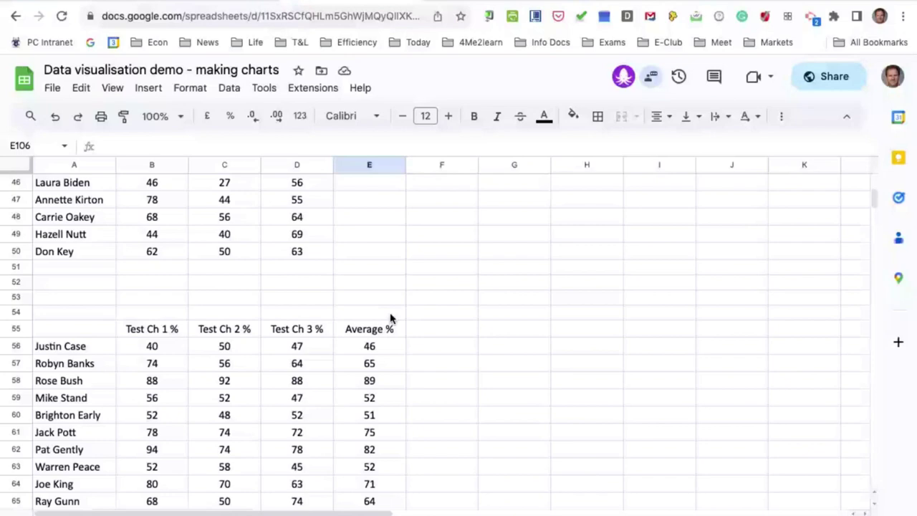
# Review the students' chapter test and control test scores in the first table.
pyautogui.scroll(15, 390, 318)
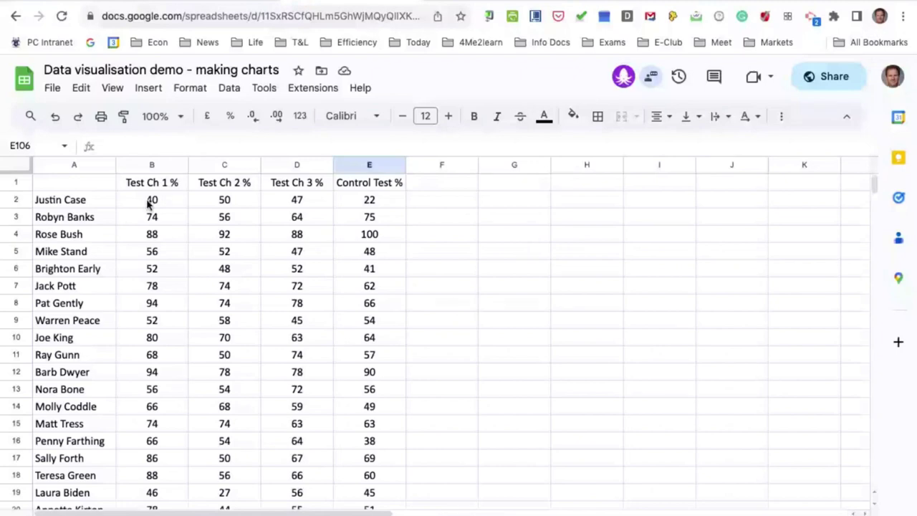
pyautogui.moveTo(147, 204); pyautogui.dragTo(304, 204)
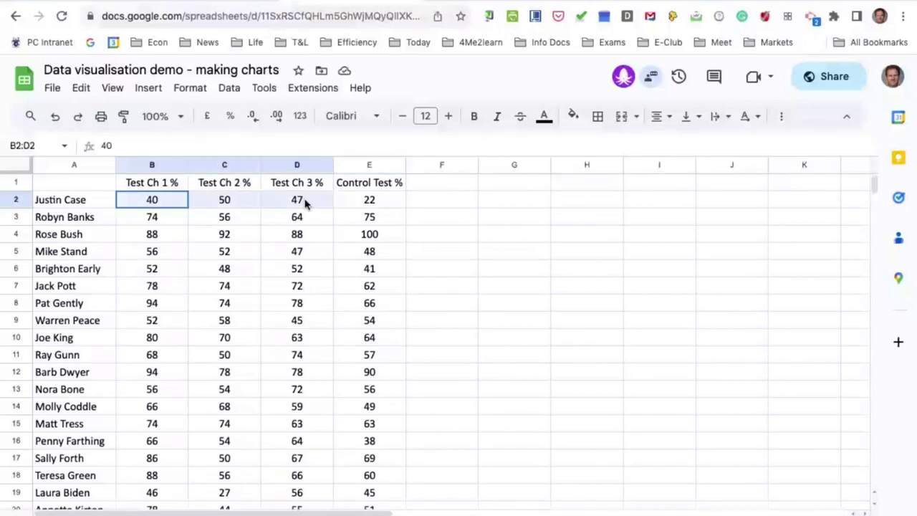
pyautogui.moveTo(304, 204); pyautogui.dragTo(373, 476)
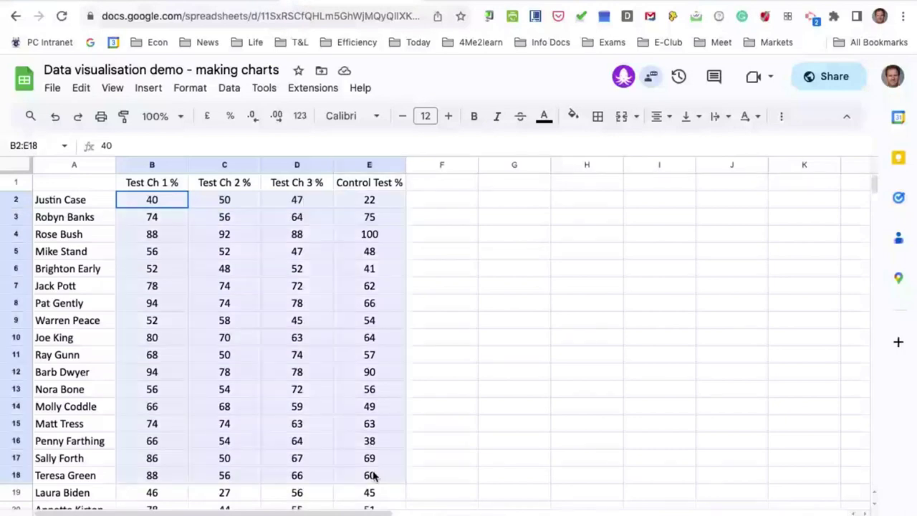
pyautogui.click(552, 305)
pyautogui.scroll(-3, 548, 300)
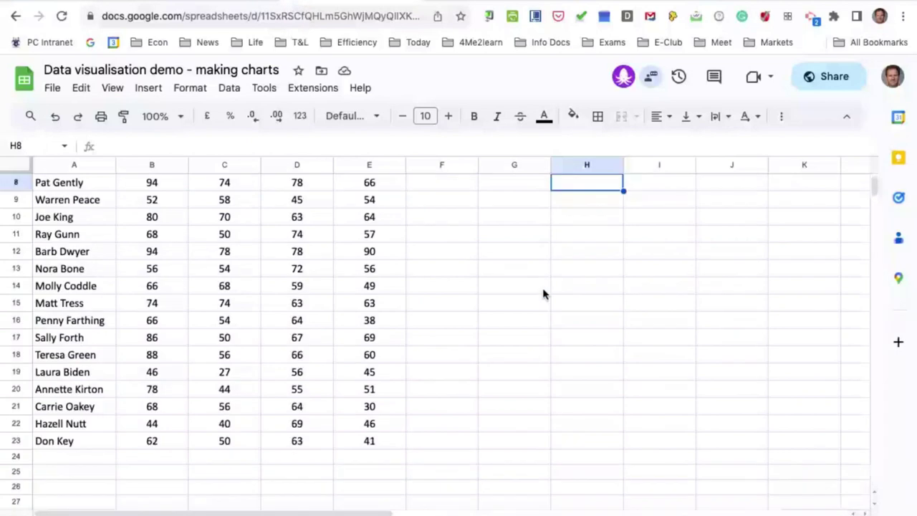
pyautogui.scroll(3, 501, 337)
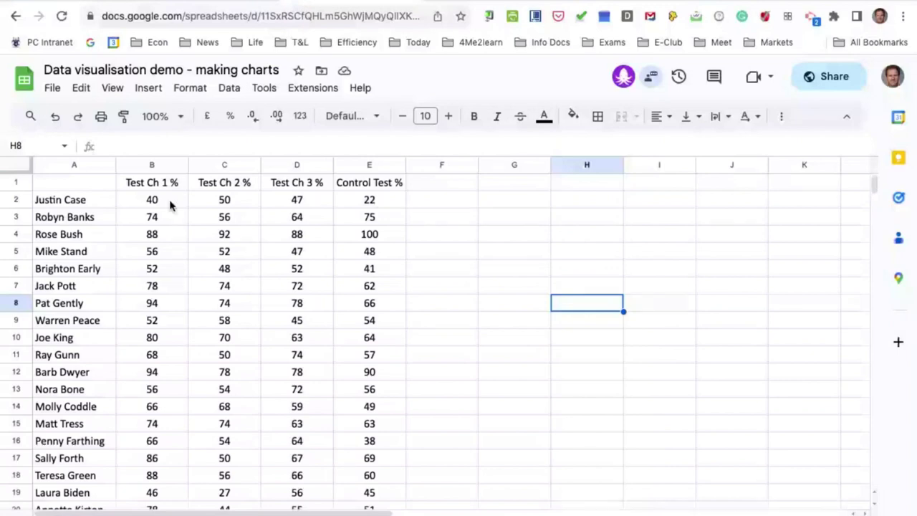
# Average the Test Ch 1 % scores in B24 with =AVERAGE(B2:B23), displayed without decimals.
pyautogui.scroll(-3, 194, 423)
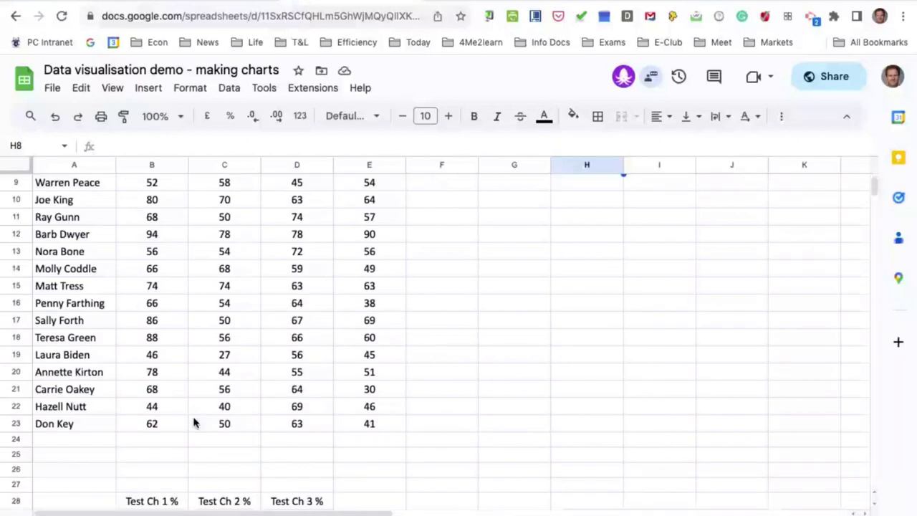
pyautogui.click(138, 441)
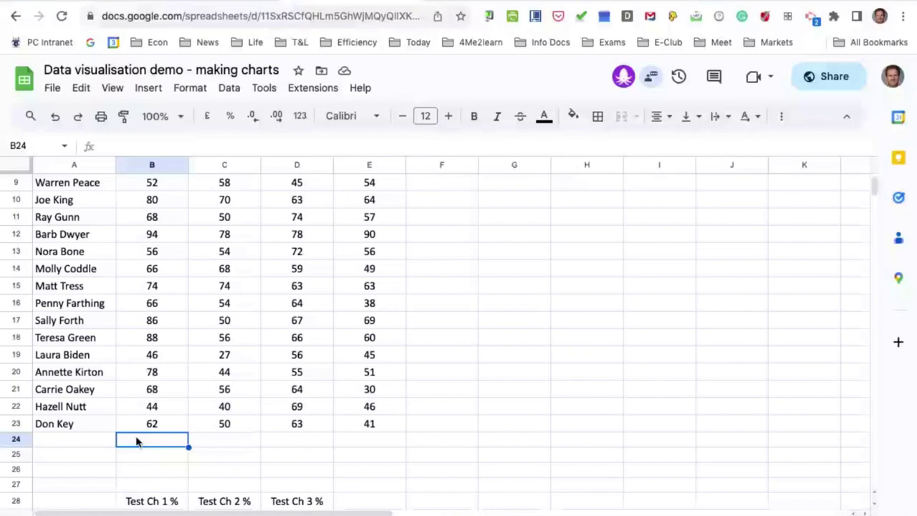
pyautogui.write('=')
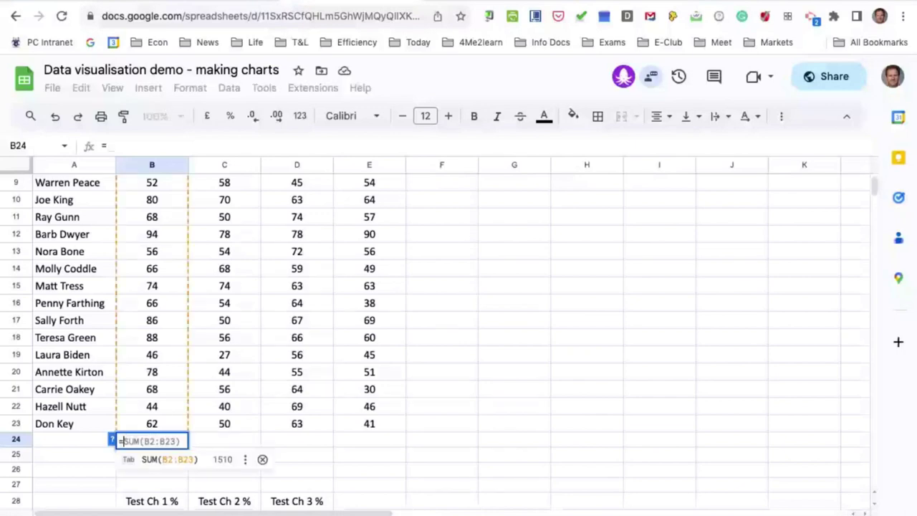
pyautogui.write('averag')
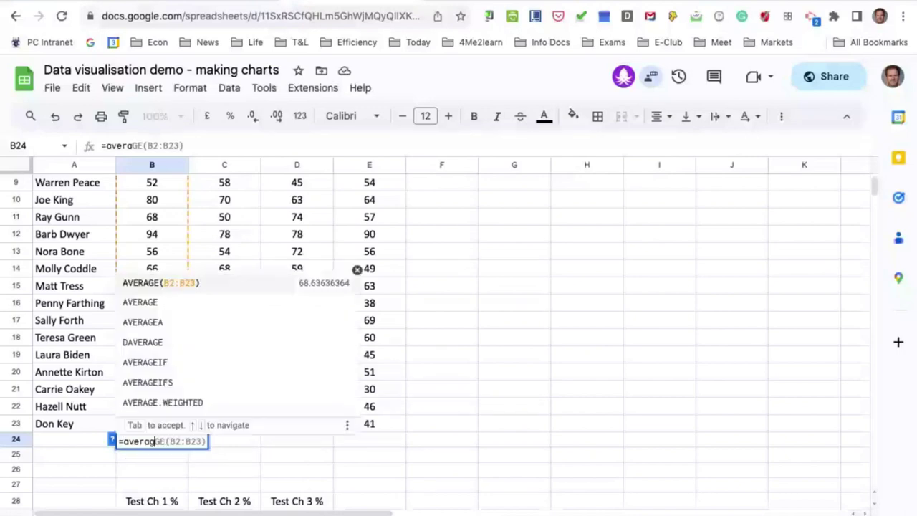
pyautogui.write('e')
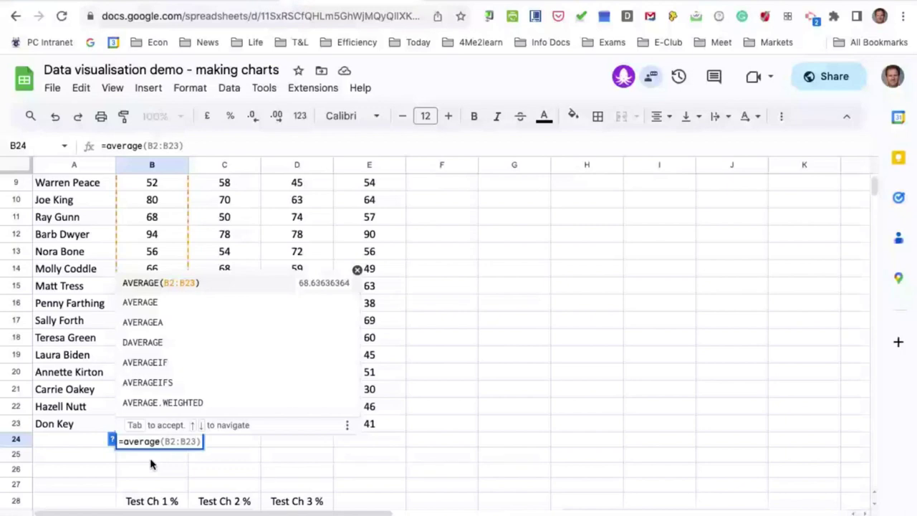
pyautogui.press('Return')
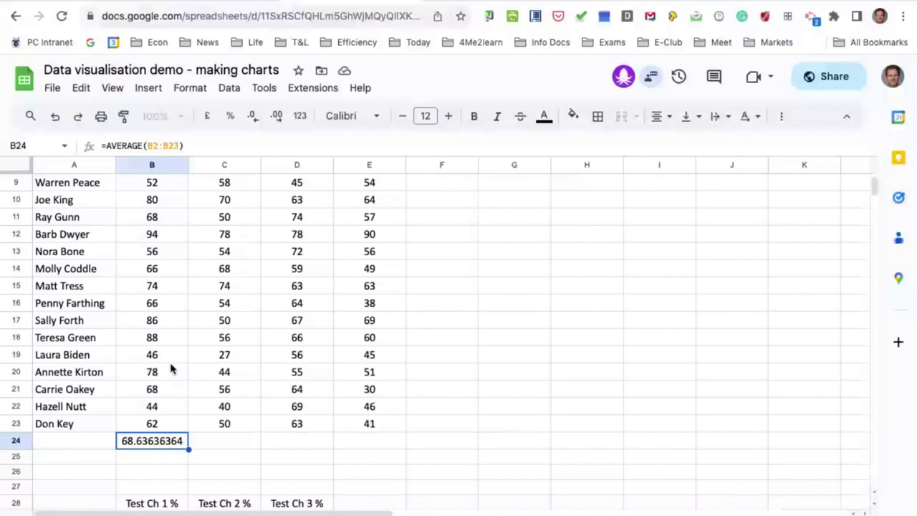
pyautogui.click(253, 119)
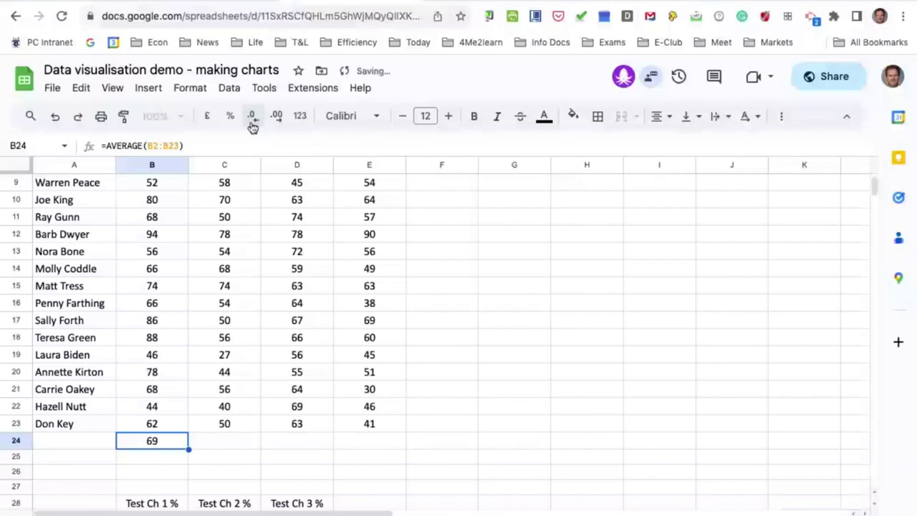
# Label cell A24 "Average" and make the label and the average in B24 bold.
pyautogui.click(74, 440)
pyautogui.write('A')
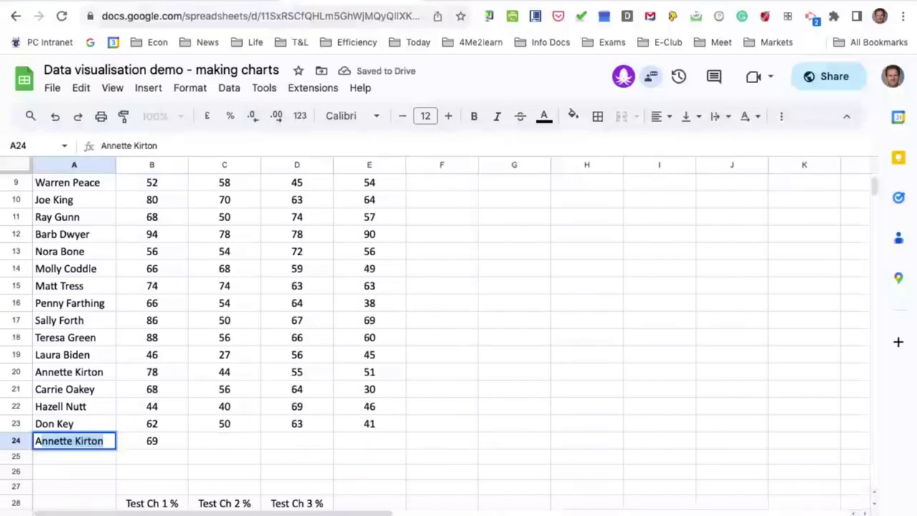
pyautogui.write('verage')
pyautogui.click(97, 471)
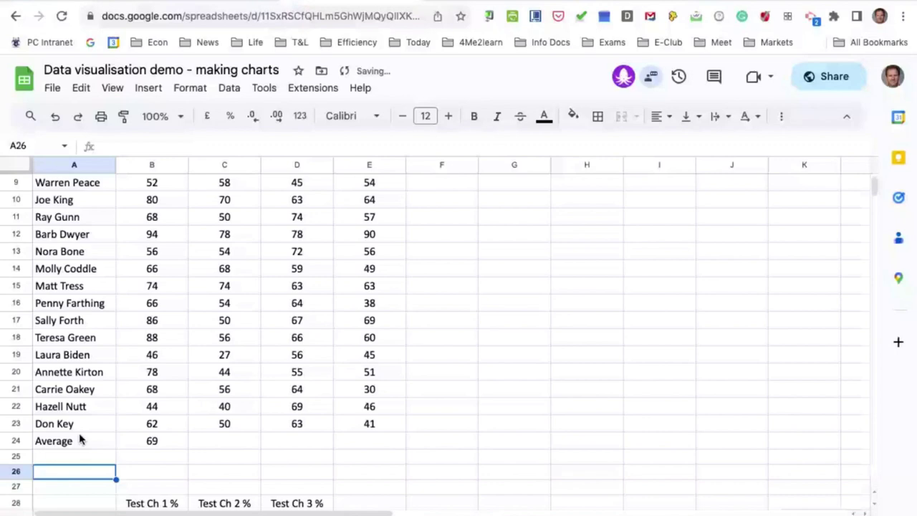
pyautogui.click(80, 439)
pyautogui.hotkey('ctrl', 'b')
pyautogui.click(513, 377)
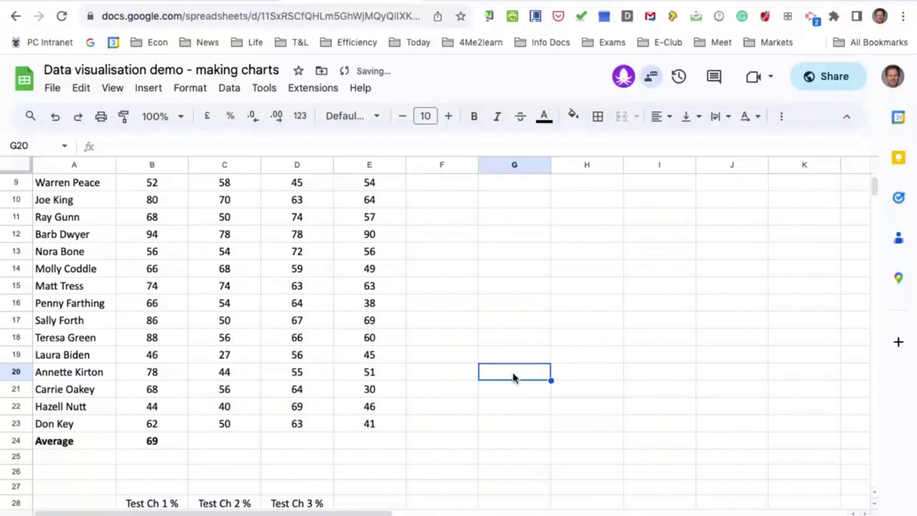
# Fill the average formula from B24 across to E24 for the remaining tests.
pyautogui.click(170, 447)
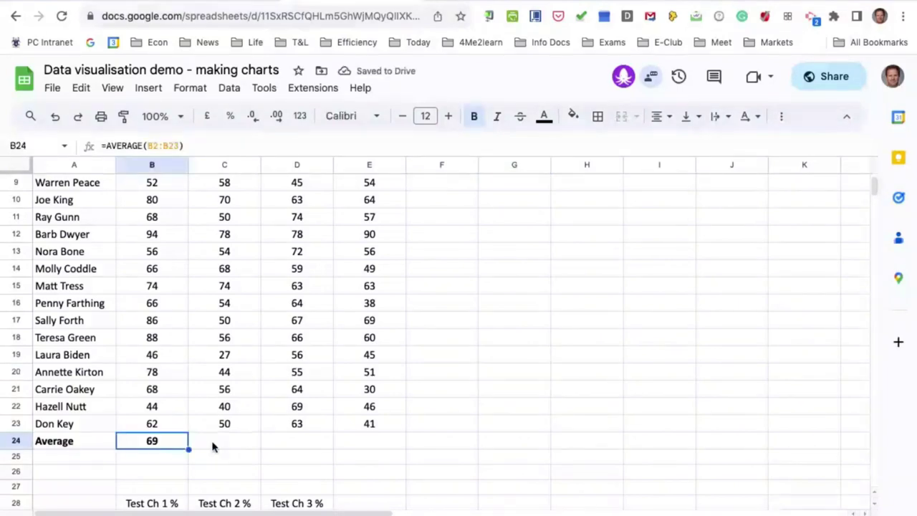
pyautogui.click(286, 444)
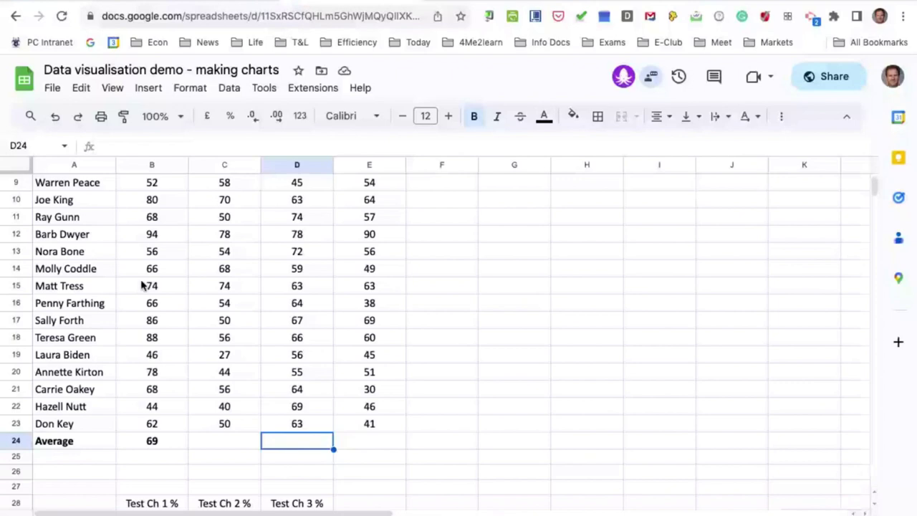
pyautogui.click(163, 444)
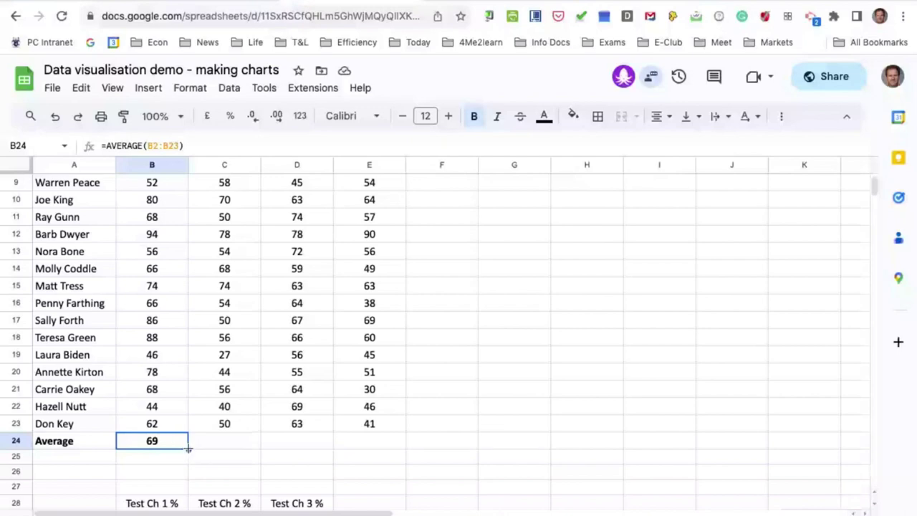
pyautogui.moveTo(188, 449); pyautogui.dragTo(390, 447)
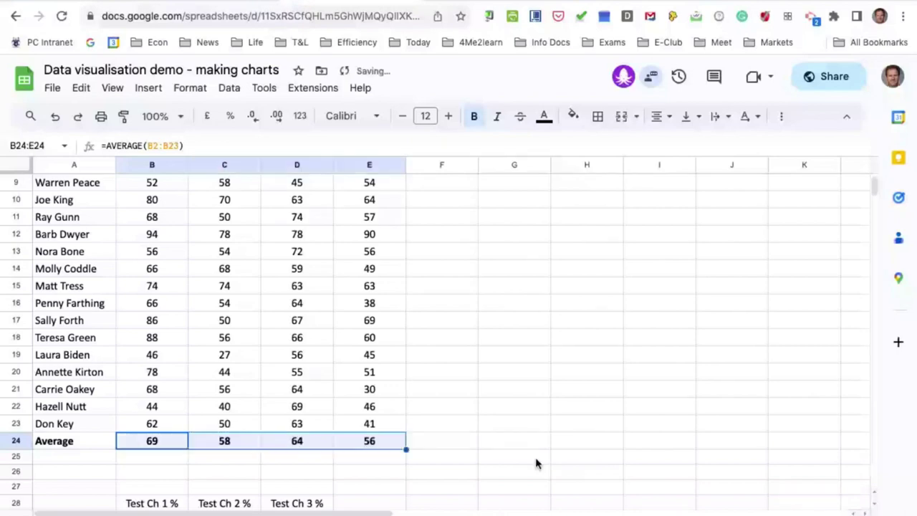
pyautogui.click(577, 424)
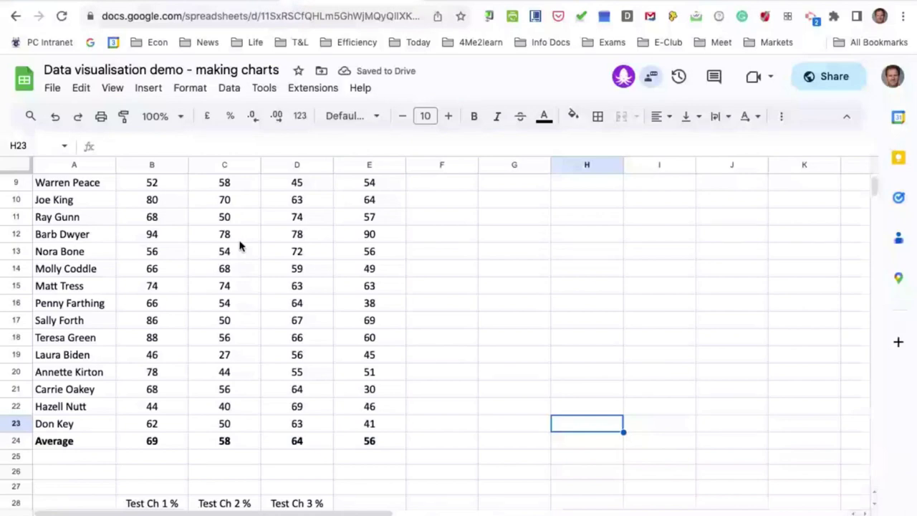
# Compare the averages in row 24 across the three chapter tests and the control test.
pyautogui.scroll(3, 159, 187)
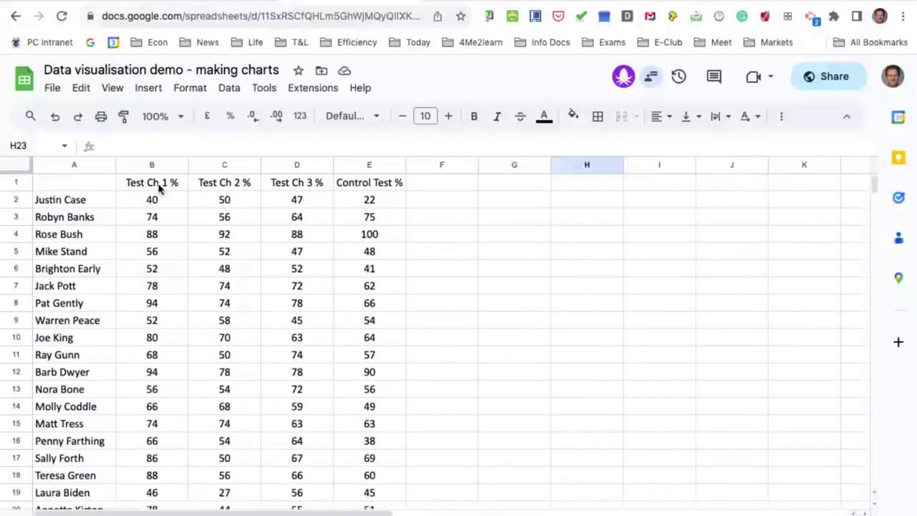
pyautogui.scroll(-2, 176, 399)
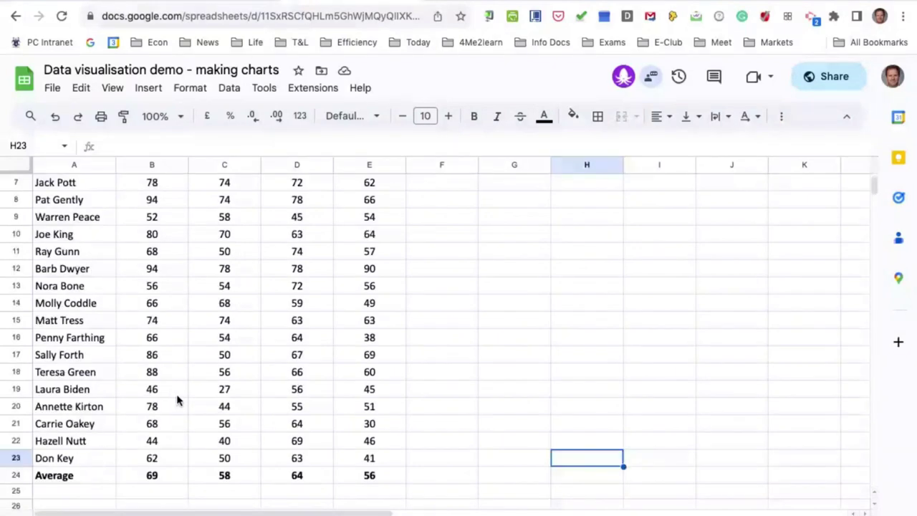
pyautogui.scroll(-1, 177, 399)
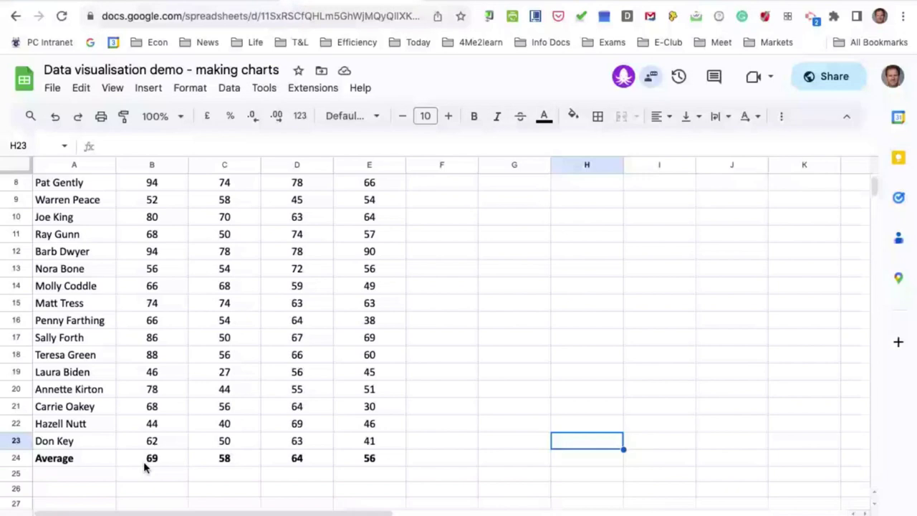
pyautogui.click(297, 459)
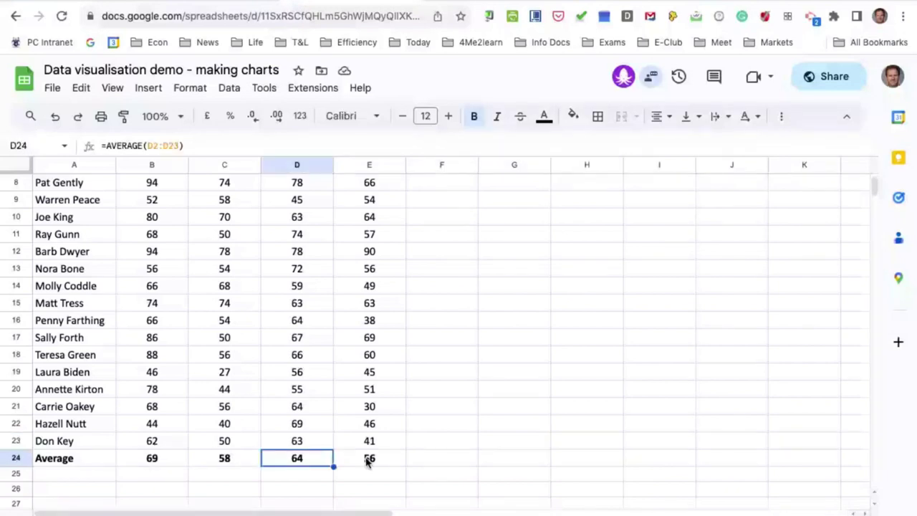
pyautogui.click(367, 459)
pyautogui.scroll(3, 367, 457)
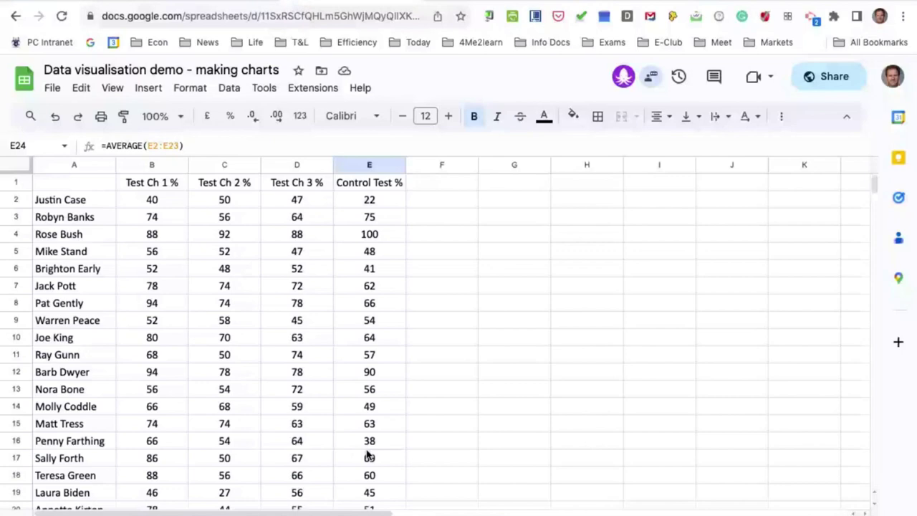
pyautogui.scroll(-3, 373, 390)
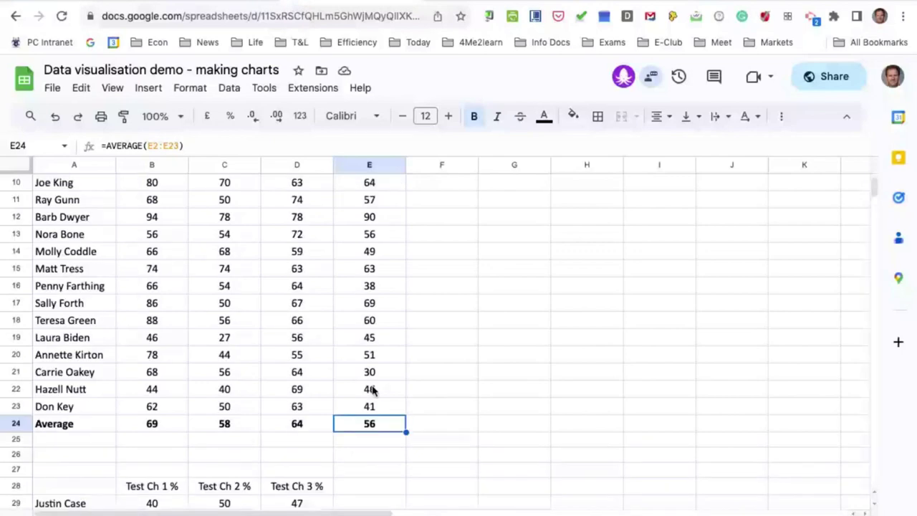
pyautogui.click(434, 459)
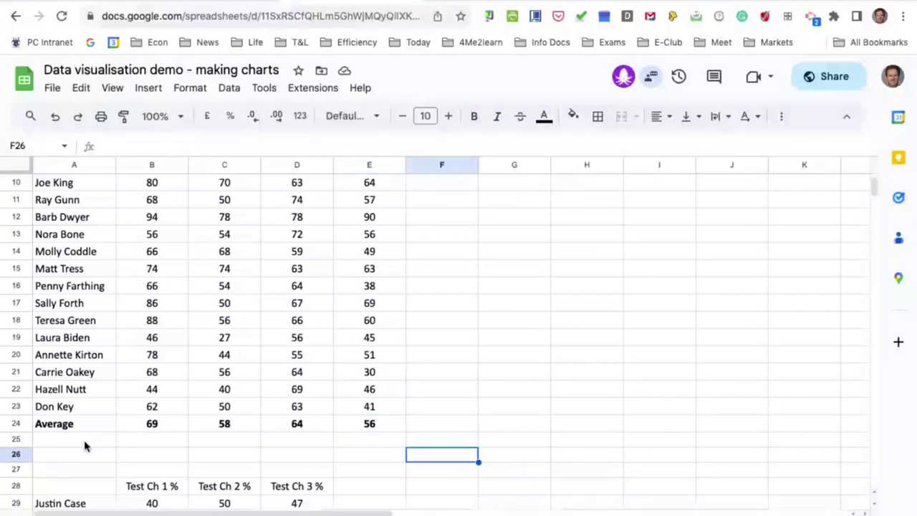
# Insert three blank rows above row 25, between the Average row and the second table.
pyautogui.click(60, 442)
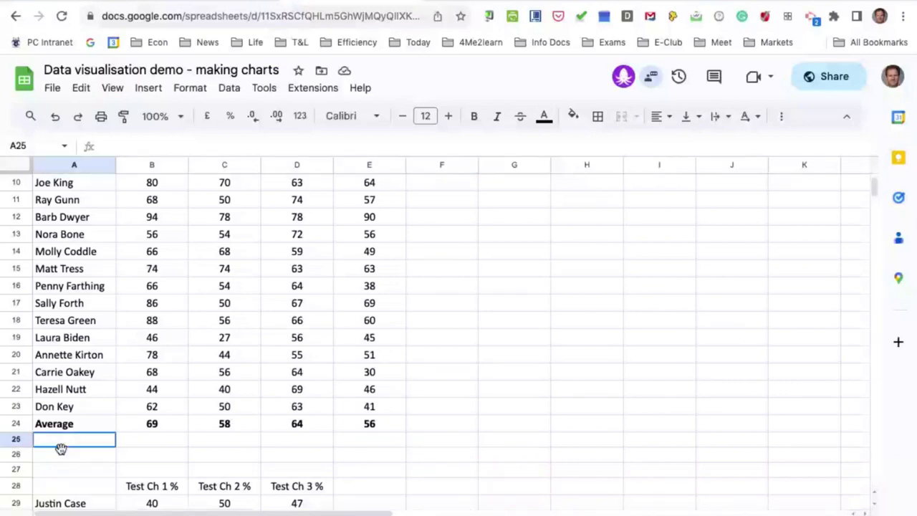
pyautogui.moveTo(61, 448); pyautogui.dragTo(61, 477)
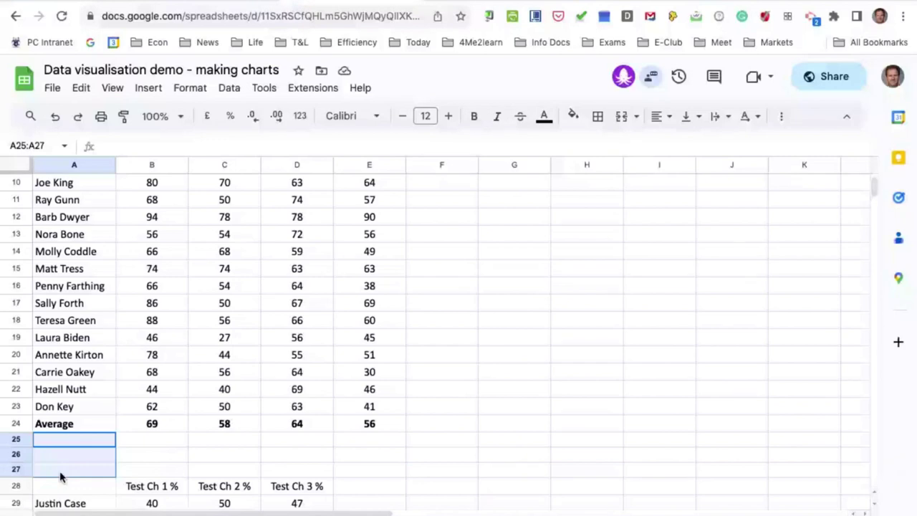
pyautogui.rightClick(61, 477)
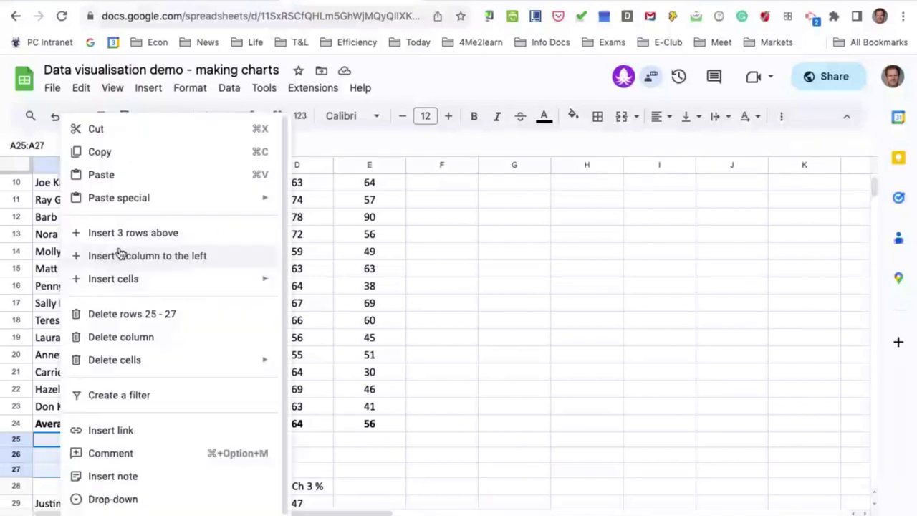
pyautogui.click(118, 233)
pyautogui.click(346, 455)
pyautogui.scroll(-2, 346, 460)
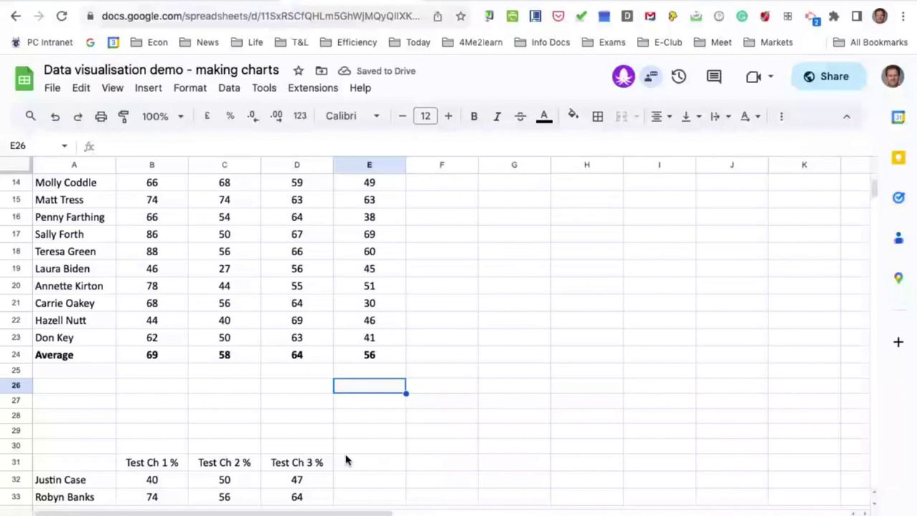
pyautogui.scroll(2, 170, 384)
pyautogui.scroll(-1, 169, 385)
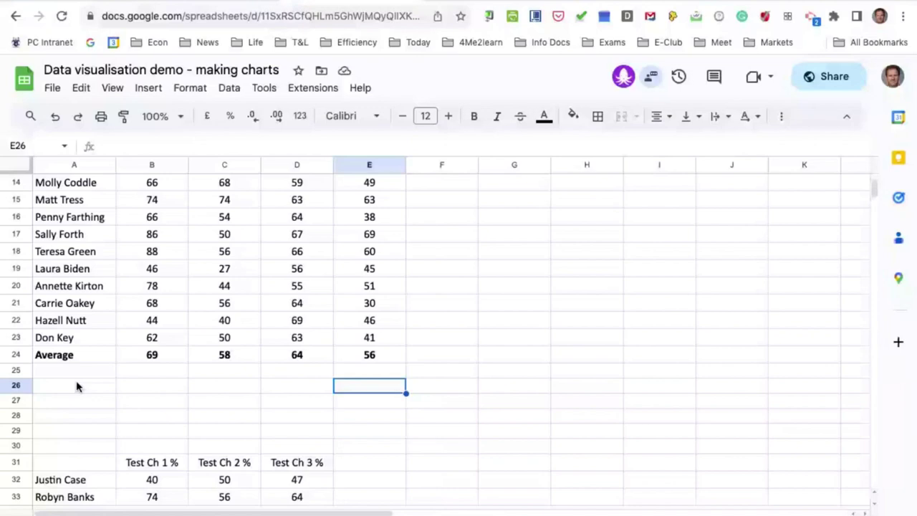
# Insert four more blank rows at row 26, below the Average row.
pyautogui.click(78, 387)
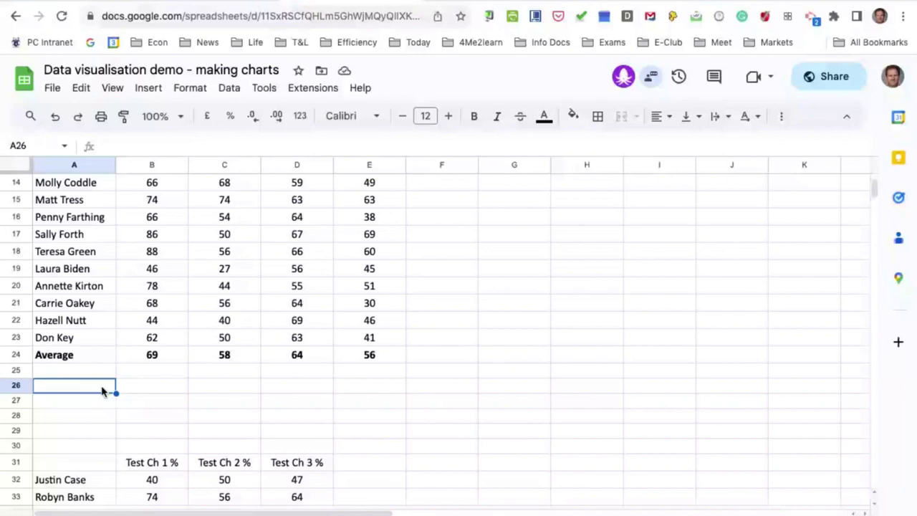
pyautogui.hotkey('ctrl', 'z')
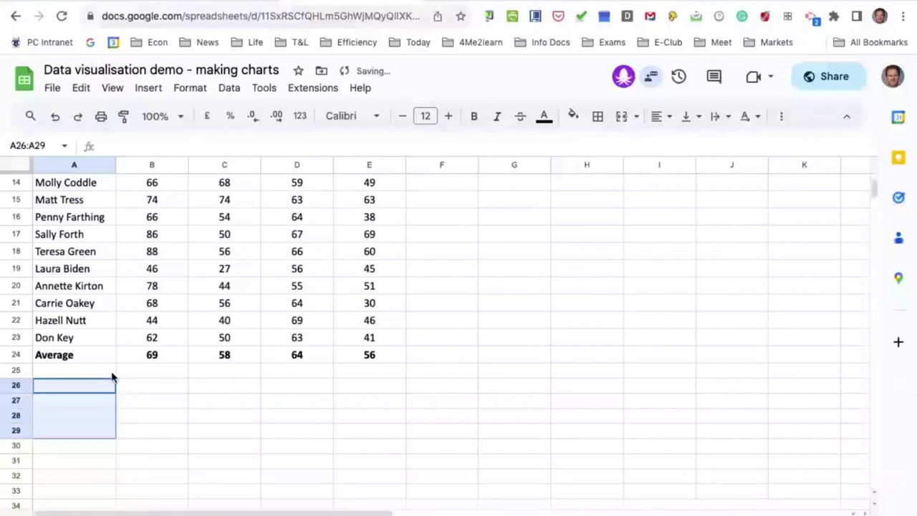
pyautogui.click(91, 390)
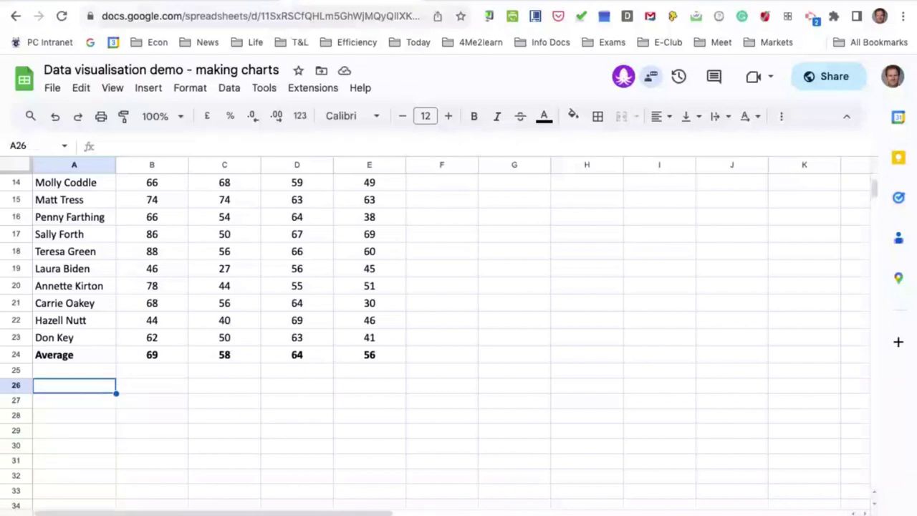
# Start a summary table below the Average row with the heading % in B26 and the label Test 1 in A27.
pyautogui.press('Tab')
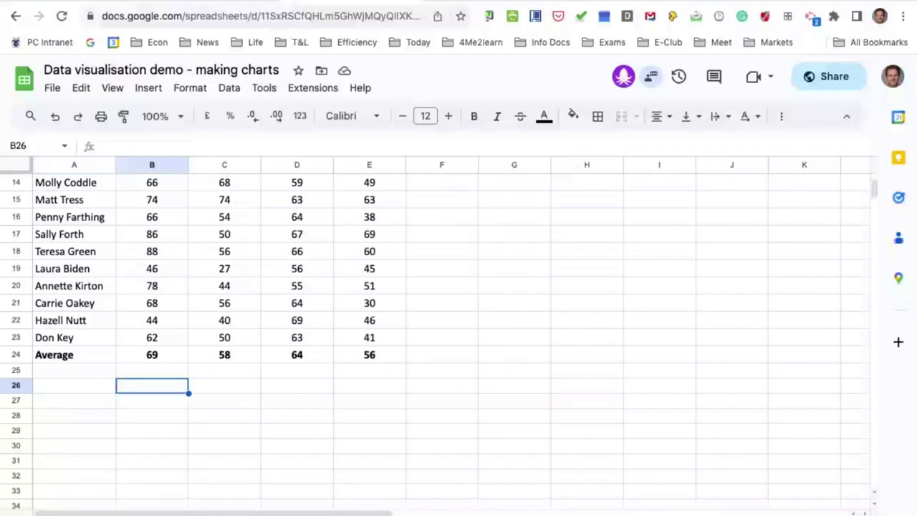
pyautogui.write('%')
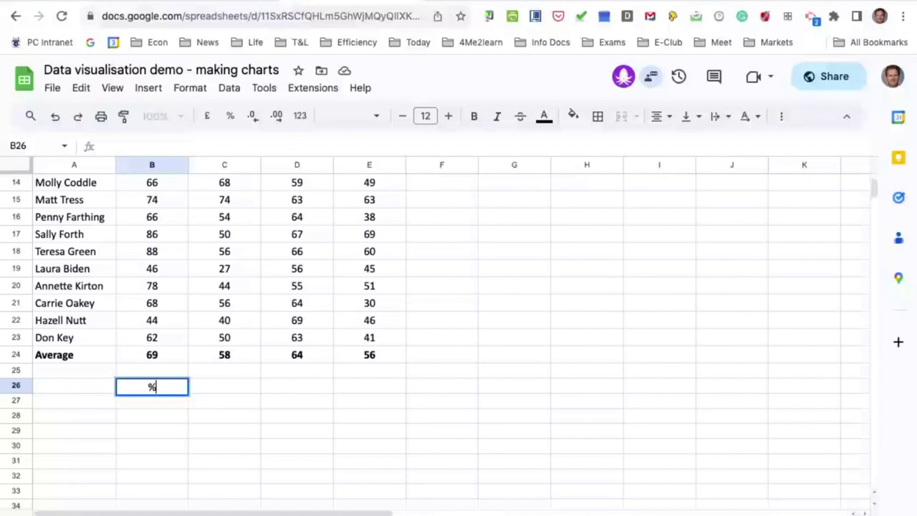
pyautogui.press('Return')
pyautogui.write('Test ')
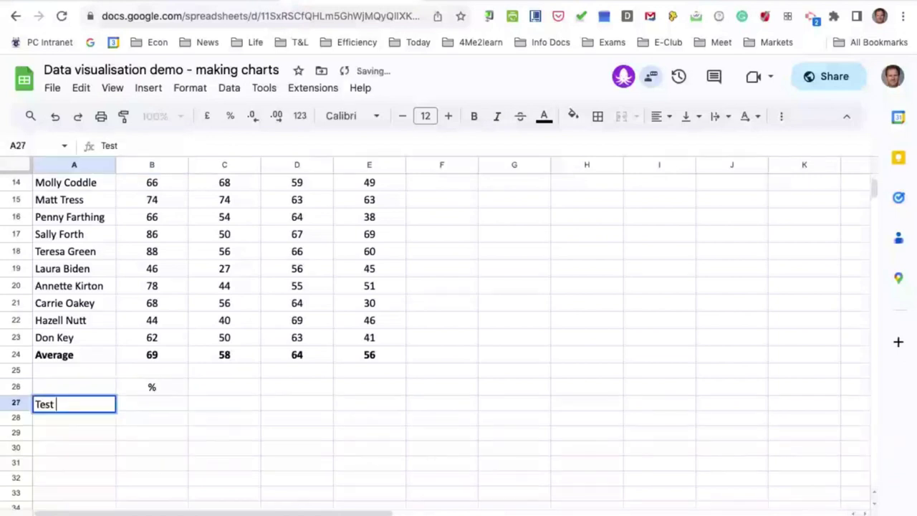
pyautogui.write('1')
pyautogui.press('Return')
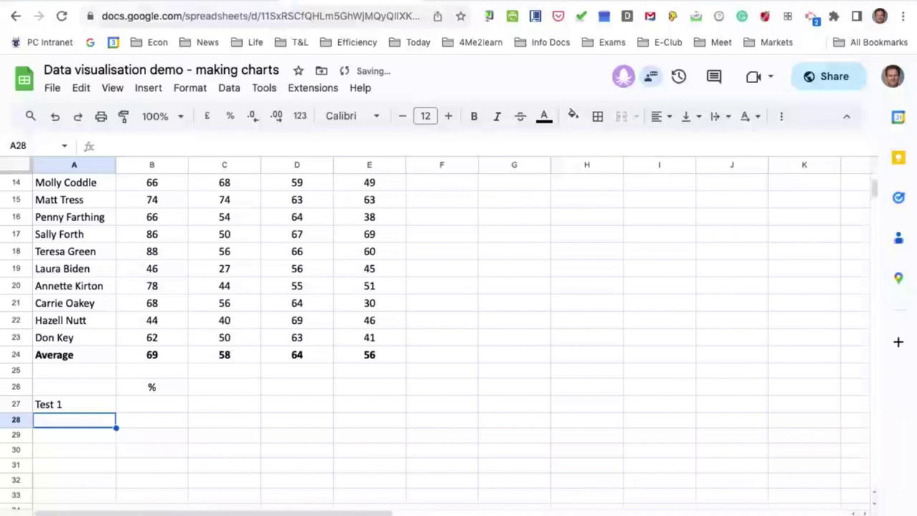
# Fill the Test 1 label down column A as a numbered series from A27 to A32.
pyautogui.click(72, 404)
pyautogui.moveTo(116, 413); pyautogui.dragTo(84, 428)
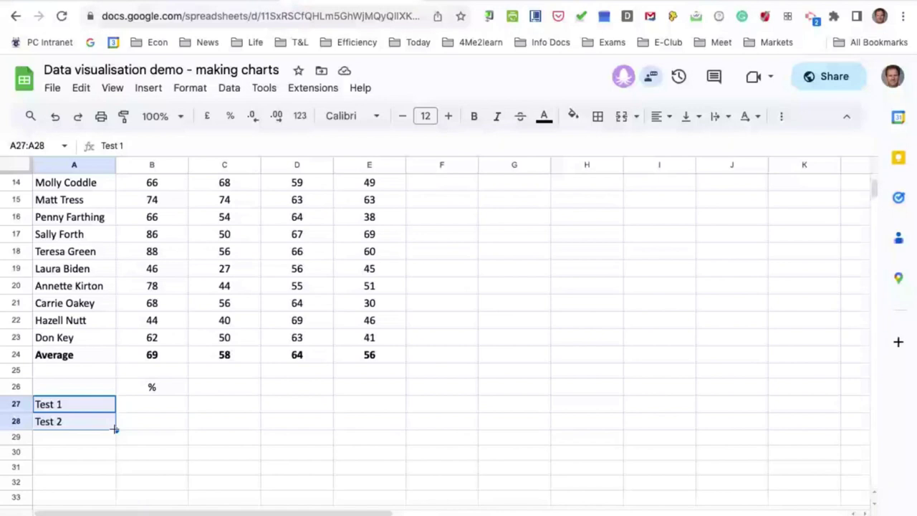
pyautogui.moveTo(115, 428); pyautogui.dragTo(79, 492)
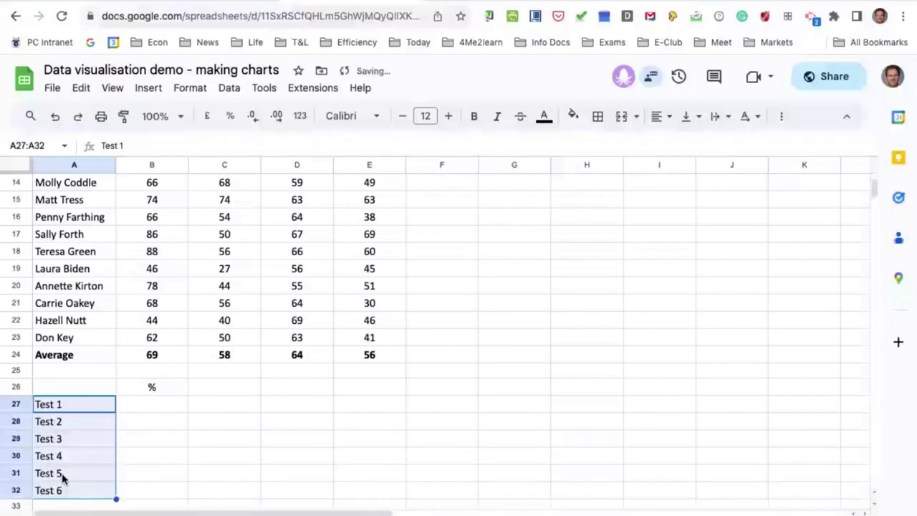
pyautogui.press('Right')
pyautogui.press('Down')
pyautogui.press('Down')
pyautogui.press('Down')
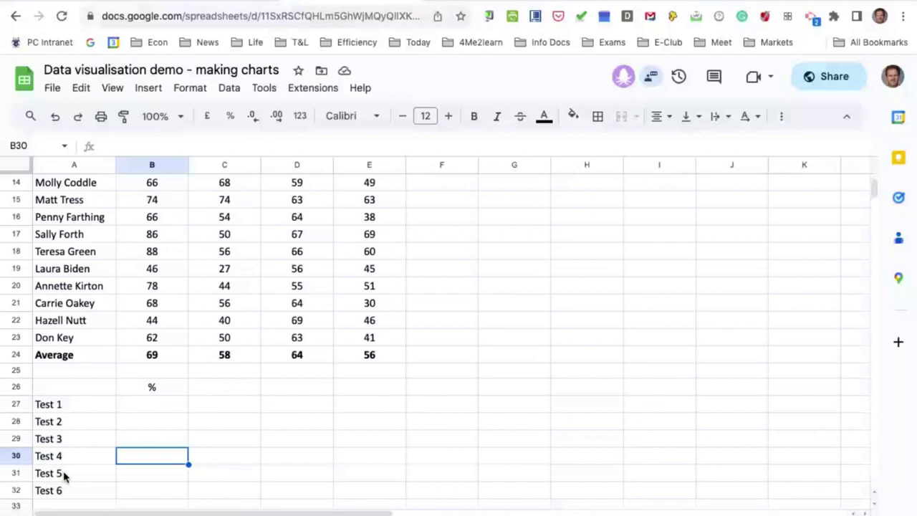
# Clear the surplus labels in A31:A32 and replace the label in A30 with Control Test.
pyautogui.moveTo(63, 476); pyautogui.dragTo(62, 490)
pyautogui.press('Delete')
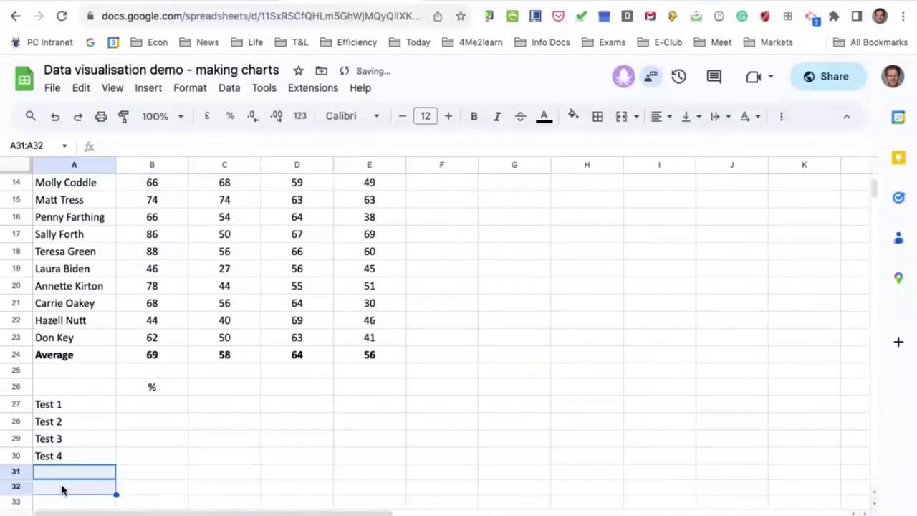
pyautogui.click(50, 459)
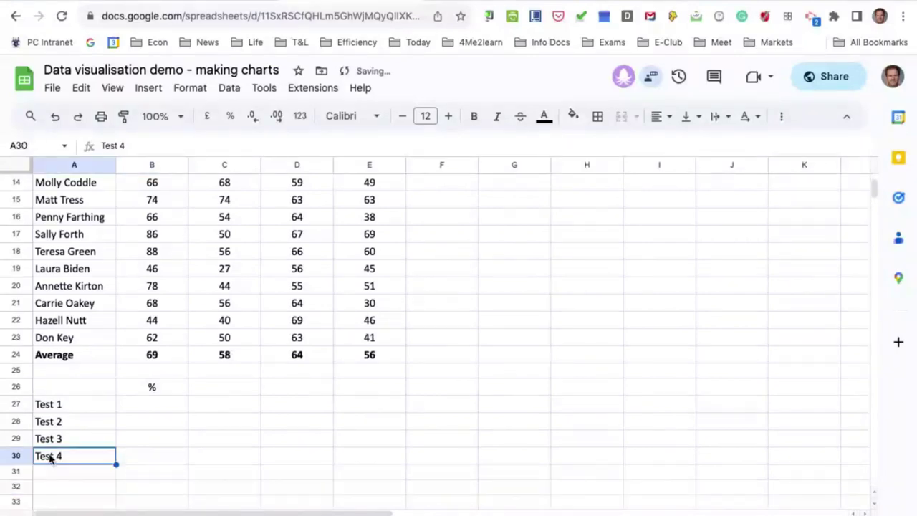
pyautogui.write('Control Test')
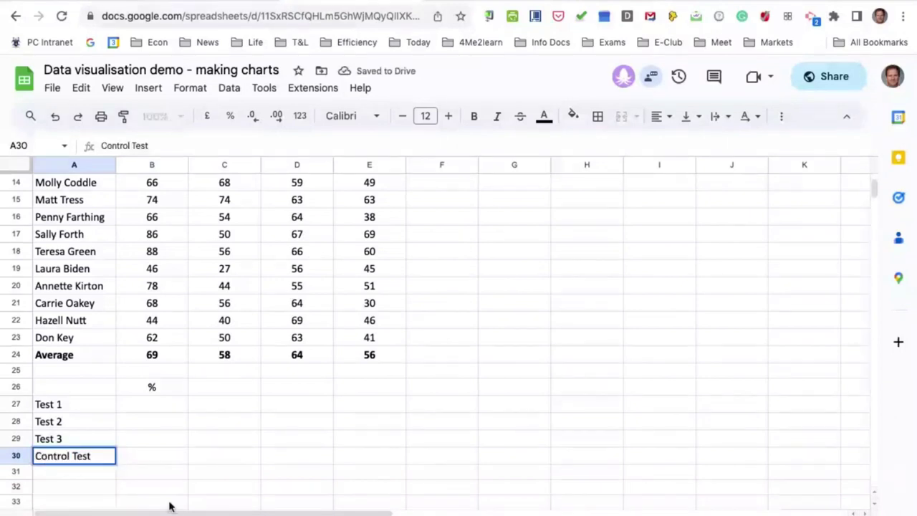
pyautogui.click(178, 487)
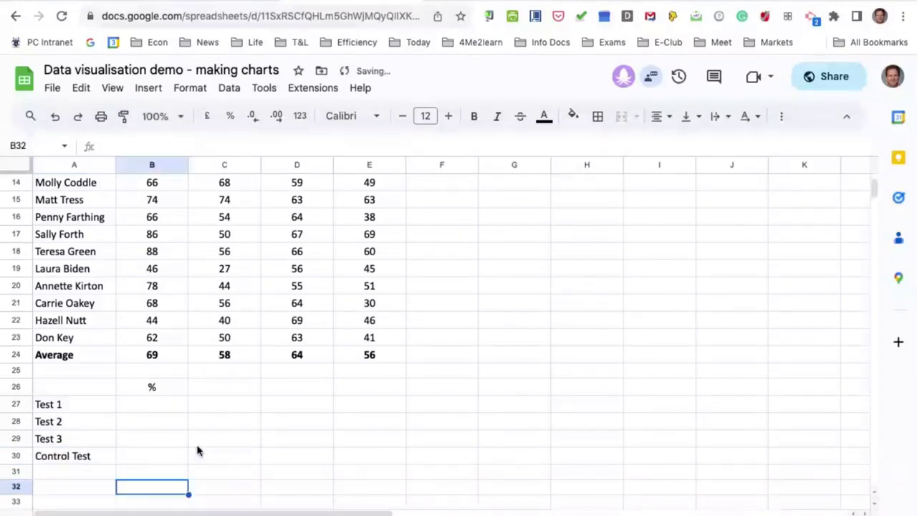
# Enter the test averages 69, 58, 64 and 56 in cells B27 to B30.
pyautogui.click(152, 404)
pyautogui.write('69')
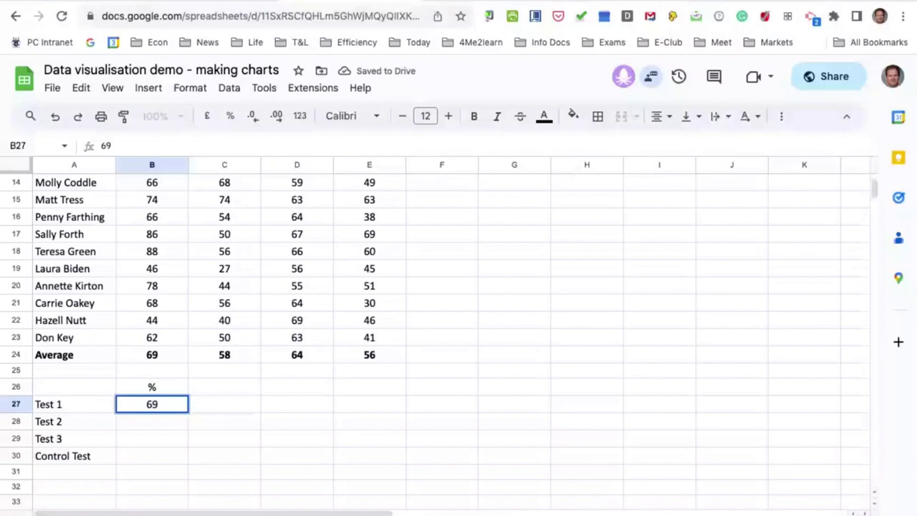
pyautogui.click(177, 421)
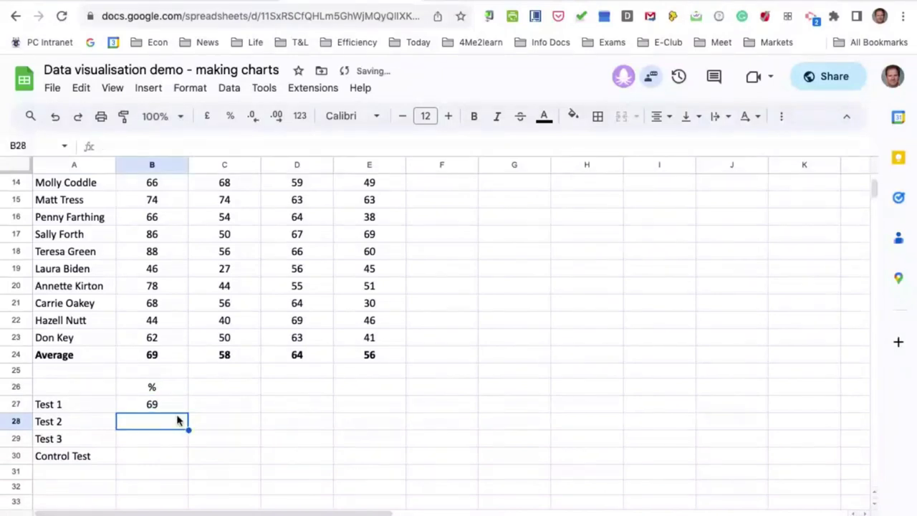
pyautogui.write('58')
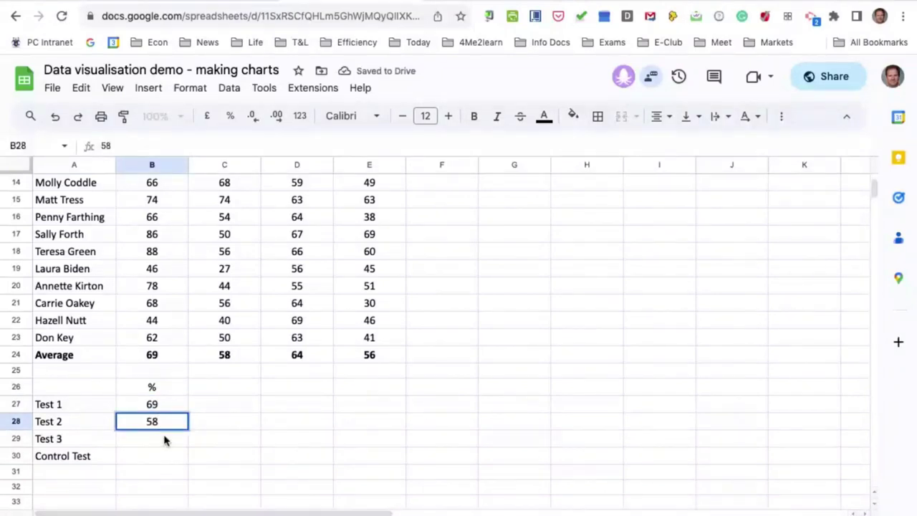
pyautogui.press('Return')
pyautogui.write('64')
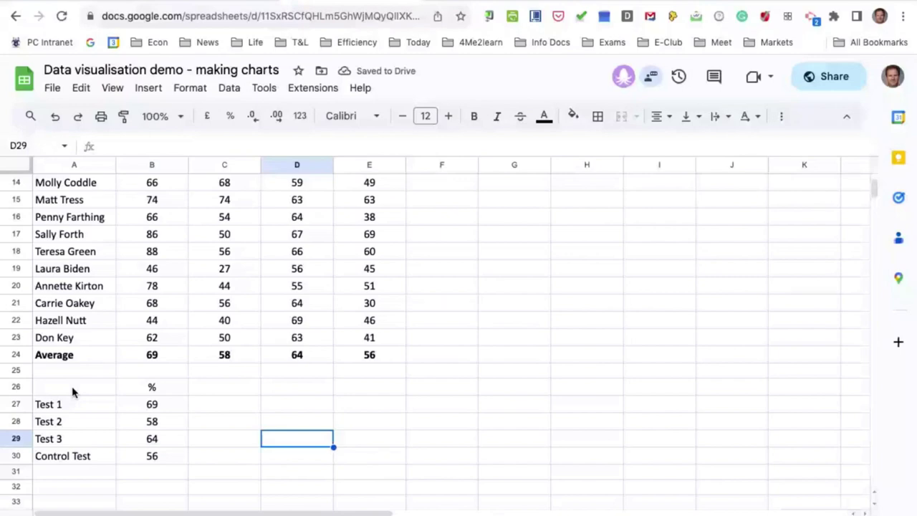
# Insert a chart based on the summary table in A26:B30.
pyautogui.click(104, 389)
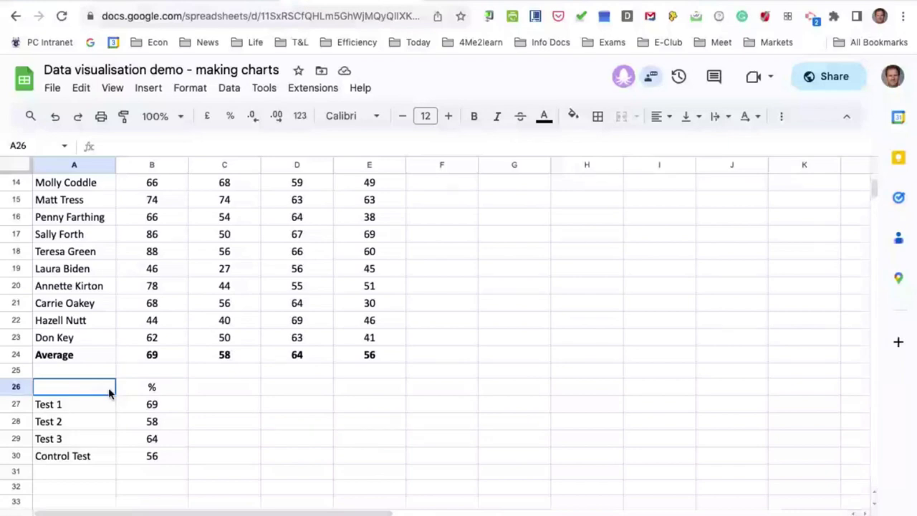
pyautogui.moveTo(110, 392); pyautogui.dragTo(152, 466)
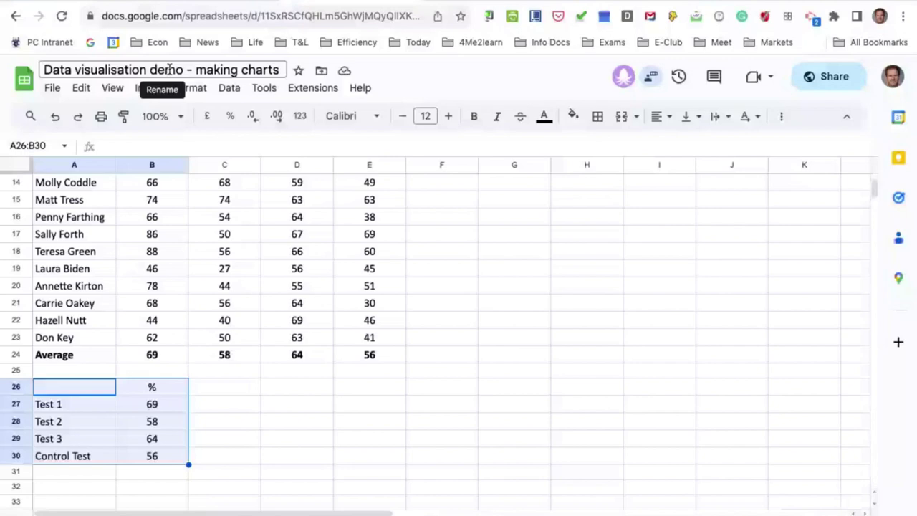
pyautogui.click(147, 88)
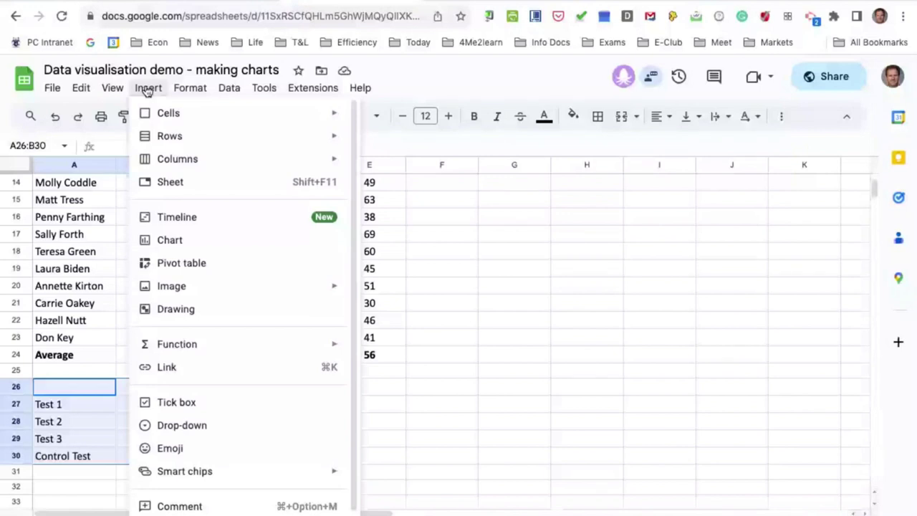
pyautogui.click(166, 244)
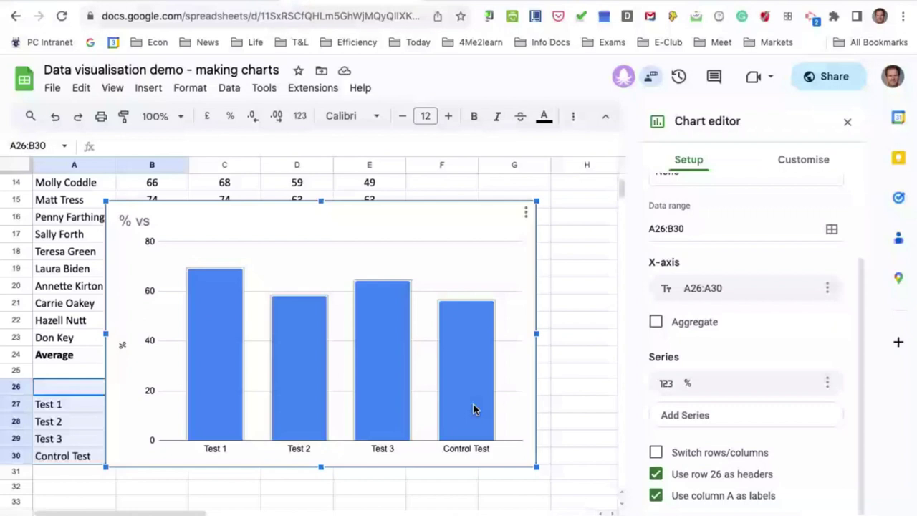
# Examine the customisation settings for the chart's horizontal axis, gridlines and title.
pyautogui.doubleClick(474, 449)
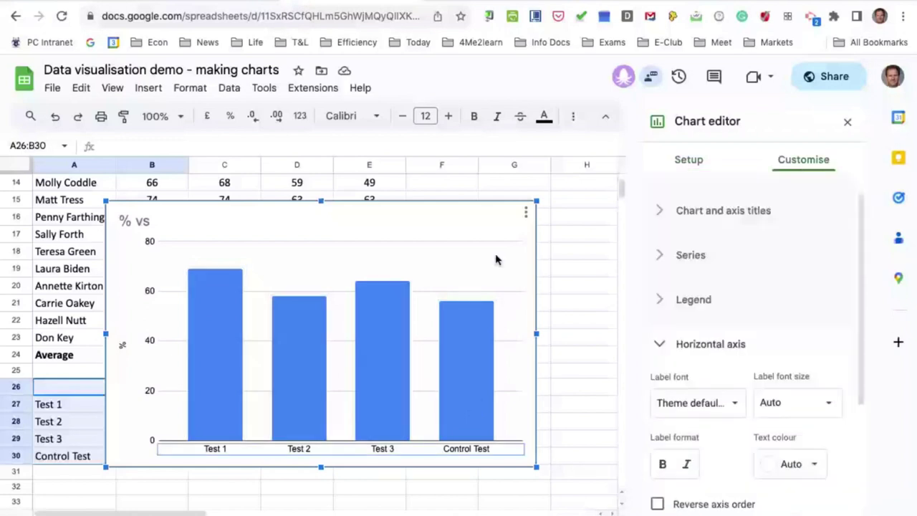
pyautogui.click(418, 344)
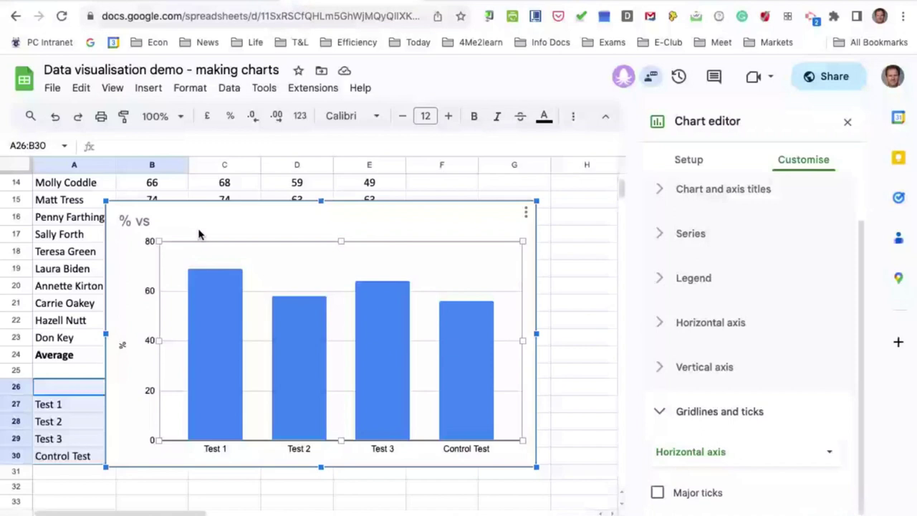
pyautogui.click(154, 223)
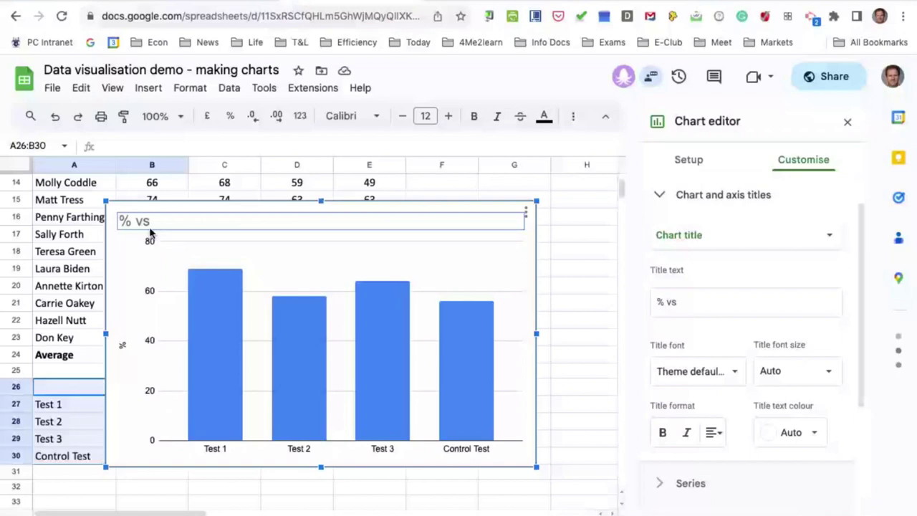
pyautogui.click(200, 247)
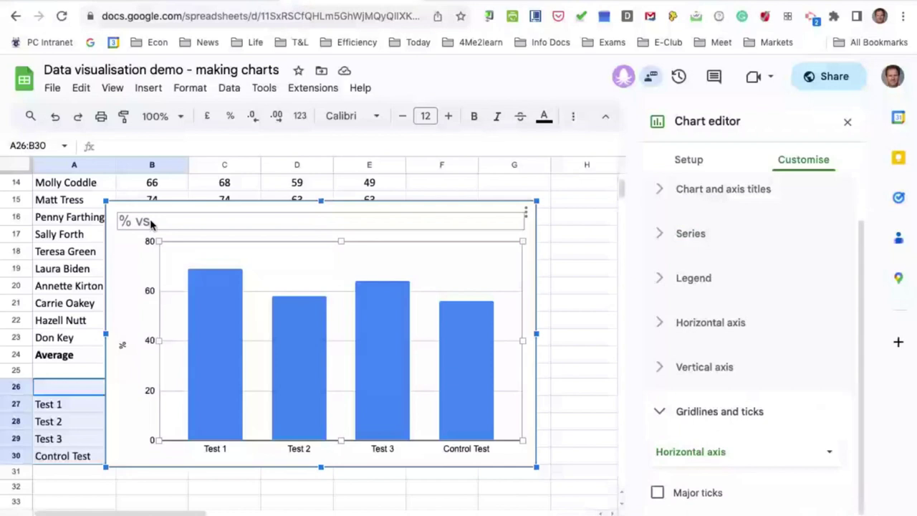
pyautogui.click(140, 223)
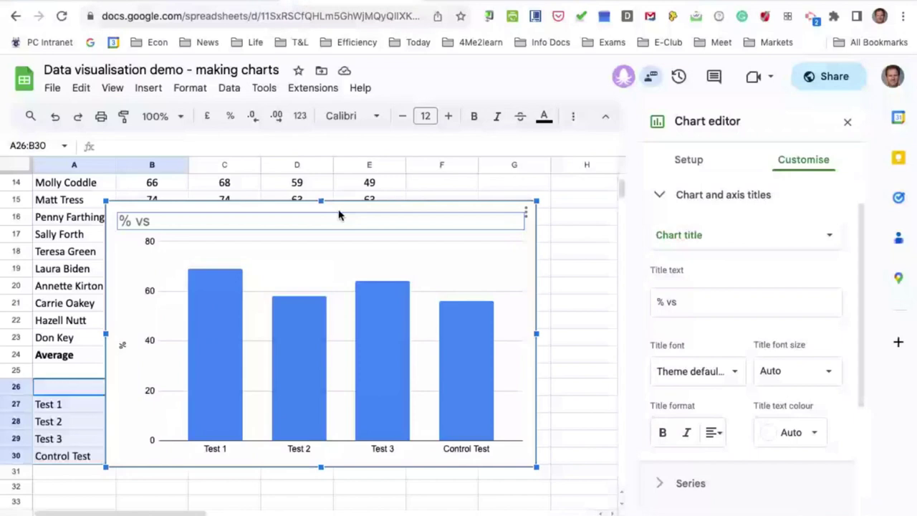
# Change the chart type from a column chart to a line chart.
pyautogui.click(688, 159)
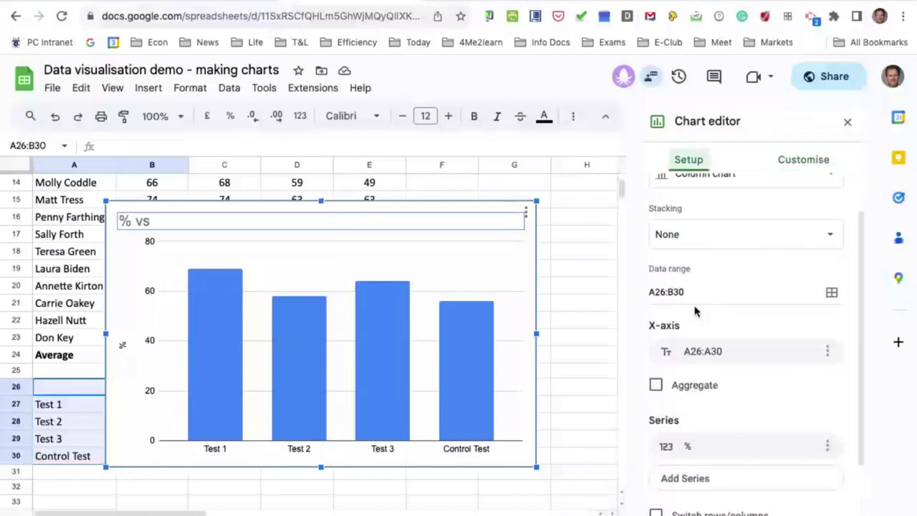
pyautogui.scroll(2, 695, 225)
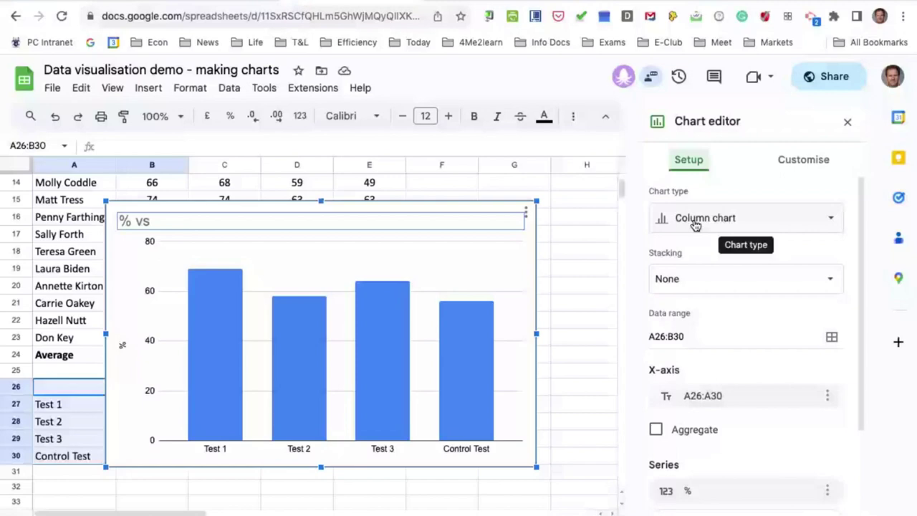
pyautogui.click(829, 223)
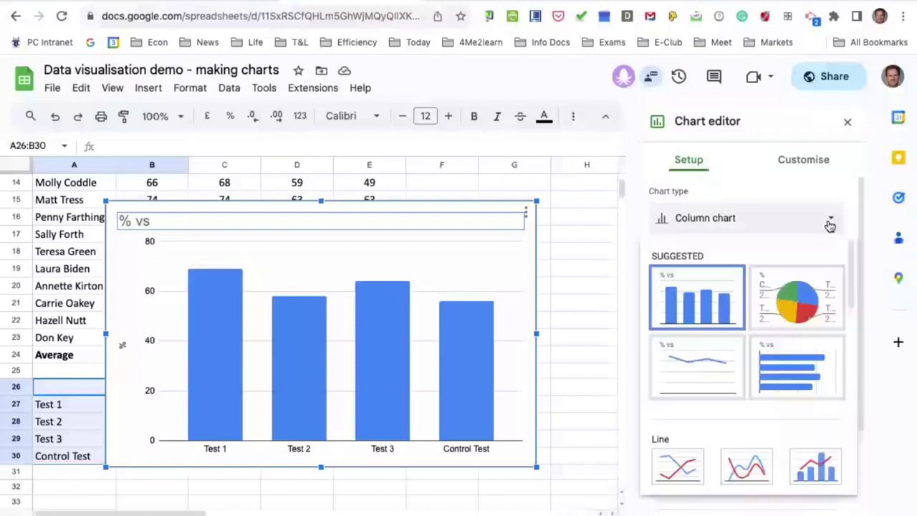
pyautogui.scroll(-1, 671, 407)
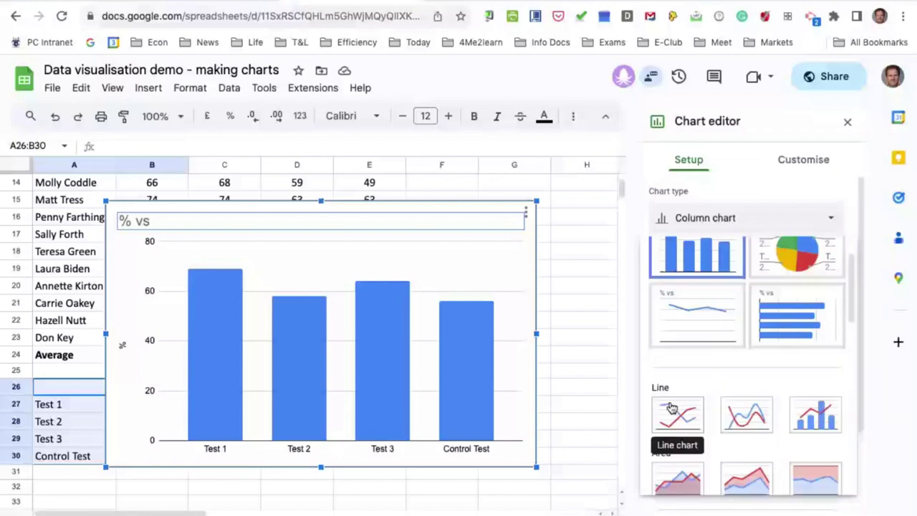
pyautogui.click(673, 412)
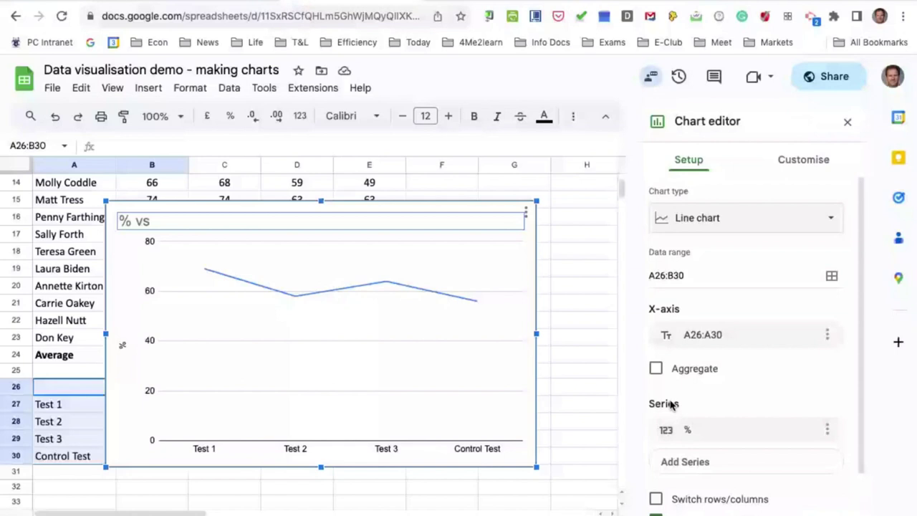
# Look through the full range of available chart types, from the suggested ones to the map and other categories.
pyautogui.click(833, 221)
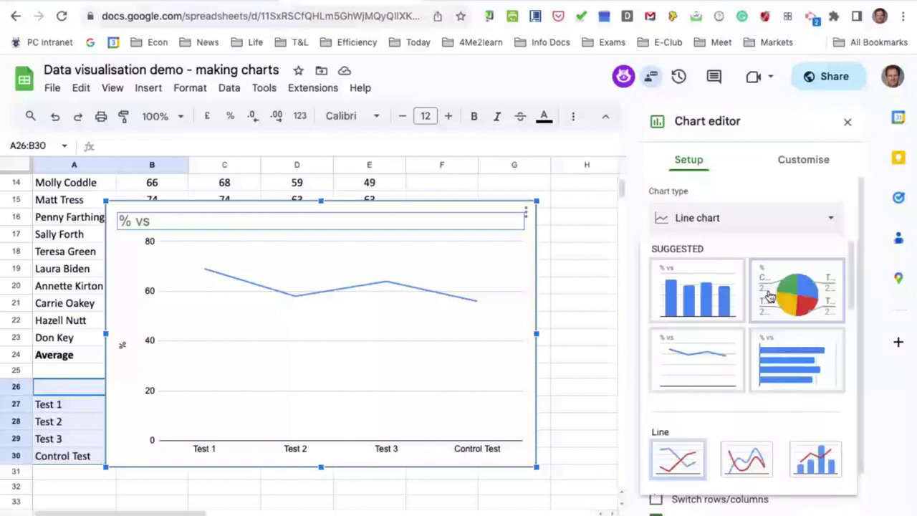
pyautogui.scroll(-3, 751, 436)
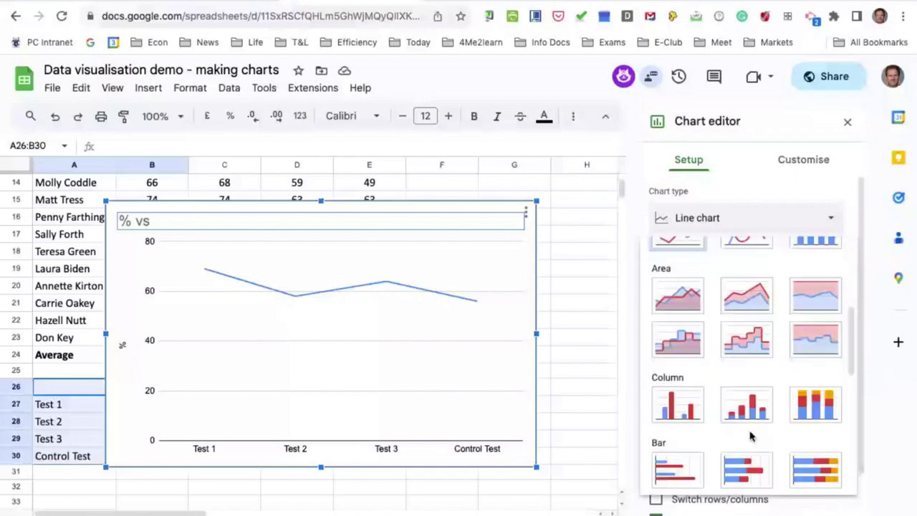
pyautogui.scroll(-10, 750, 435)
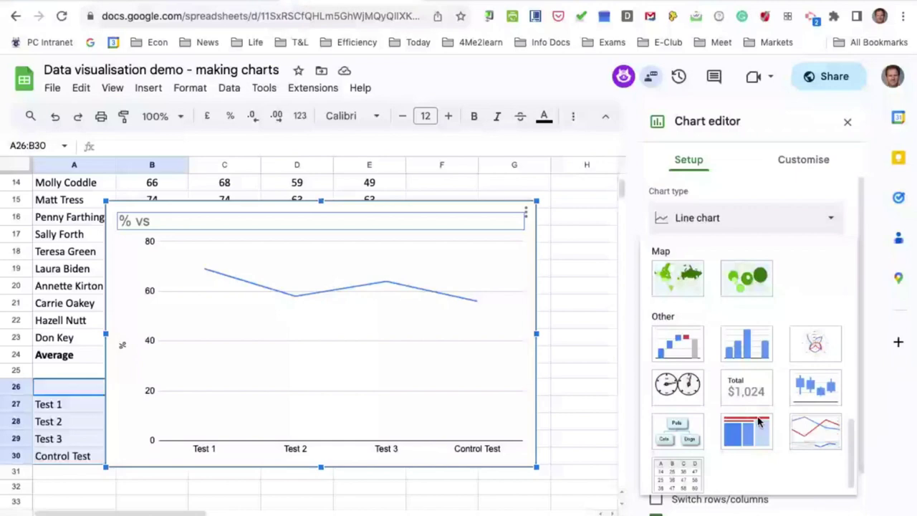
pyautogui.scroll(-1, 759, 423)
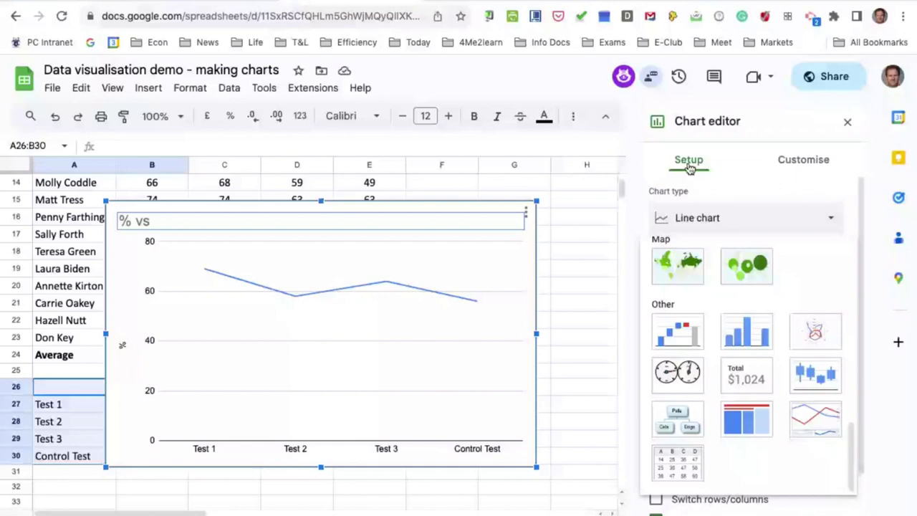
pyautogui.scroll(15, 720, 308)
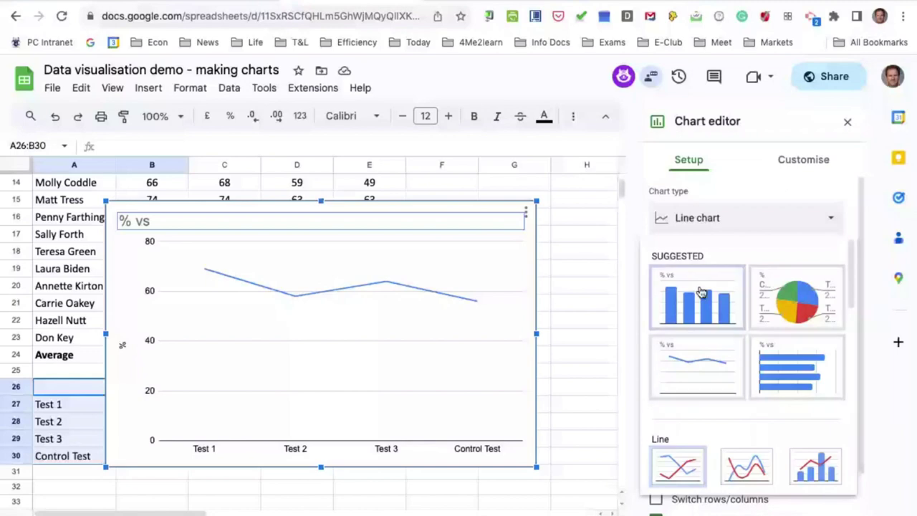
pyautogui.click(56, 119)
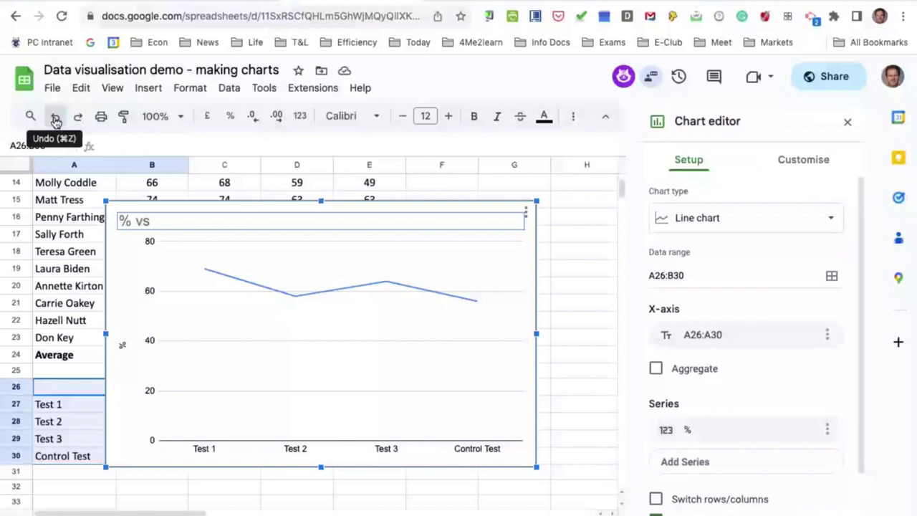
# Undo the change to a line chart and set the chart title to "2023 Gr 12 Economics Quarter 1 test results".
pyautogui.click(57, 120)
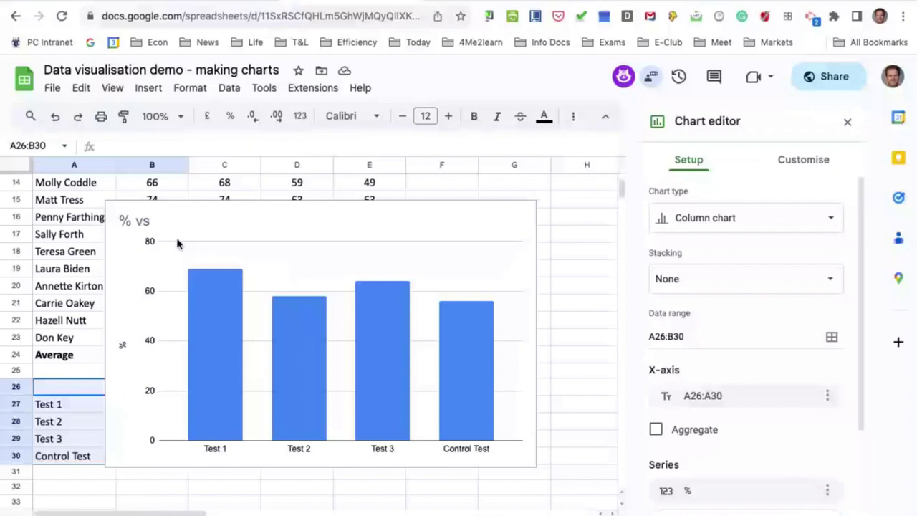
pyautogui.doubleClick(142, 225)
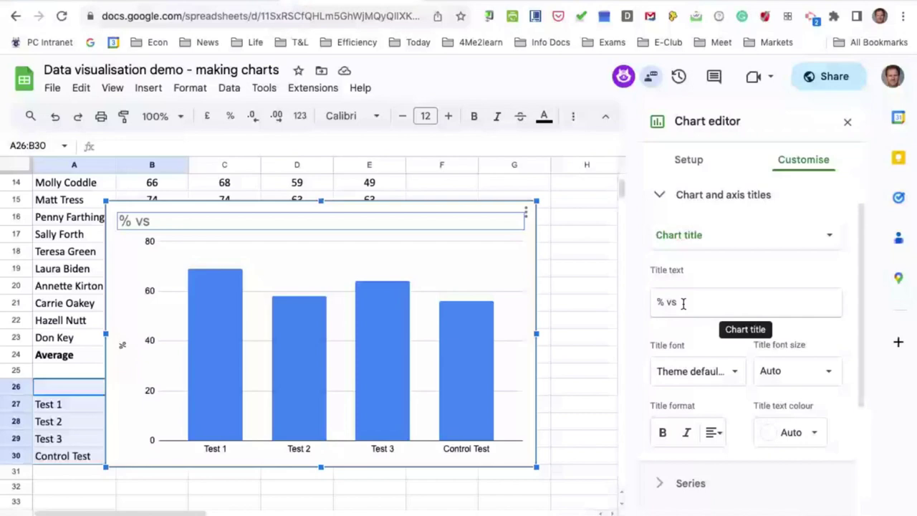
pyautogui.tripleClick(683, 303)
pyautogui.write('2')
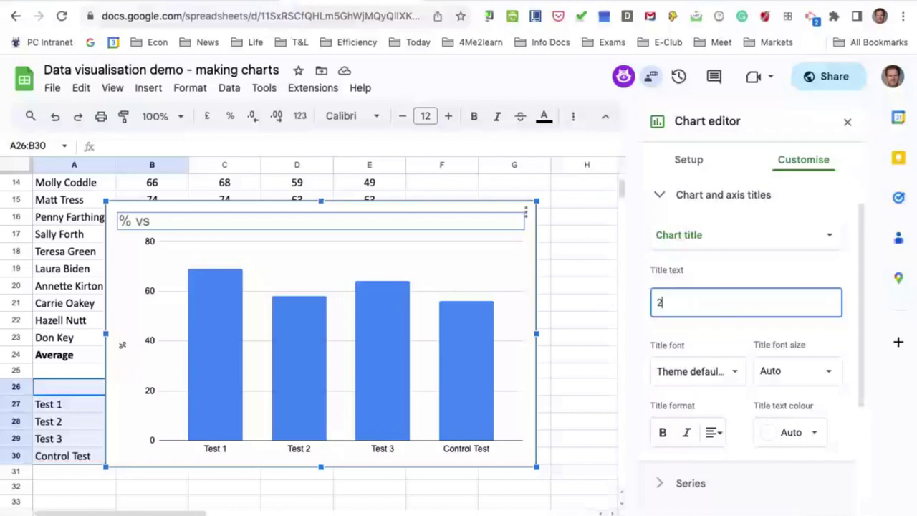
pyautogui.write('023 Gr')
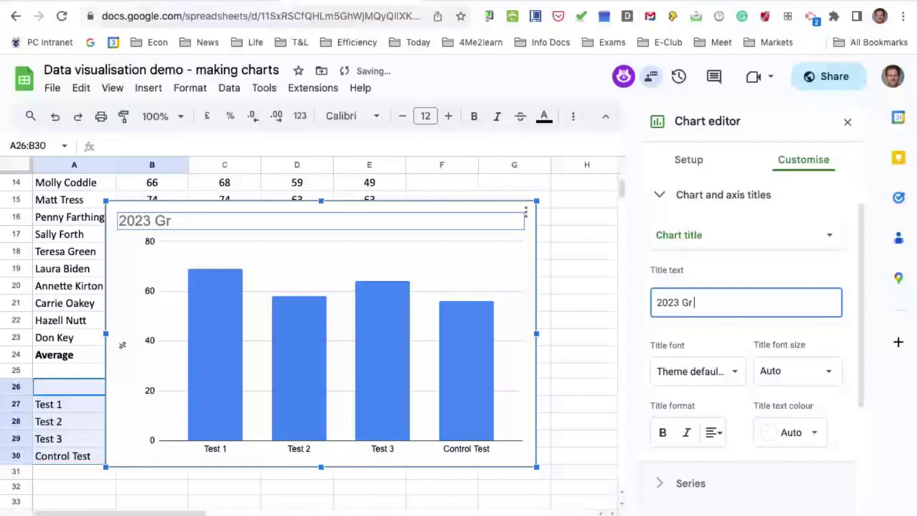
pyautogui.write(' 12 Econ')
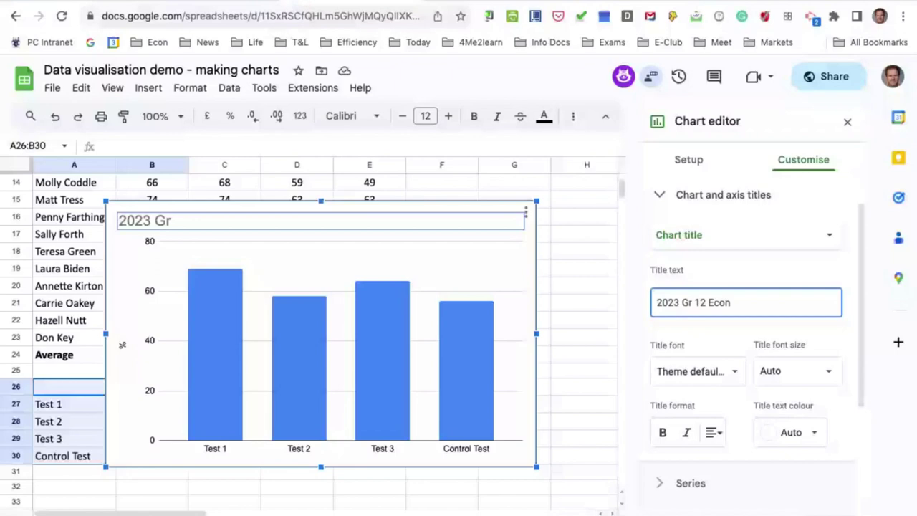
pyautogui.write('omics Quarter 1 te')
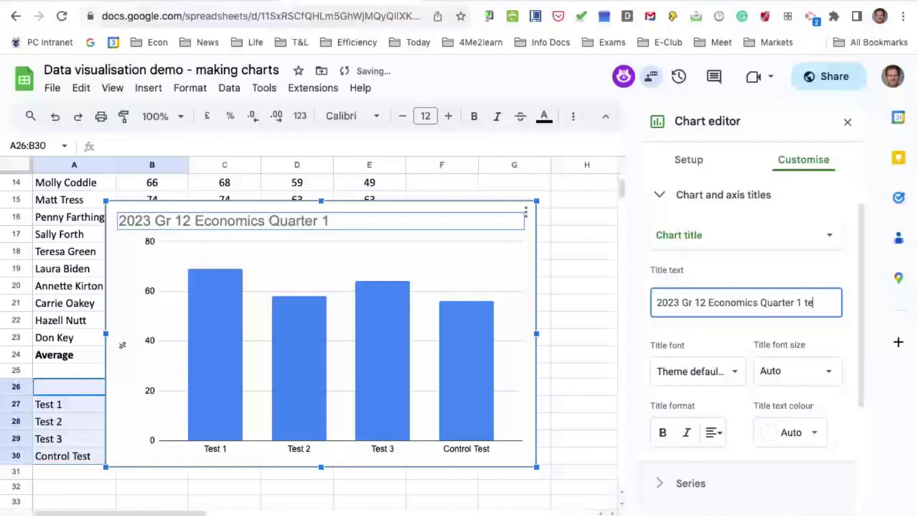
pyautogui.write('st results')
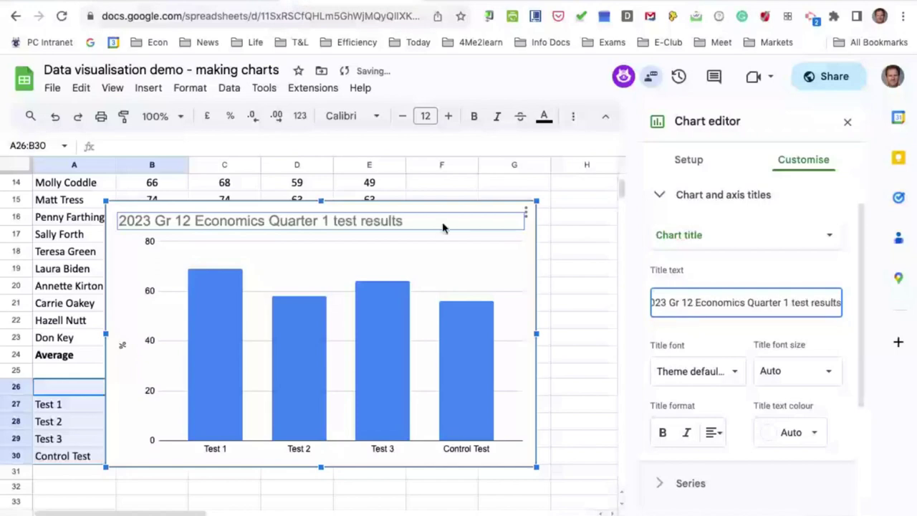
pyautogui.click(425, 224)
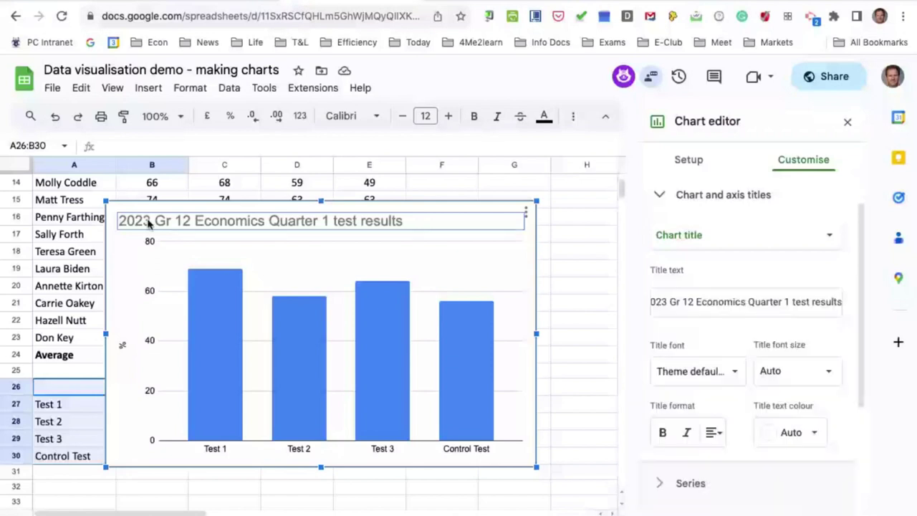
# Format the chart title as bold, black text centred above the columns.
pyautogui.scroll(-2, 665, 319)
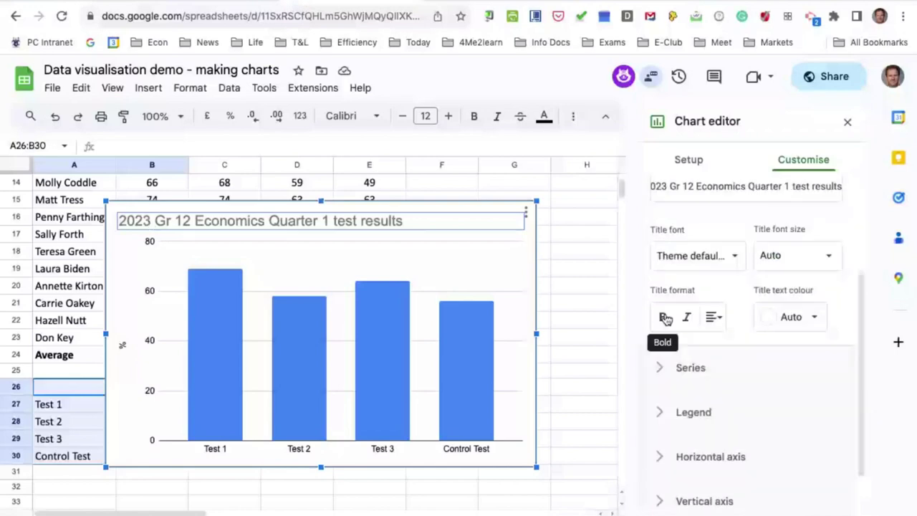
pyautogui.click(665, 319)
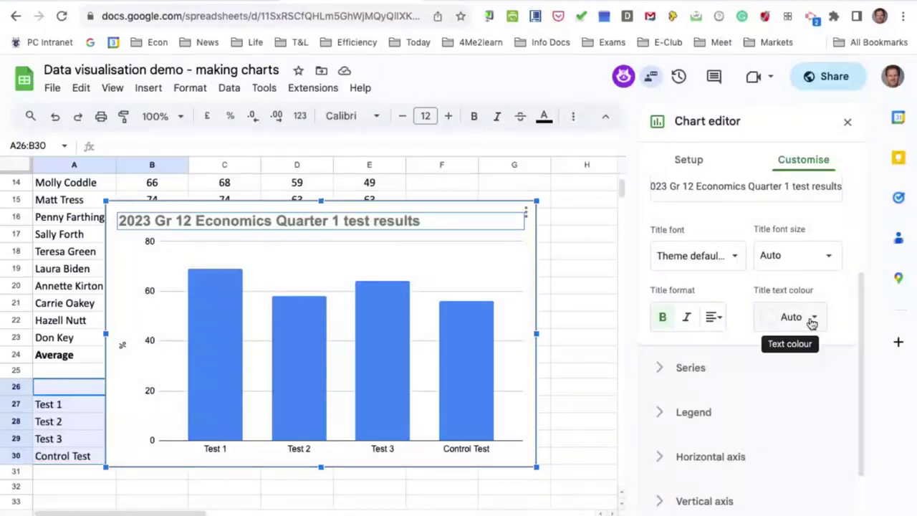
pyautogui.click(812, 320)
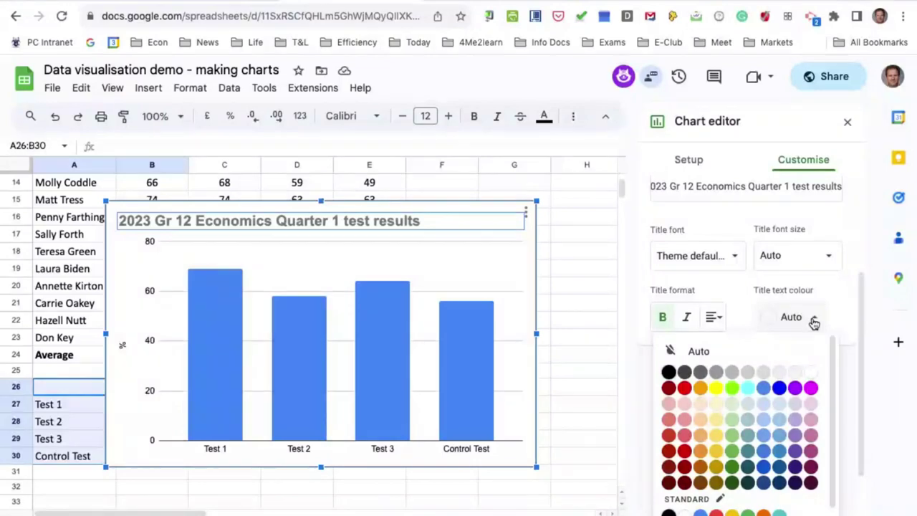
pyautogui.click(734, 482)
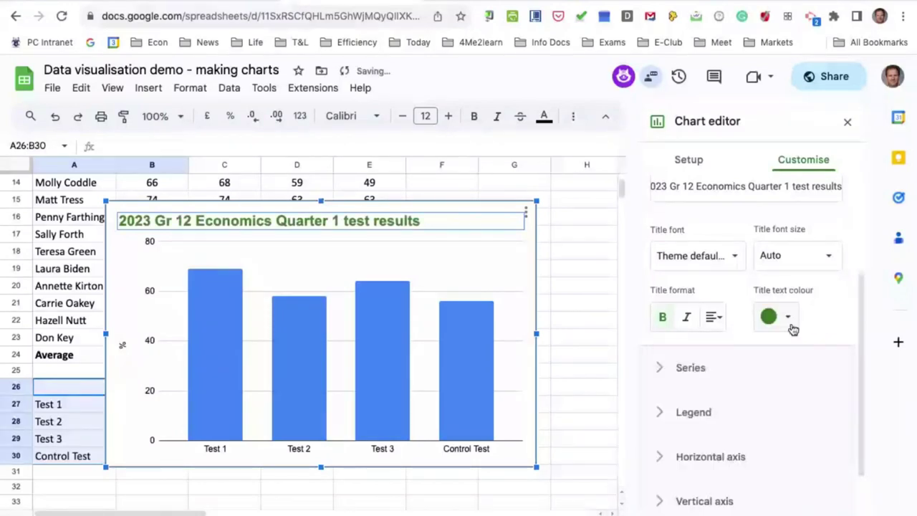
pyautogui.hotkey('ctrl', 'z')
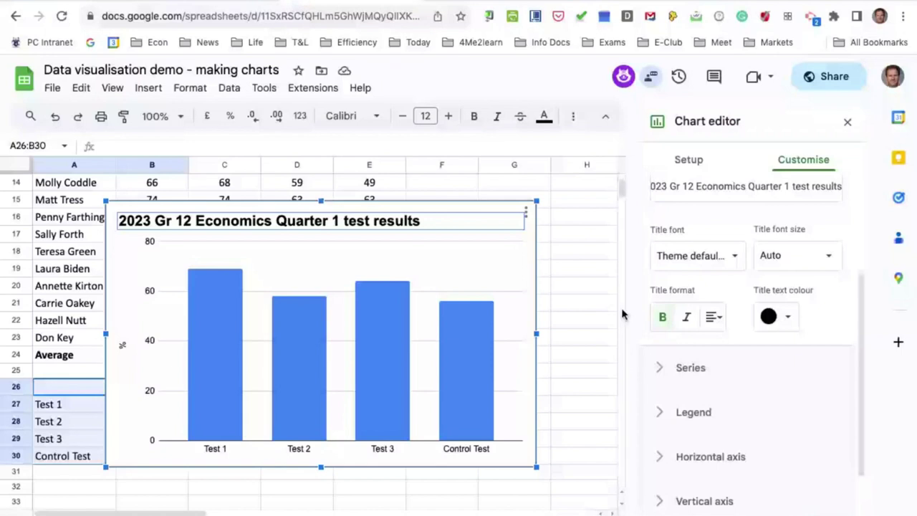
pyautogui.click(713, 318)
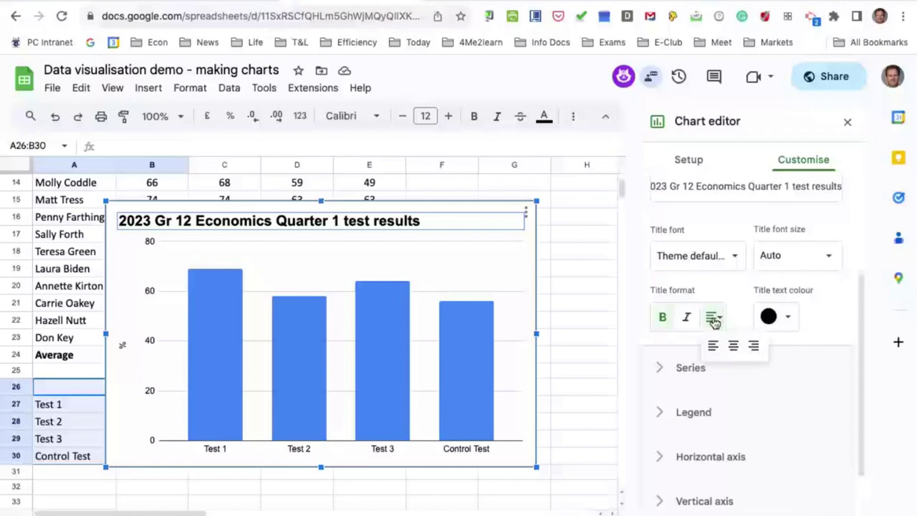
pyautogui.click(733, 345)
pyautogui.click(592, 287)
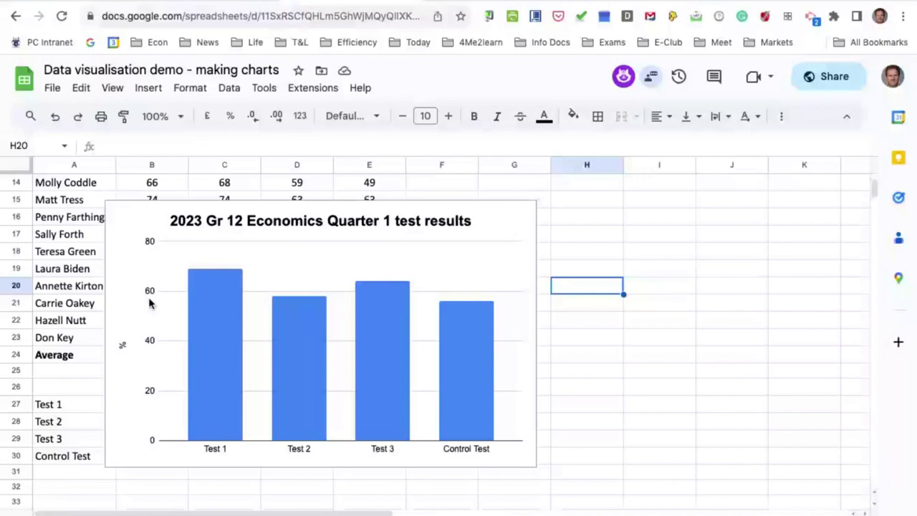
# Set the label font size of the chart's vertical axis to 16.
pyautogui.doubleClick(148, 243)
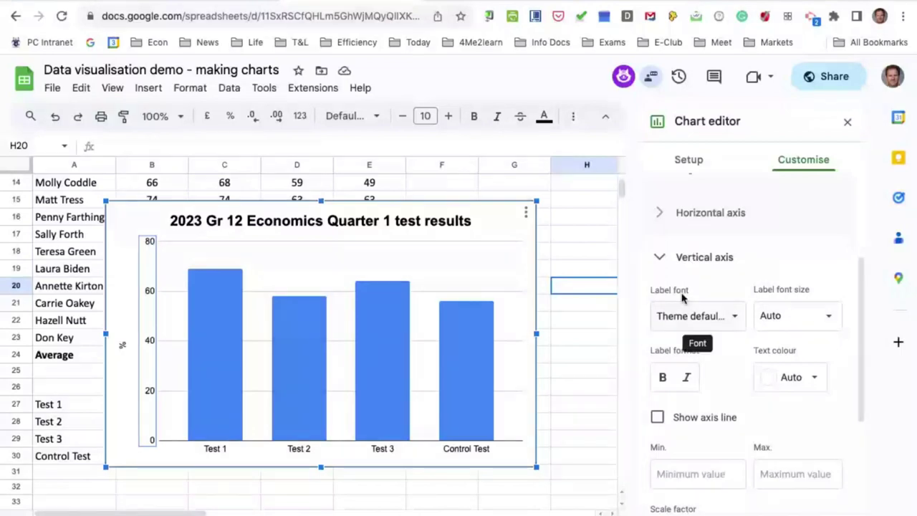
pyautogui.click(829, 317)
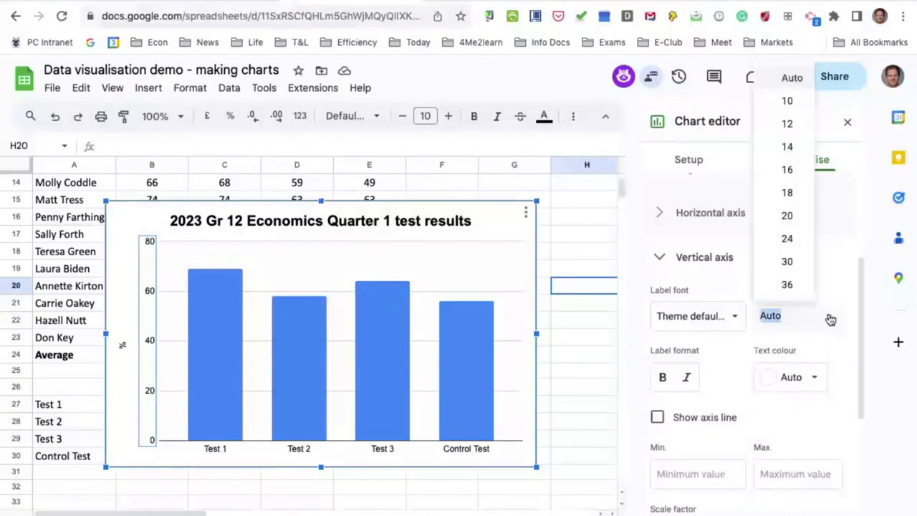
pyautogui.click(790, 193)
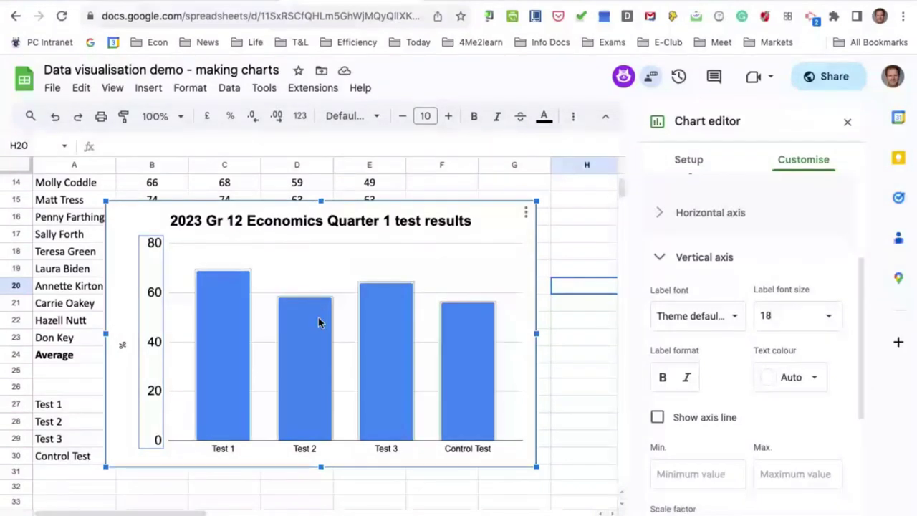
pyautogui.click(829, 318)
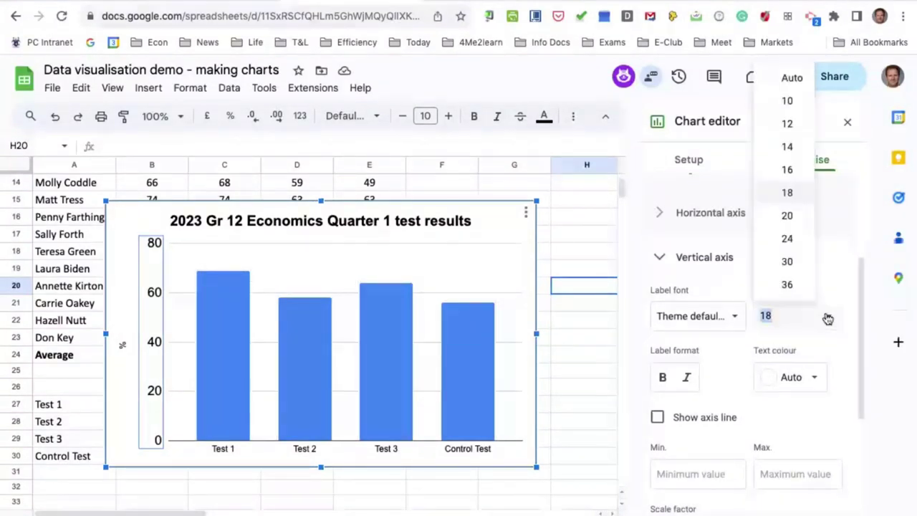
pyautogui.click(787, 171)
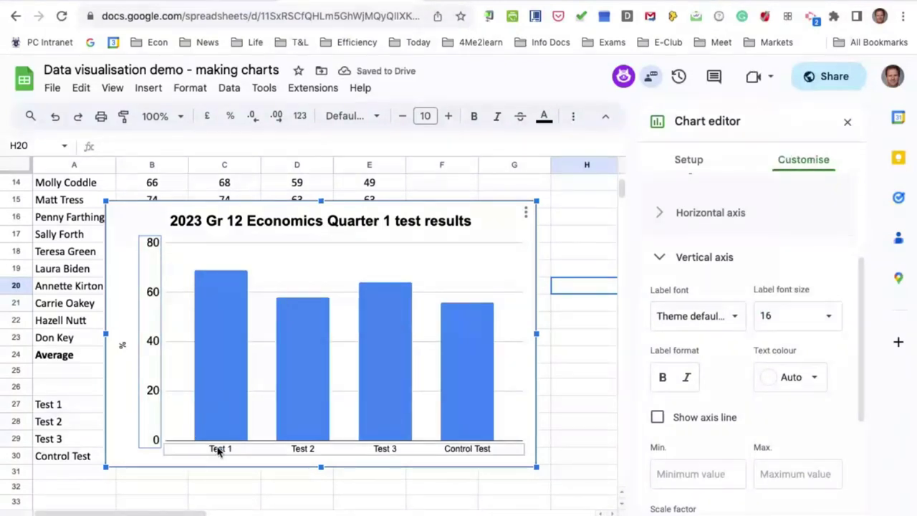
# Set the horizontal axis labels to font size 14 and make them bold without italics.
pyautogui.click(218, 449)
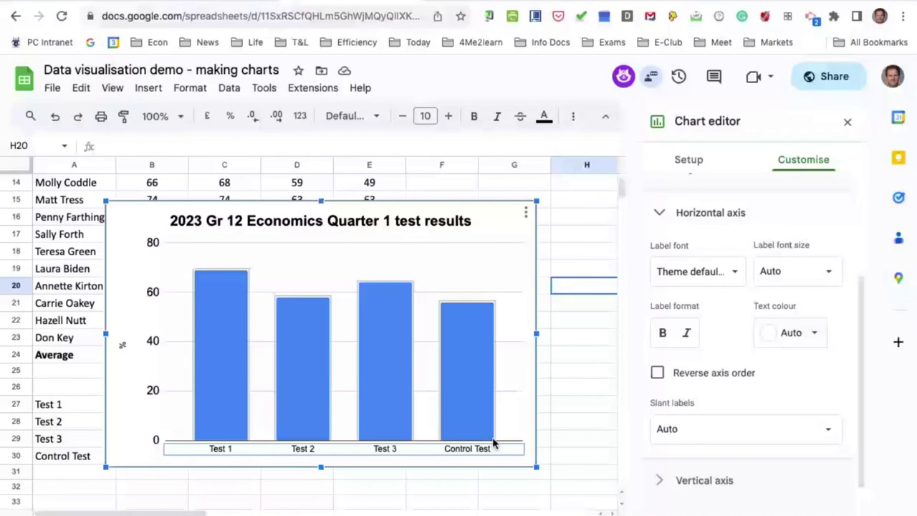
pyautogui.click(813, 333)
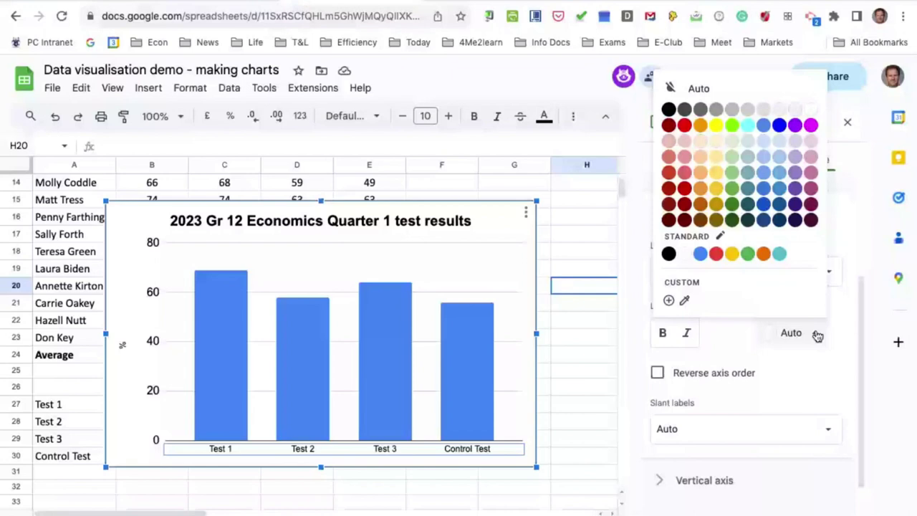
pyautogui.click(815, 333)
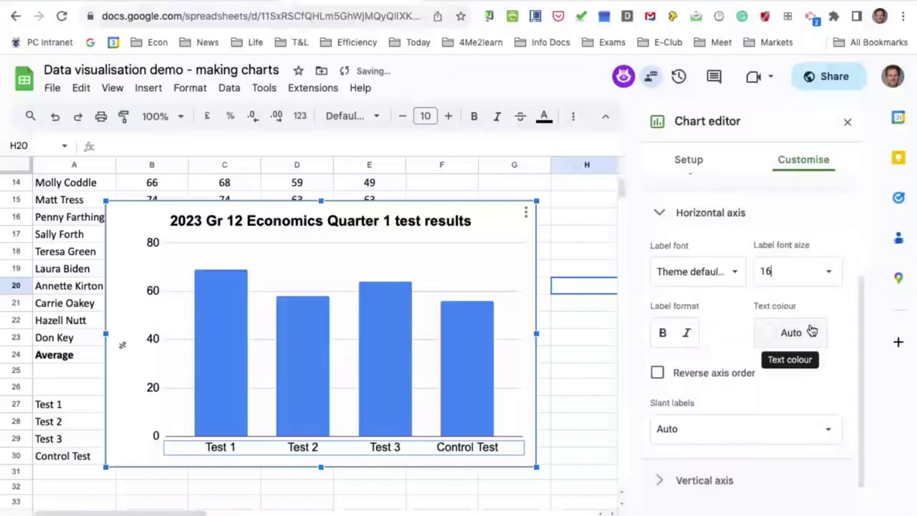
pyautogui.hotkey('ctrl', 'z')
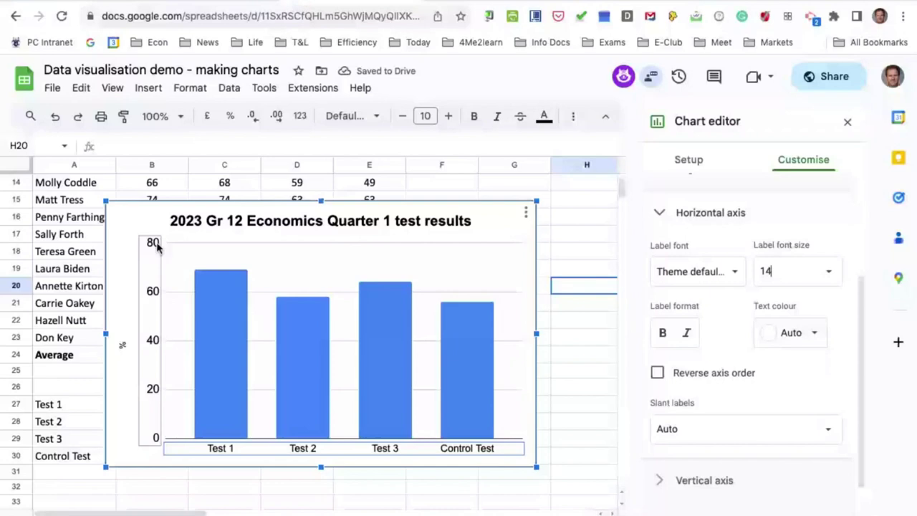
pyautogui.click(686, 332)
pyautogui.click(666, 334)
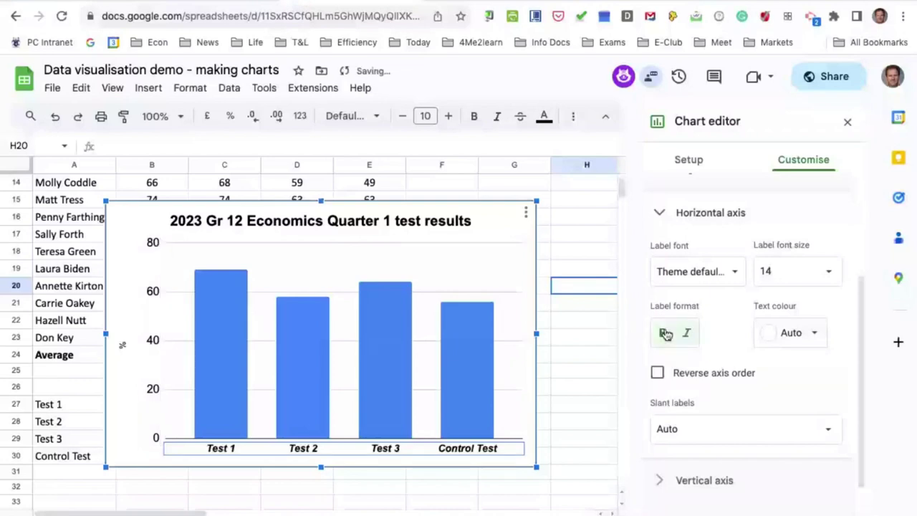
pyautogui.click(686, 333)
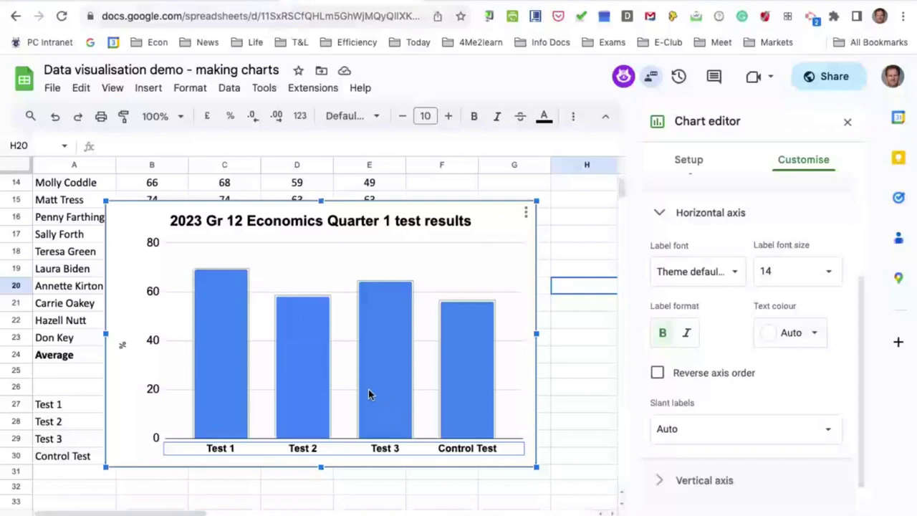
# Change the vertical axis title to "Average % mark obtained" and format it in bold at font size 16.
pyautogui.click(122, 347)
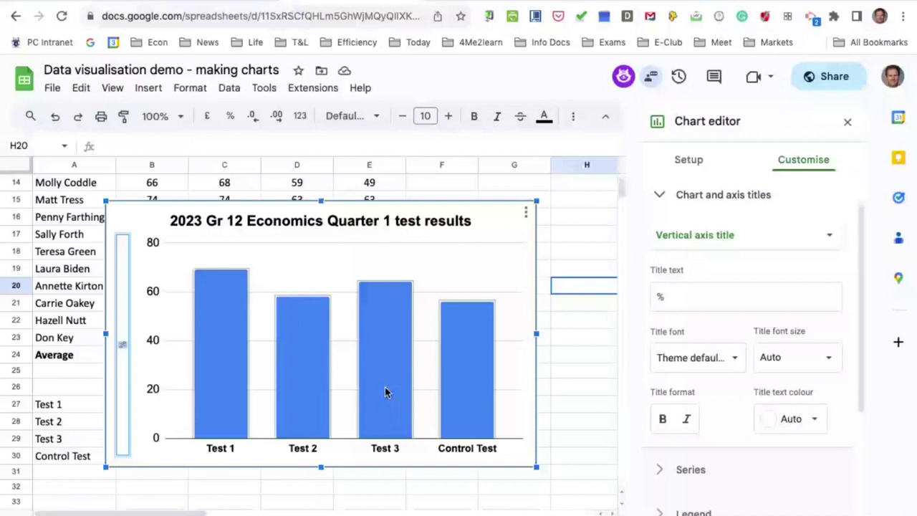
pyautogui.doubleClick(653, 298)
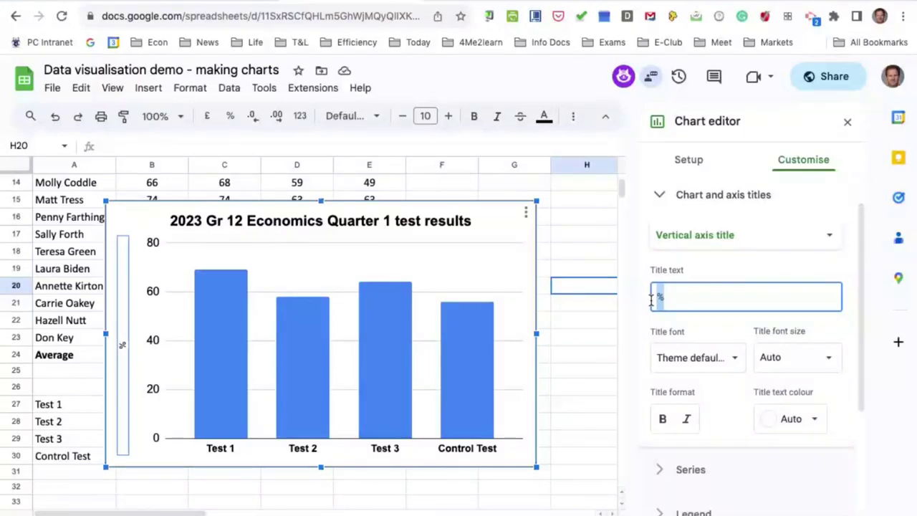
pyautogui.write('Average % mark ob')
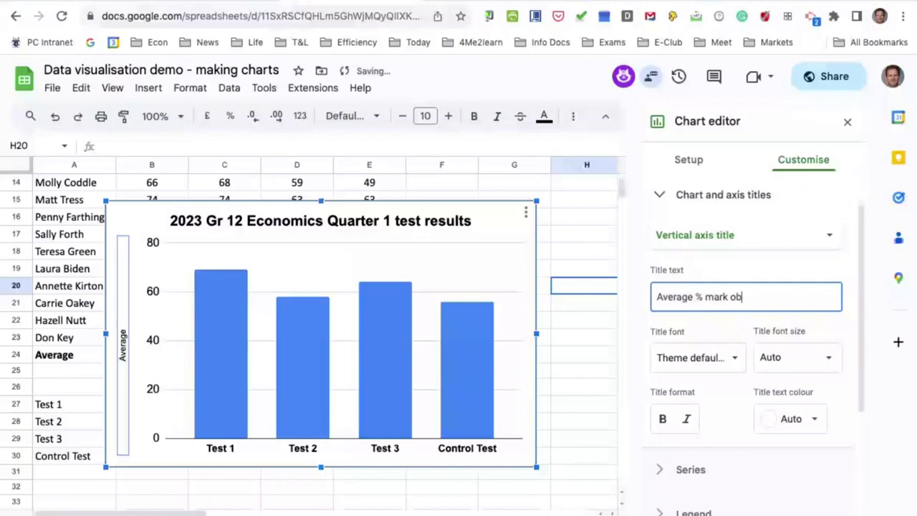
pyautogui.write('tained')
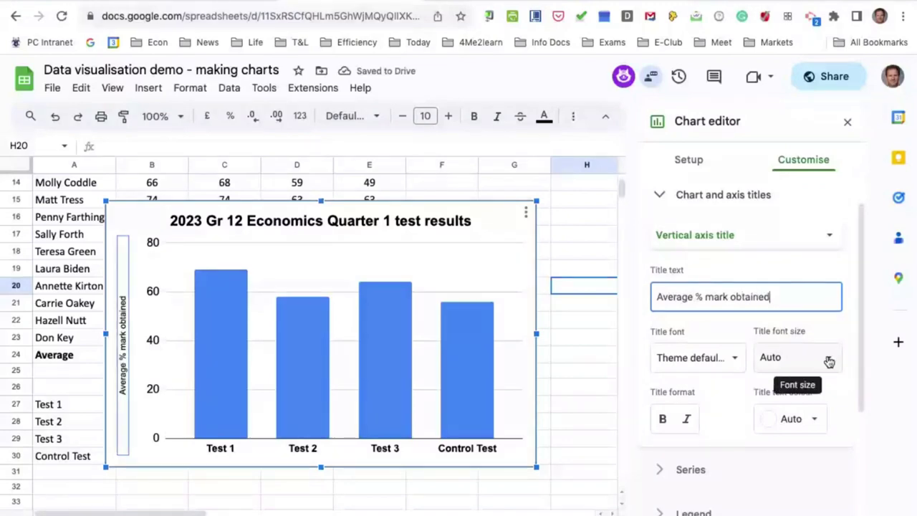
pyautogui.click(829, 360)
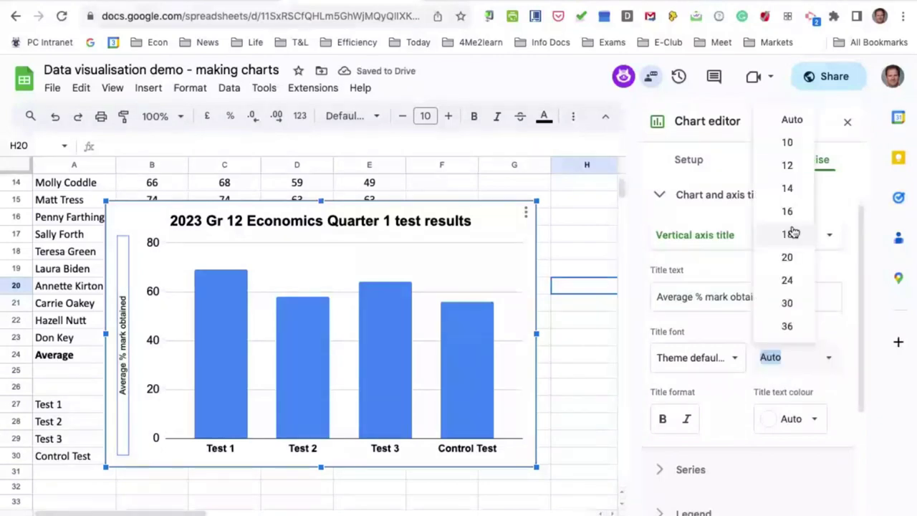
pyautogui.click(787, 212)
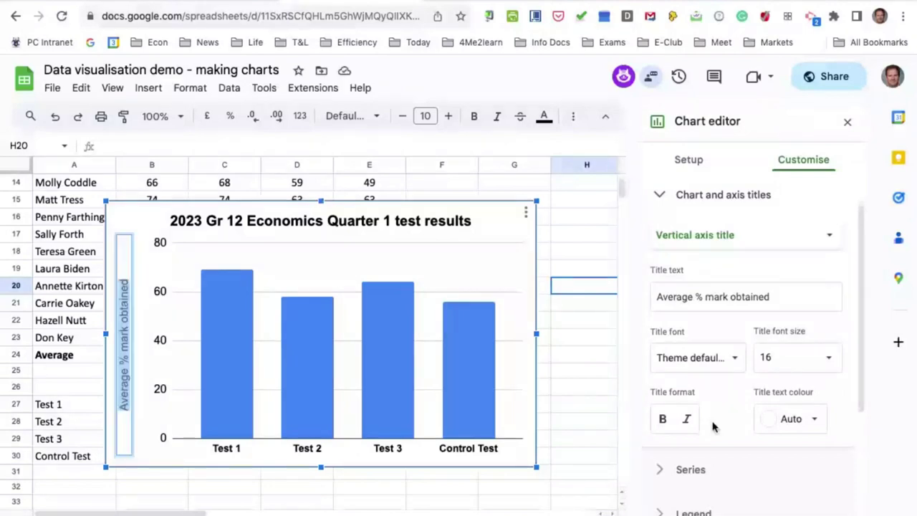
pyautogui.click(663, 418)
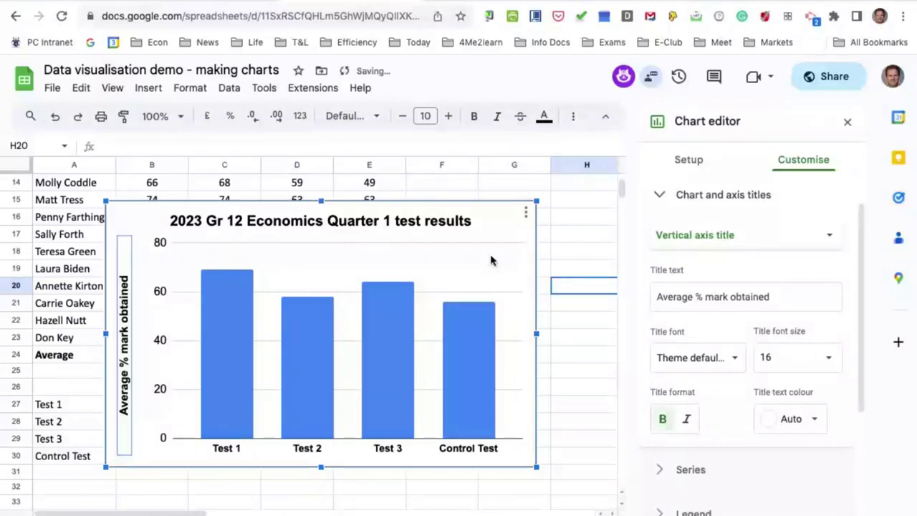
# Examine the gridline and tick settings for the vertical axis and return to the overview of customisation sections.
pyautogui.click(491, 256)
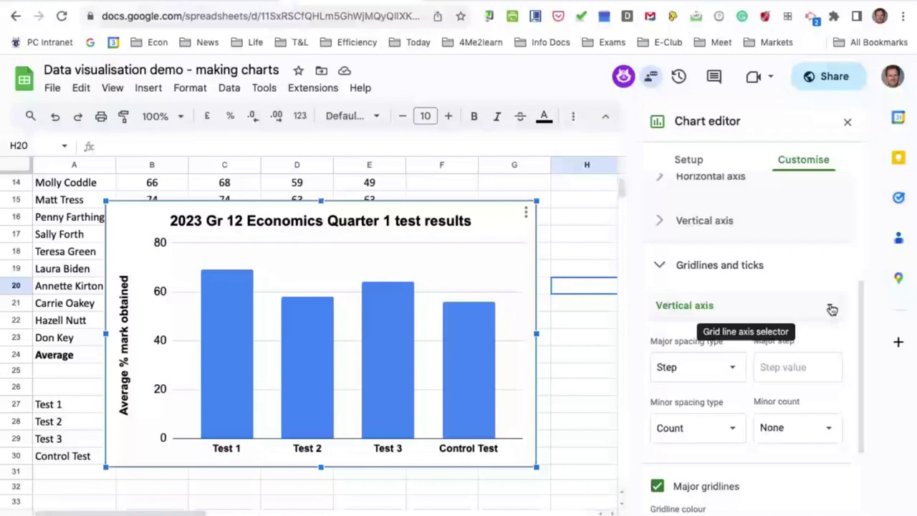
pyautogui.click(794, 167)
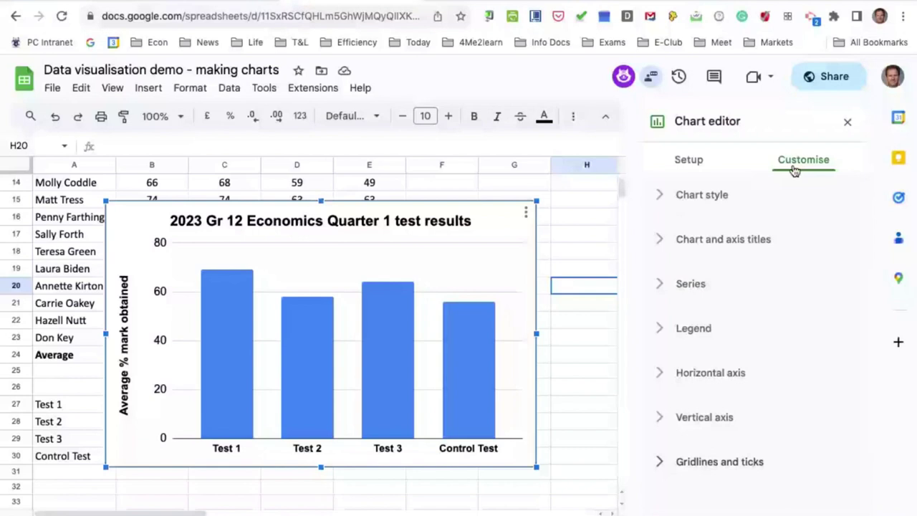
# Add the horizontal axis title "Test in series" to the chart.
pyautogui.click(745, 239)
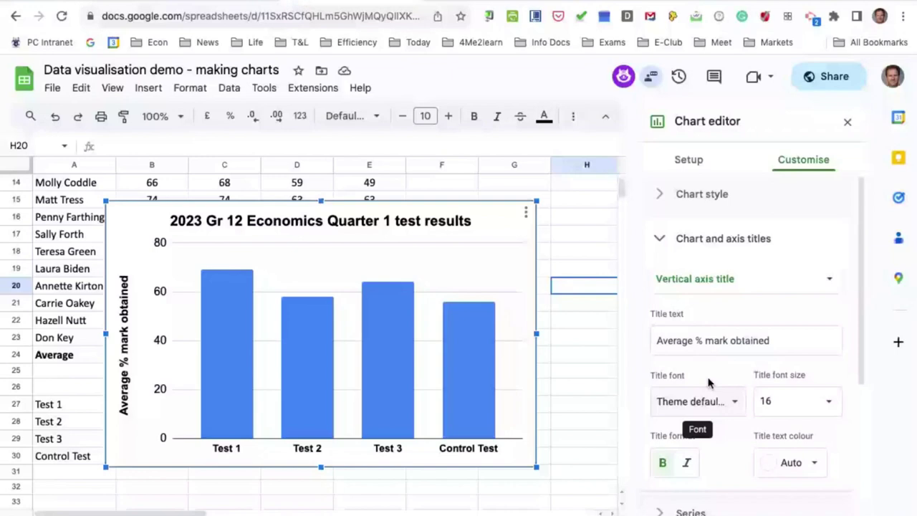
pyautogui.scroll(-1, 709, 383)
pyautogui.click(738, 240)
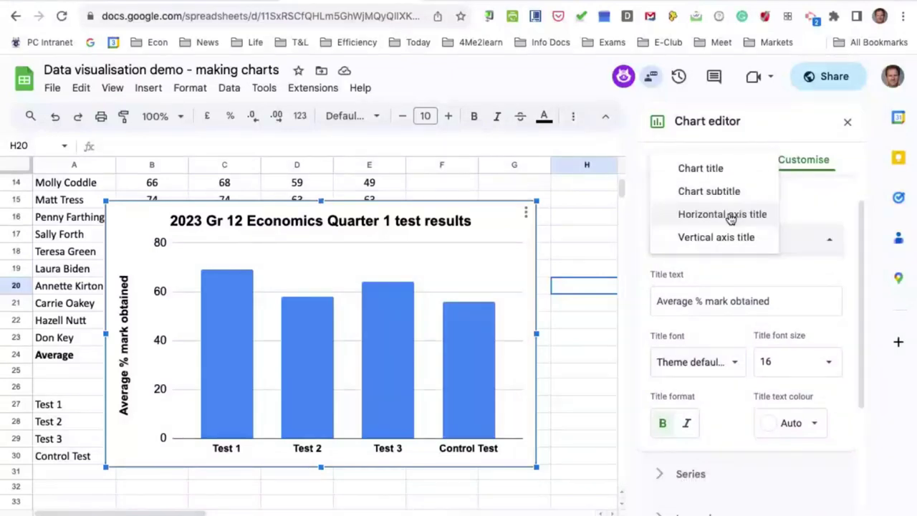
pyautogui.click(730, 216)
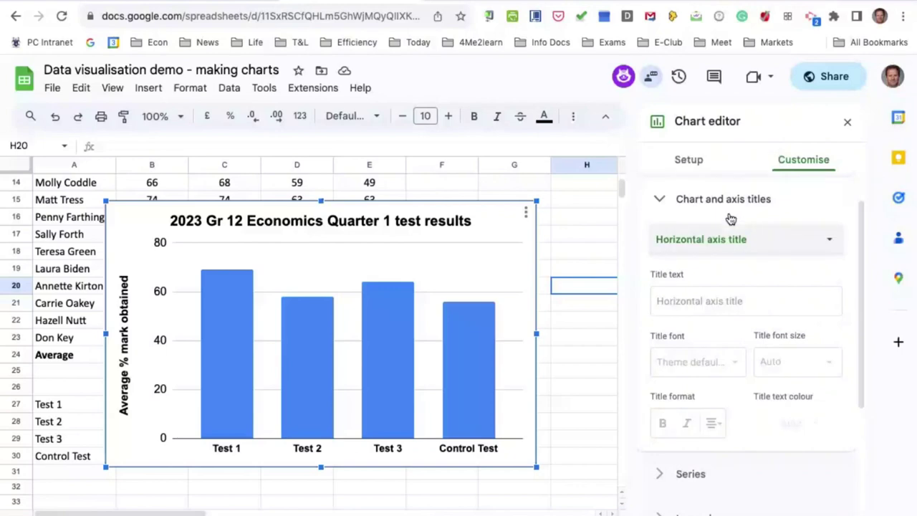
pyautogui.click(692, 296)
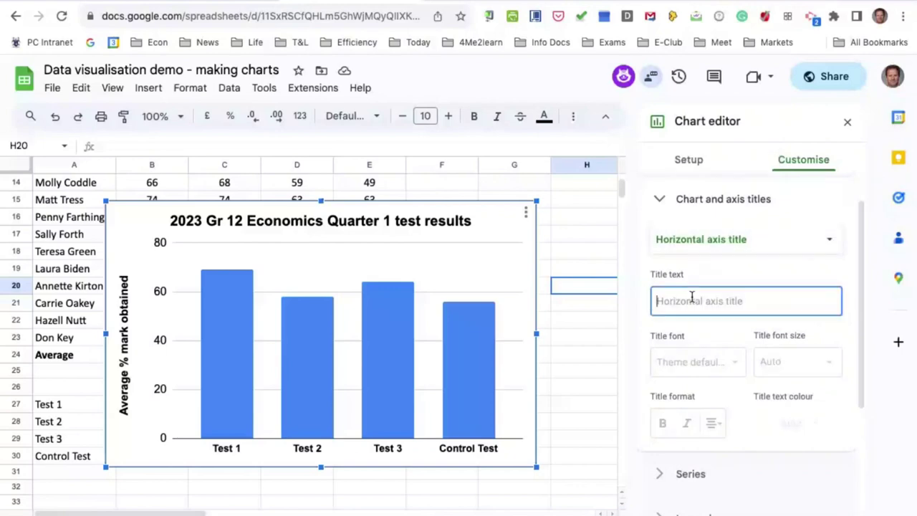
pyautogui.write('Test in series')
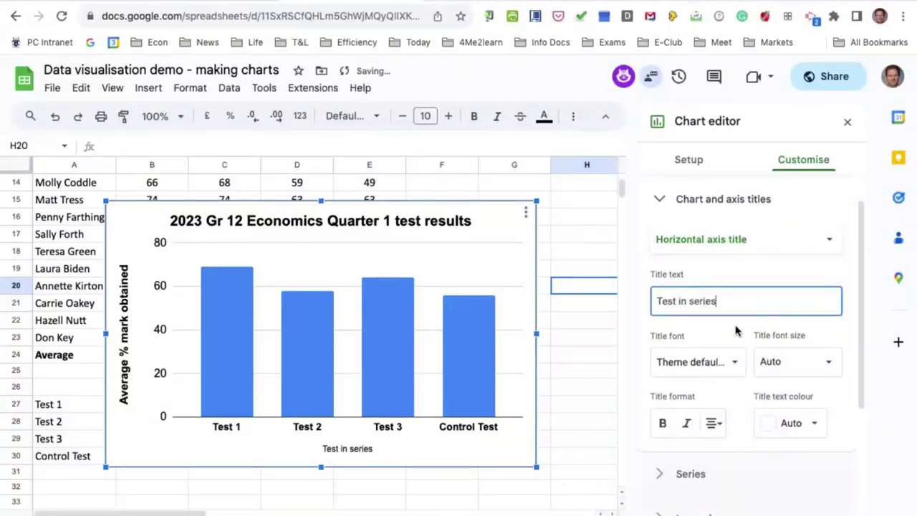
# Format the horizontal axis title in bold at font size 16 and close the chart editor.
pyautogui.click(828, 360)
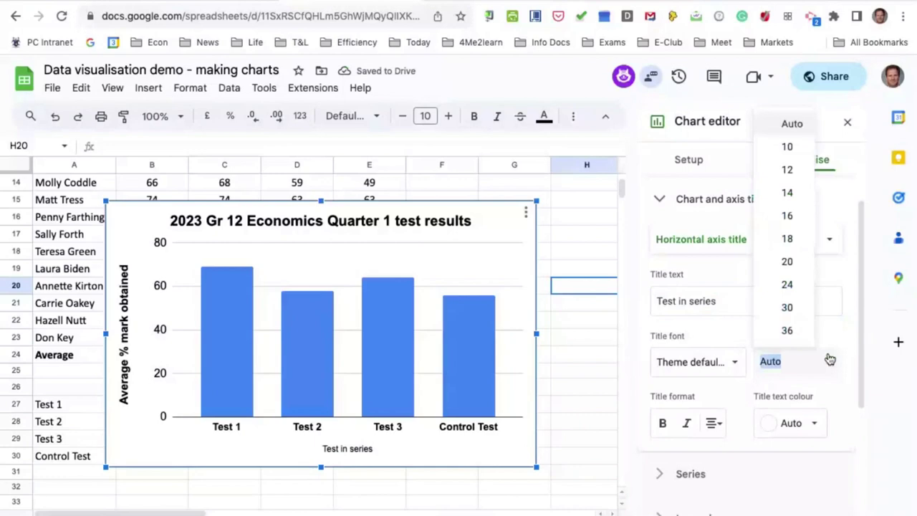
pyautogui.click(789, 215)
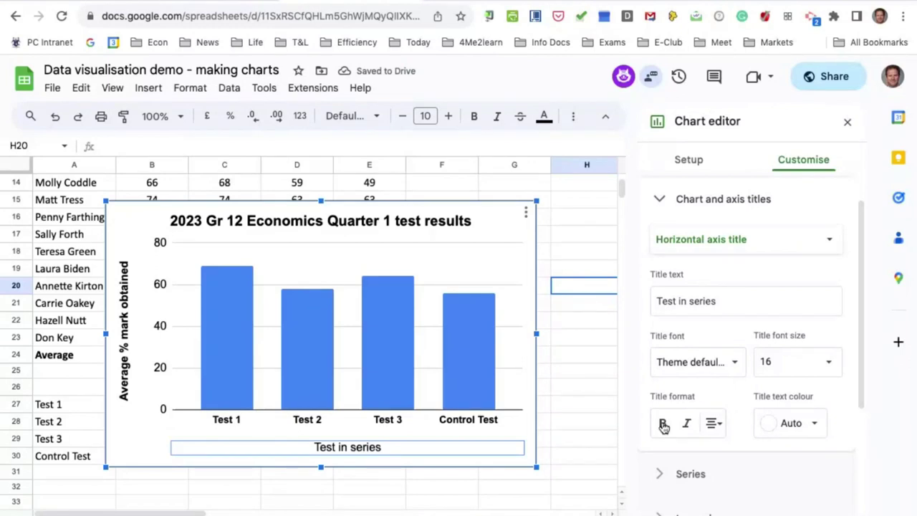
pyautogui.click(662, 424)
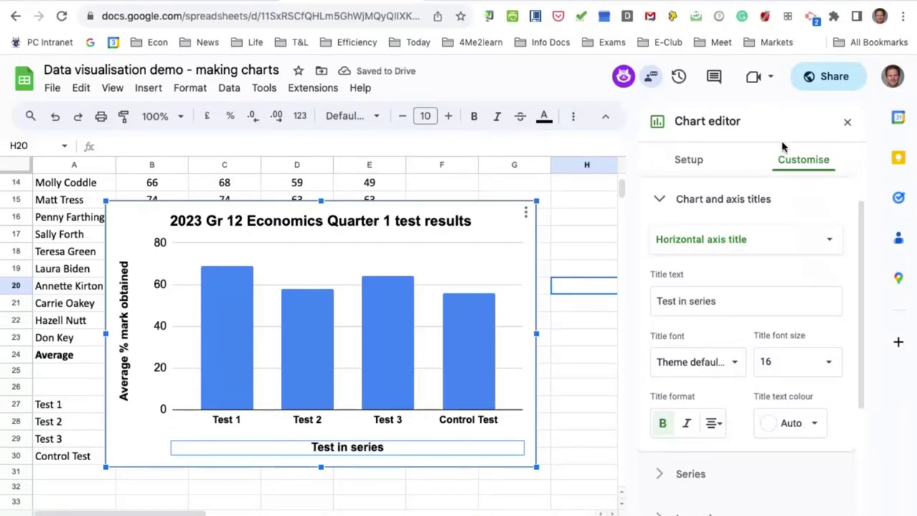
pyautogui.click(847, 122)
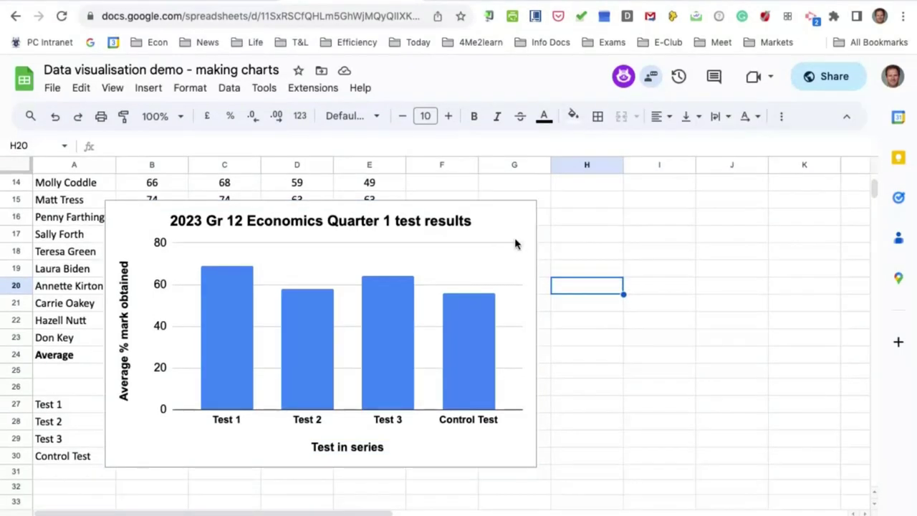
# Move the chart off the marks data to the empty cells across columns F to K, and deselect it.
pyautogui.click(491, 222)
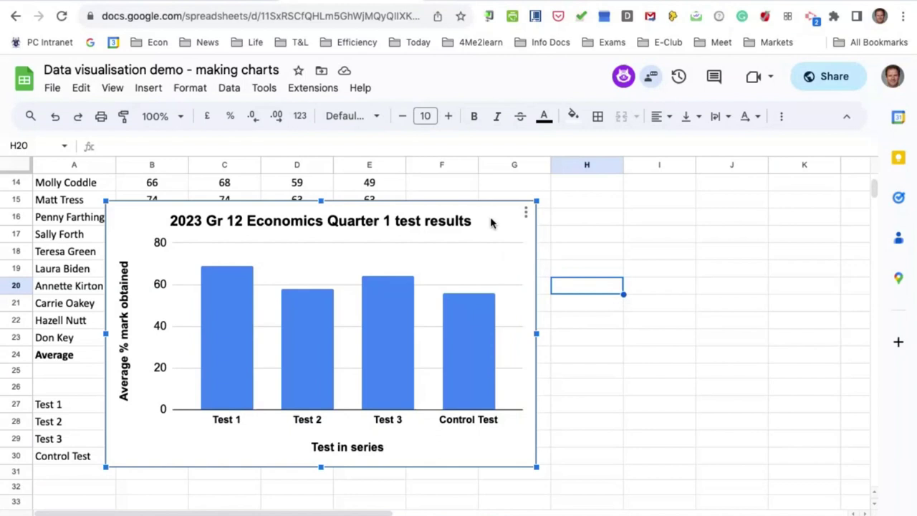
pyautogui.moveTo(491, 222); pyautogui.dragTo(802, 212)
pyautogui.moveTo(779, 325)
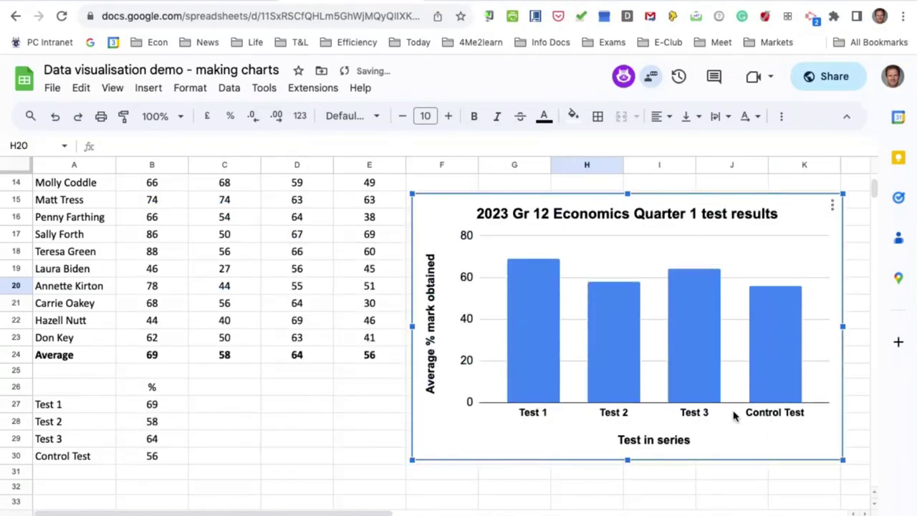
pyautogui.click(664, 476)
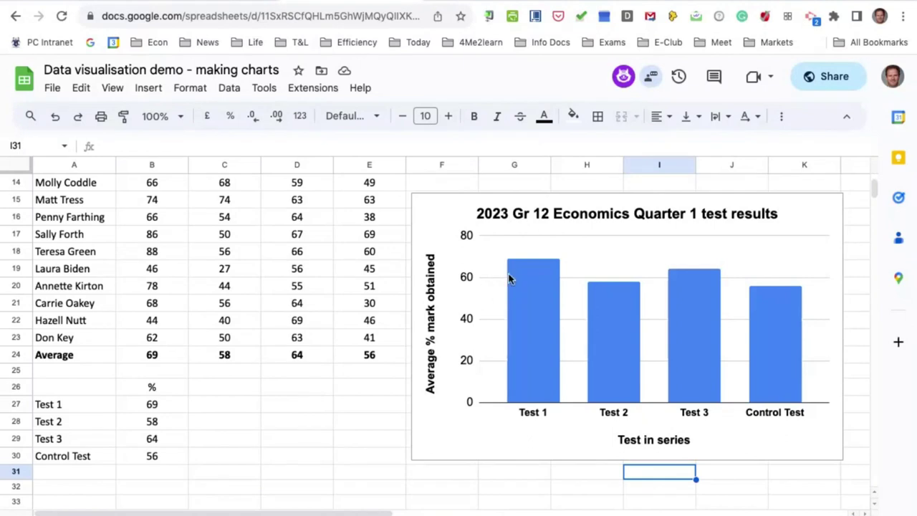
# Reopen the chart's gridline and tick settings and switch them to the vertical axis.
pyautogui.click(602, 263)
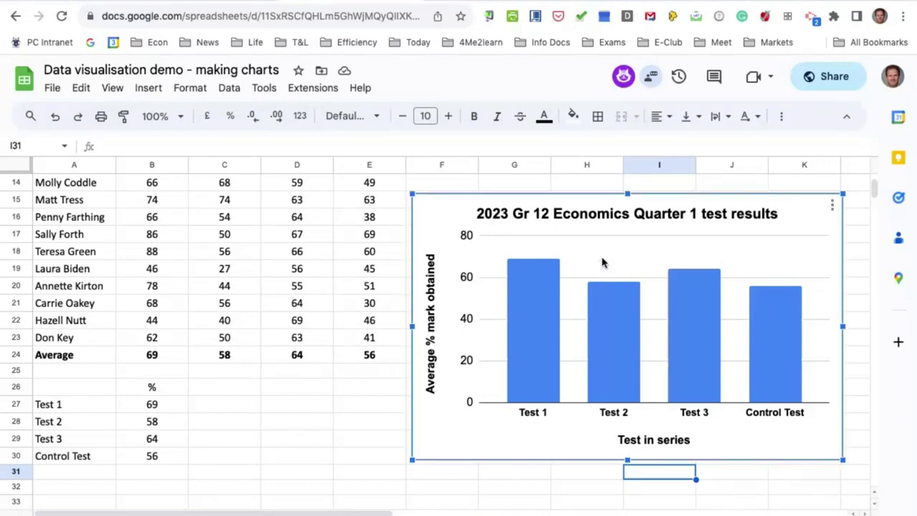
pyautogui.doubleClick(601, 261)
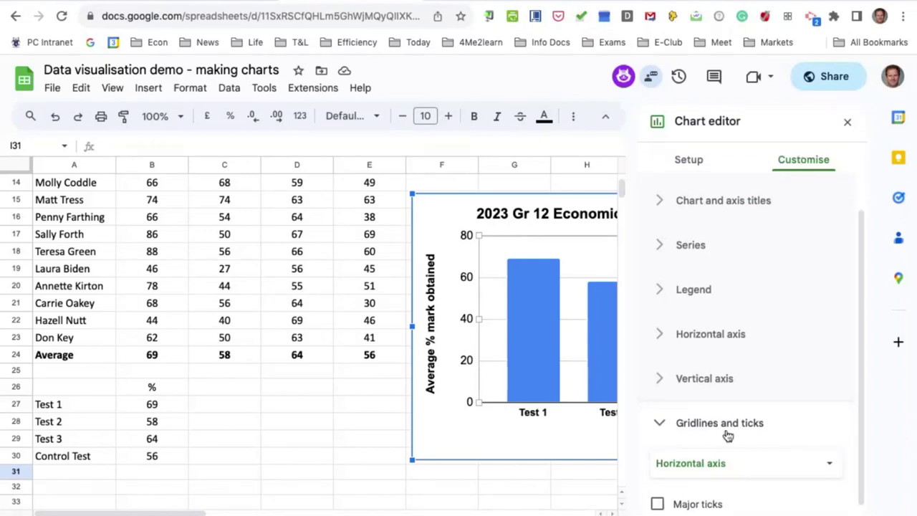
pyautogui.click(689, 424)
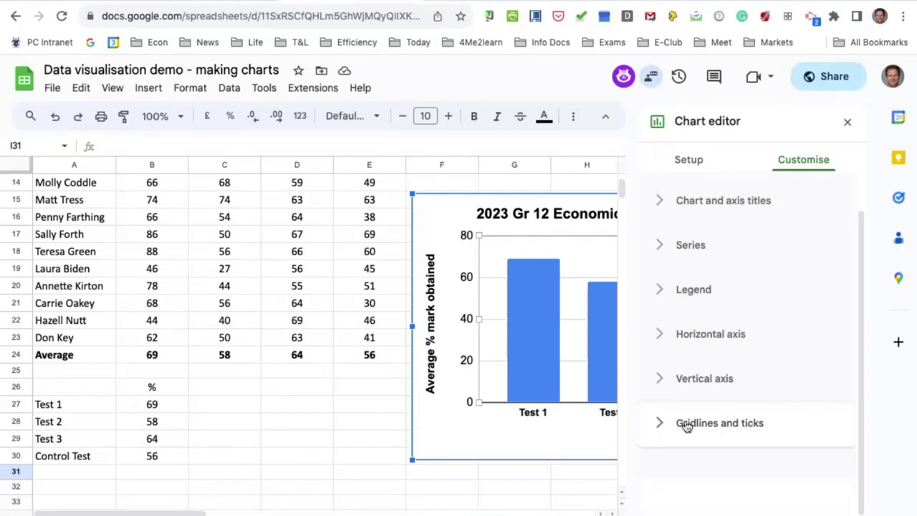
pyautogui.click(689, 463)
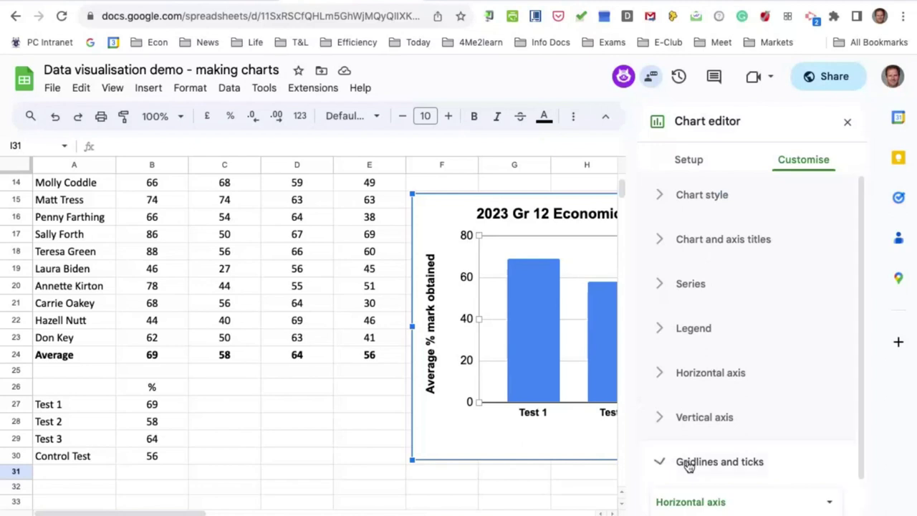
pyautogui.scroll(-1, 689, 466)
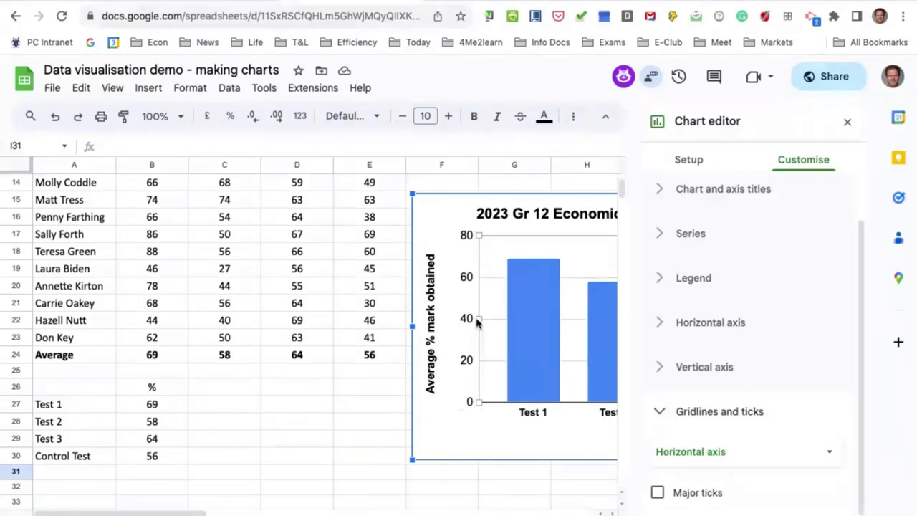
pyautogui.click(817, 450)
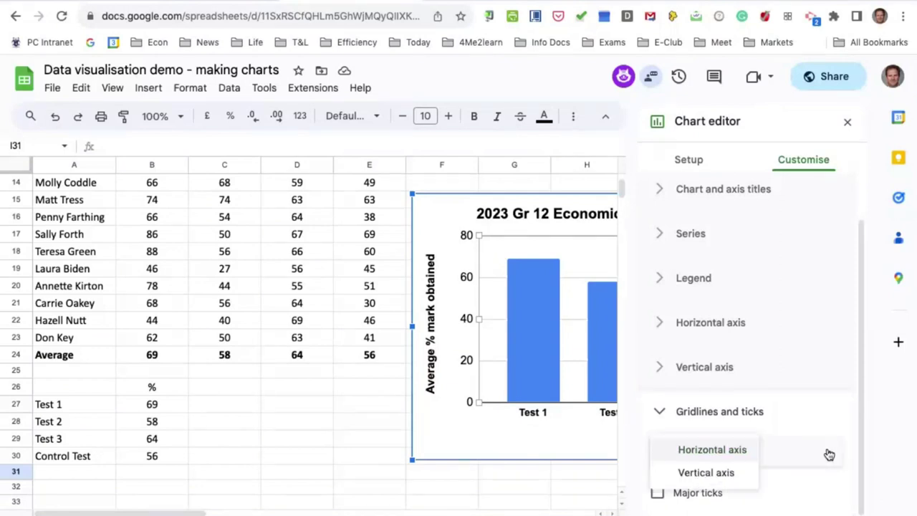
pyautogui.click(716, 474)
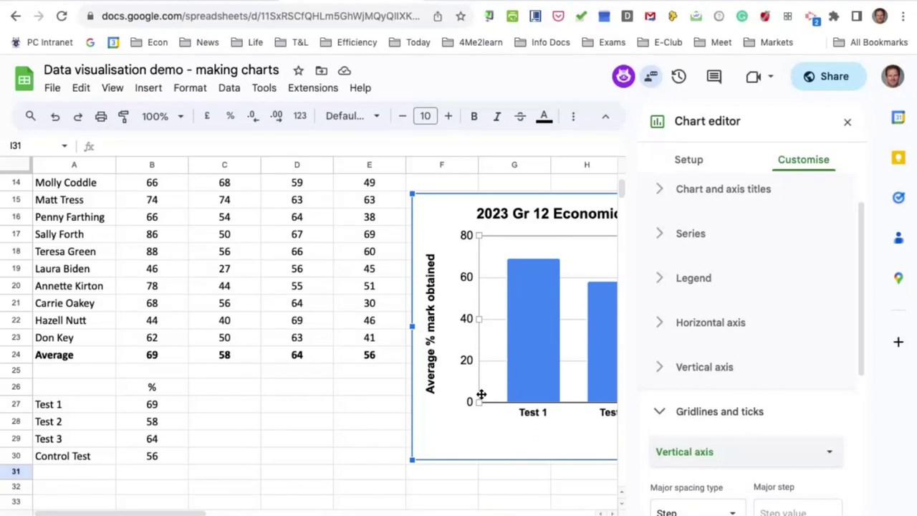
# Set the minor gridline count of the vertical axis to 4.
pyautogui.scroll(-3, 738, 423)
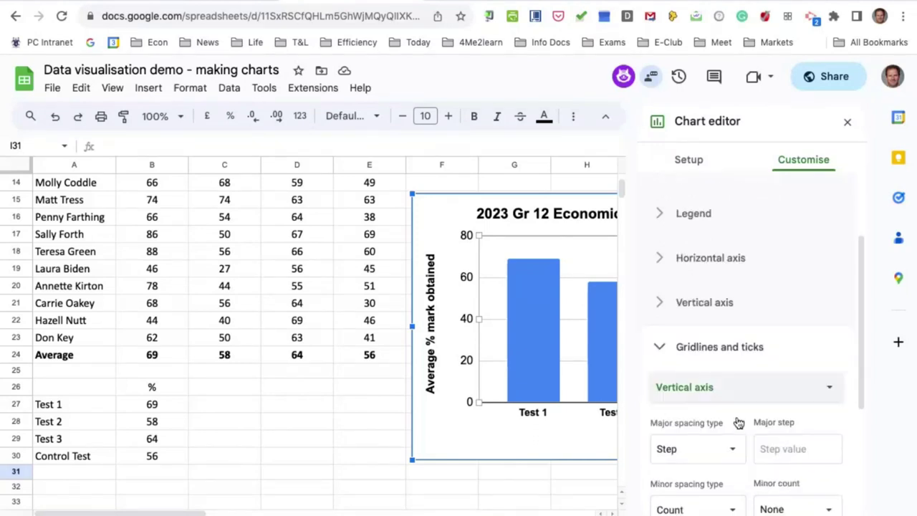
pyautogui.scroll(-1, 738, 422)
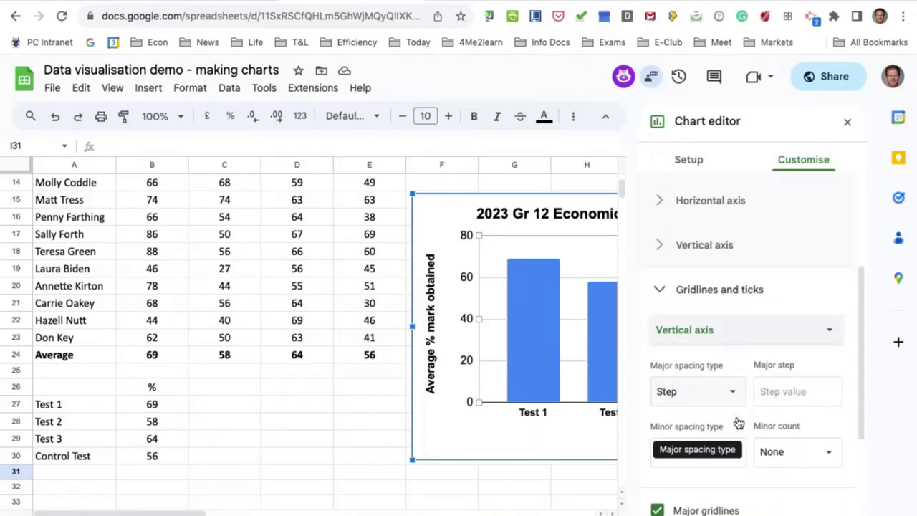
pyautogui.scroll(-1, 770, 421)
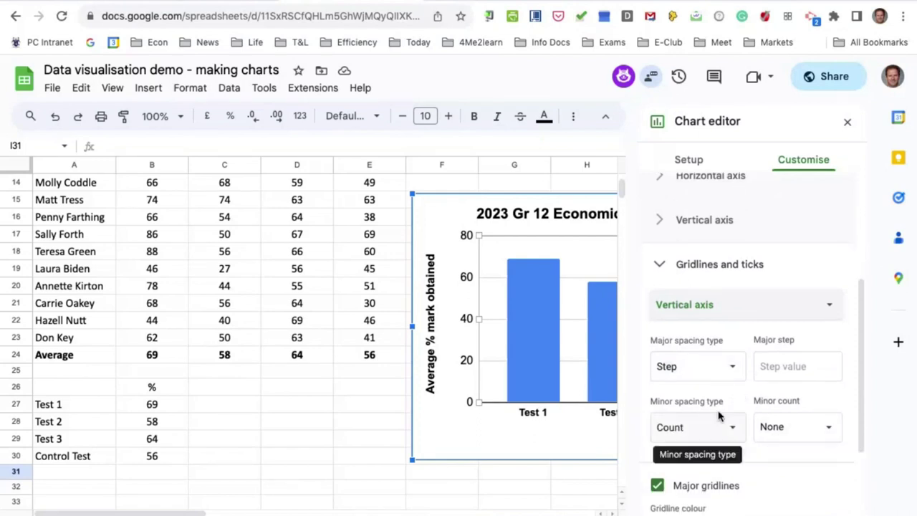
pyautogui.click(831, 430)
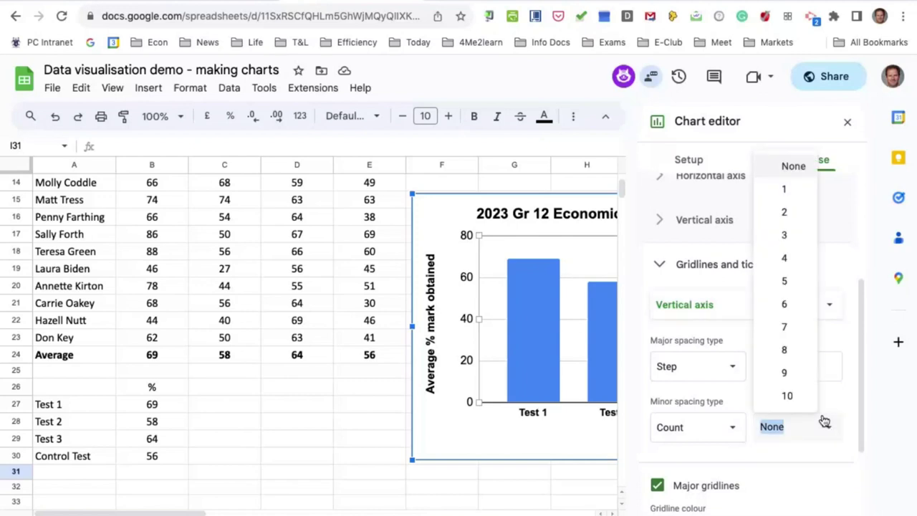
pyautogui.click(790, 257)
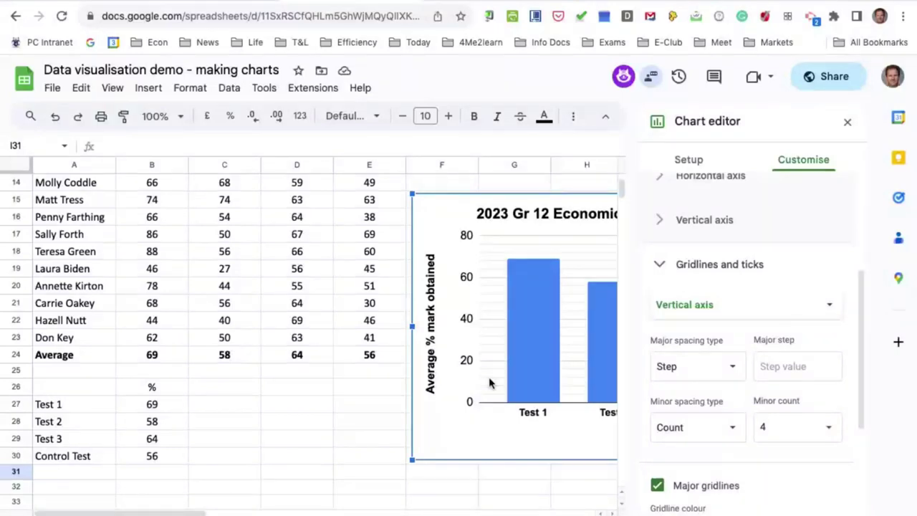
# Change the vertical axis minor gridline count to 3.
pyautogui.click(826, 424)
pyautogui.click(827, 426)
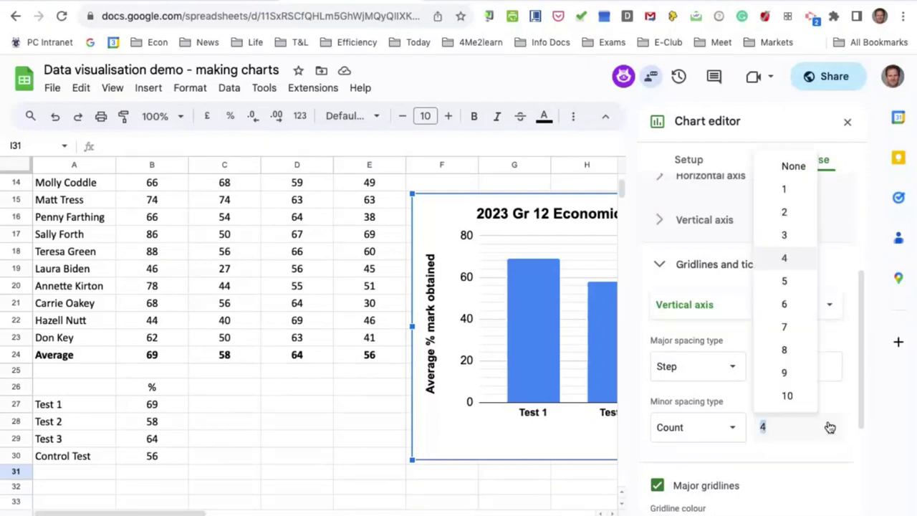
pyautogui.write('3')
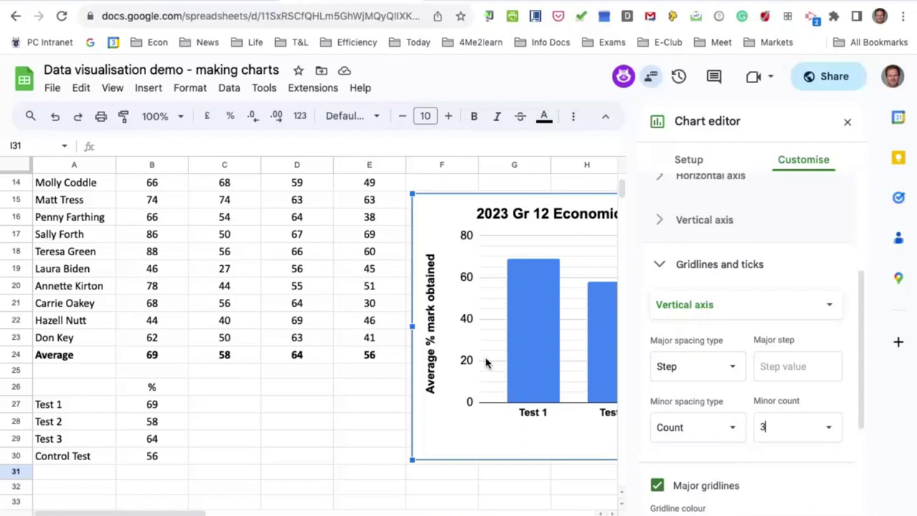
# Try a minor gridline count of 9 on the vertical axis and restore the count to 3.
pyautogui.click(828, 427)
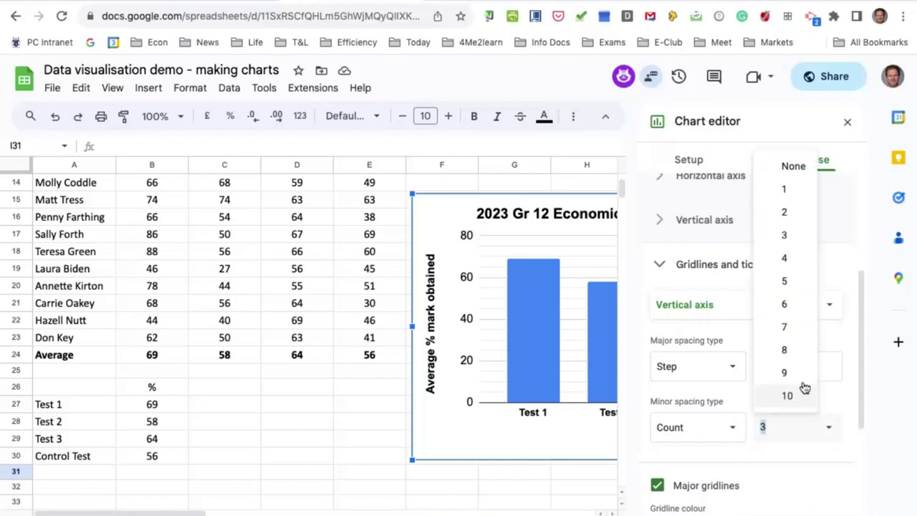
pyautogui.click(784, 372)
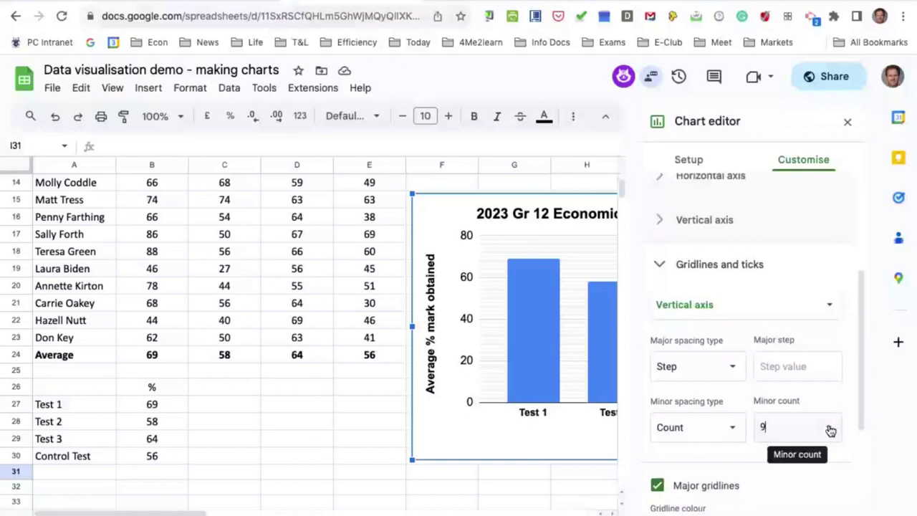
pyautogui.click(480, 388)
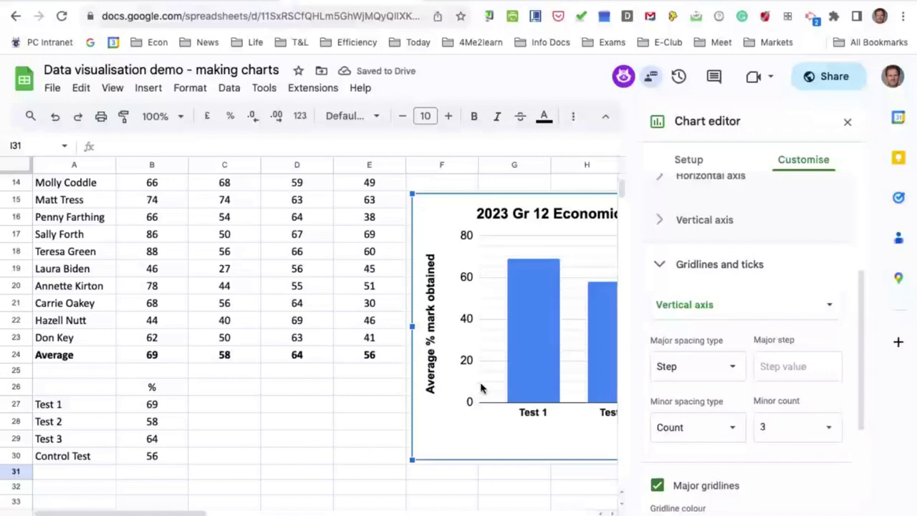
# Close the chart editor and deselect the chart by selecting an empty cell below it.
pyautogui.click(811, 265)
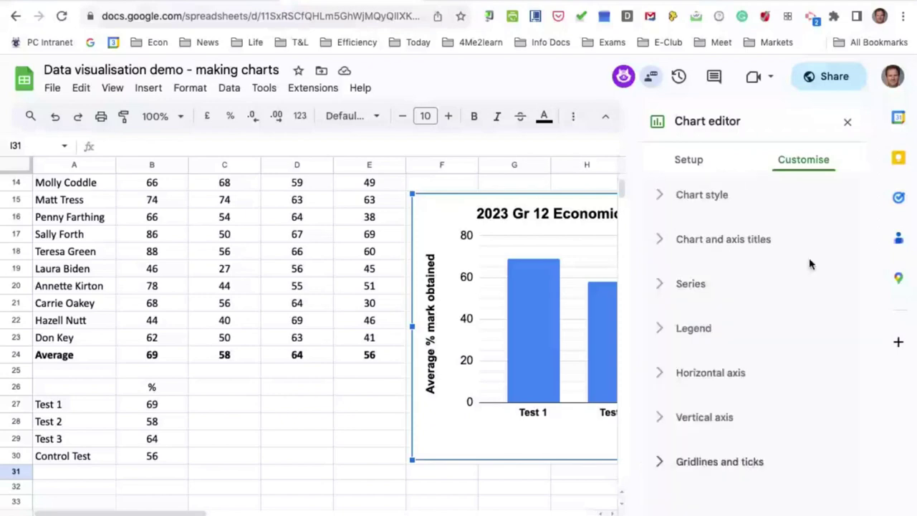
pyautogui.click(846, 122)
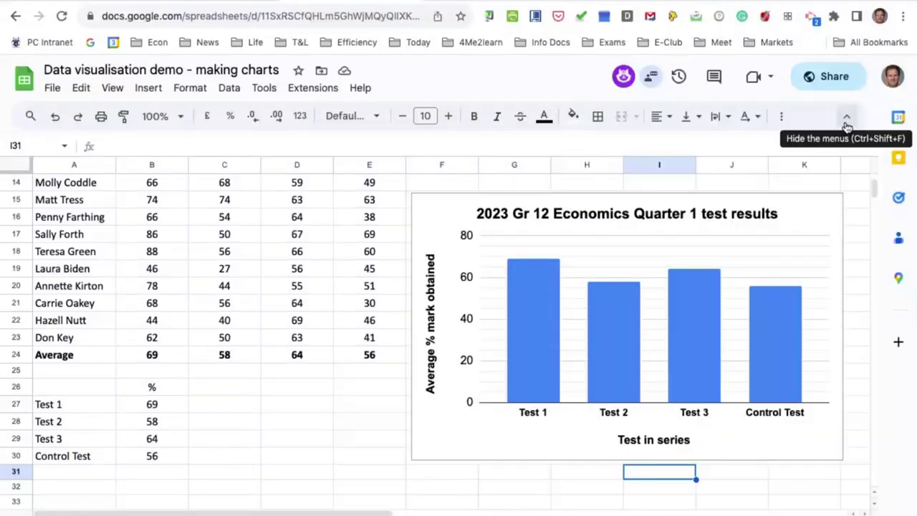
pyautogui.click(572, 492)
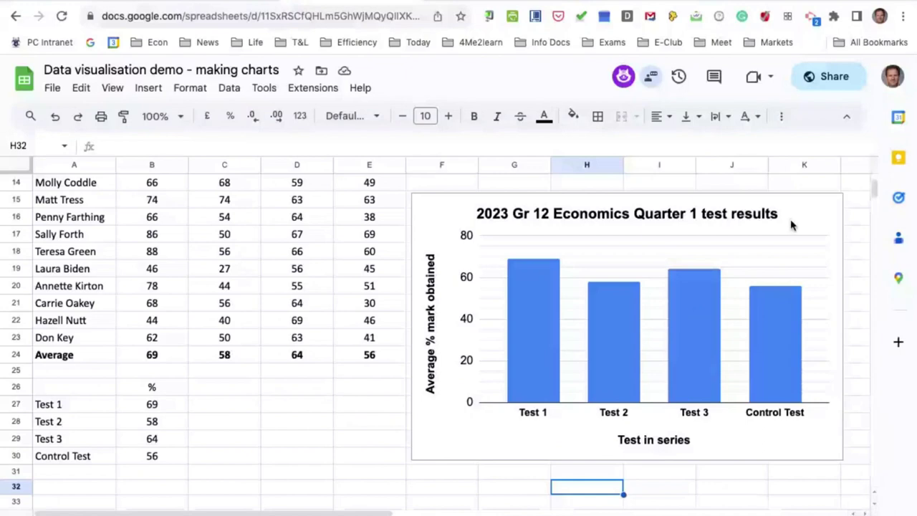
# Enlarge the chart from its lower-right corner until it reaches about the end of column L and row 33.
pyautogui.click(706, 327)
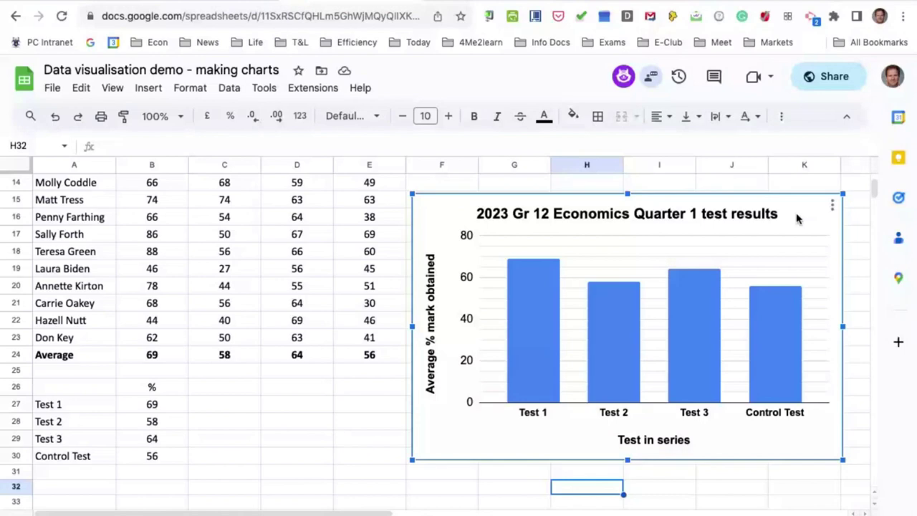
pyautogui.hscroll(5, 797, 218)
pyautogui.moveTo(542, 459); pyautogui.dragTo(551, 466)
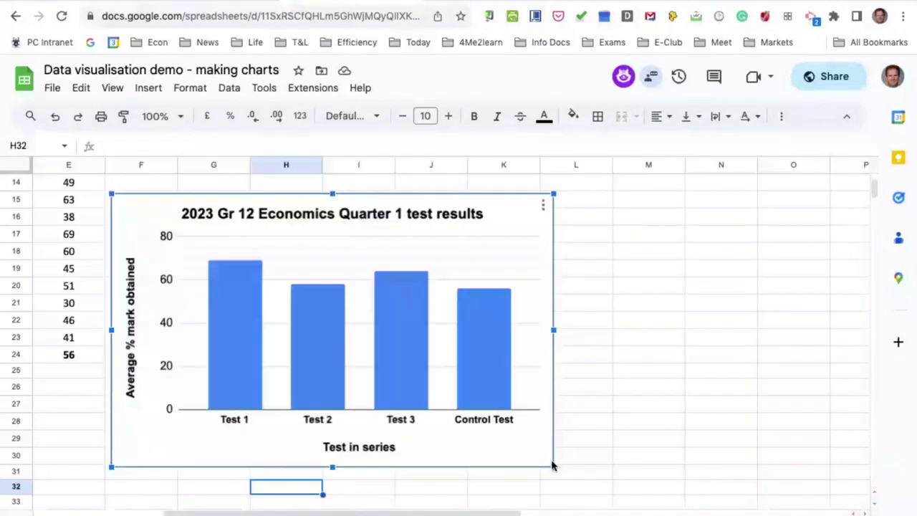
pyautogui.moveTo(551, 466); pyautogui.dragTo(616, 504)
pyautogui.hscroll(-5, 628, 442)
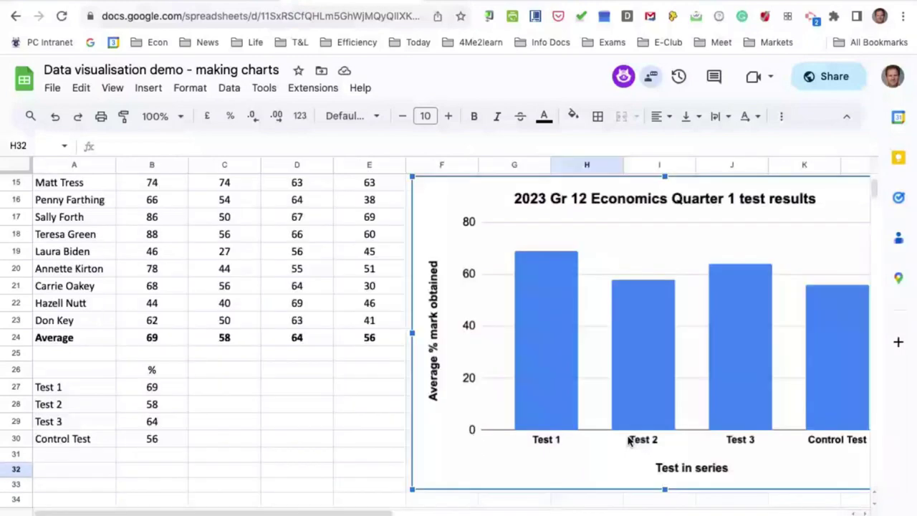
# Undo the last chart enlargement and try moving the chart's lower edge to about row 31 and up to about row 22.
pyautogui.hotkey('ctrl', 'z')
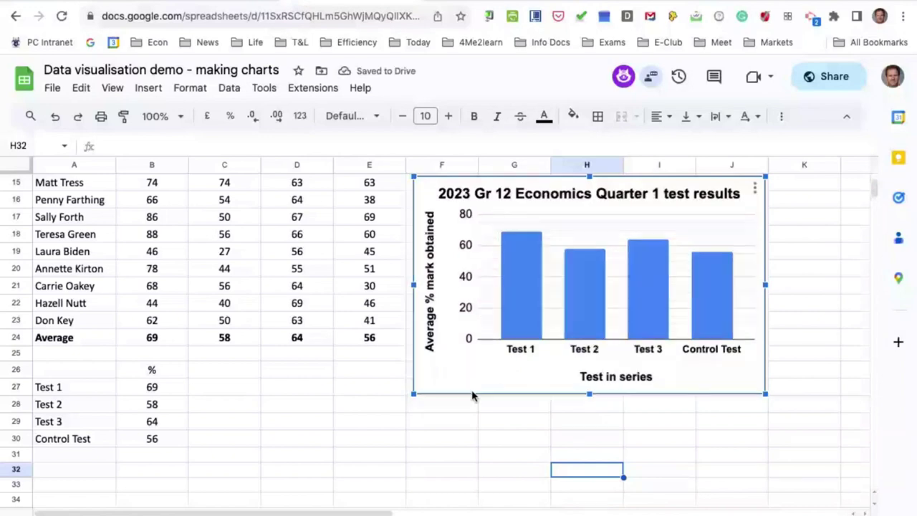
pyautogui.moveTo(589, 394); pyautogui.dragTo(594, 453)
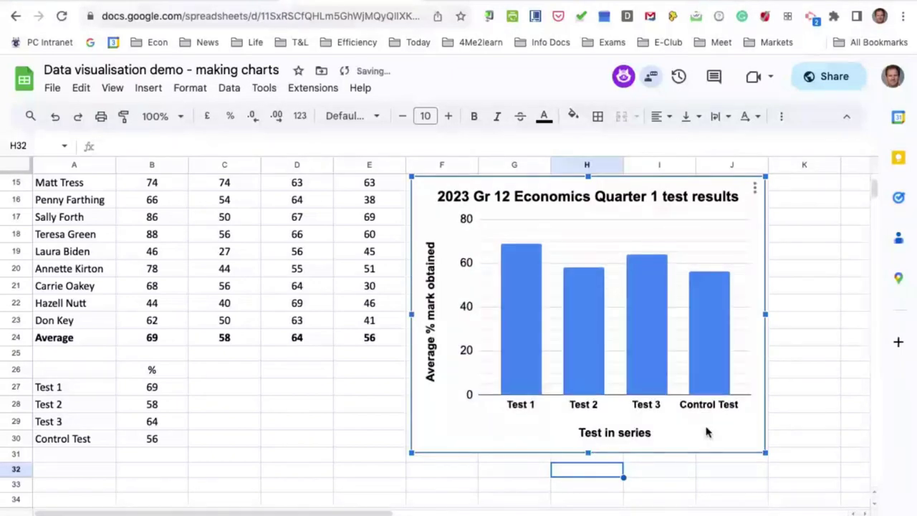
pyautogui.moveTo(588, 453); pyautogui.dragTo(584, 308)
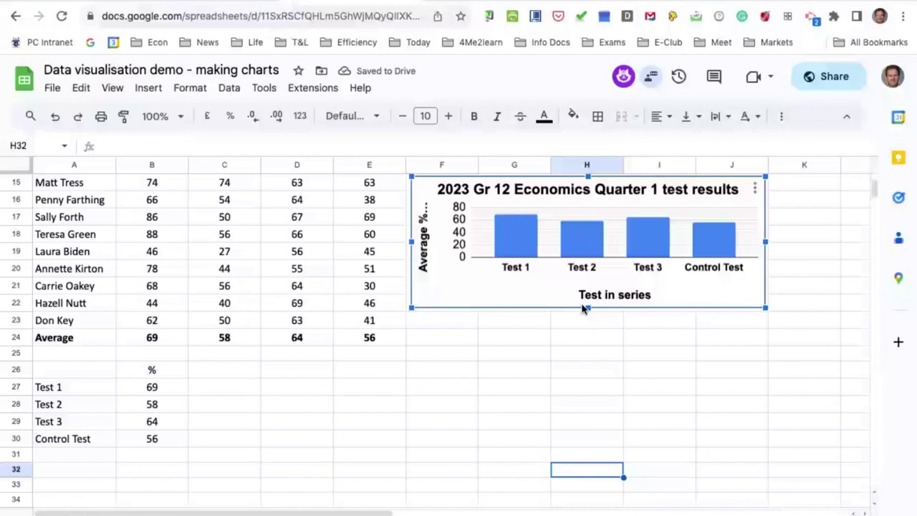
# Stretch the chart downwards and enlarge it from its lower-right corner until it ends about mid-column K and row 32.
pyautogui.scroll(2, 677, 290)
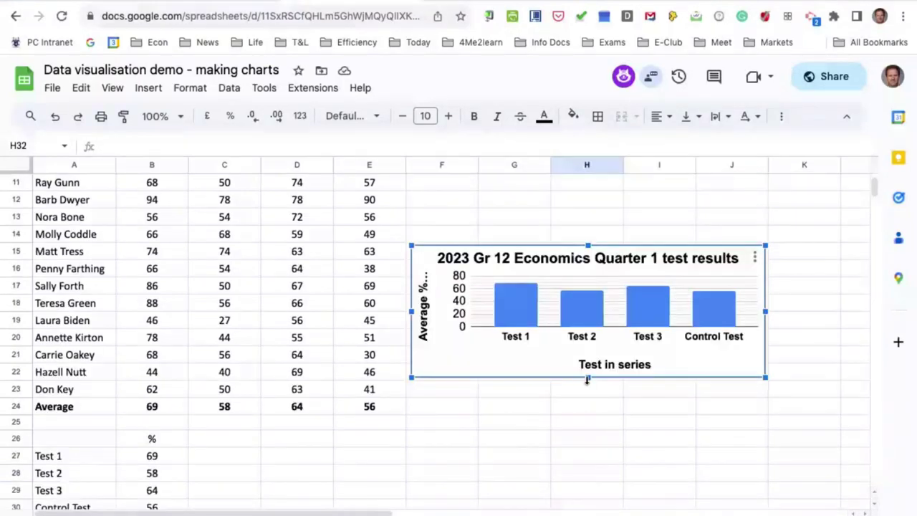
pyautogui.moveTo(586, 378); pyautogui.dragTo(589, 491)
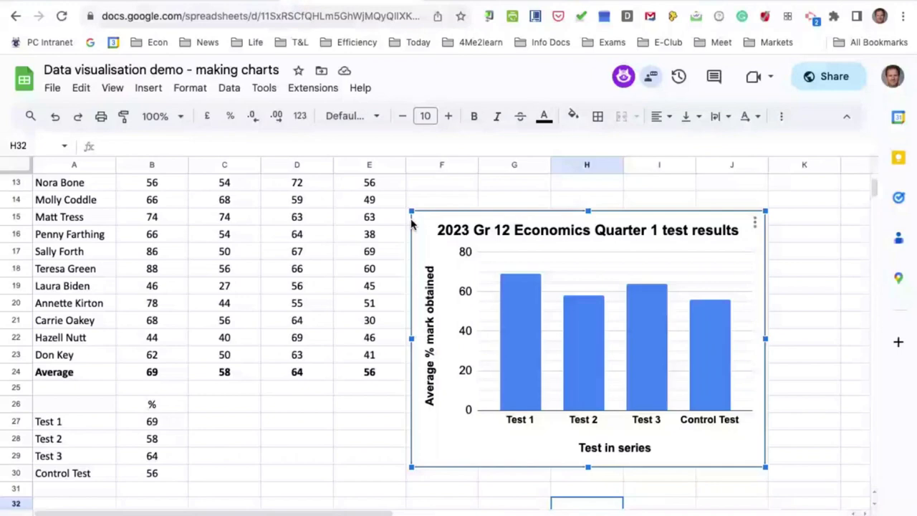
pyautogui.moveTo(765, 467); pyautogui.dragTo(808, 494)
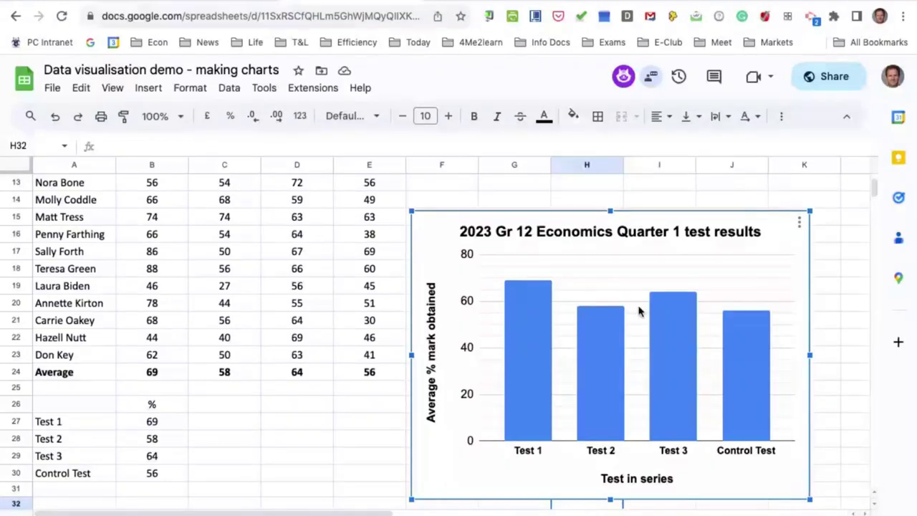
# Download the chart as a PNG image and save it to the Desktop folder.
pyautogui.moveTo(661, 320)
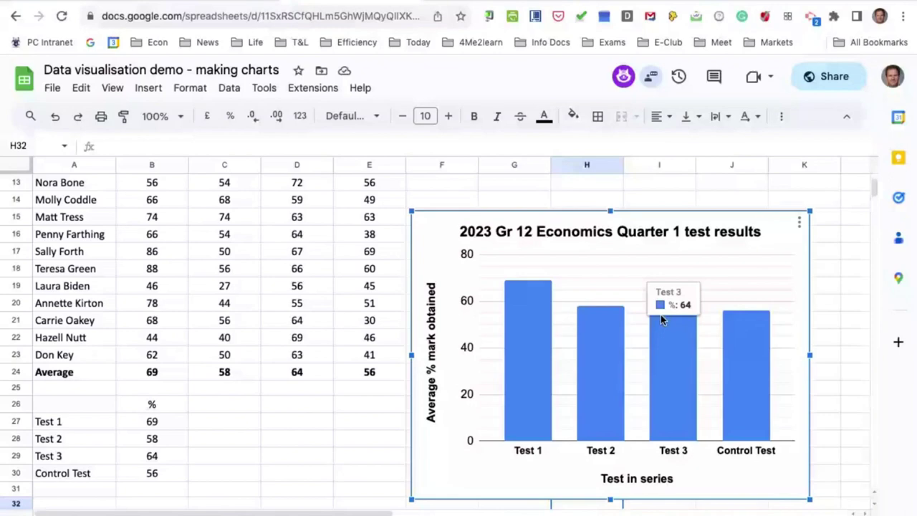
pyautogui.click(799, 224)
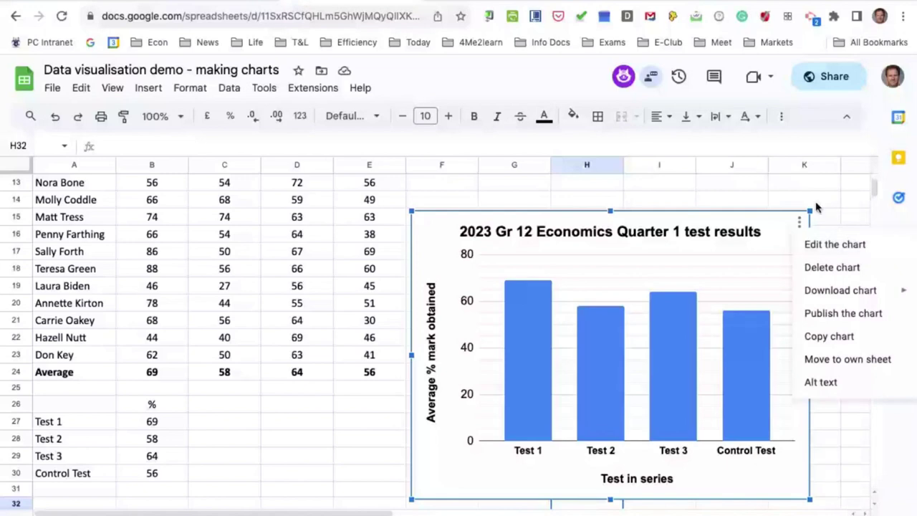
pyautogui.click(815, 205)
pyautogui.moveTo(828, 300)
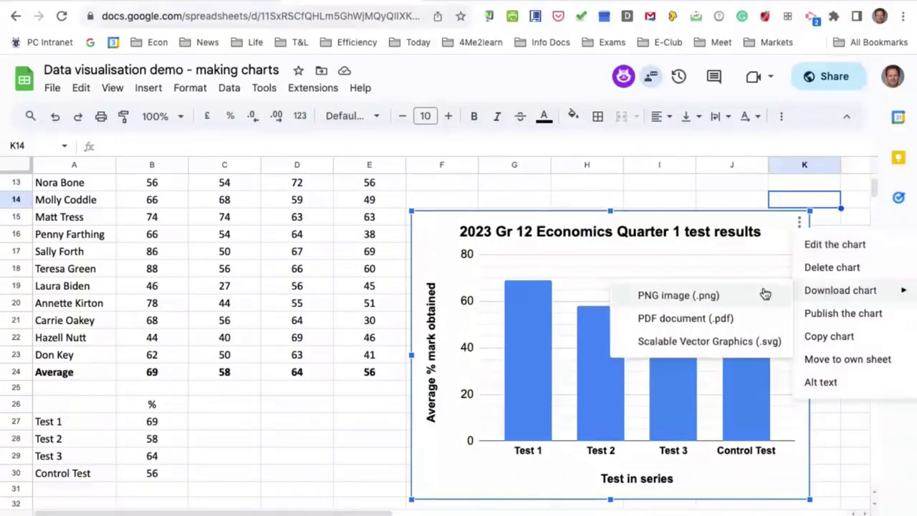
pyautogui.click(678, 298)
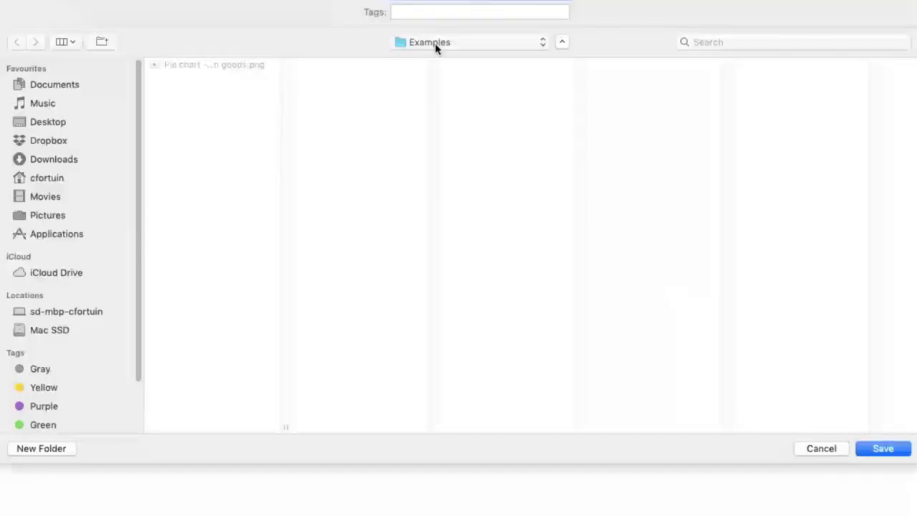
pyautogui.click(382, 43)
pyautogui.click(51, 123)
pyautogui.click(51, 122)
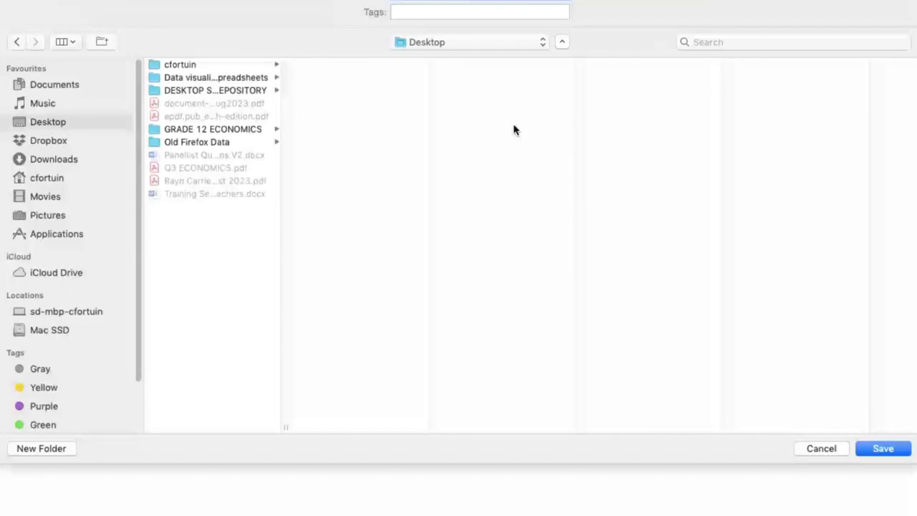
pyautogui.press('Return')
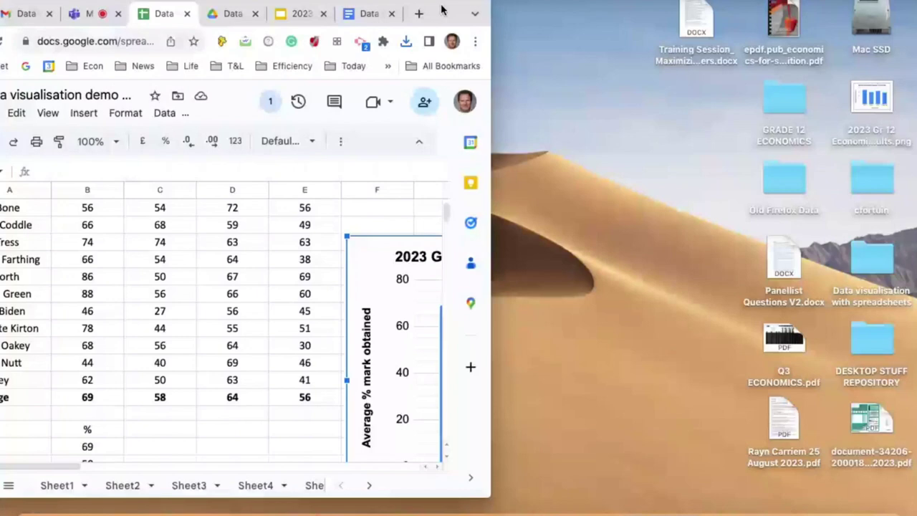
# Open the saved chart PNG from the desktop to check it and close the preview.
pyautogui.doubleClick(869, 98)
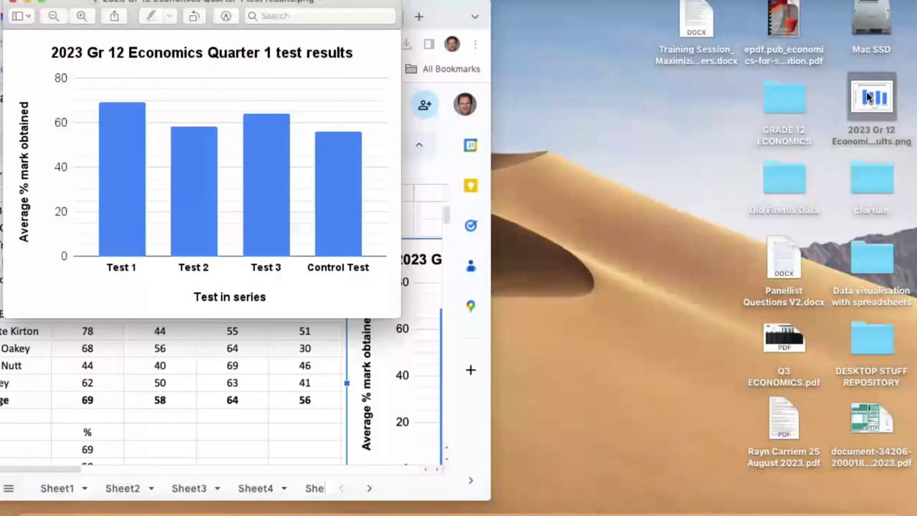
pyautogui.press('super+w')
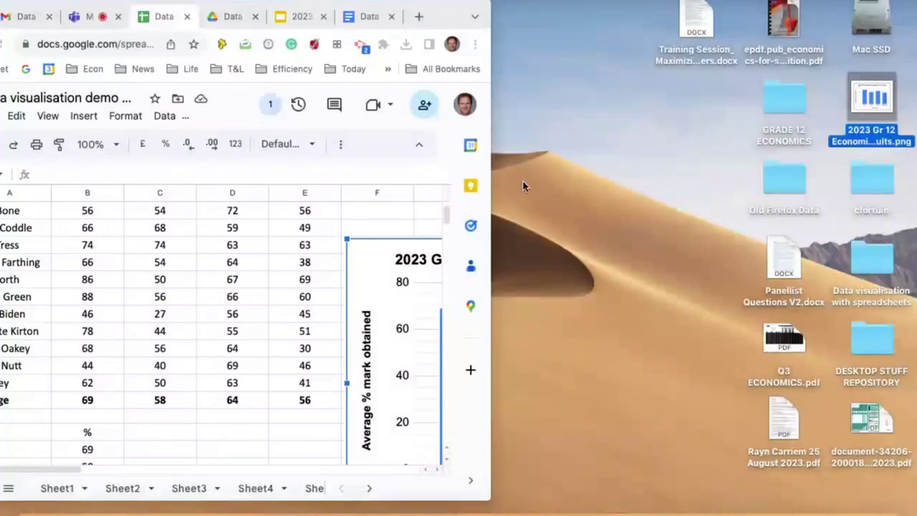
# Switch to the data visualization document in Google Docs and insert the chart PNG from the desktop below blank lines after the last paragraph.
pyautogui.click(361, 20)
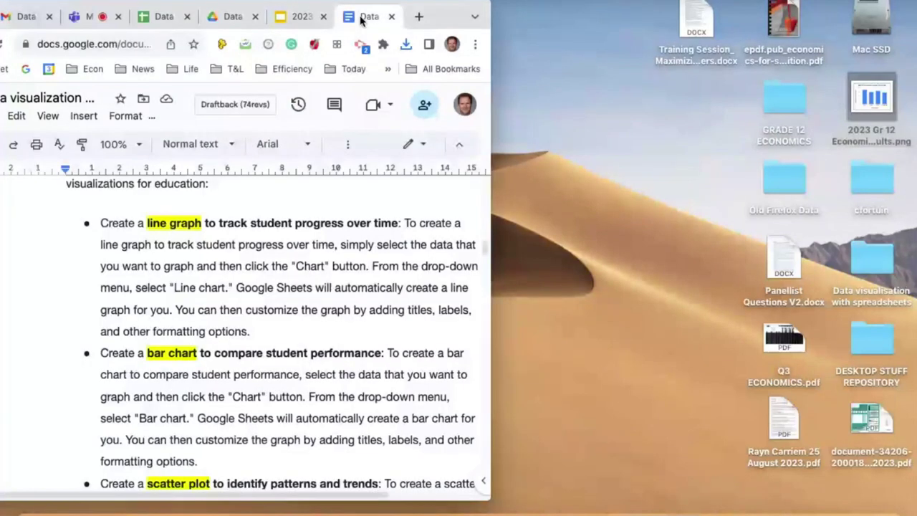
pyautogui.moveTo(362, 20); pyautogui.dragTo(511, 10)
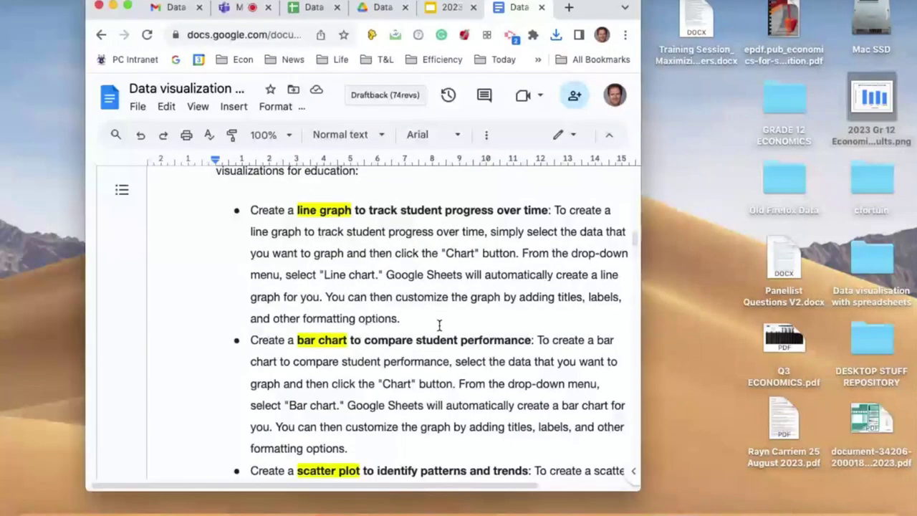
pyautogui.scroll(-5, 439, 325)
pyautogui.scroll(-3, 440, 325)
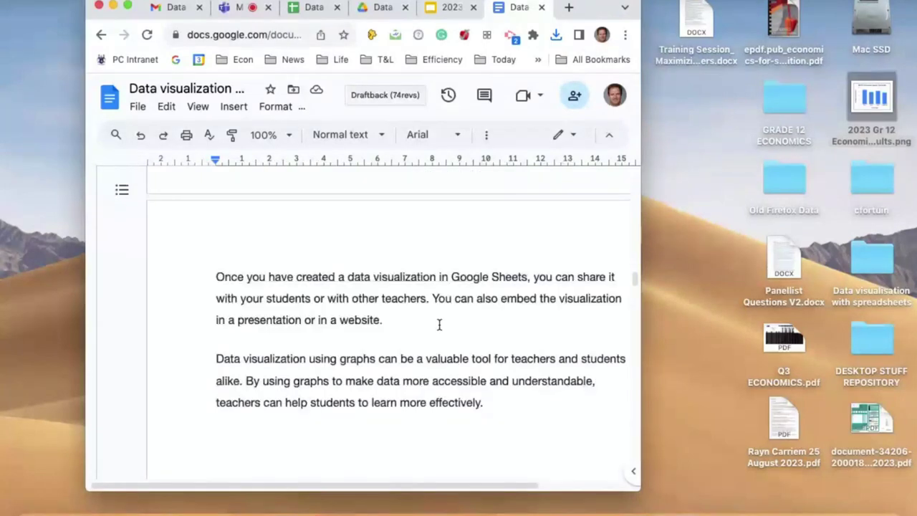
pyautogui.click(312, 448)
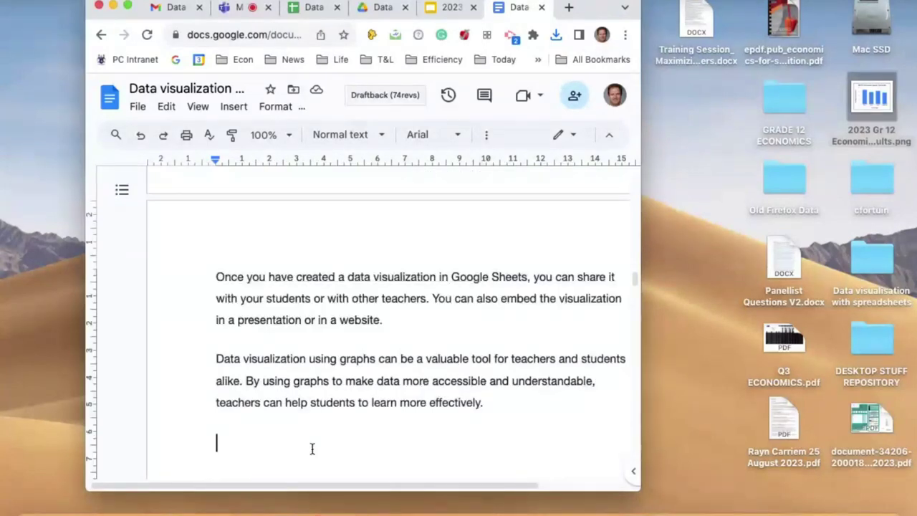
pyautogui.press('Return')
pyautogui.press('Return')
pyautogui.press('Return')
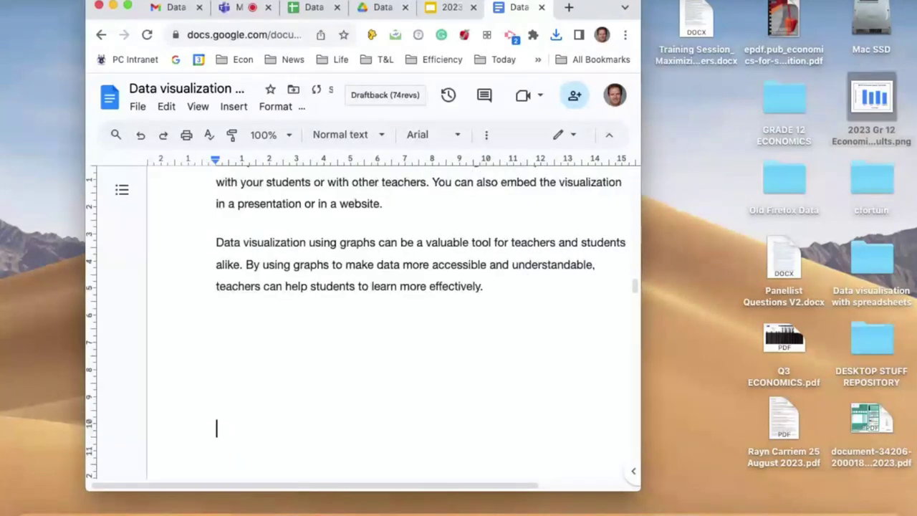
pyautogui.moveTo(871, 98); pyautogui.dragTo(301, 355)
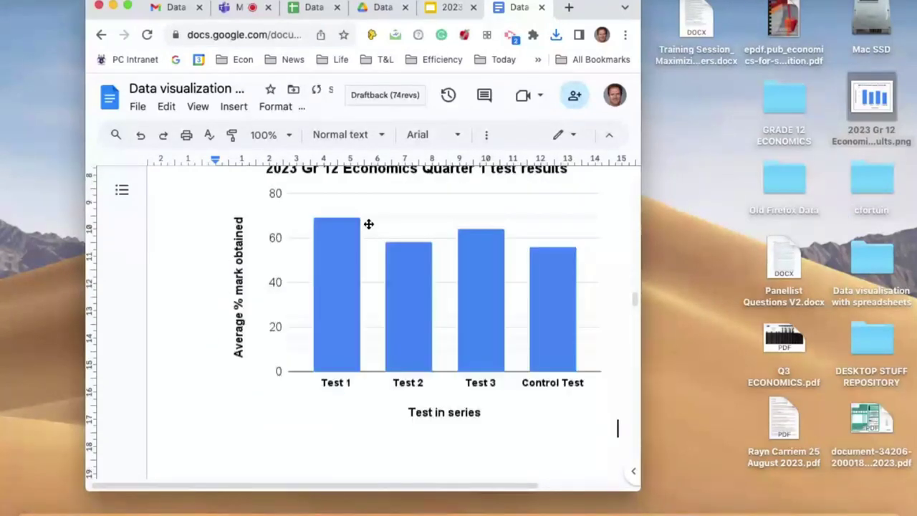
pyautogui.click(127, 6)
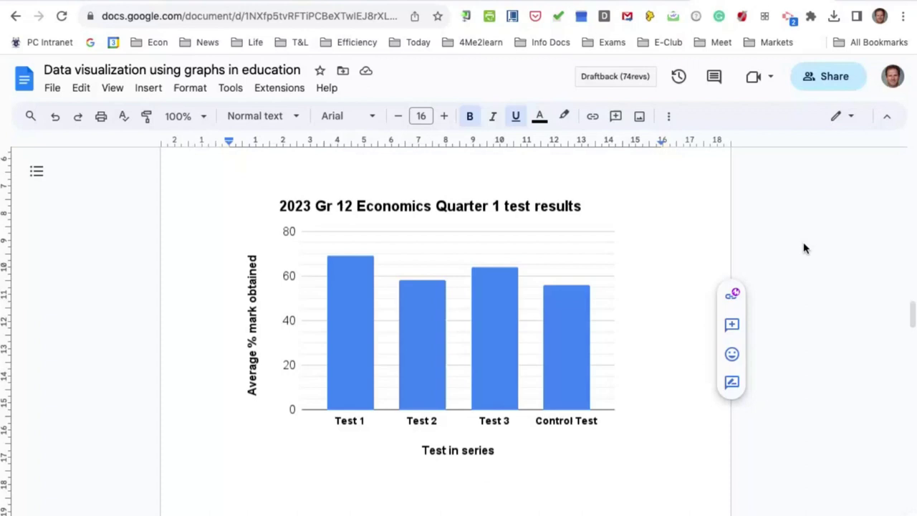
# Switch to the Microsoft Teams meeting and review the recent messages in the meeting chat.
pyautogui.hotkey('ctrl', 'Tab')
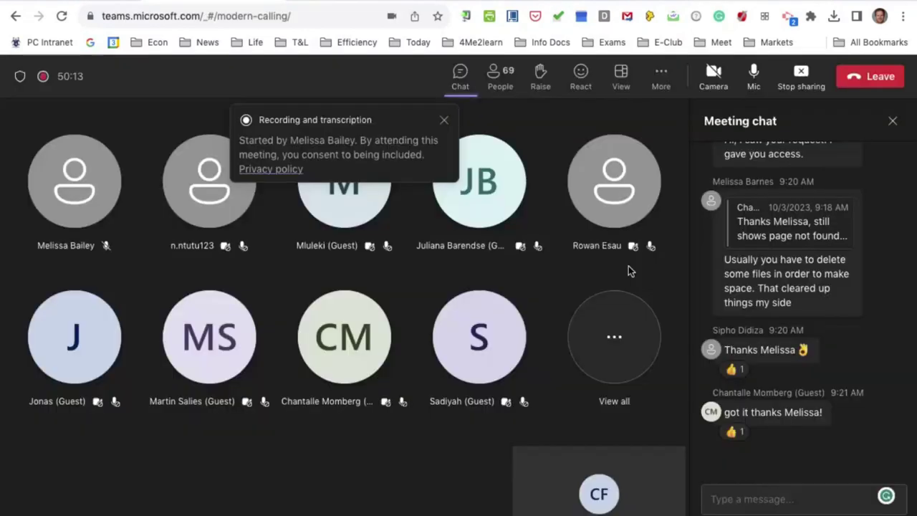
pyautogui.scroll(2, 828, 346)
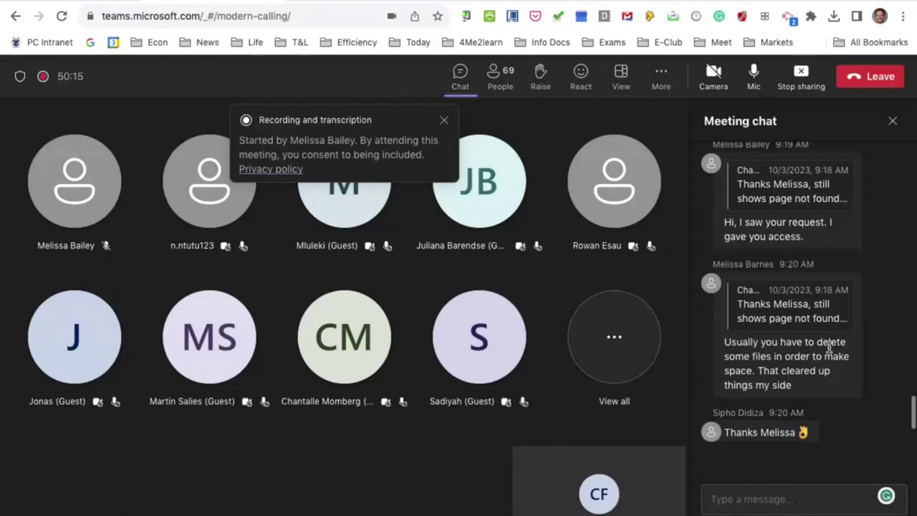
pyautogui.scroll(-2, 828, 346)
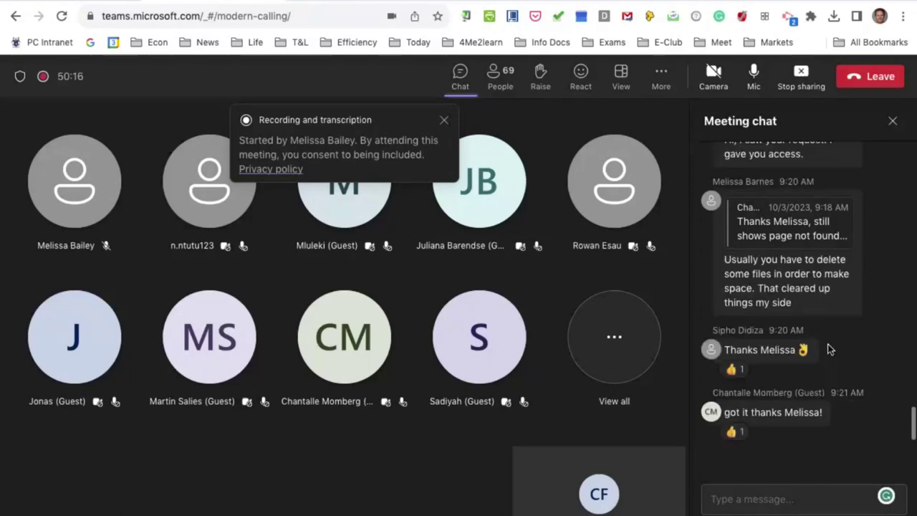
pyautogui.scroll(2, 828, 348)
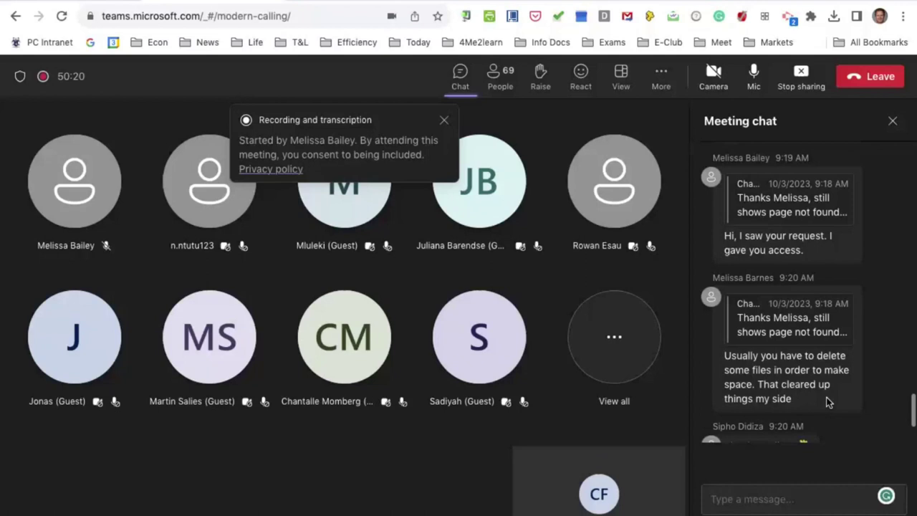
pyautogui.scroll(-1, 827, 402)
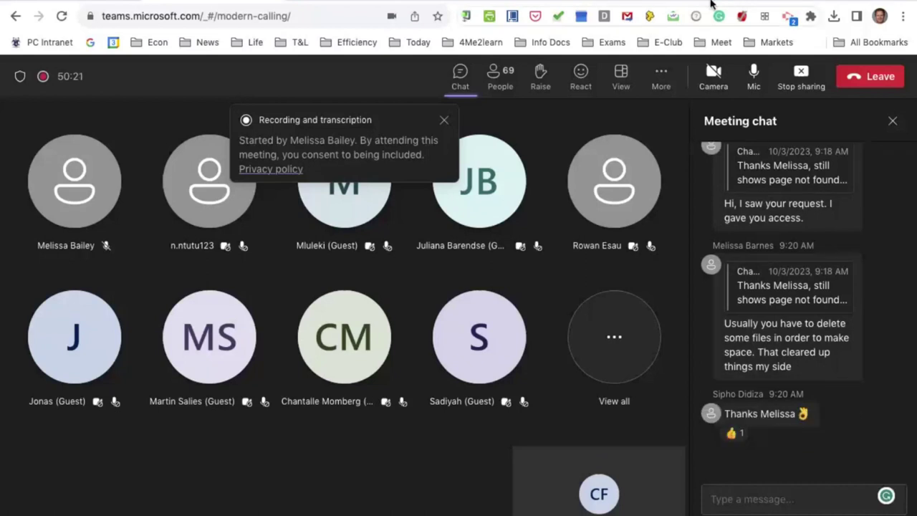
pyautogui.moveTo(502, 2)
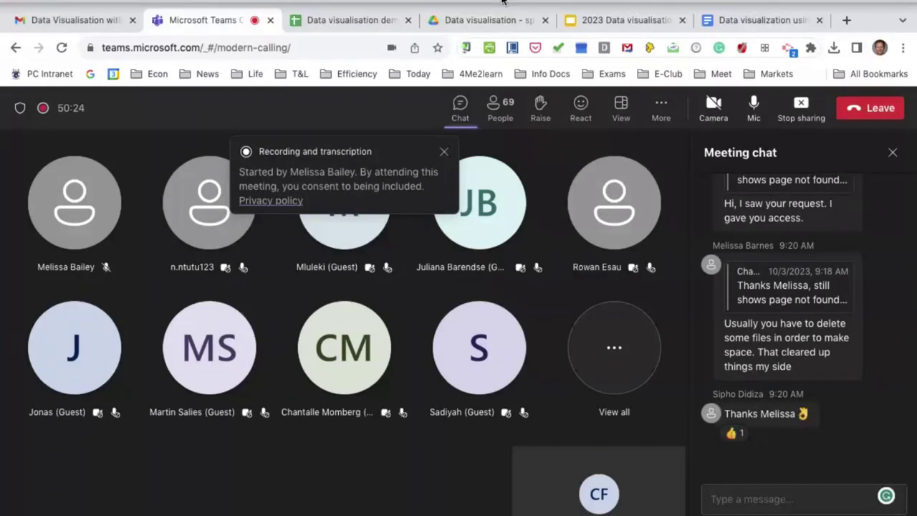
# Return to the Google Sheets chart demo, deselect the chart and examine the further test score tables below it, down to the control test comparison.
pyautogui.click(351, 20)
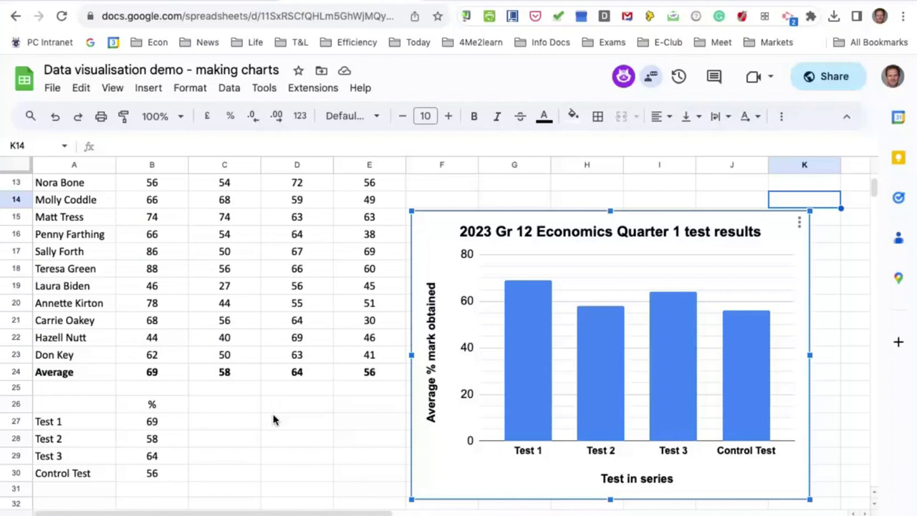
pyautogui.click(273, 419)
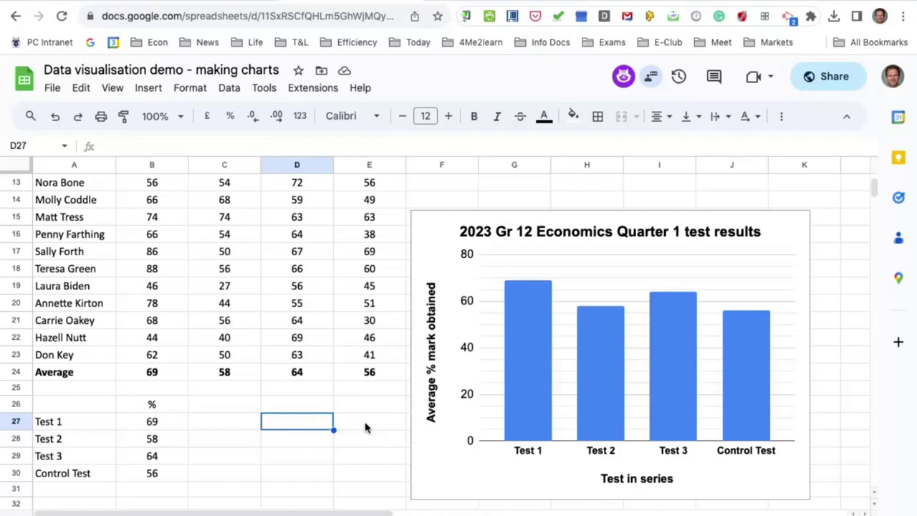
pyautogui.scroll(-3, 255, 456)
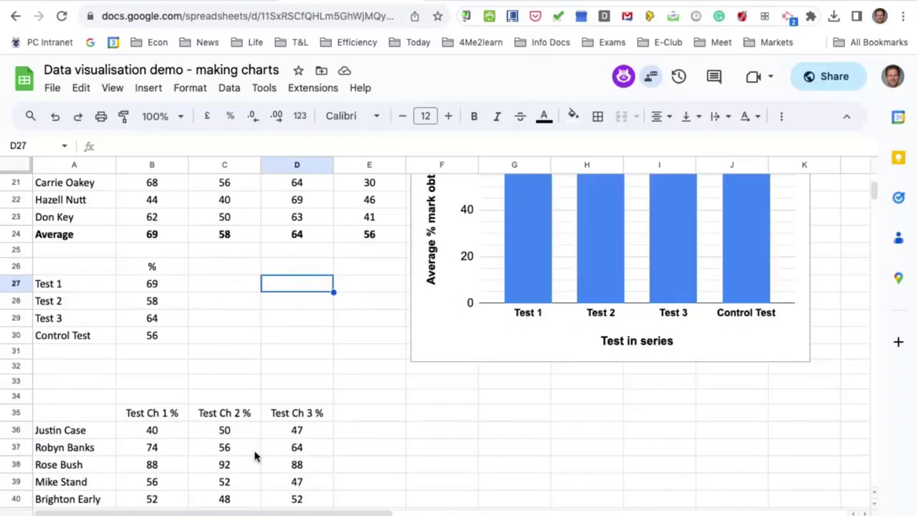
pyautogui.scroll(-5, 255, 456)
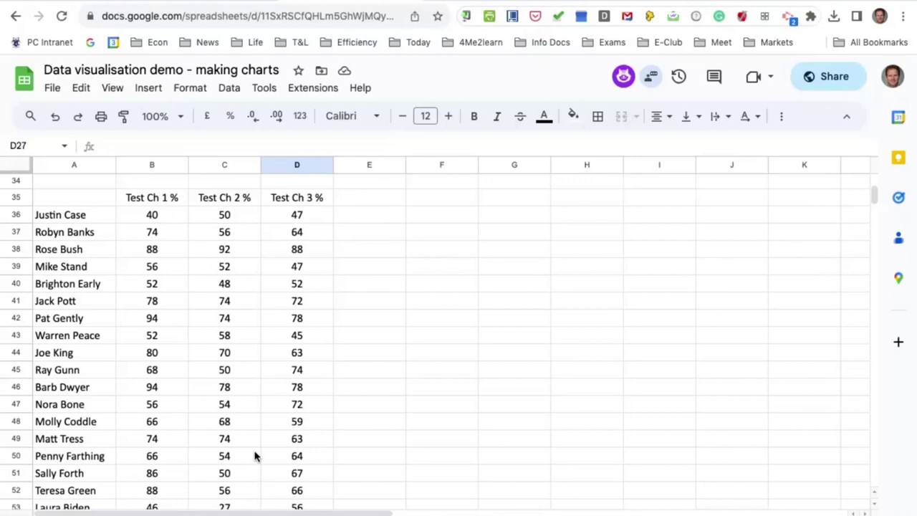
pyautogui.scroll(-10, 255, 456)
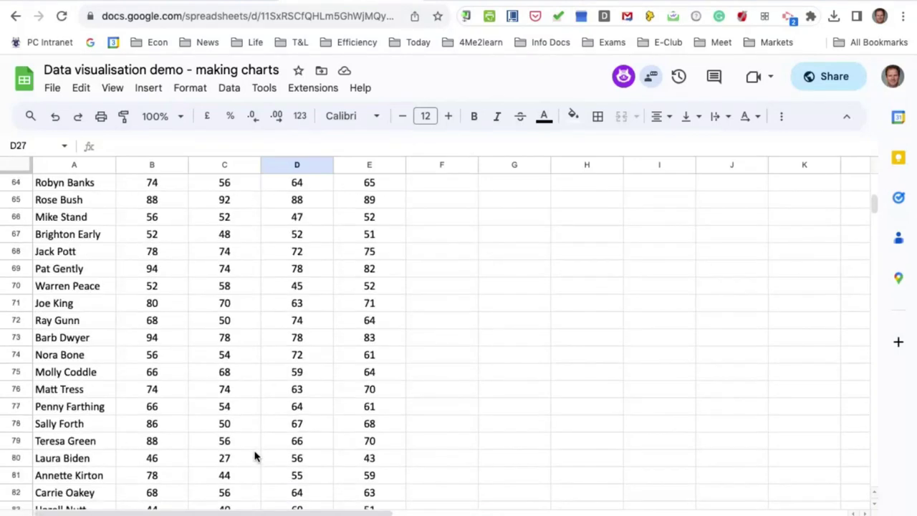
pyautogui.scroll(-2, 255, 456)
pyautogui.scroll(-1, 255, 456)
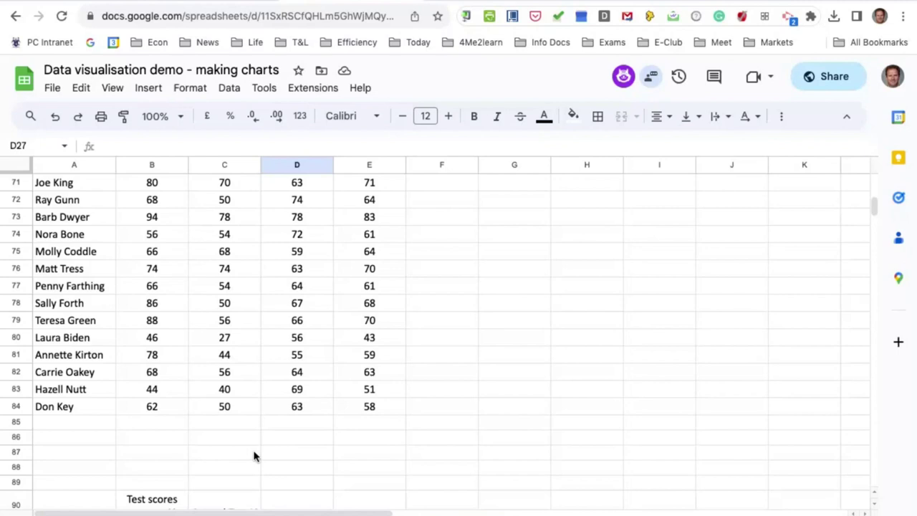
pyautogui.click(178, 451)
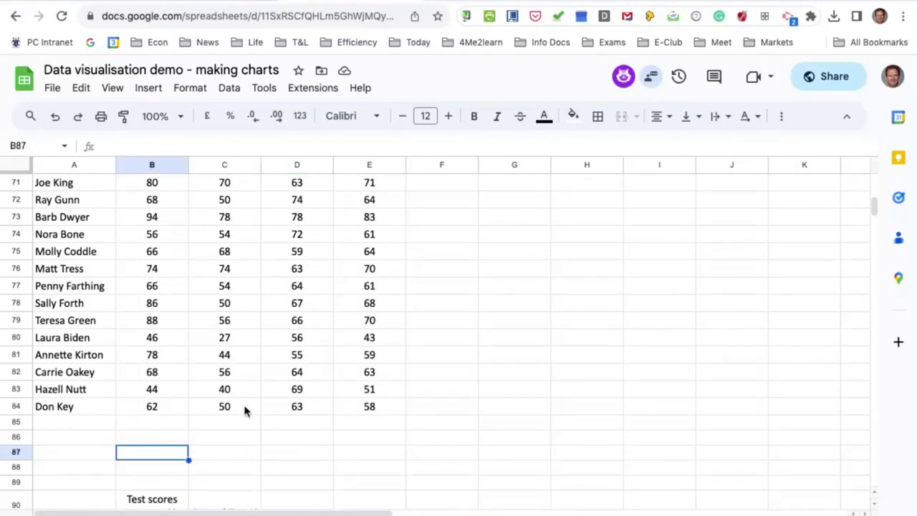
pyautogui.scroll(-3, 244, 411)
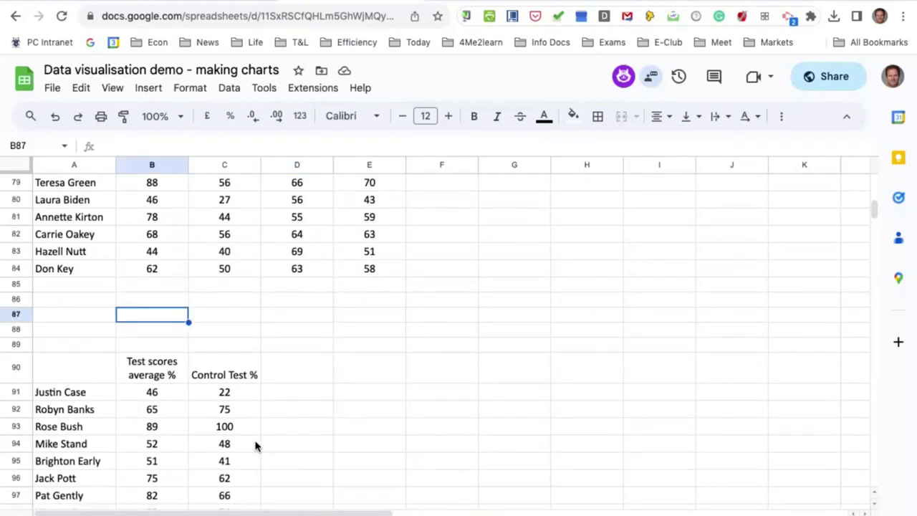
# Clear the existing averages in E63:E84 of the three-test score table, keeping the Average % heading.
pyautogui.scroll(-7, 256, 446)
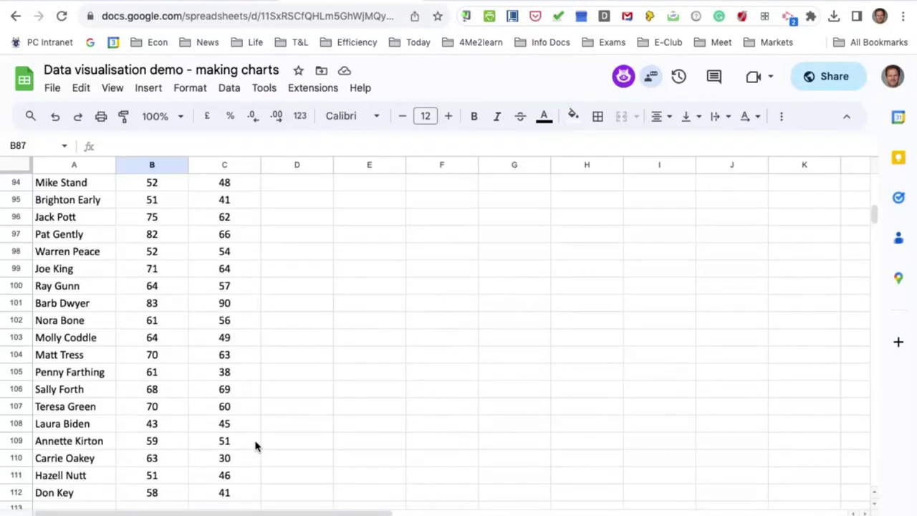
pyautogui.scroll(1, 255, 445)
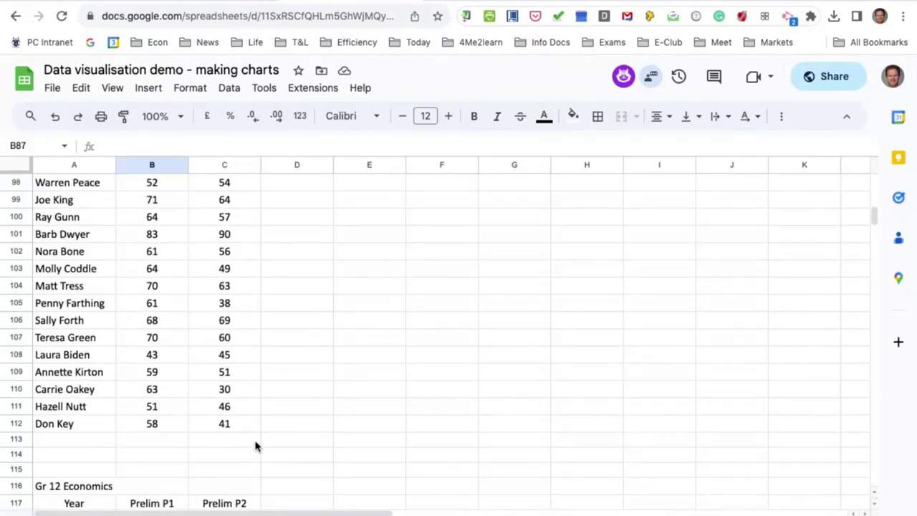
pyautogui.scroll(5, 256, 445)
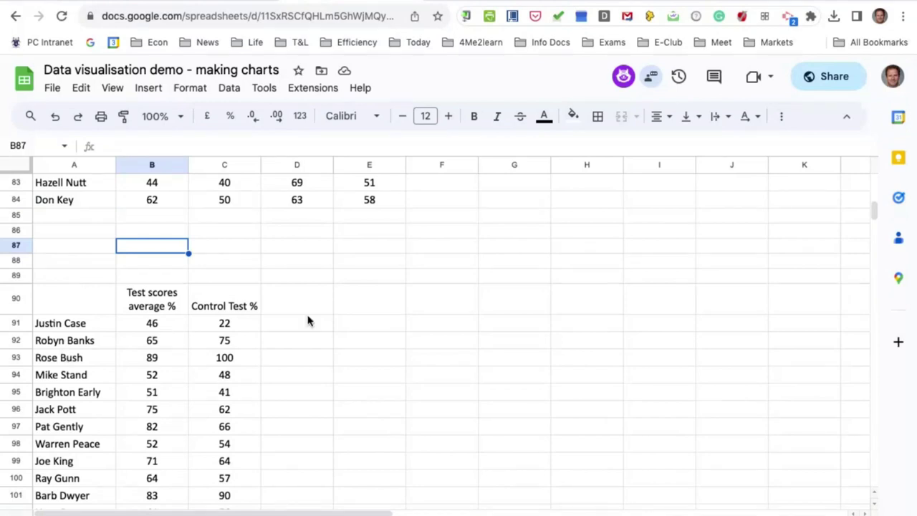
pyautogui.scroll(10, 451, 313)
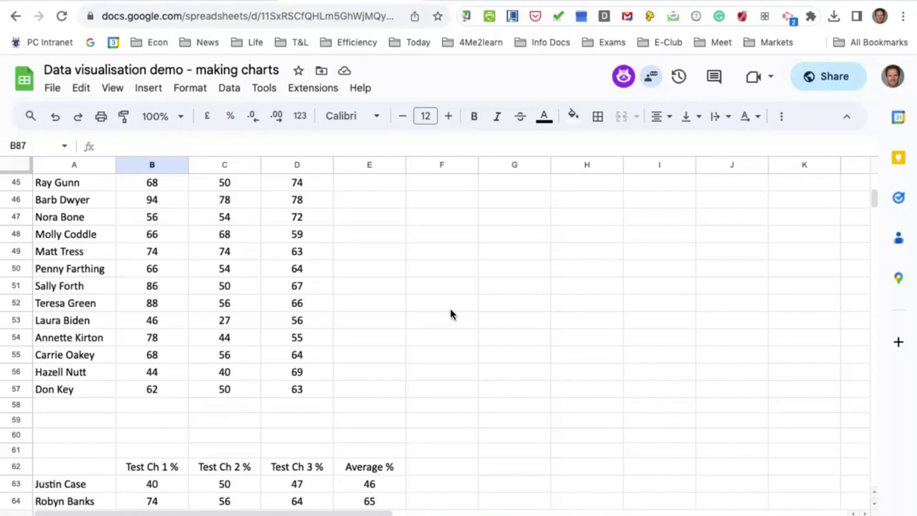
pyautogui.scroll(-5, 452, 313)
pyautogui.scroll(1, 450, 313)
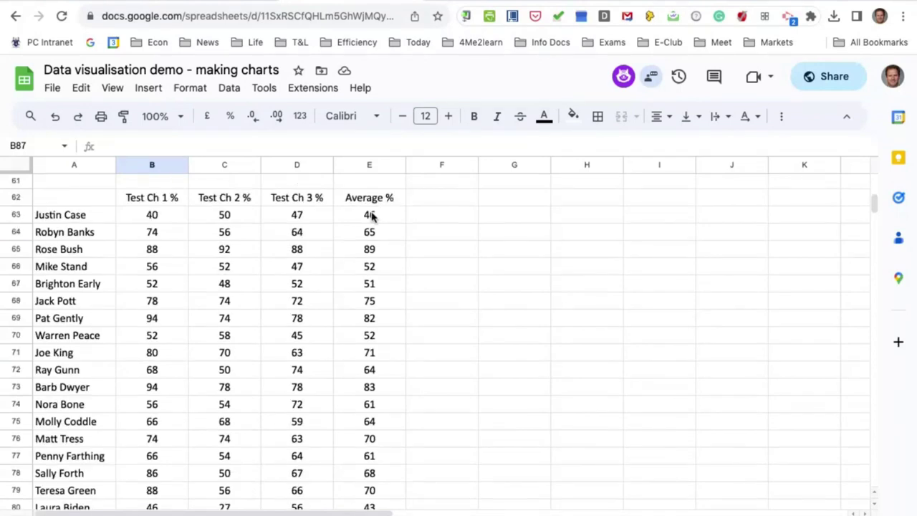
pyautogui.moveTo(372, 214); pyautogui.dragTo(377, 466)
pyautogui.press('Delete')
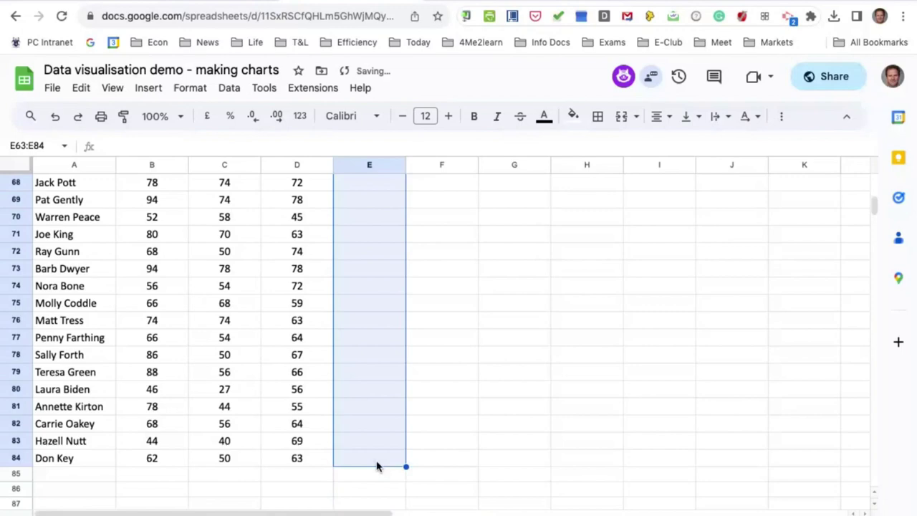
pyautogui.click(559, 442)
pyautogui.scroll(4, 489, 439)
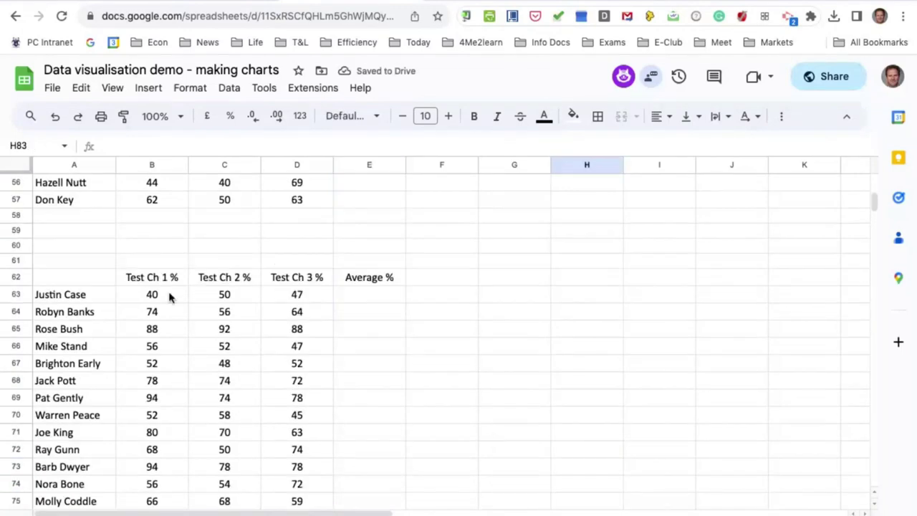
# Enter the formula =AVERAGE(B63:D63) in E63 to average the first student's three test scores.
pyautogui.click(228, 295)
pyautogui.click(294, 296)
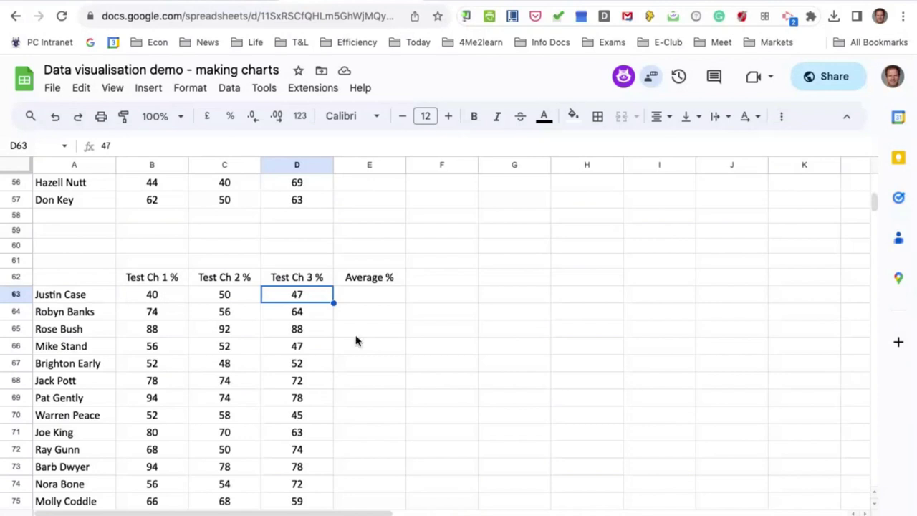
pyautogui.click(443, 302)
pyautogui.click(372, 299)
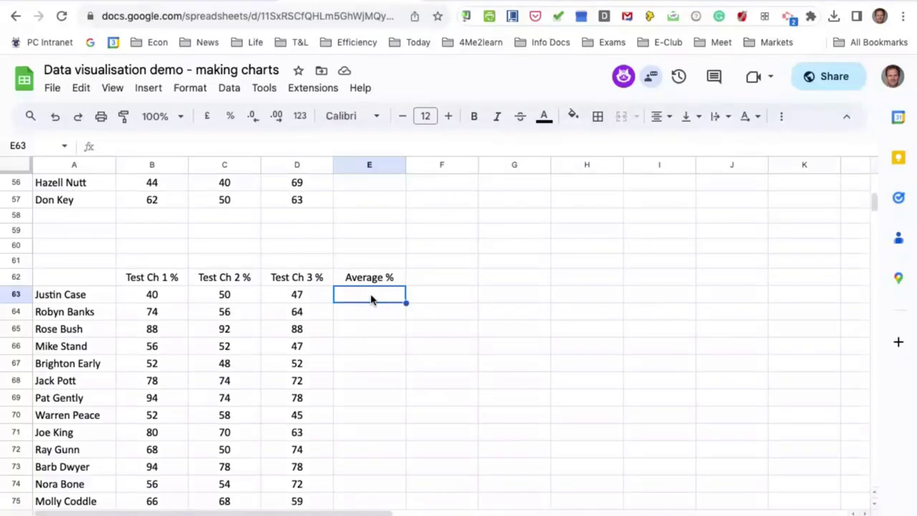
pyautogui.write('=')
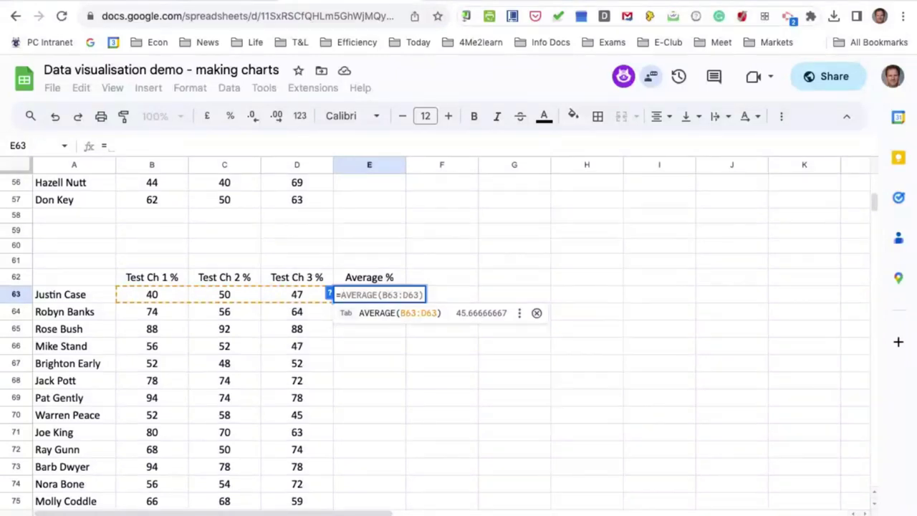
pyautogui.press('Tab')
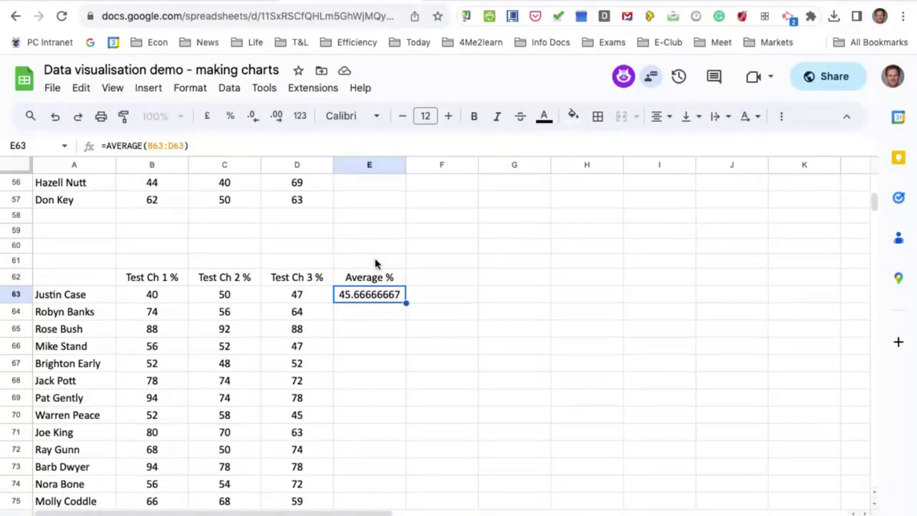
# Reduce the average in E63 to zero decimal places.
pyautogui.click(254, 117)
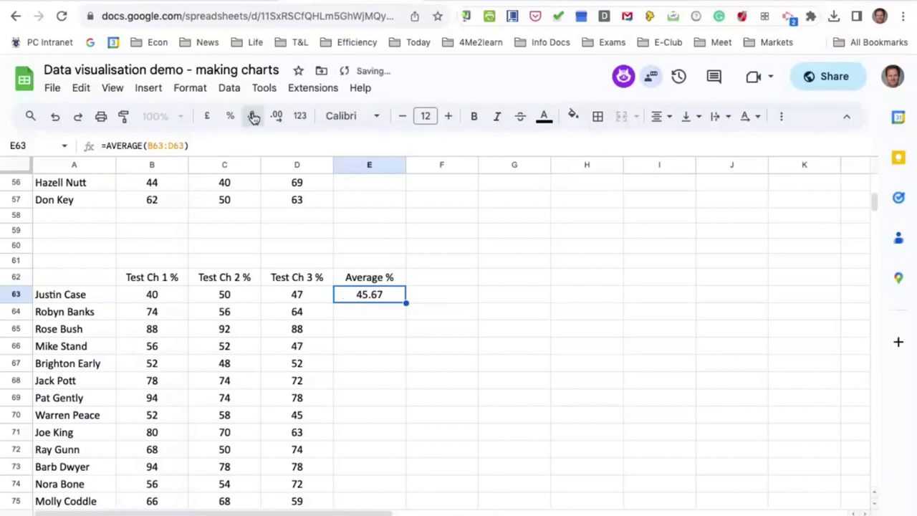
pyautogui.doubleClick(254, 117)
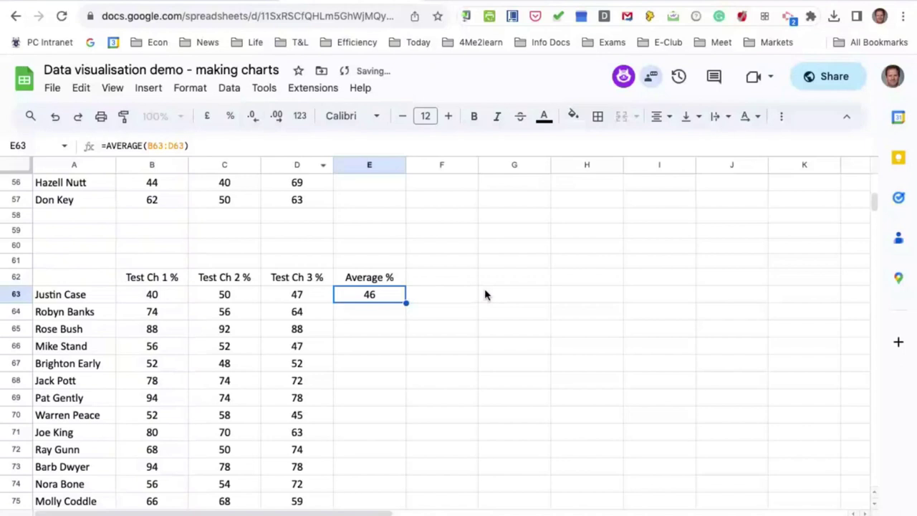
pyautogui.click(485, 294)
pyautogui.click(387, 295)
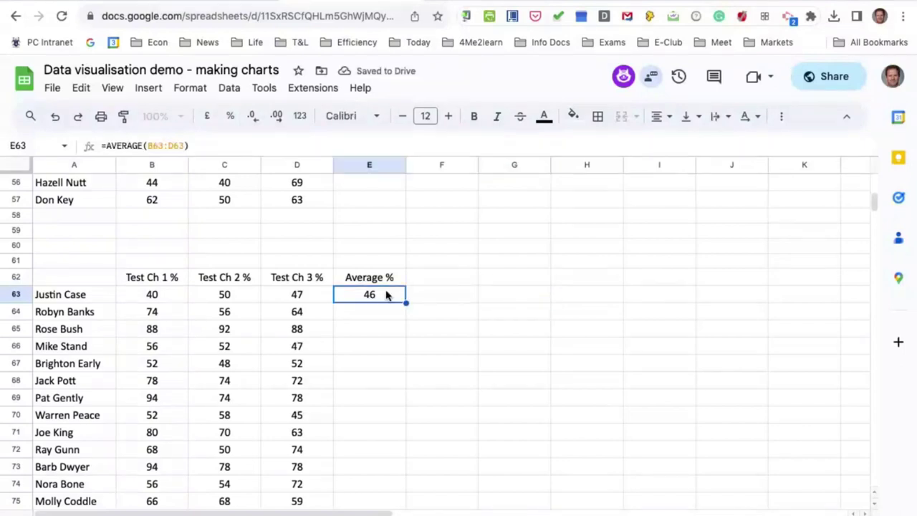
pyautogui.click(364, 333)
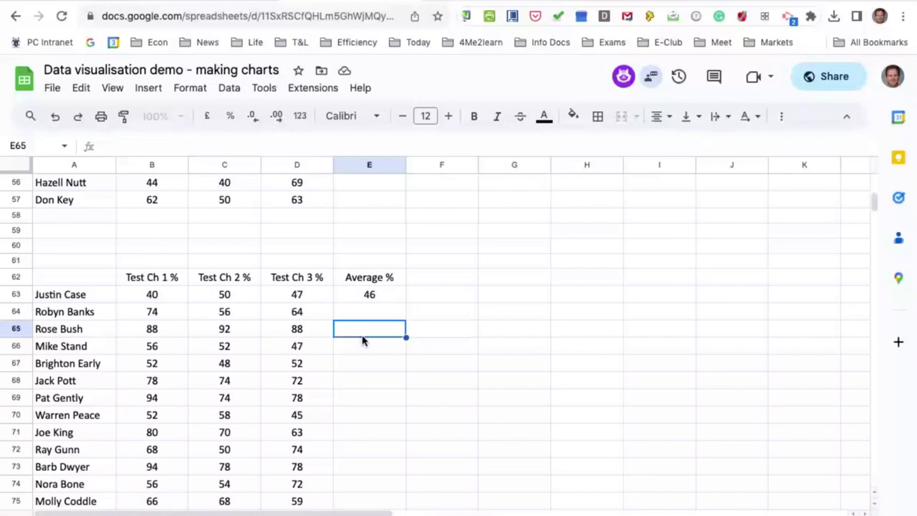
# Fill the average formula from E63 down to E84 for all the remaining students.
pyautogui.click(372, 297)
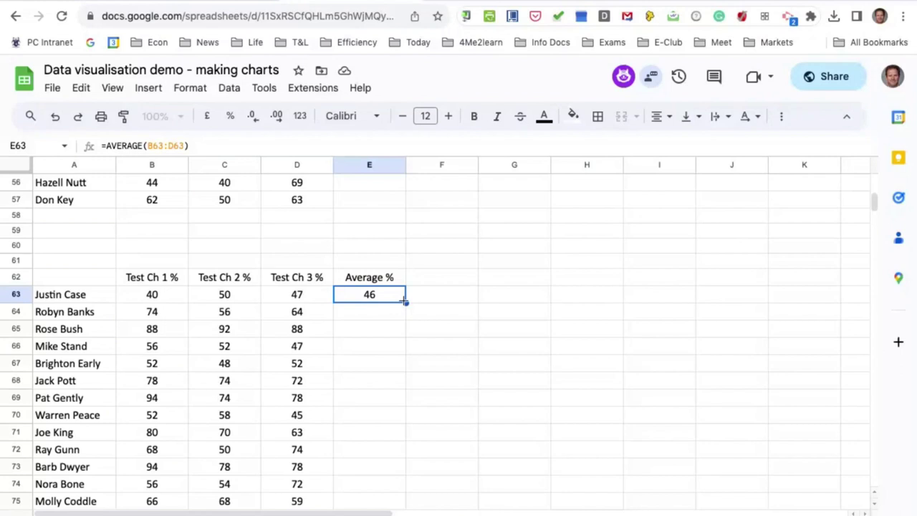
pyautogui.moveTo(404, 302); pyautogui.dragTo(401, 430)
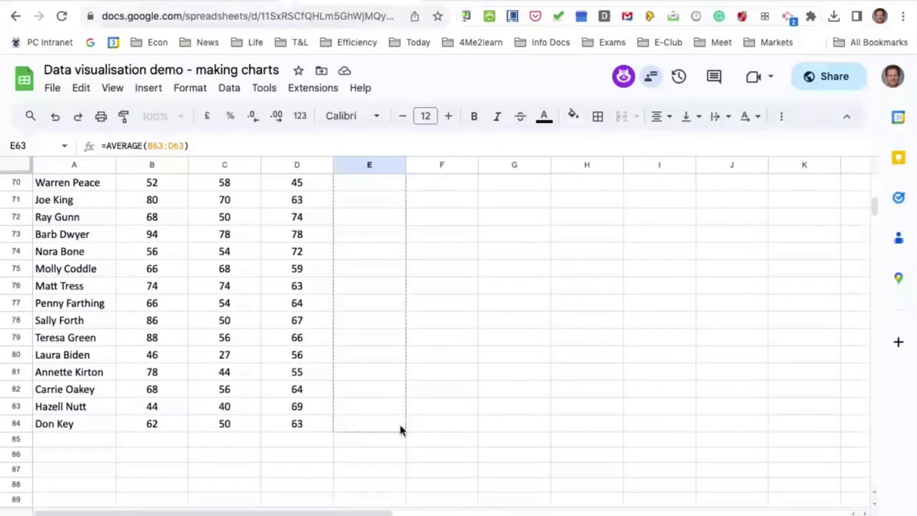
pyautogui.moveTo(400, 430); pyautogui.dragTo(400, 430)
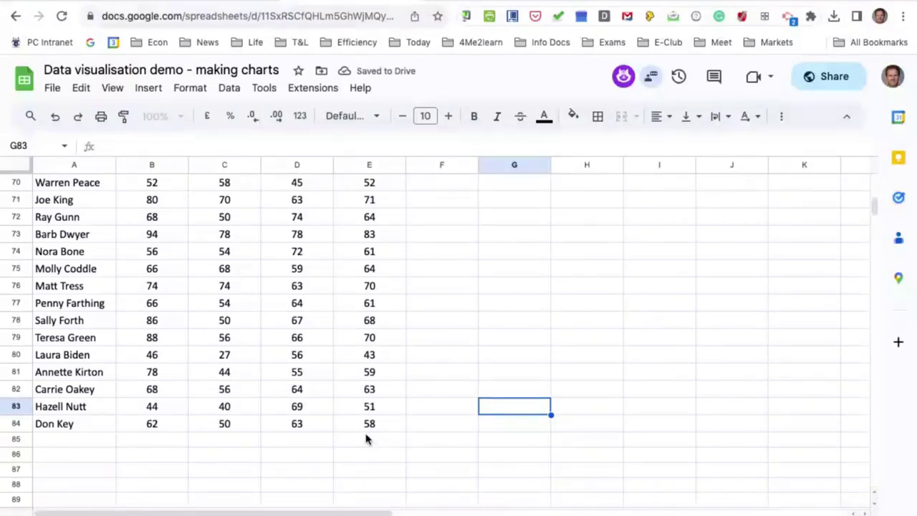
# Check the formulas in the filled Average % column and look over the control test comparison table below it.
pyautogui.scroll(3, 385, 222)
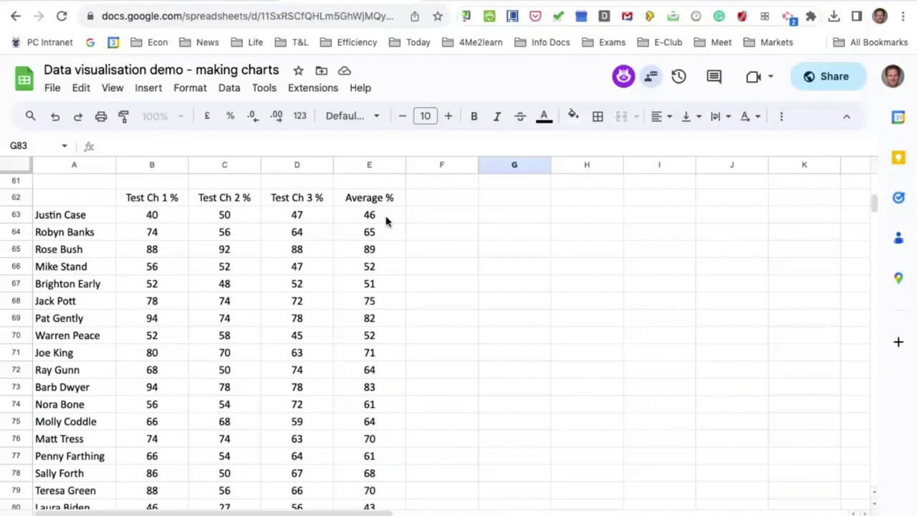
pyautogui.click(385, 221)
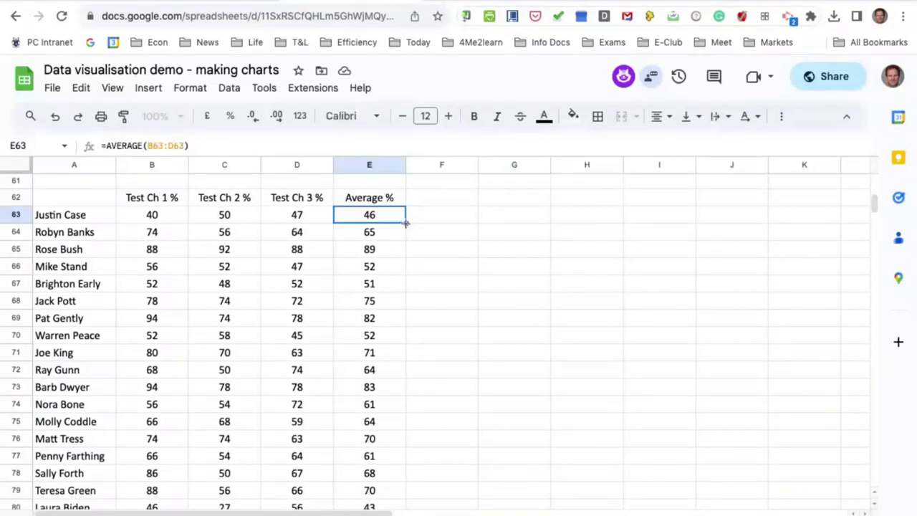
pyautogui.click(464, 265)
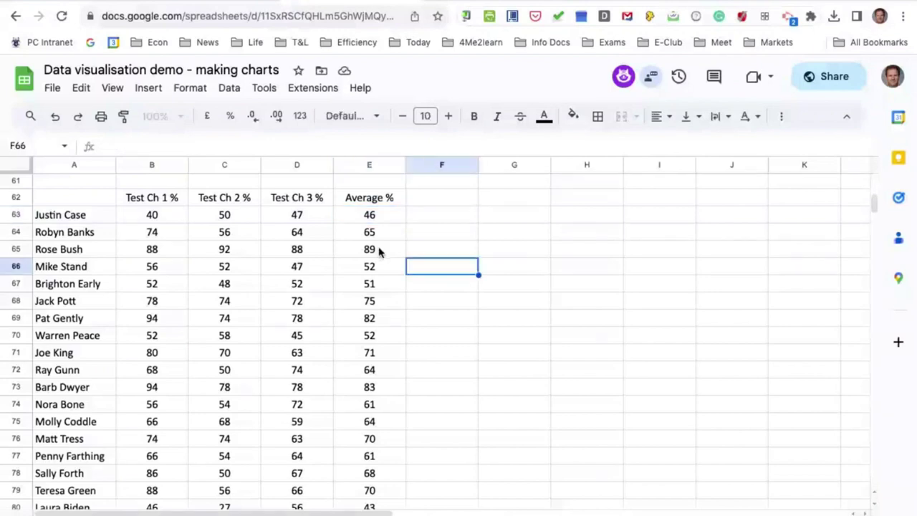
pyautogui.press('Left')
pyautogui.press('Up')
pyautogui.press('Up')
pyautogui.press('Up')
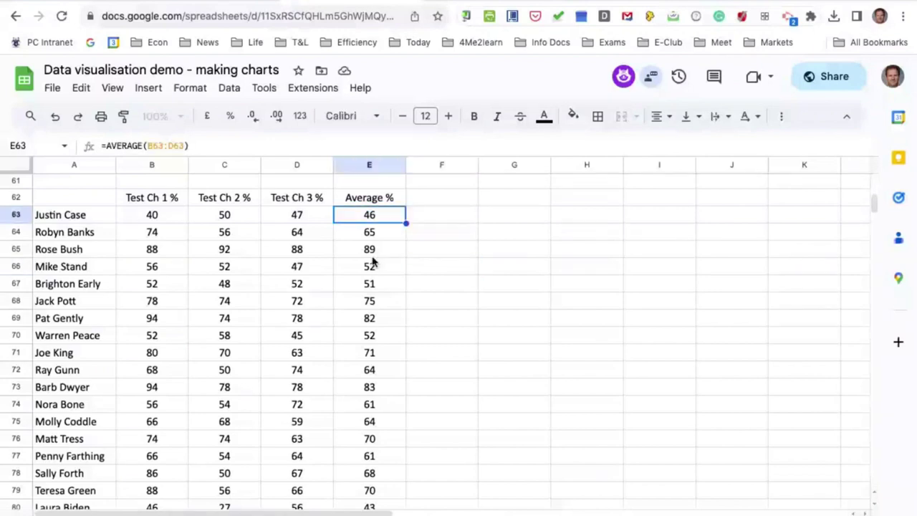
pyautogui.press('Down')
pyautogui.scroll(-2, 373, 251)
pyautogui.scroll(2, 375, 234)
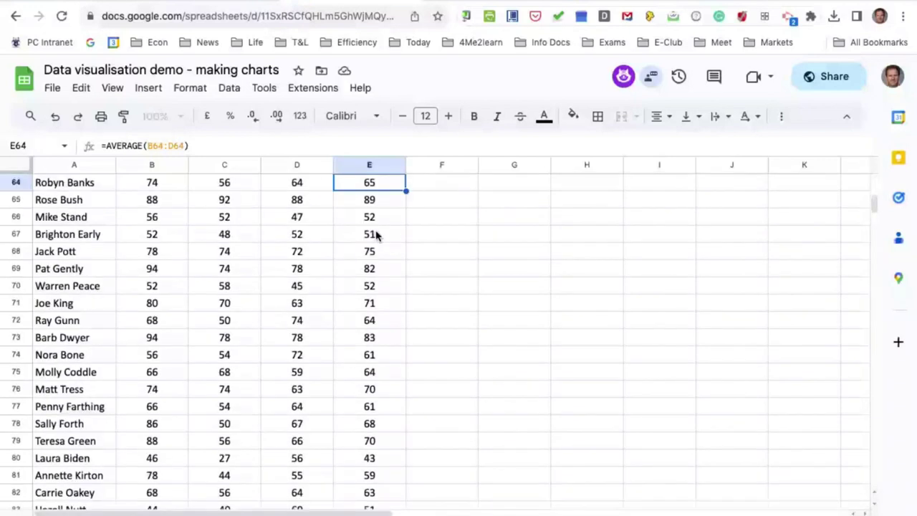
pyautogui.scroll(2, 376, 235)
pyautogui.click(367, 249)
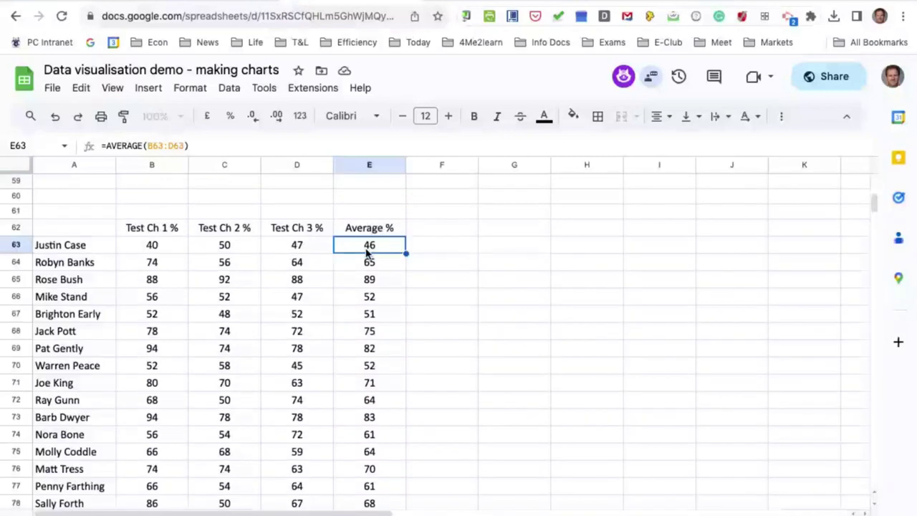
pyautogui.scroll(-4, 377, 349)
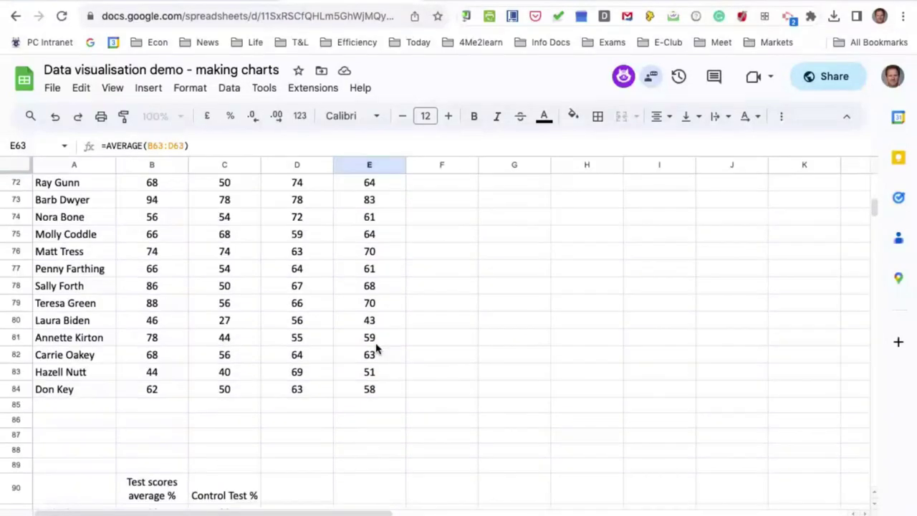
pyautogui.scroll(3, 376, 348)
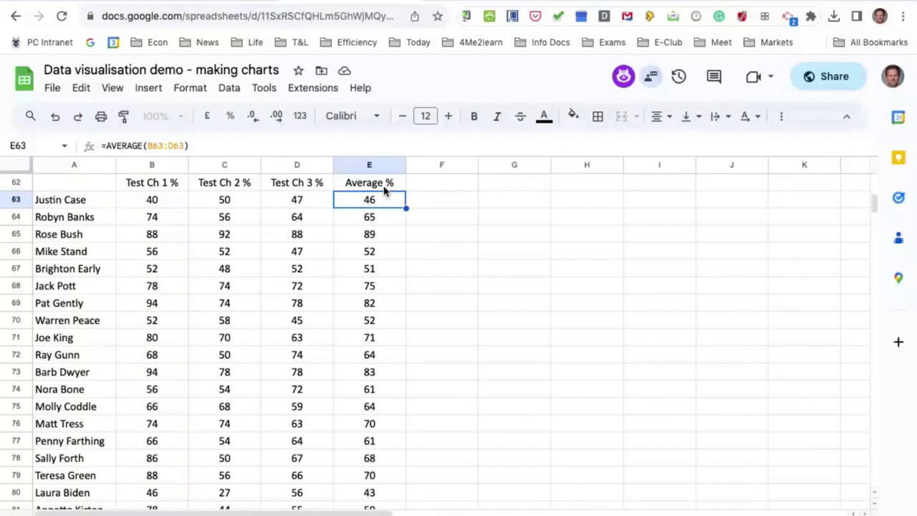
pyautogui.click(513, 285)
pyautogui.scroll(-4, 202, 390)
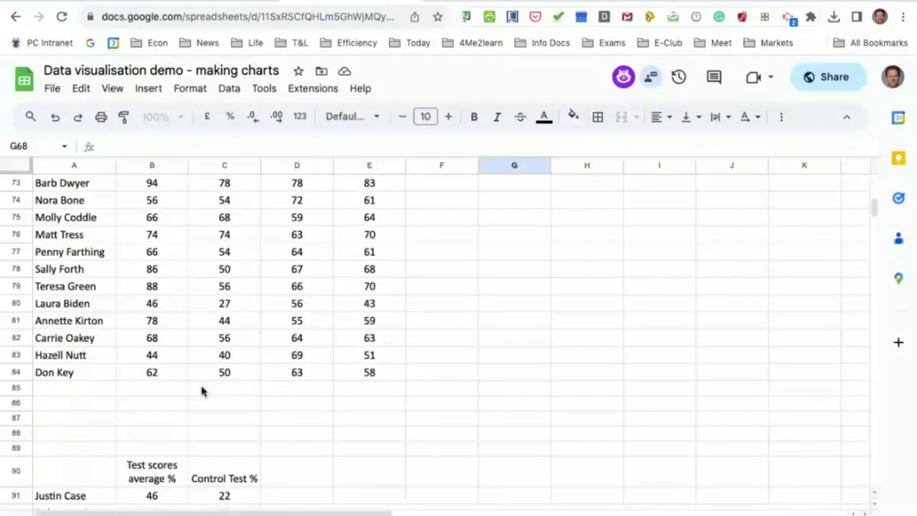
pyautogui.scroll(-3, 201, 390)
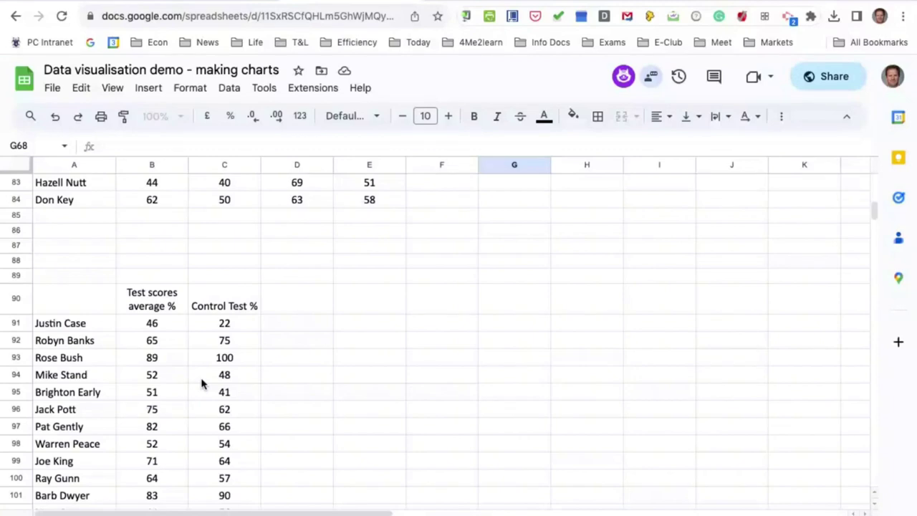
# Copy the calculated averages in E63:E84.
pyautogui.scroll(7, 201, 385)
pyautogui.moveTo(378, 244)
pyautogui.mouseDown()
pyautogui.moveTo(369, 511)
pyautogui.moveTo(384, 254)
pyautogui.mouseUp()
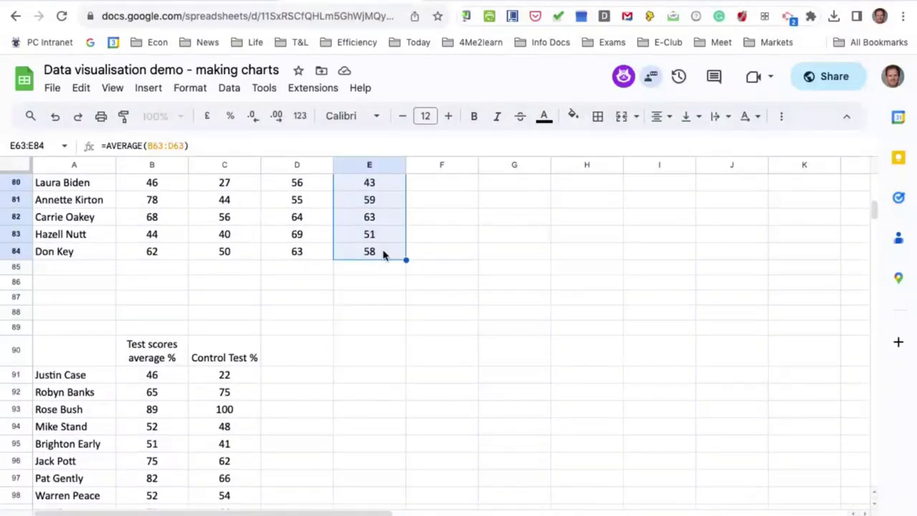
pyautogui.hotkey('ctrl', 'c')
# Clear the existing Test scores average % values in B91:B113 of the control test comparison table.
pyautogui.click(513, 374)
pyautogui.click(141, 380)
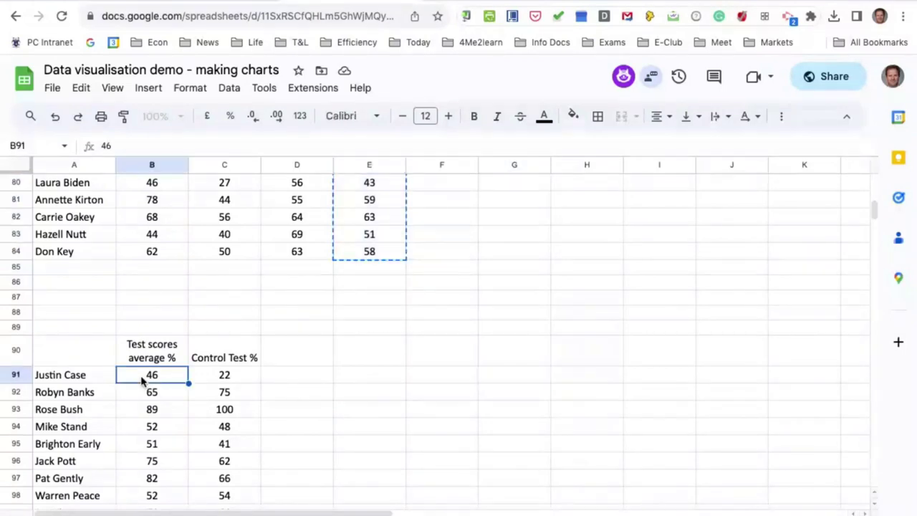
pyautogui.hotkey('ctrl', 'shift', 'Down')
pyautogui.moveTo(152, 509); pyautogui.dragTo(161, 403)
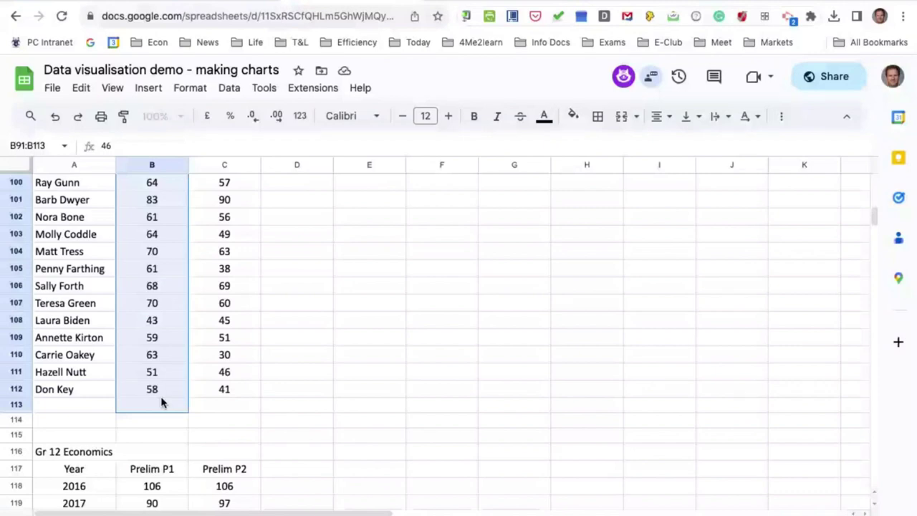
pyautogui.press('Delete')
pyautogui.click(359, 372)
pyautogui.scroll(4, 354, 349)
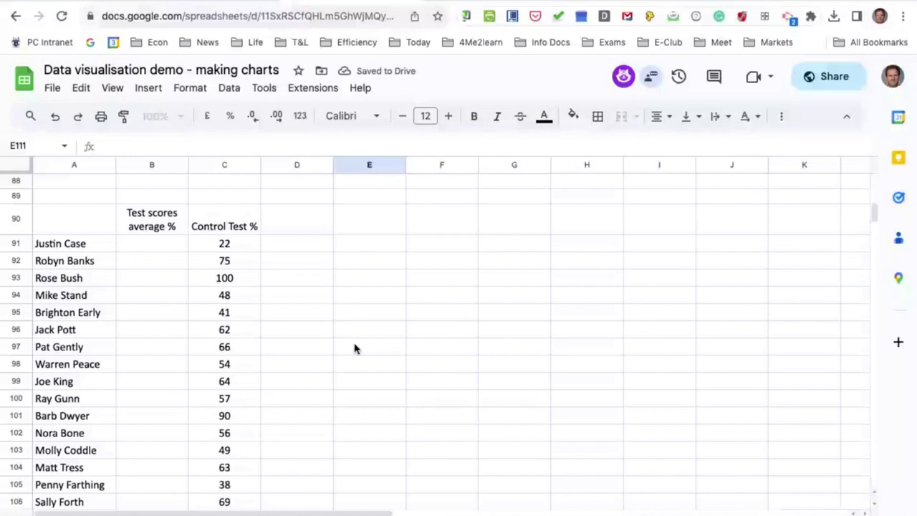
# Paste the copied averages into B91:B112 of the control test comparison table as values only.
pyautogui.click(150, 247)
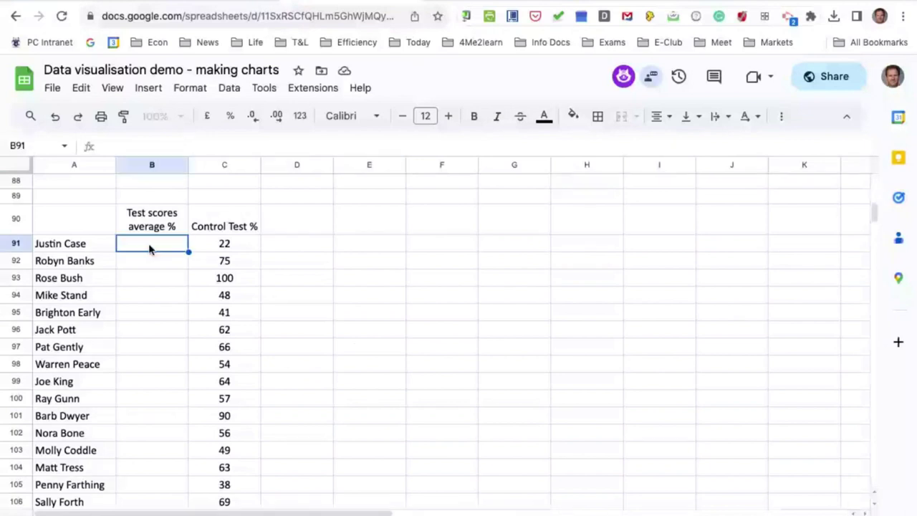
pyautogui.hotkey('ctrl', 'v')
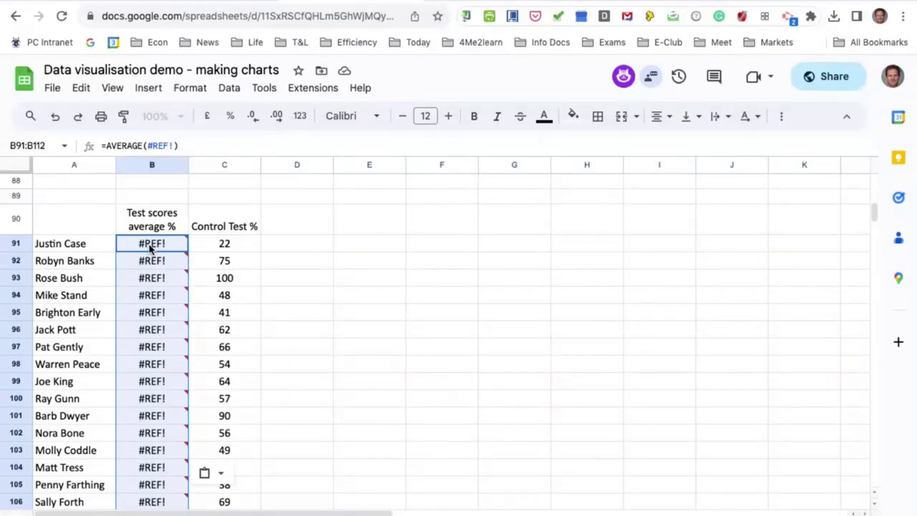
pyautogui.click(217, 475)
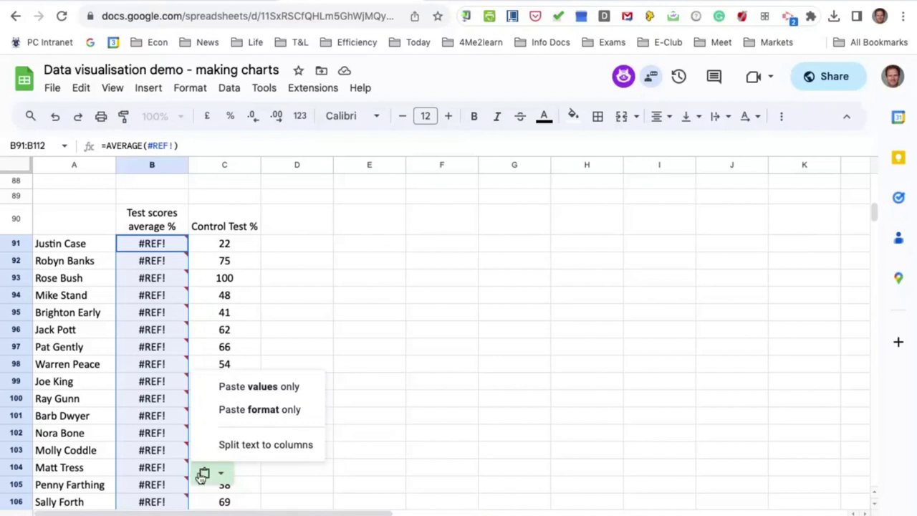
pyautogui.click(244, 389)
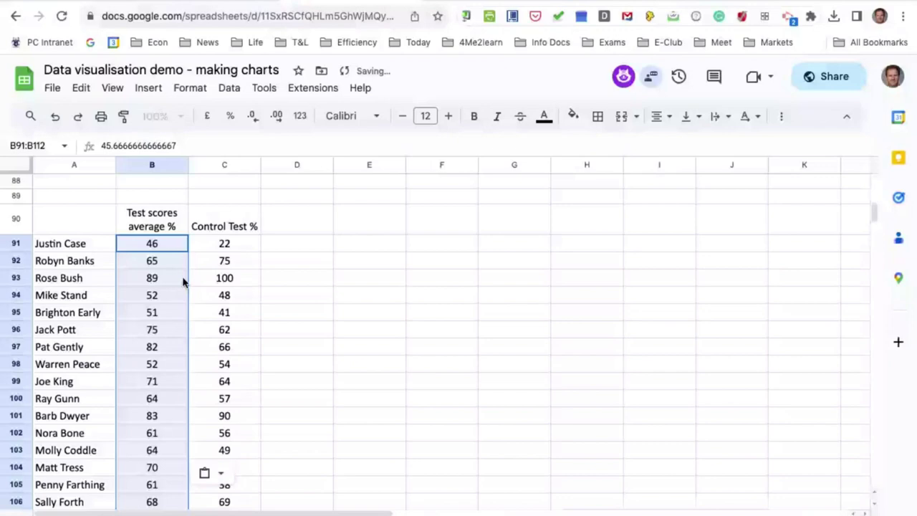
# Compare the pasted Test scores average % values with the Average % column above and look over the control test comparison table.
pyautogui.scroll(3, 382, 321)
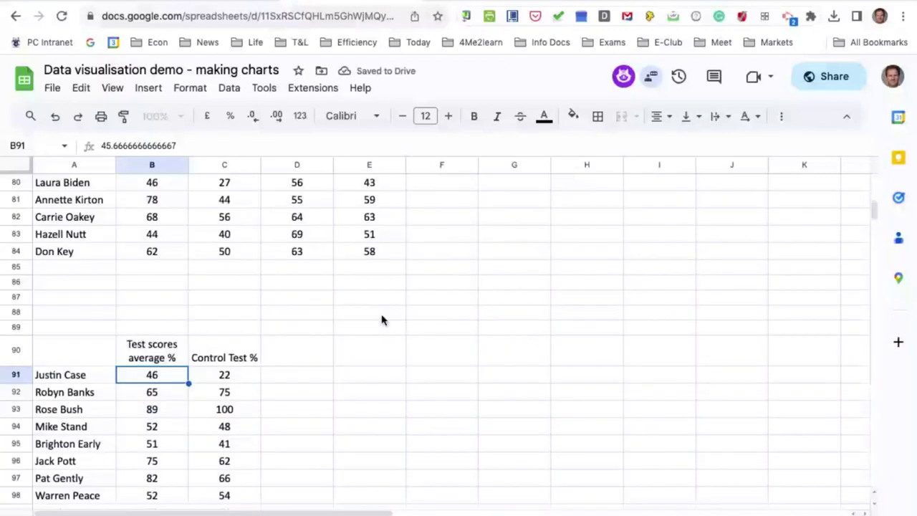
pyautogui.scroll(1, 382, 320)
pyautogui.moveTo(382, 330); pyautogui.dragTo(382, 345)
pyautogui.rightClick(383, 346)
pyautogui.moveTo(385, 356)
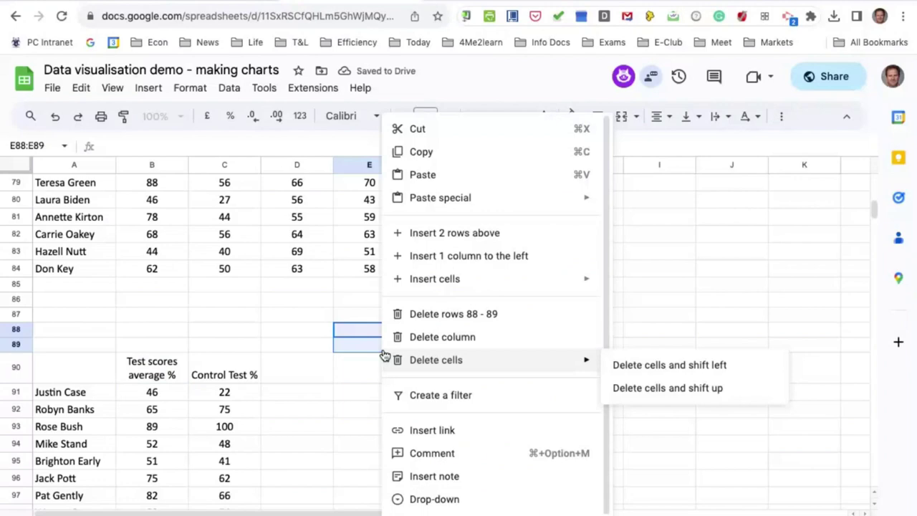
pyautogui.click(362, 394)
pyautogui.scroll(8, 360, 403)
pyautogui.scroll(1, 360, 403)
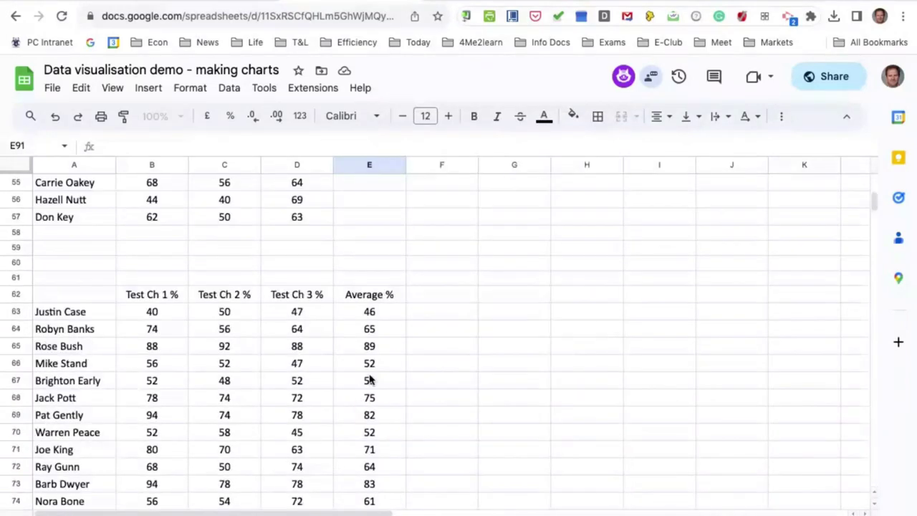
pyautogui.click(368, 396)
pyautogui.scroll(-9, 478, 377)
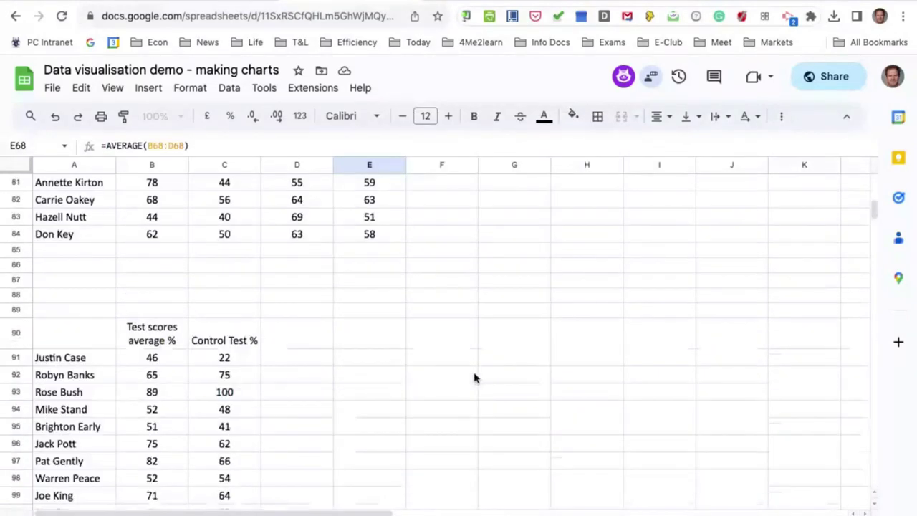
pyautogui.scroll(-3, 474, 377)
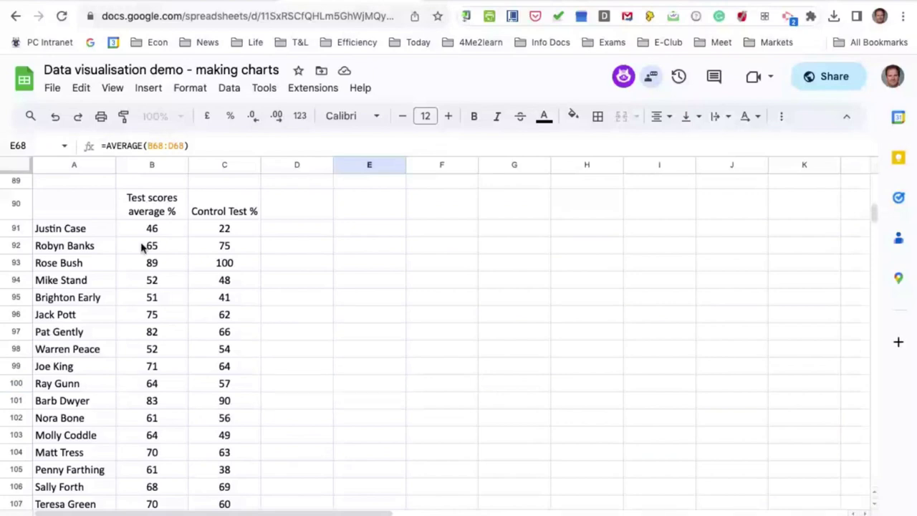
pyautogui.scroll(1, 147, 242)
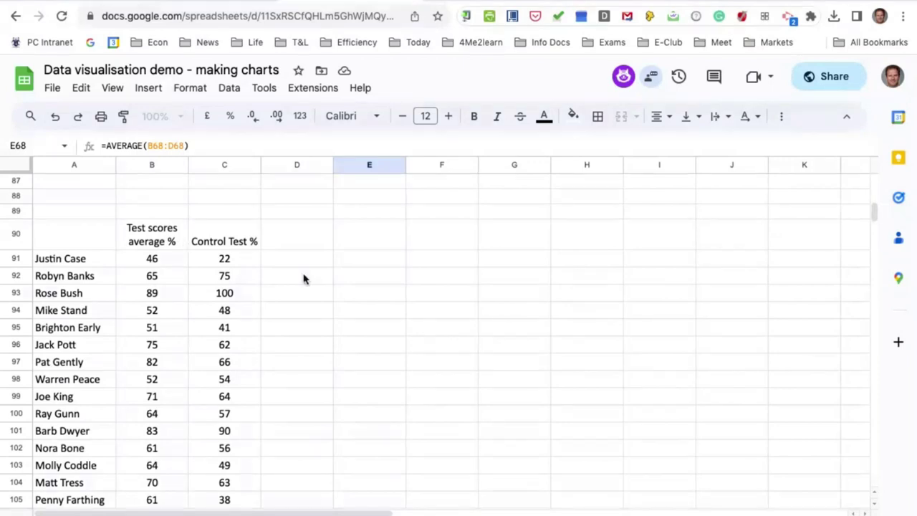
pyautogui.scroll(-1, 315, 285)
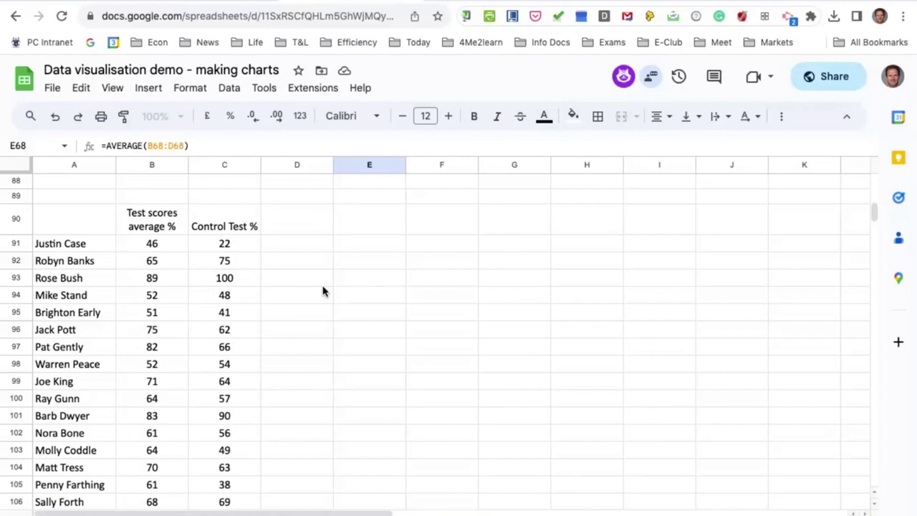
pyautogui.scroll(4, 323, 291)
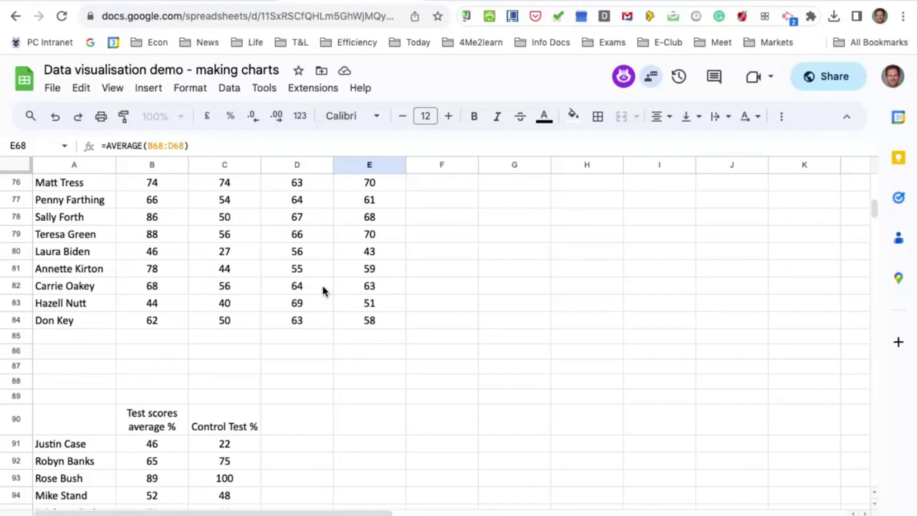
pyautogui.scroll(-2, 323, 291)
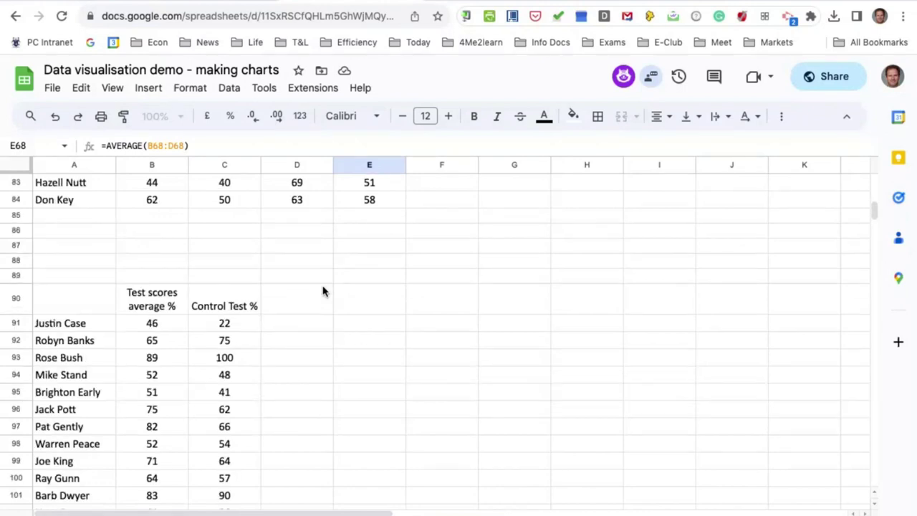
pyautogui.scroll(-1, 323, 291)
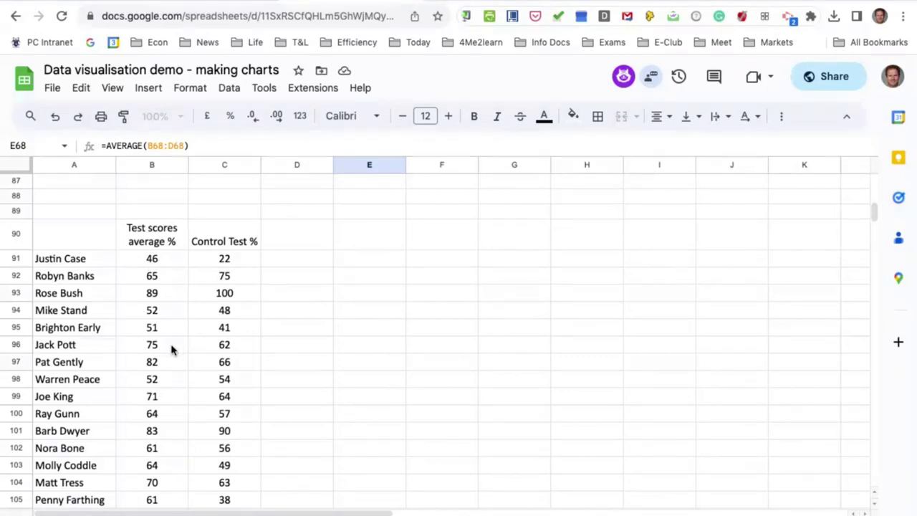
pyautogui.scroll(-2, 144, 286)
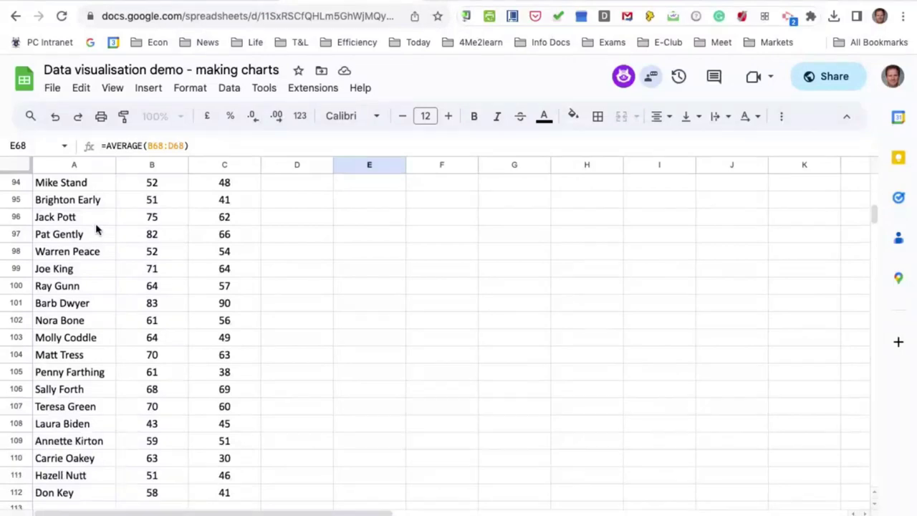
# Insert a column chart of the Test scores average % and Control Test % data in A90:C112.
pyautogui.scroll(2, 97, 230)
pyautogui.click(94, 219)
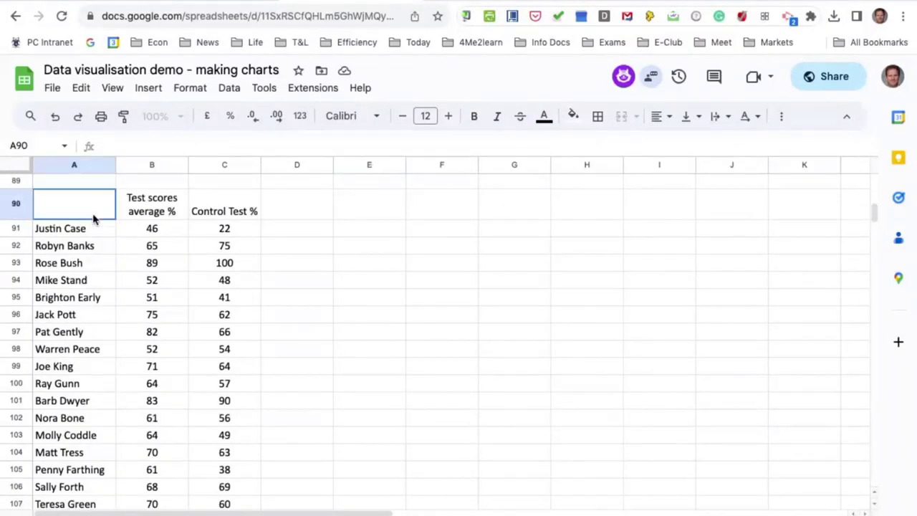
pyautogui.moveTo(94, 219); pyautogui.dragTo(231, 472)
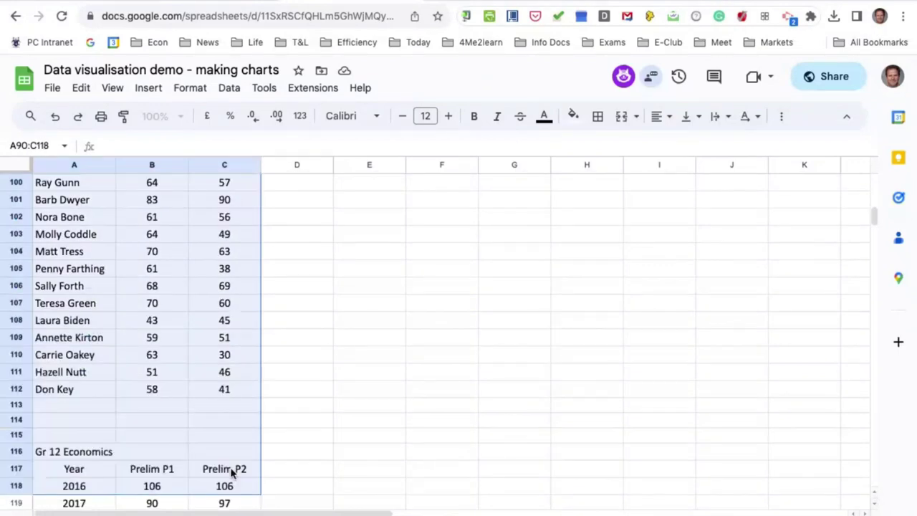
pyautogui.moveTo(232, 473); pyautogui.dragTo(235, 390)
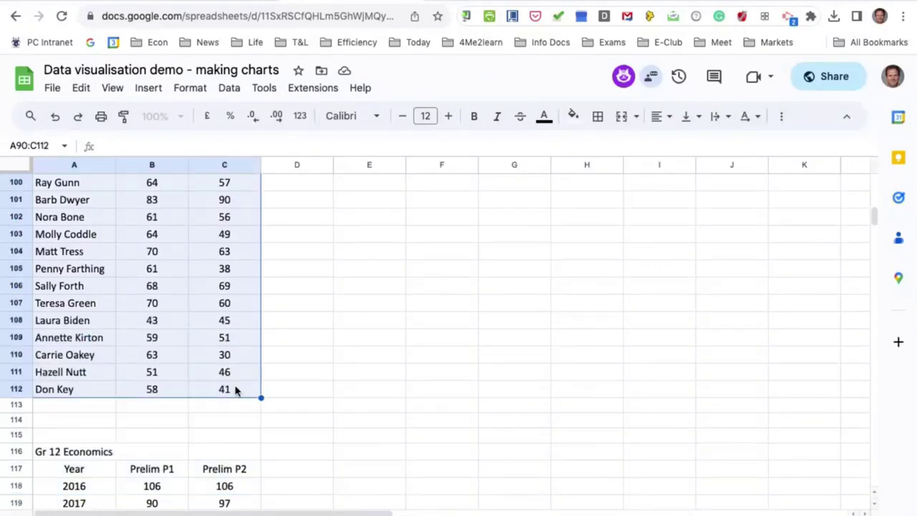
pyautogui.click(149, 88)
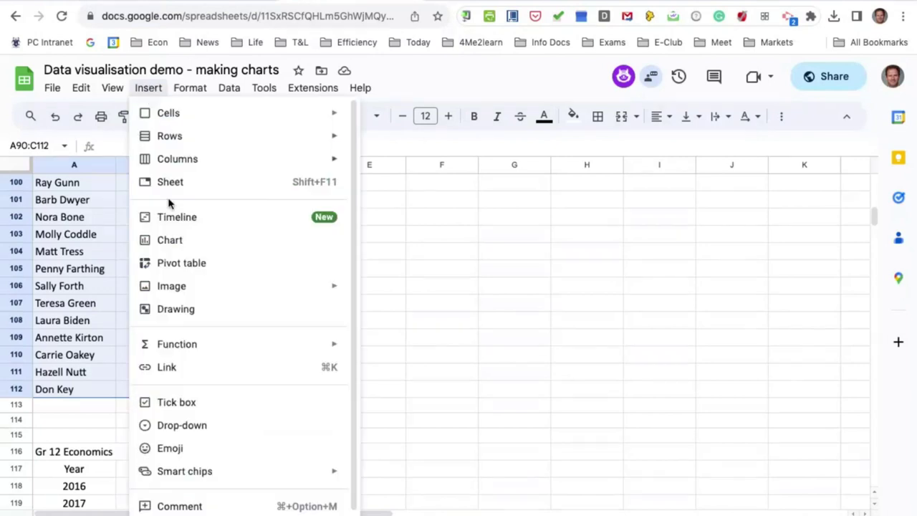
pyautogui.click(174, 240)
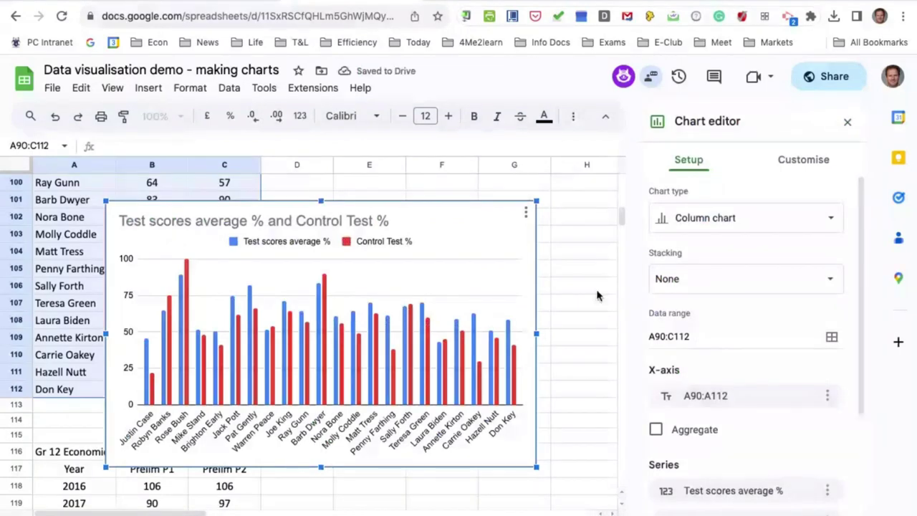
# Close the chart editor and place the chart beside the comparison table, enlarged to span about columns E to K.
pyautogui.click(846, 123)
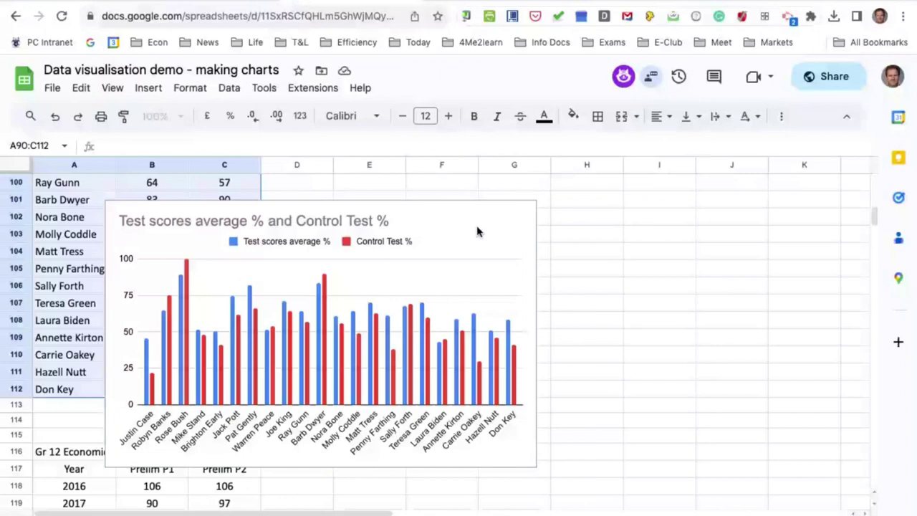
pyautogui.moveTo(479, 231); pyautogui.dragTo(770, 248)
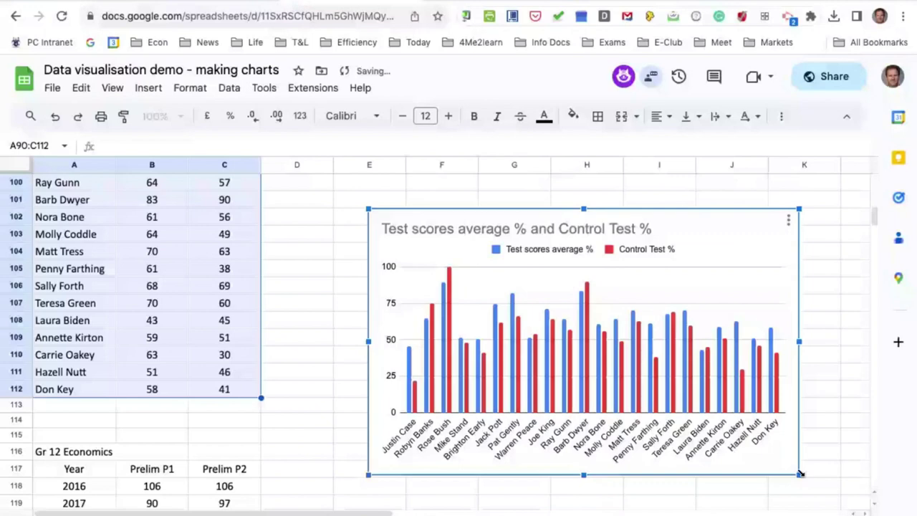
pyautogui.moveTo(800, 472); pyautogui.dragTo(852, 477)
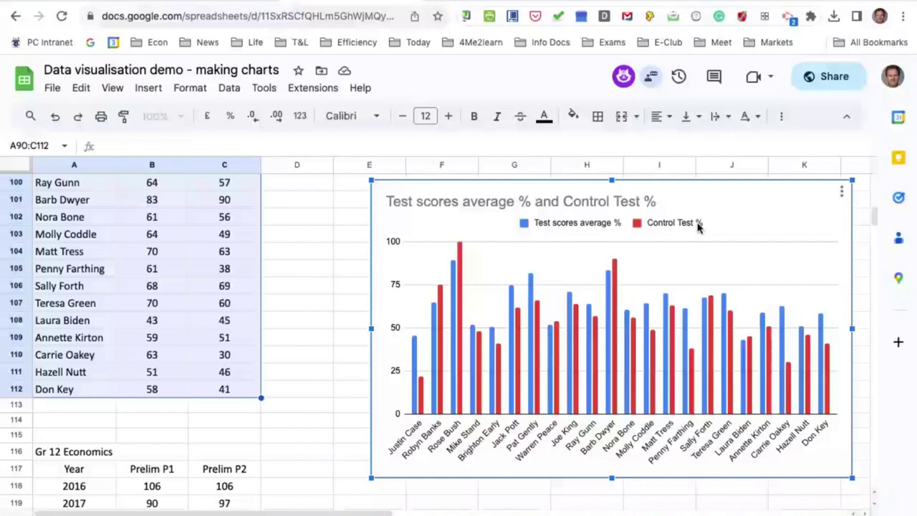
# Read the first student's Control Test % and Test scores average % values from the chart's bars.
pyautogui.moveTo(455, 412)
pyautogui.moveTo(422, 390)
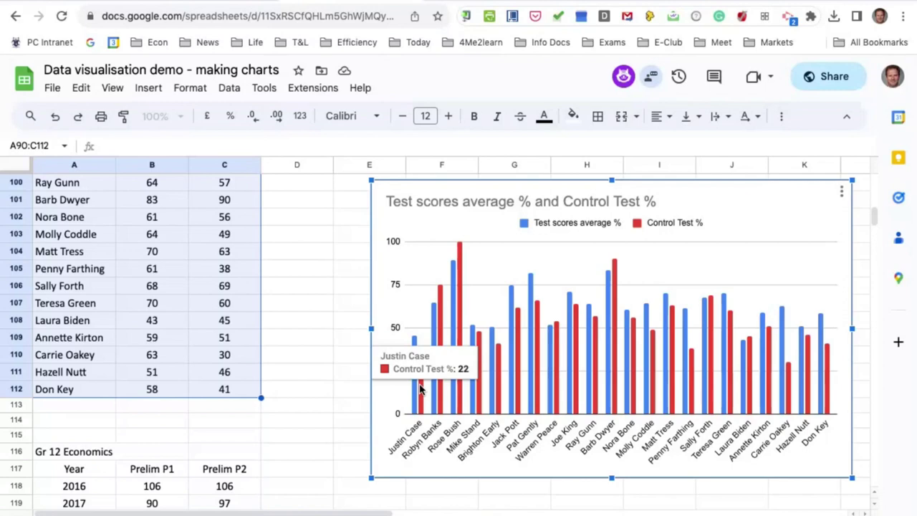
pyautogui.moveTo(413, 351)
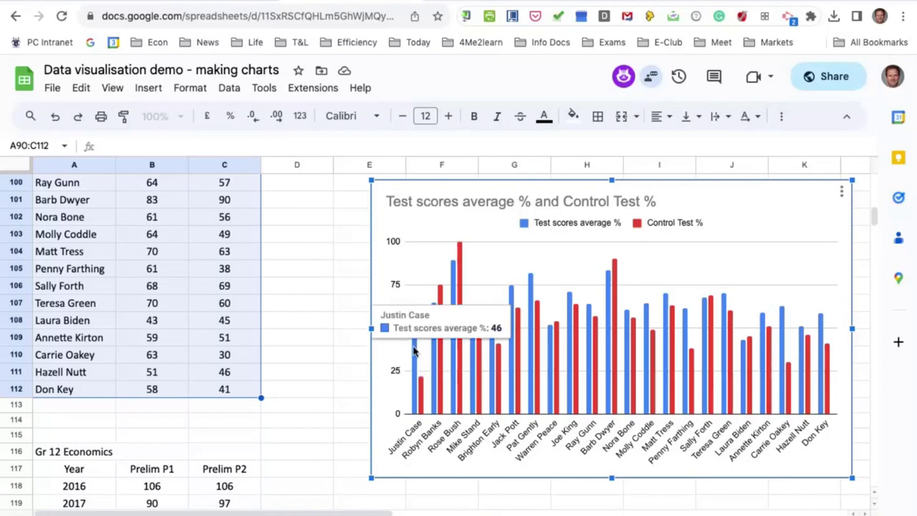
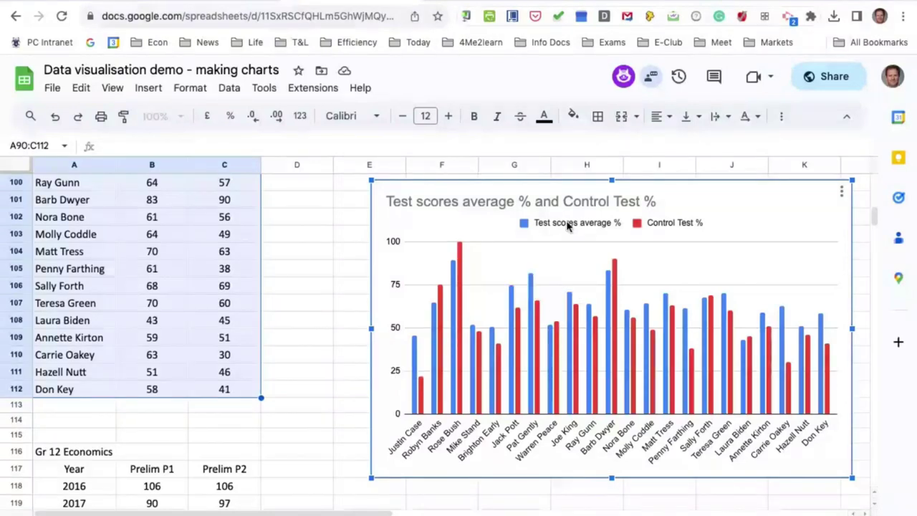
# View the chart title settings for the comparison chart and close the chart editor.
pyautogui.doubleClick(421, 204)
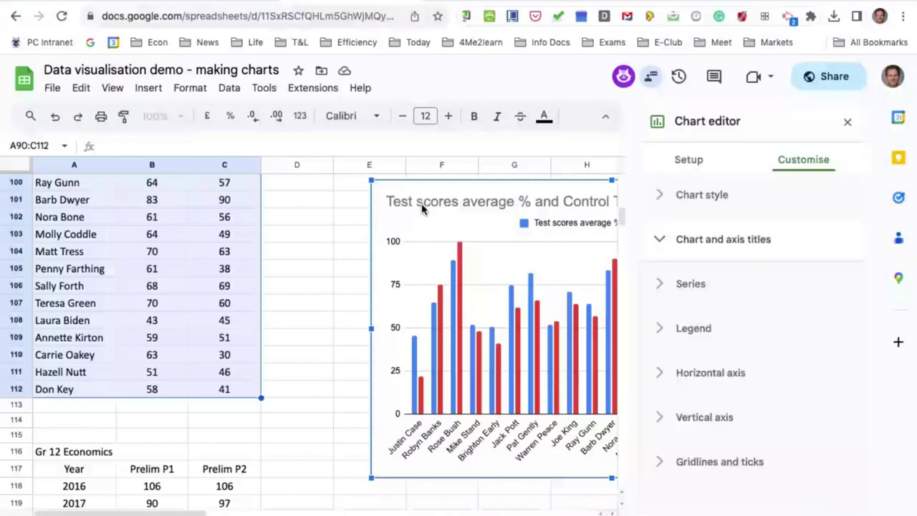
pyautogui.click(572, 207)
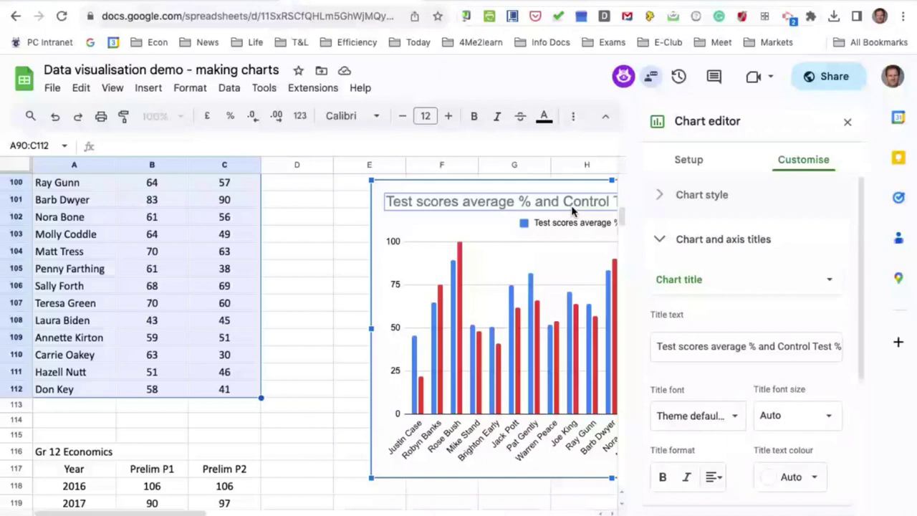
pyautogui.click(844, 124)
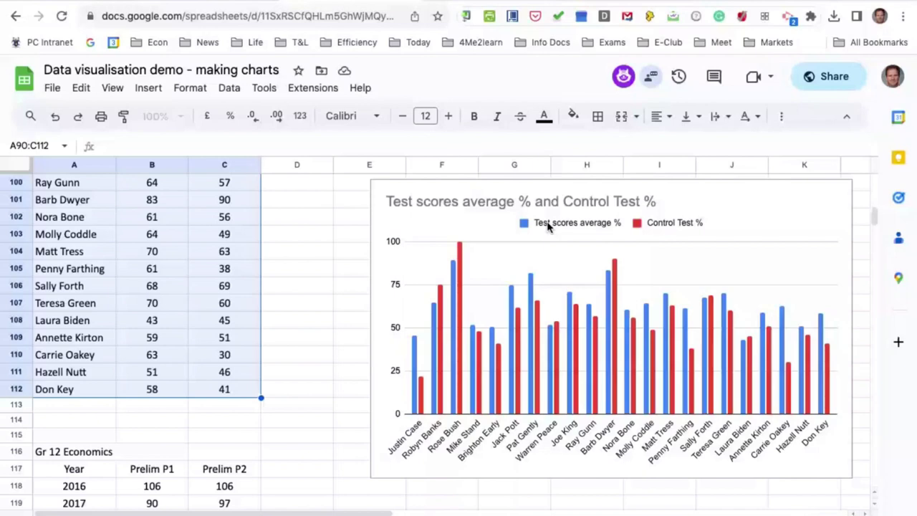
# Examine the legend's position, font, font size, format and text colour options for the comparison chart.
pyautogui.click(555, 227)
pyautogui.doubleClick(555, 227)
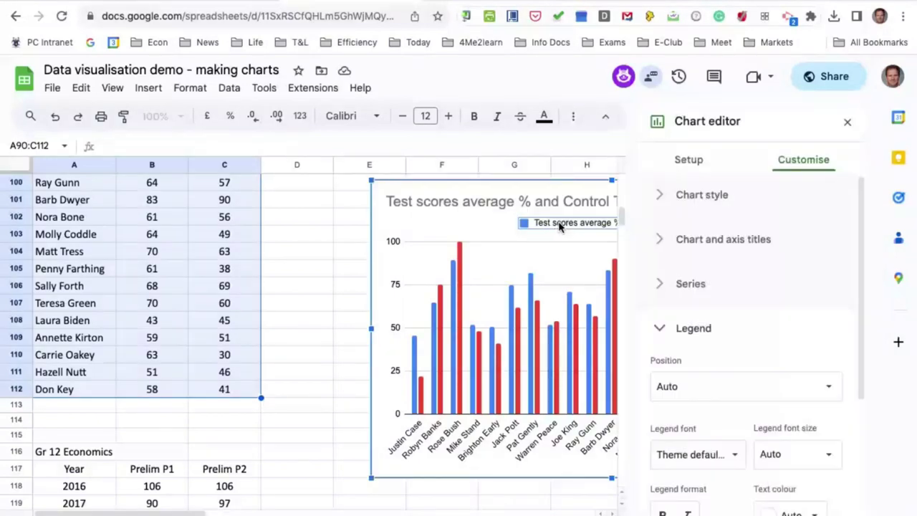
pyautogui.scroll(-1, 747, 390)
pyautogui.scroll(-1, 747, 390)
pyautogui.scroll(1, 747, 391)
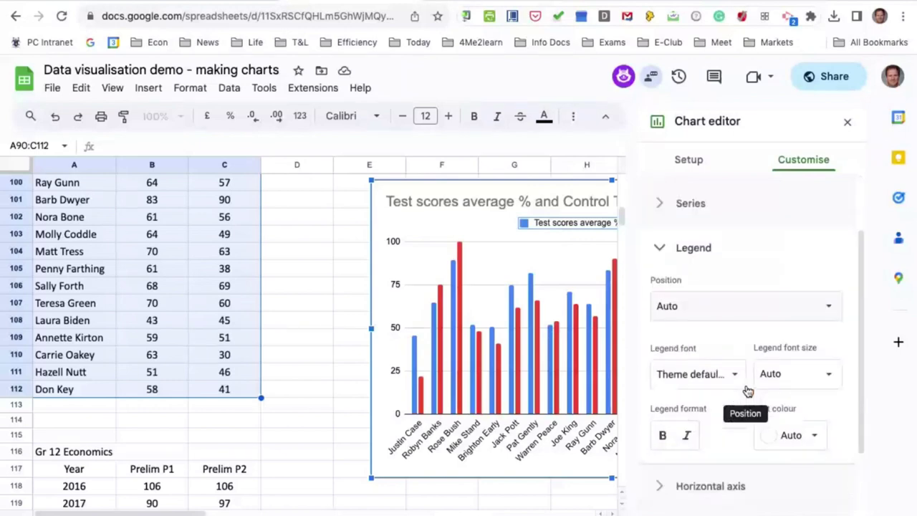
pyautogui.scroll(1, 747, 391)
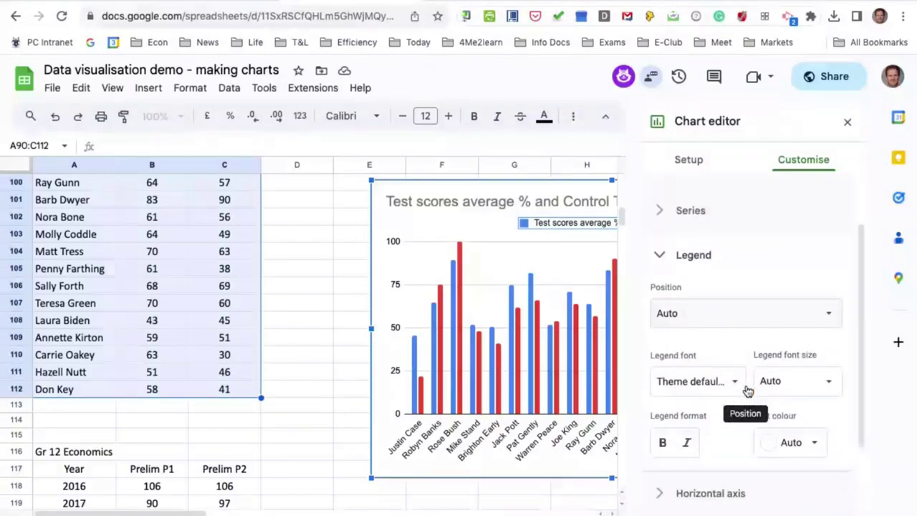
pyautogui.scroll(1, 747, 390)
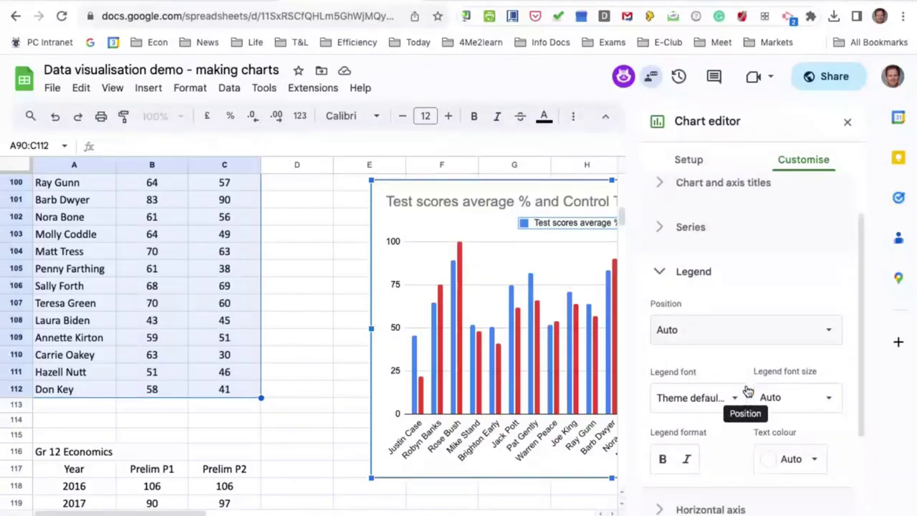
pyautogui.scroll(-1, 747, 391)
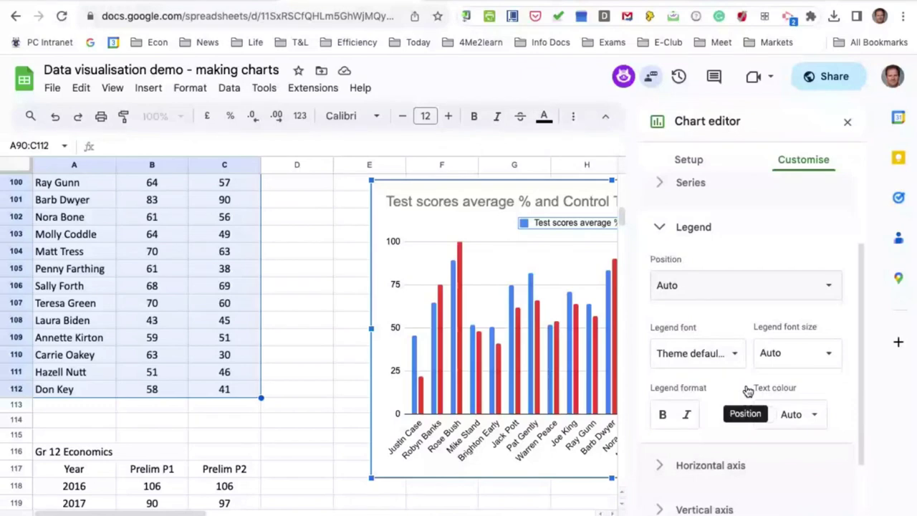
pyautogui.scroll(1, 747, 390)
pyautogui.scroll(-1, 747, 390)
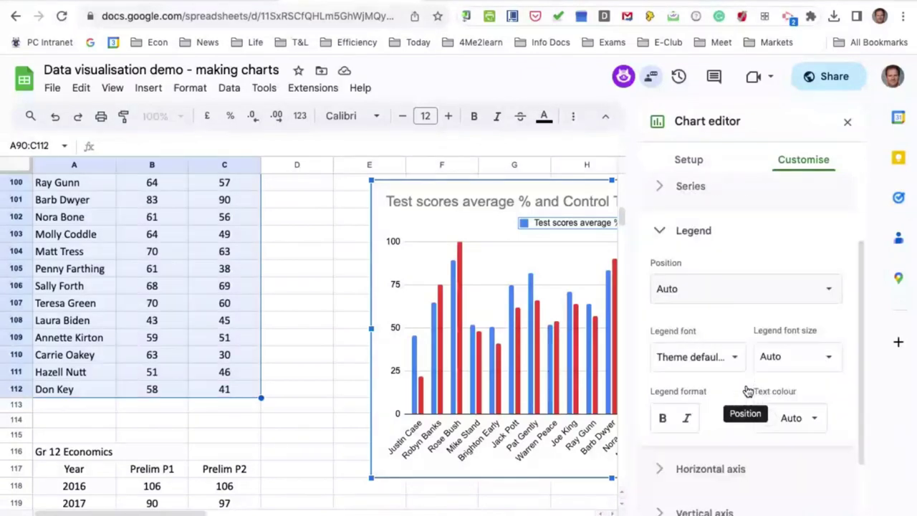
pyautogui.scroll(1, 747, 390)
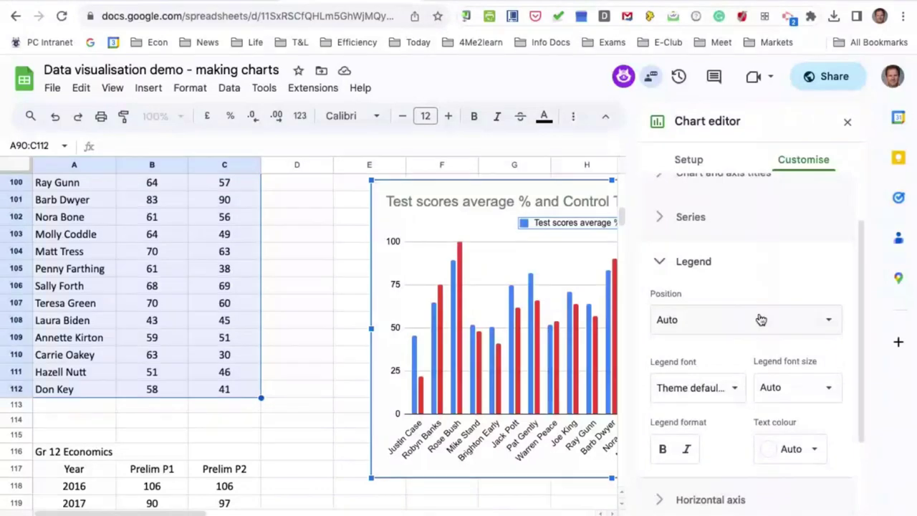
pyautogui.scroll(-2, 717, 377)
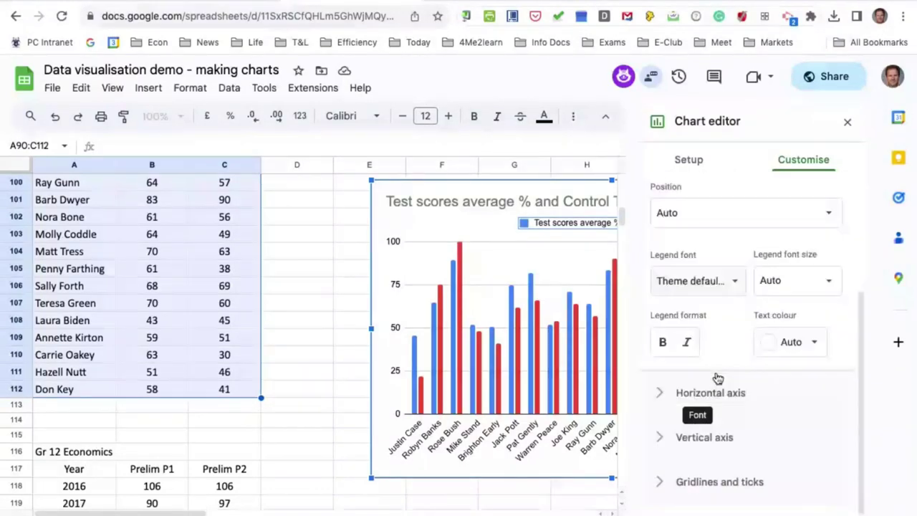
pyautogui.scroll(1, 717, 378)
pyautogui.scroll(1, 717, 377)
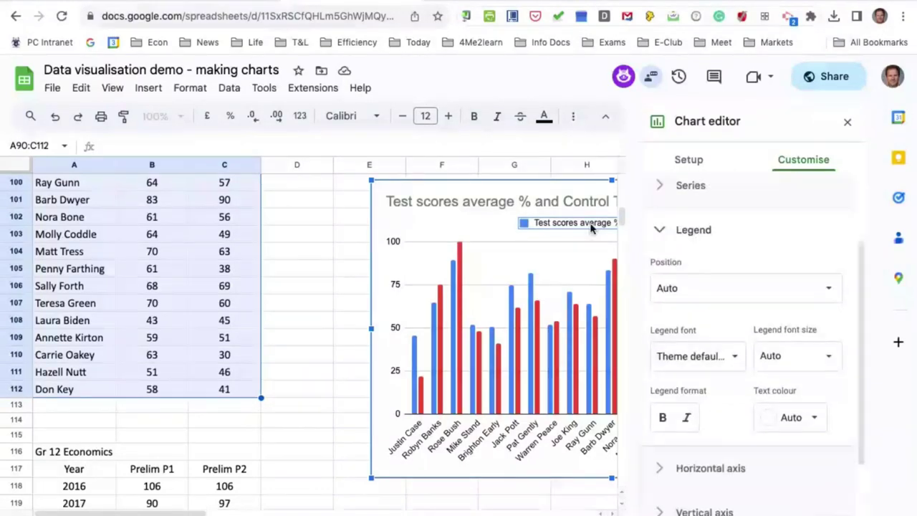
# Rename the Test scores average % legend label to "Test average %" and close the chart editor.
pyautogui.click(560, 225)
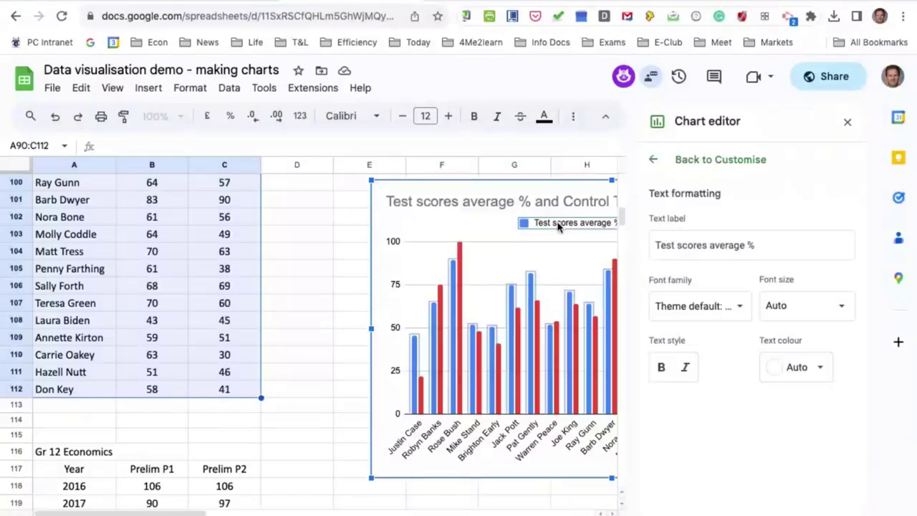
pyautogui.click(660, 244)
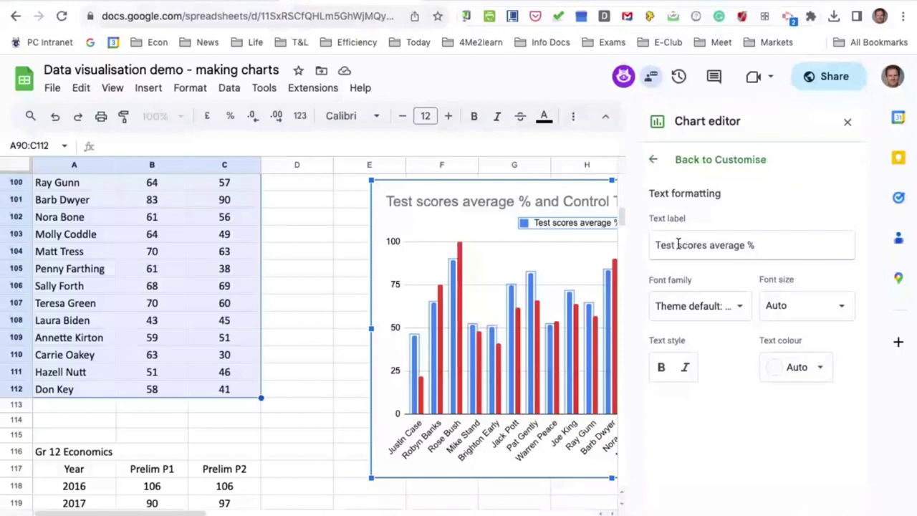
pyautogui.moveTo(678, 244); pyautogui.dragTo(707, 244)
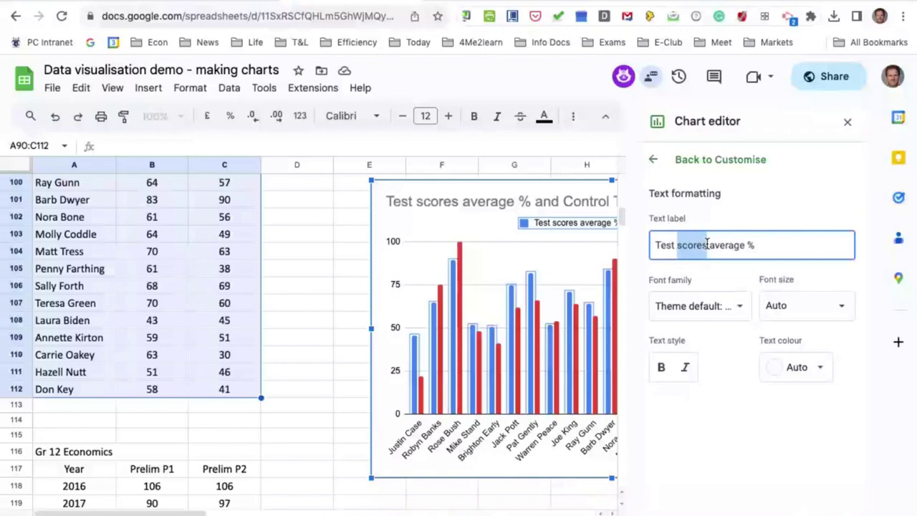
pyautogui.press('BackSpace')
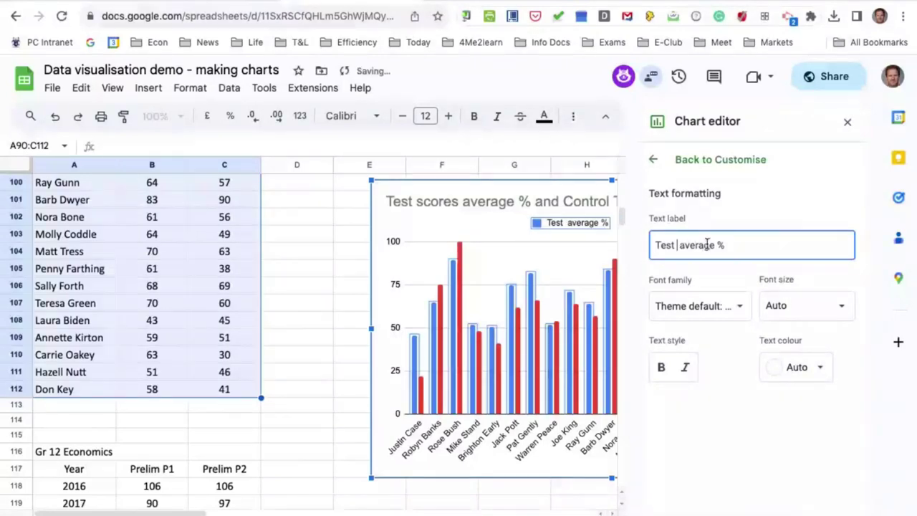
pyautogui.click(781, 220)
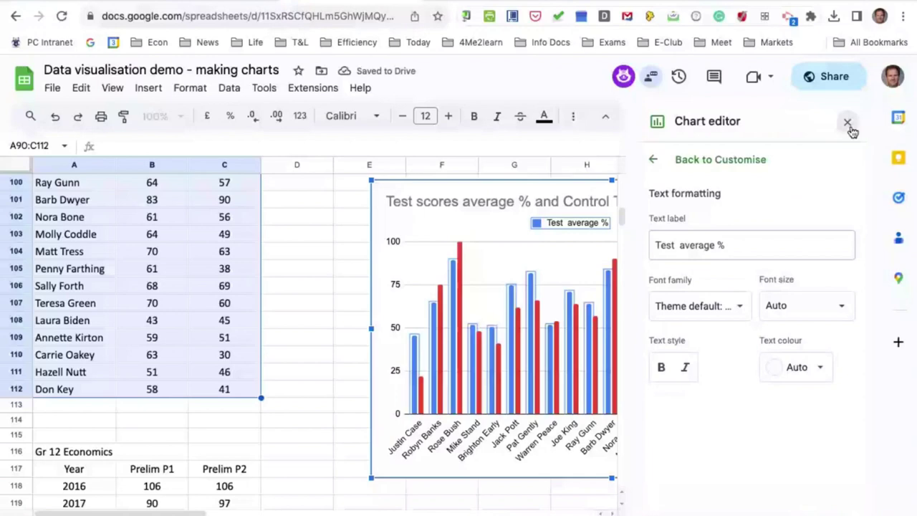
pyautogui.click(847, 123)
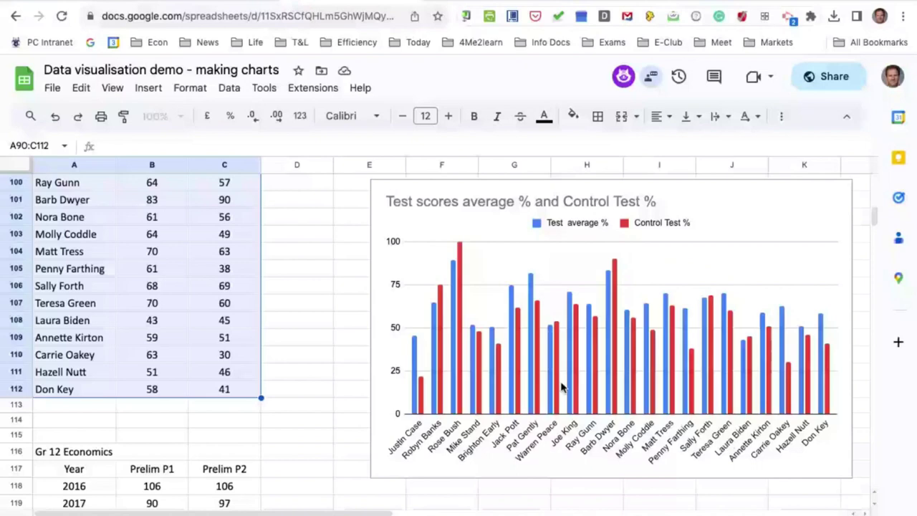
# Delete the column chart comparing test score averages with control test results.
pyautogui.click(334, 207)
pyautogui.click(841, 191)
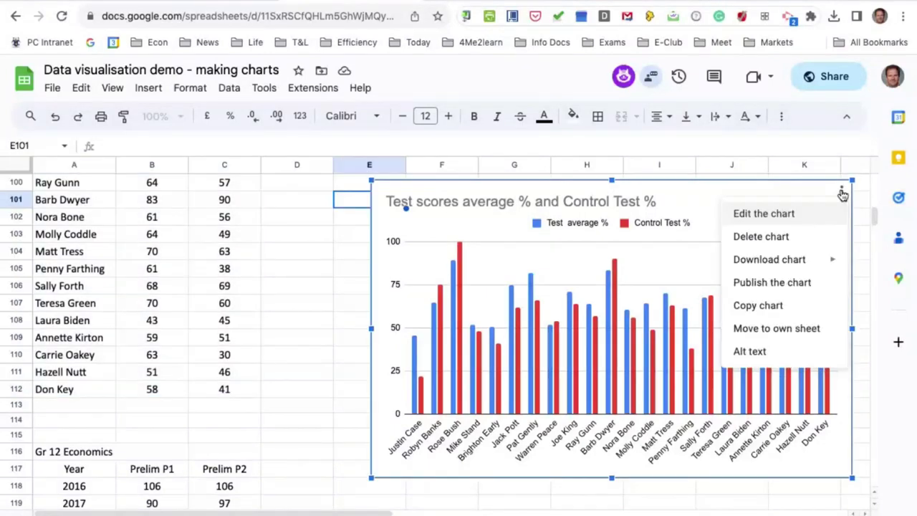
pyautogui.click(760, 236)
pyautogui.click(553, 272)
# Insert a new chart from the student names, Test scores average % and Control Test % data in A90:C112.
pyautogui.scroll(3, 553, 276)
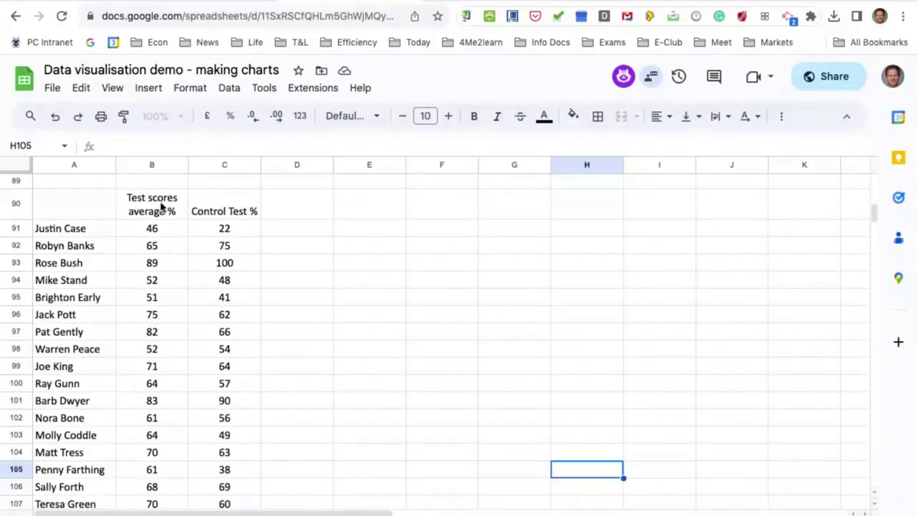
pyautogui.click(59, 209)
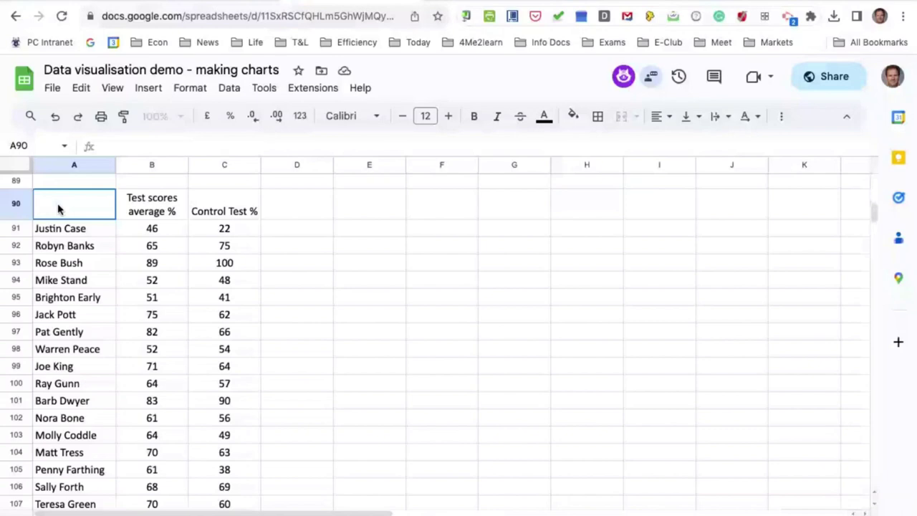
pyautogui.moveTo(60, 209); pyautogui.dragTo(244, 416)
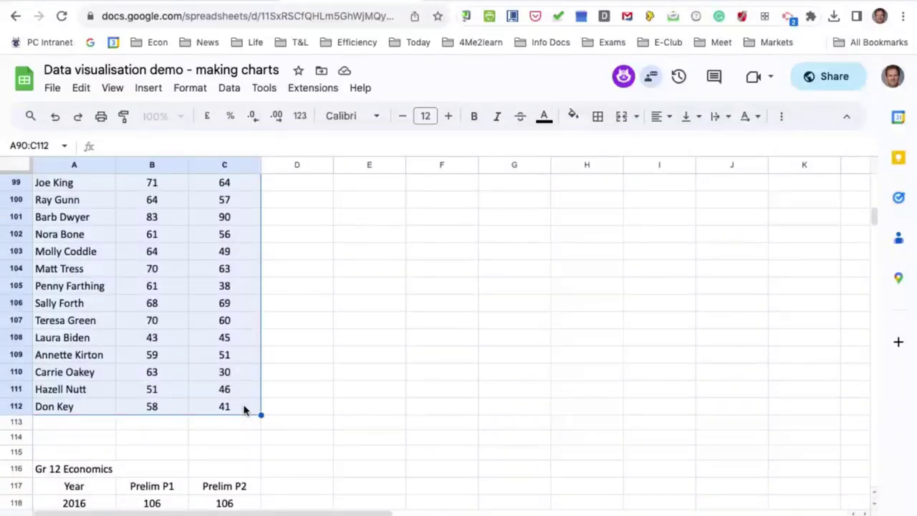
pyautogui.click(153, 88)
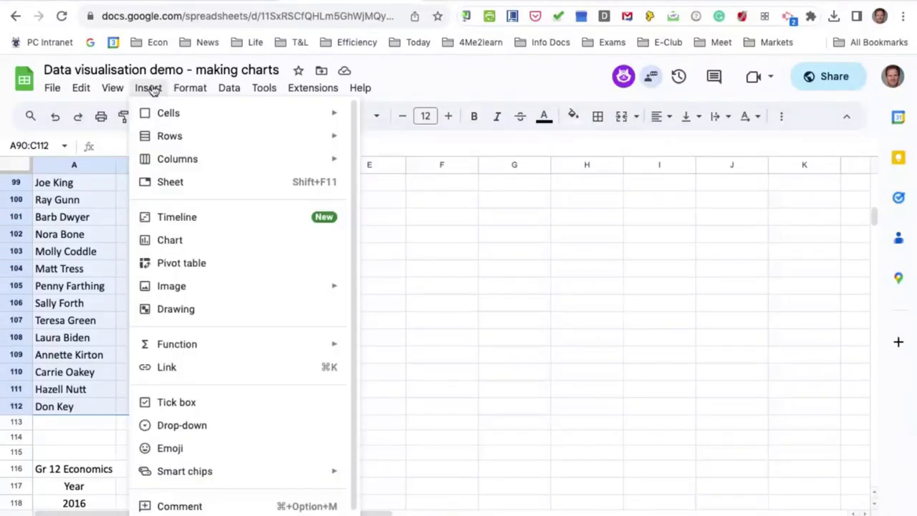
pyautogui.click(168, 242)
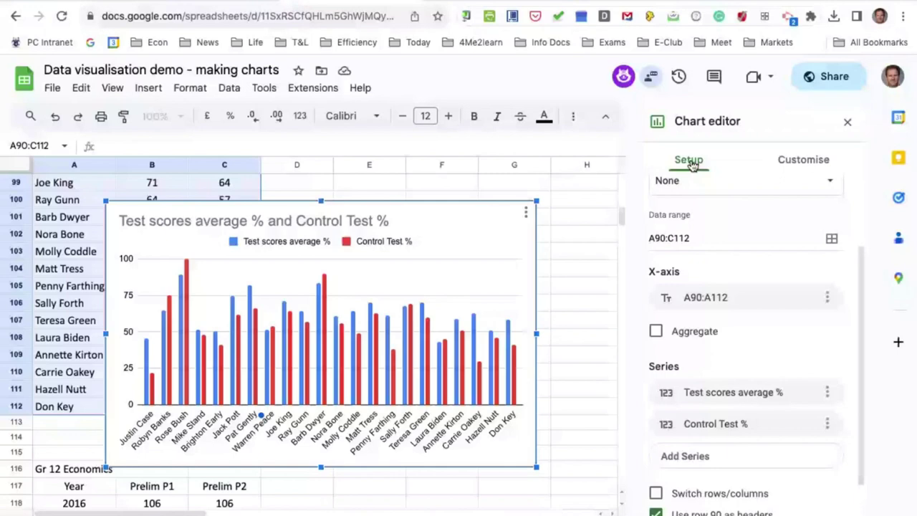
# Change the new chart's type from column to Scatter chart.
pyautogui.scroll(1, 723, 160)
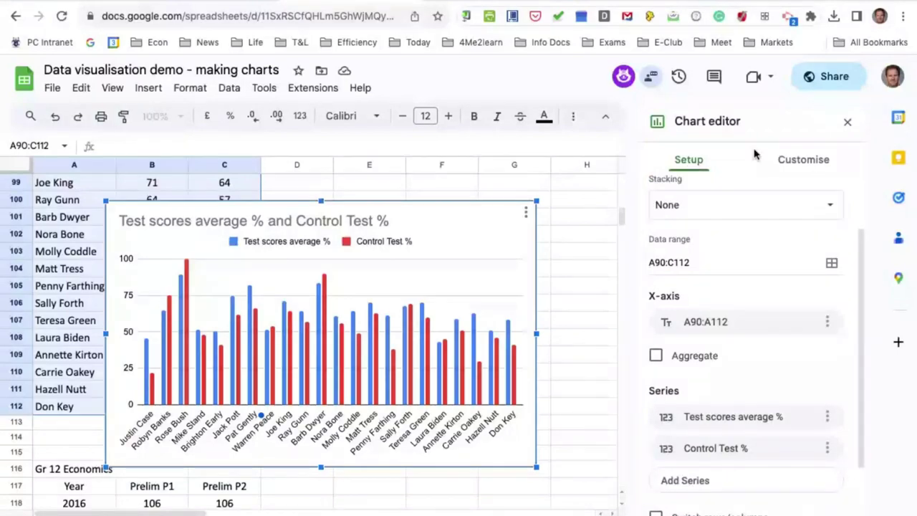
pyautogui.scroll(2, 731, 290)
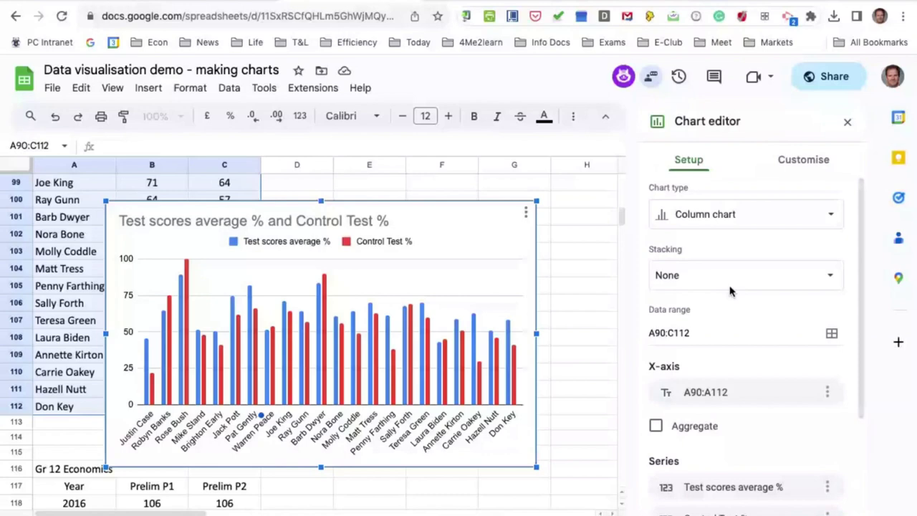
pyautogui.click(829, 215)
pyautogui.click(829, 215)
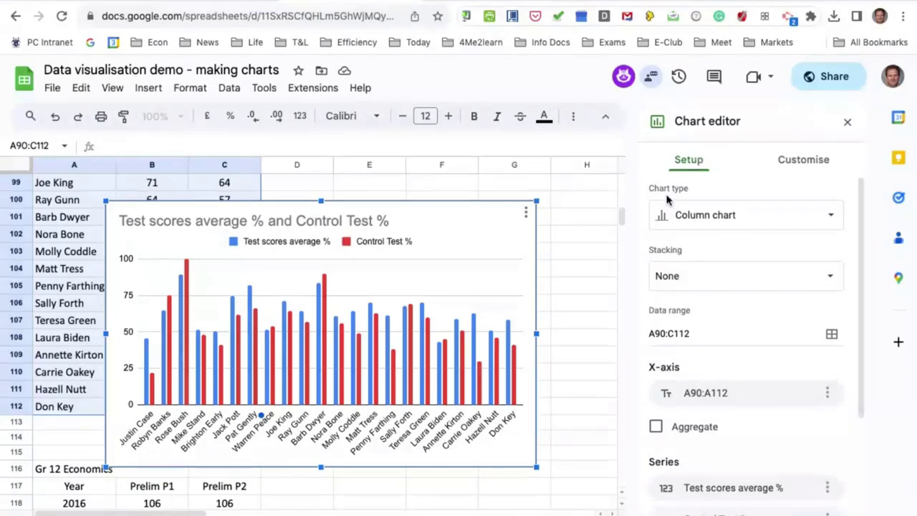
pyautogui.click(793, 232)
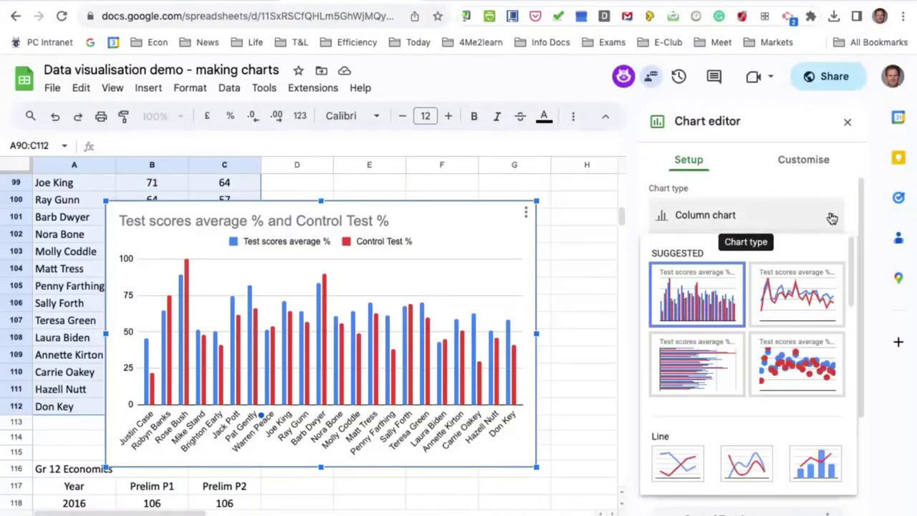
pyautogui.scroll(-5, 793, 334)
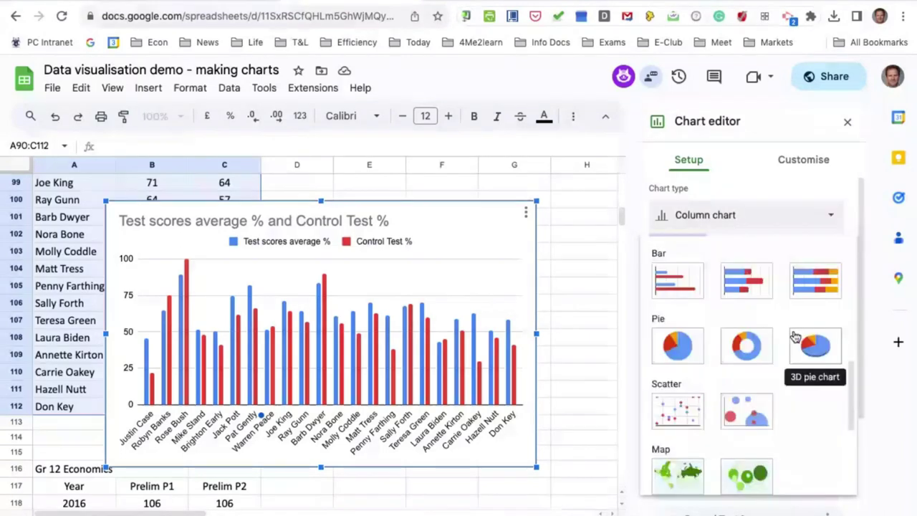
pyautogui.scroll(-1, 656, 383)
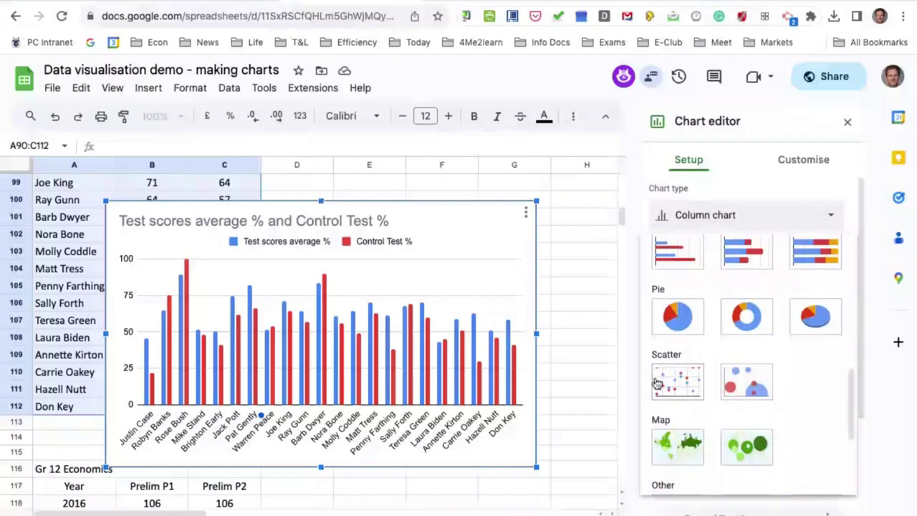
pyautogui.click(677, 386)
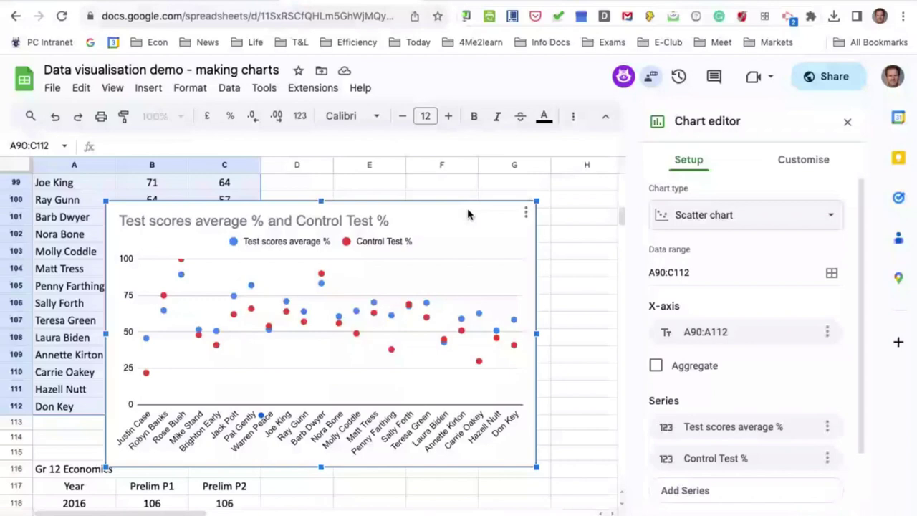
# Shift the scatter chart slightly away from the table, and delete it from the sheet.
pyautogui.moveTo(467, 209); pyautogui.dragTo(519, 207)
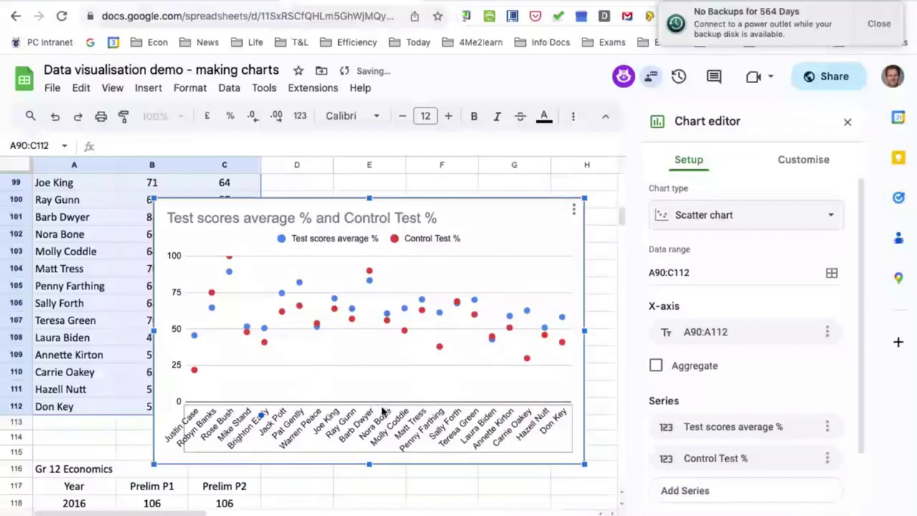
pyautogui.click(574, 210)
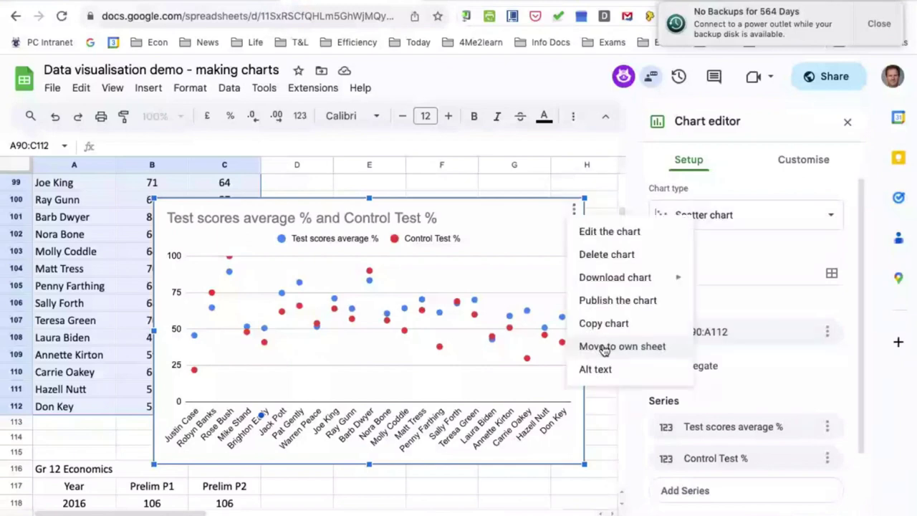
pyautogui.rightClick(506, 365)
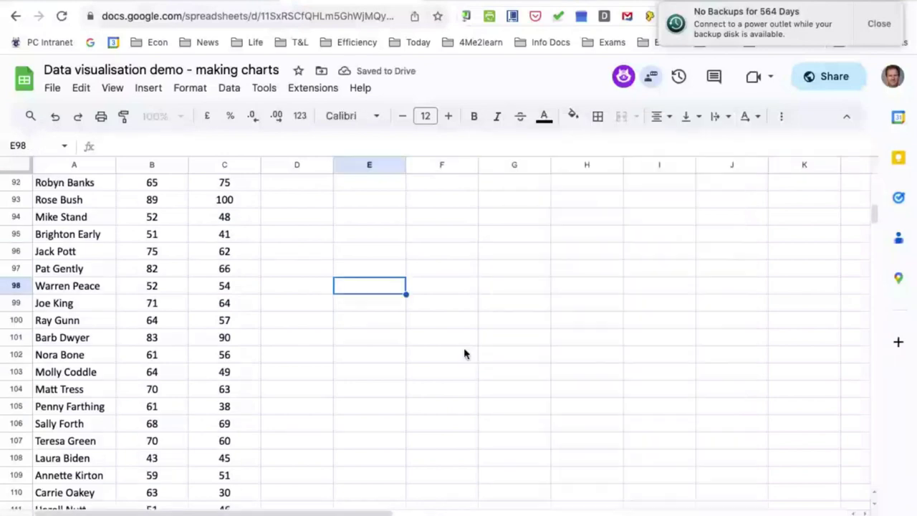
# Select only the Test scores average % and Control Test % columns with their headers, B90:C112, as chart data without the student names.
pyautogui.scroll(1, 464, 353)
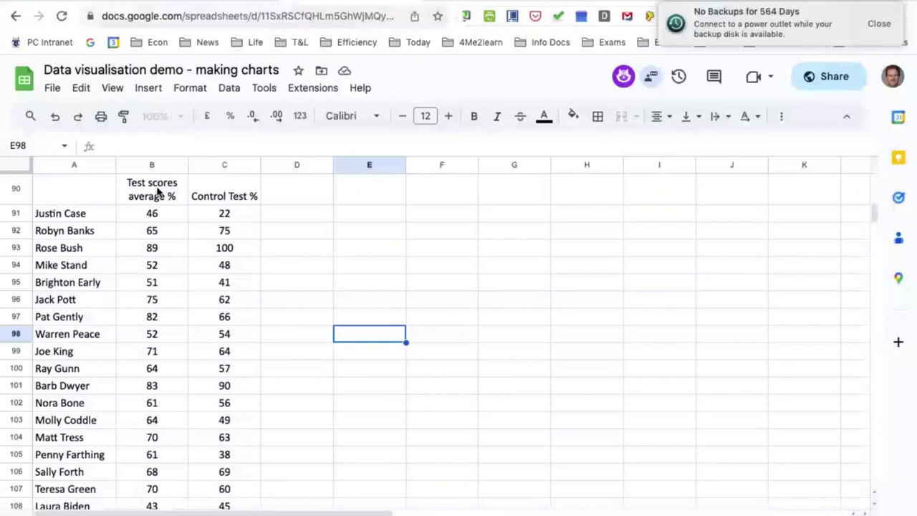
pyautogui.moveTo(157, 191); pyautogui.dragTo(224, 471)
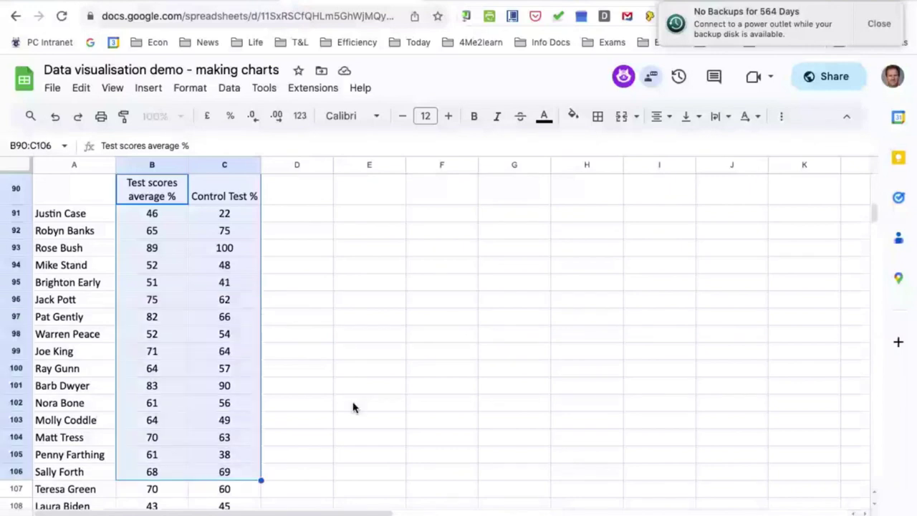
pyautogui.keyDown('shift'); pyautogui.click(250, 219); pyautogui.keyUp('shift')
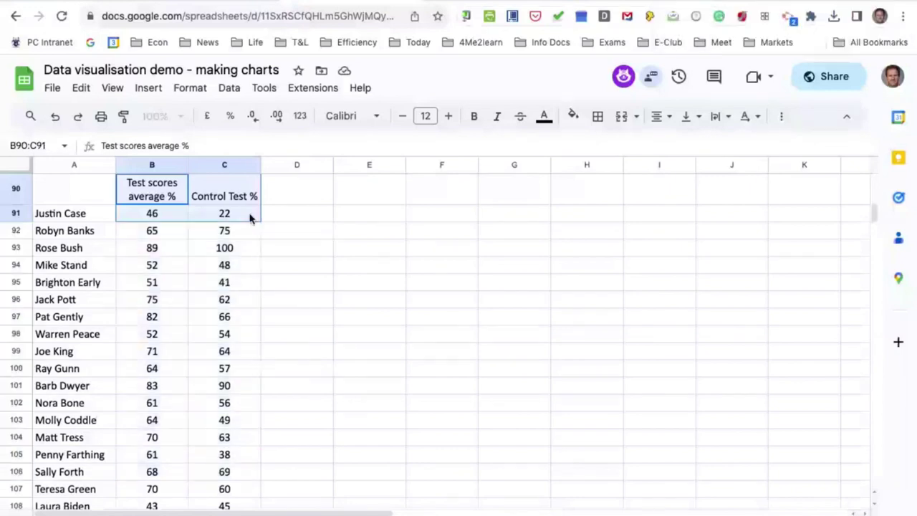
pyautogui.keyDown('shift'); pyautogui.click(238, 339); pyautogui.keyUp('shift')
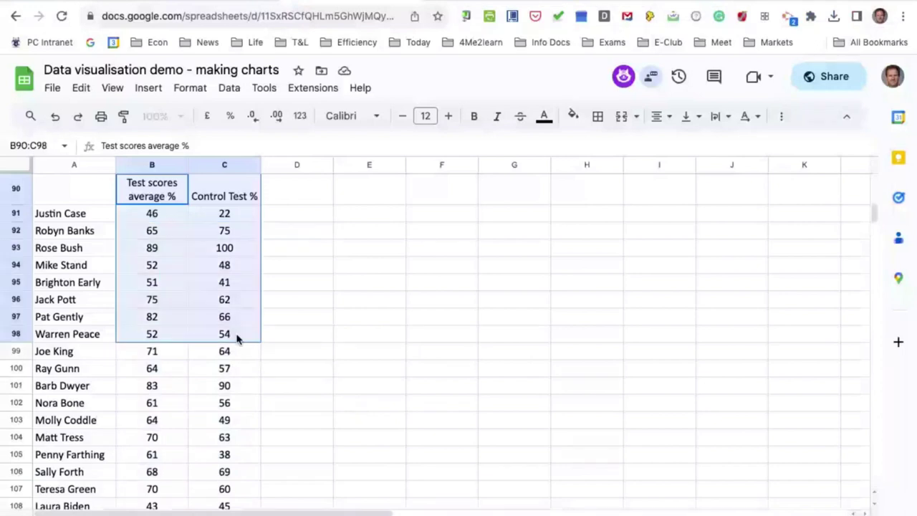
pyautogui.scroll(-3, 238, 358)
pyautogui.keyDown('shift'); pyautogui.click(240, 444); pyautogui.keyUp('shift')
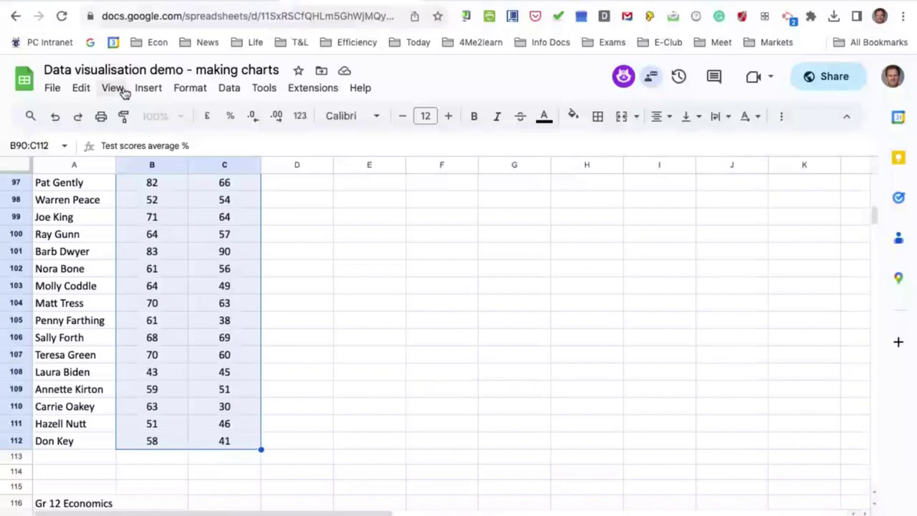
# Insert a chart from the selected range B90:C112, make it a scatter chart, and enlarge it.
pyautogui.click(148, 88)
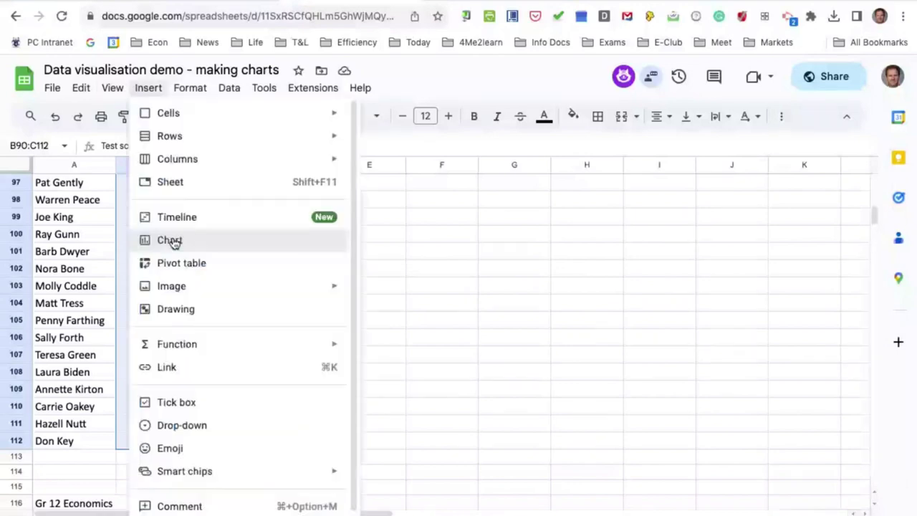
pyautogui.click(174, 241)
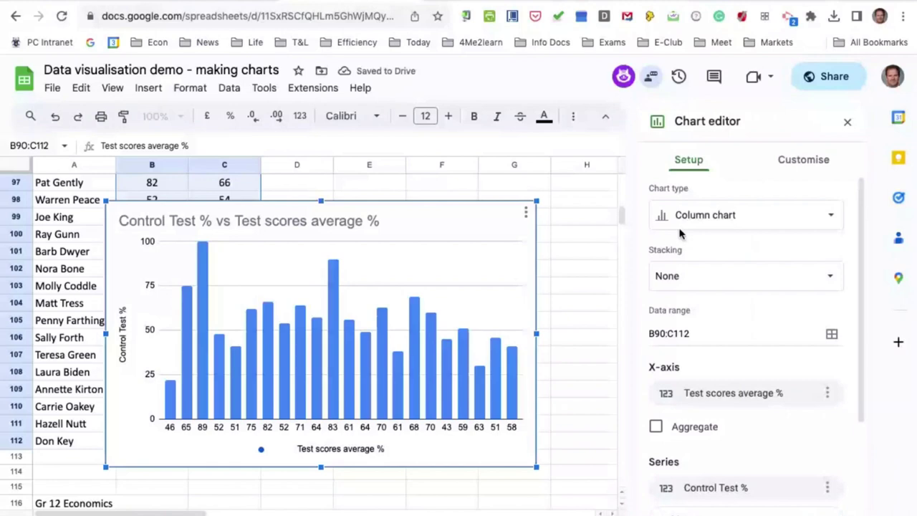
pyautogui.click(806, 217)
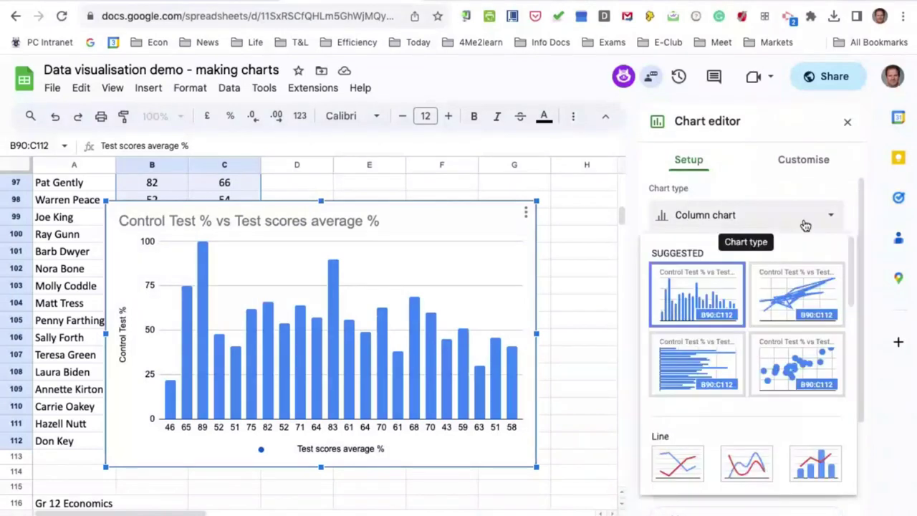
pyautogui.scroll(-5, 734, 378)
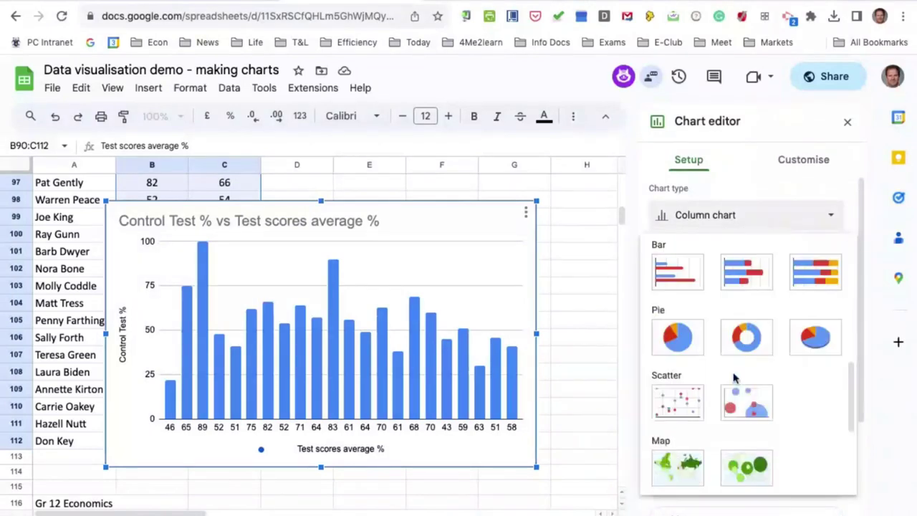
pyautogui.scroll(-1, 723, 376)
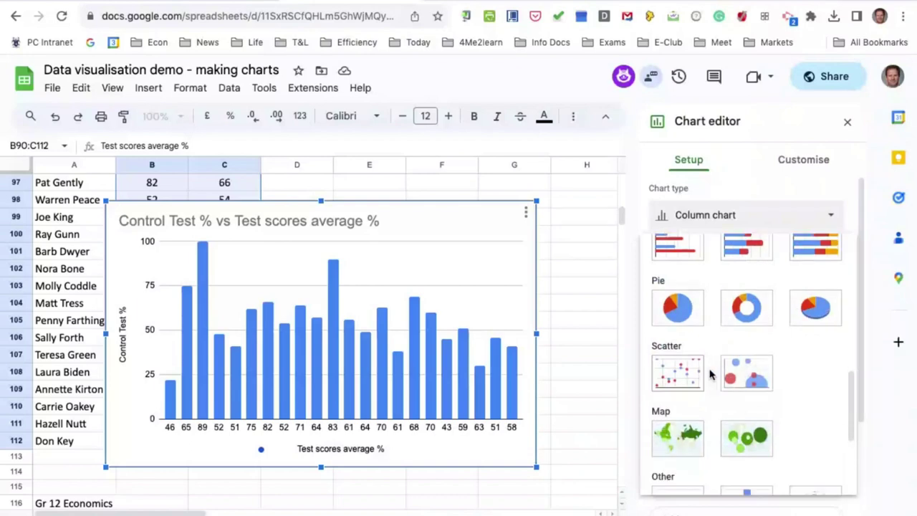
pyautogui.click(677, 371)
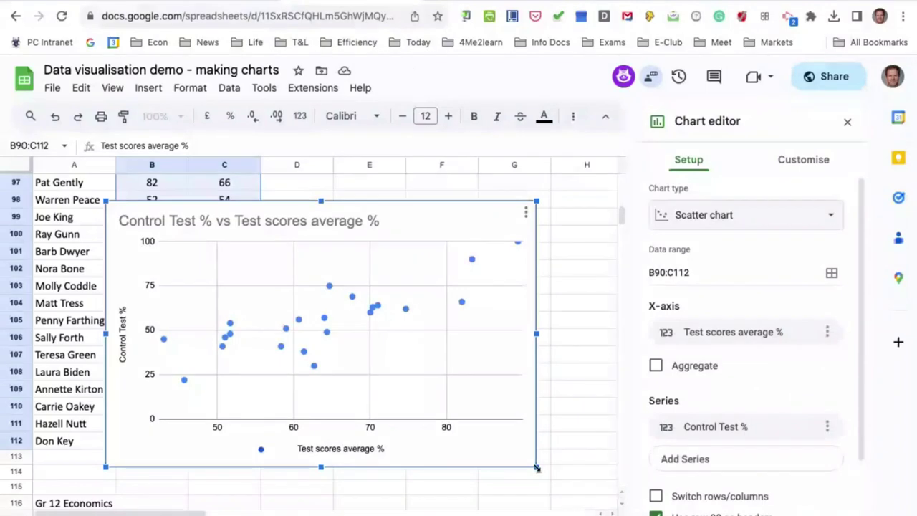
pyautogui.moveTo(536, 467); pyautogui.dragTo(591, 501)
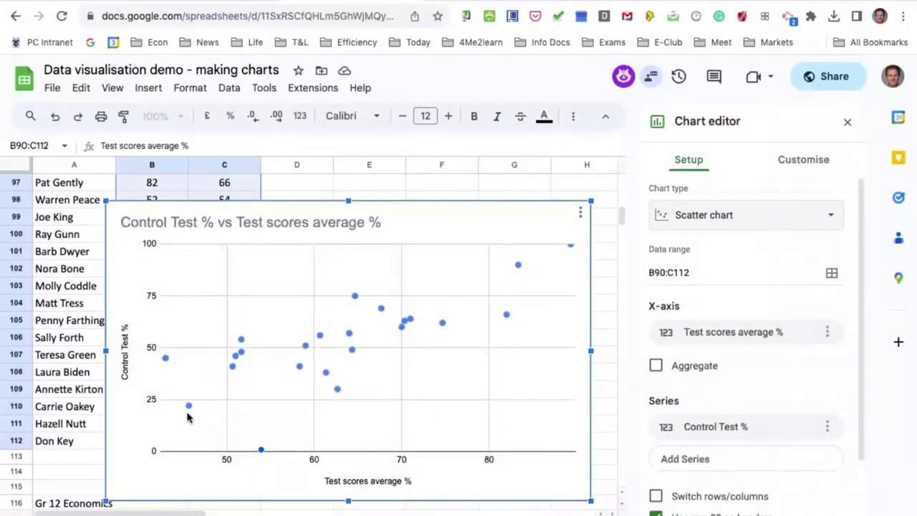
# Set the minor gridline count of the scatter chart's vertical axis to 4.
pyautogui.click(187, 425)
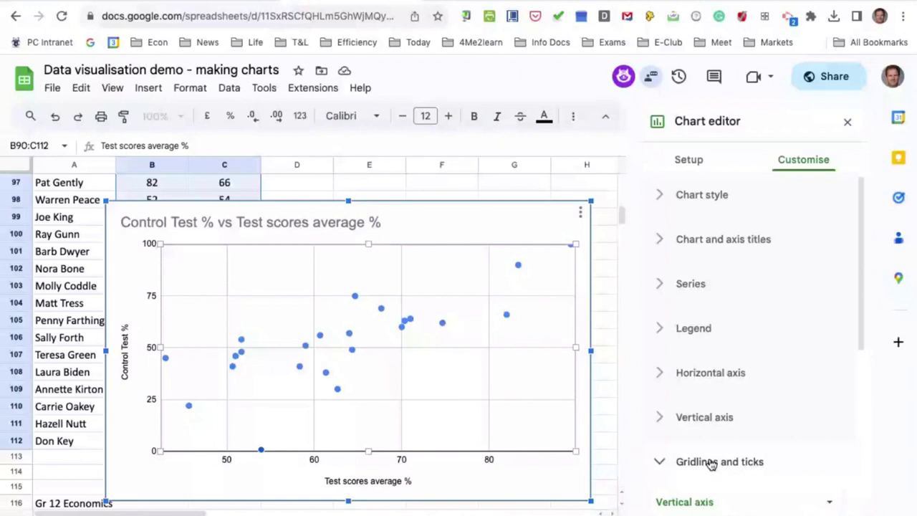
pyautogui.scroll(-3, 788, 444)
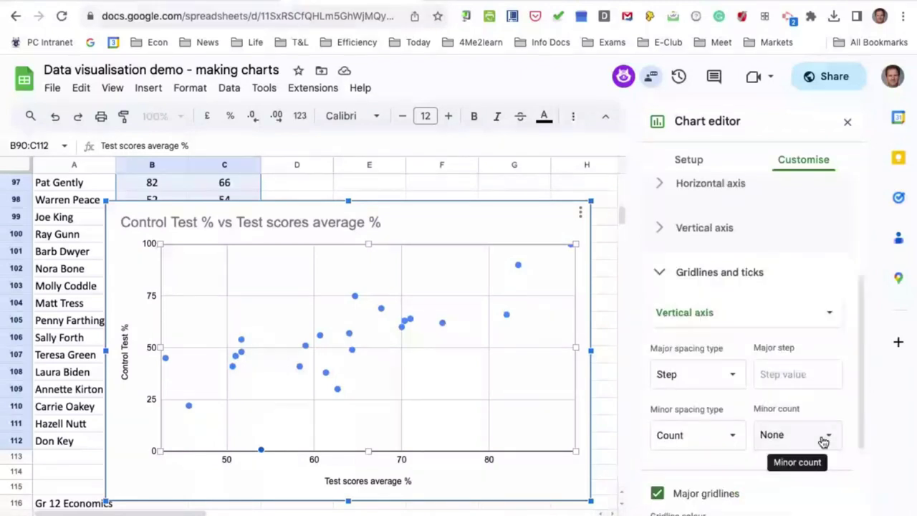
pyautogui.click(825, 439)
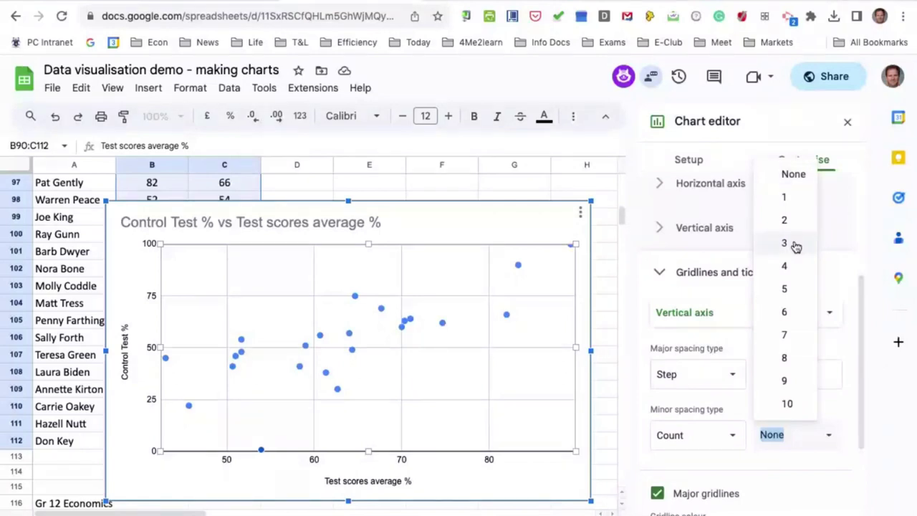
pyautogui.click(786, 266)
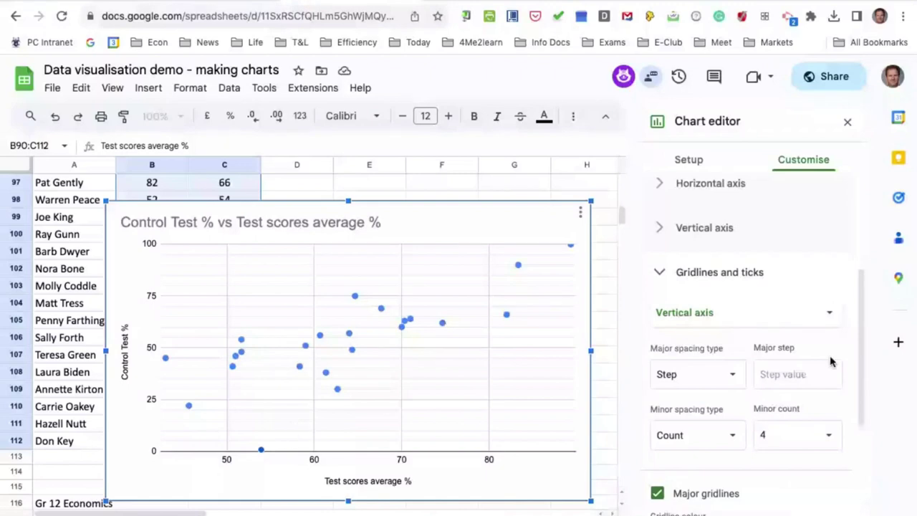
# Set the horizontal axis minor gridline count to 4 and then 5, enlarge the scatter chart further, and finish editing.
pyautogui.click(716, 313)
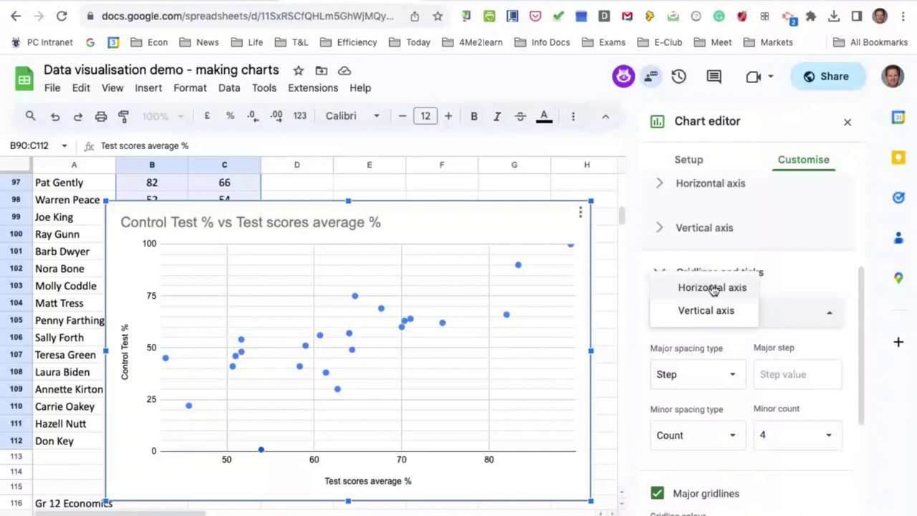
pyautogui.click(712, 288)
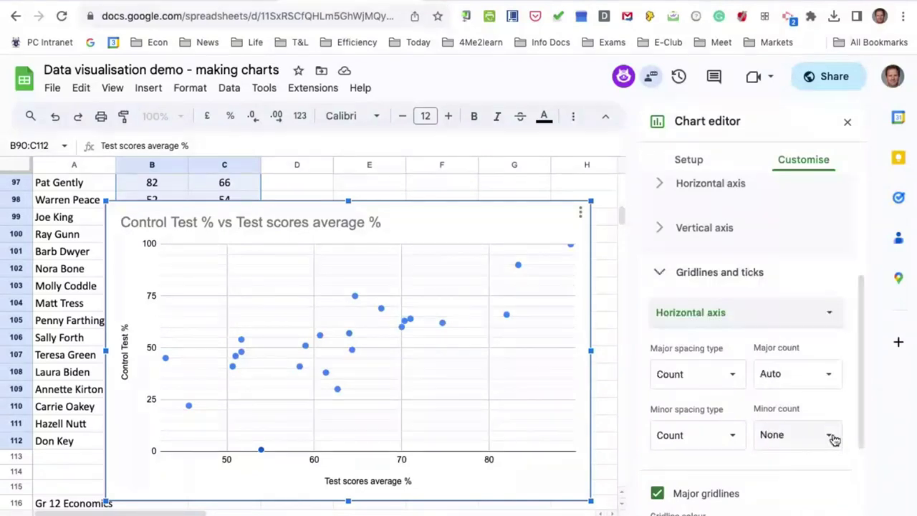
pyautogui.click(832, 439)
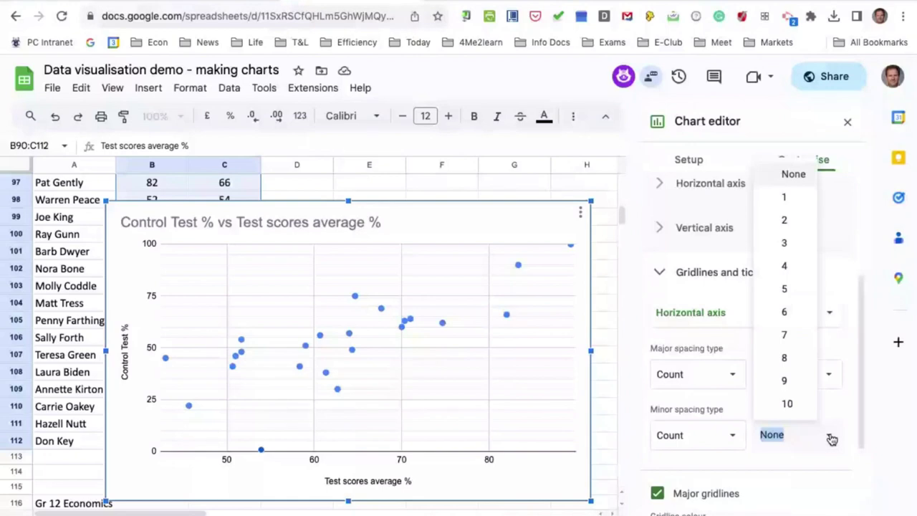
pyautogui.click(784, 265)
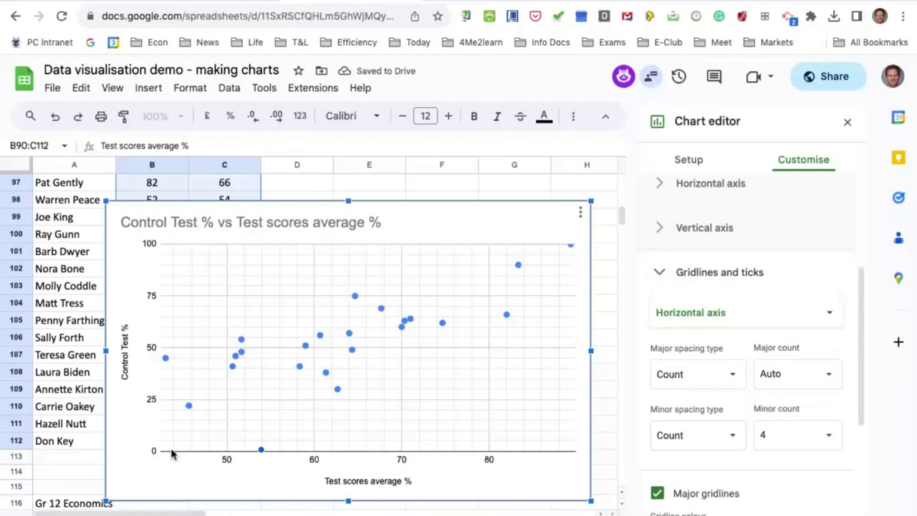
pyautogui.click(795, 435)
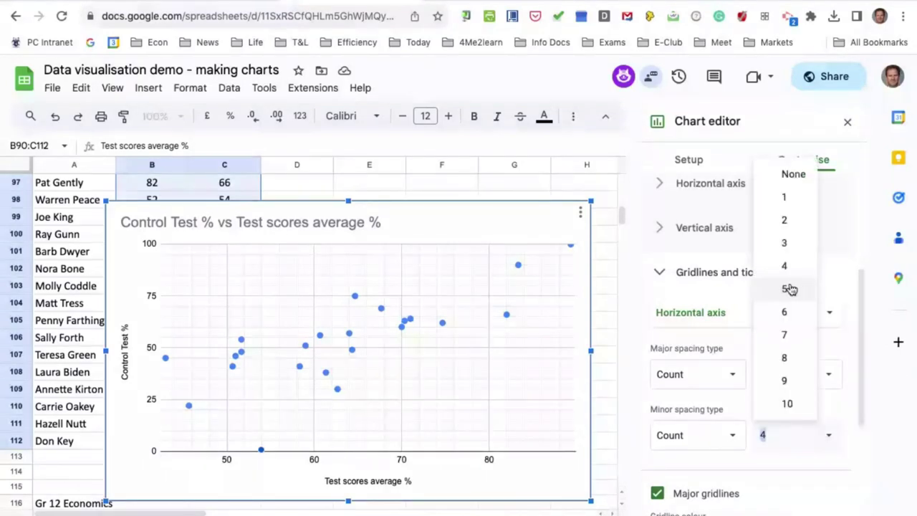
pyautogui.click(788, 289)
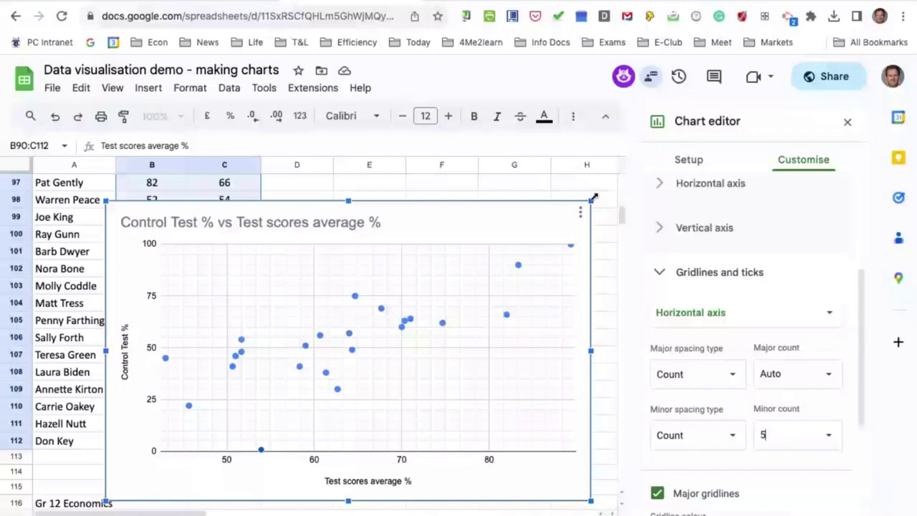
pyautogui.moveTo(594, 197); pyautogui.dragTo(618, 174)
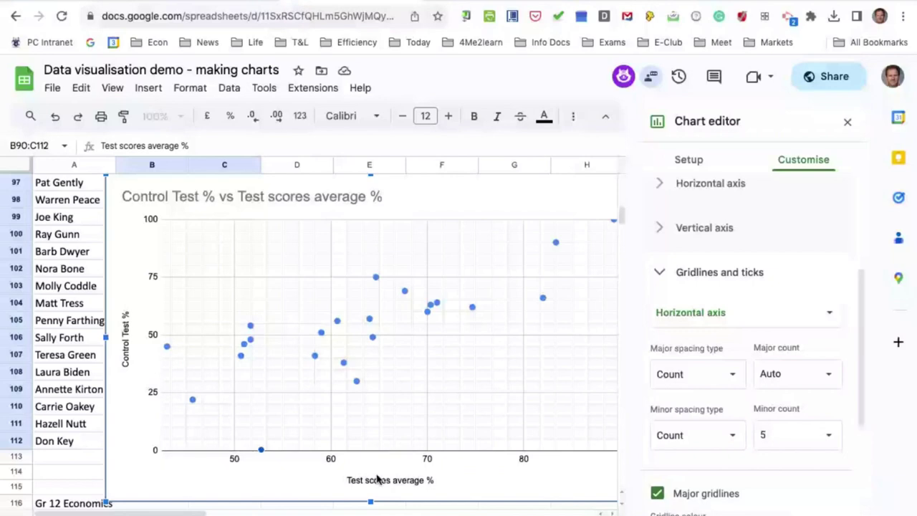
pyautogui.click(845, 124)
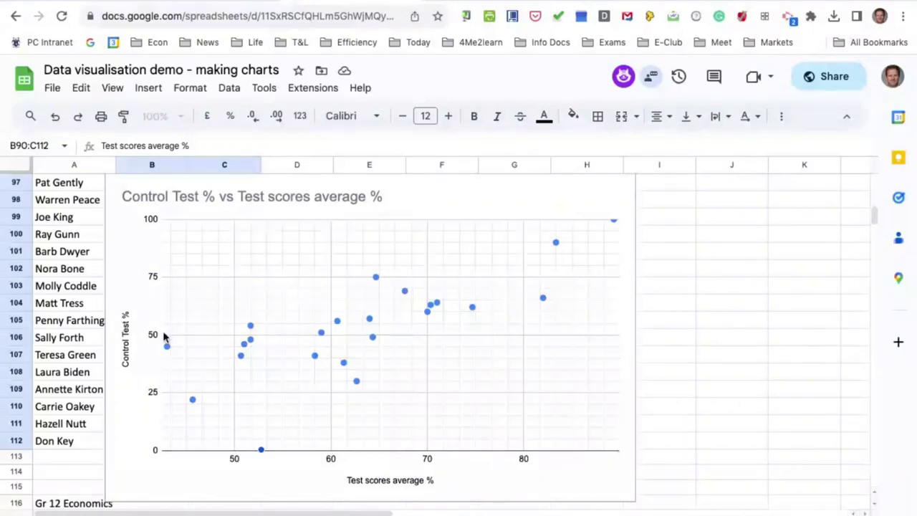
# Show and hide the data labels of the Control Test % series, and add a linear trend line to it.
pyautogui.doubleClick(315, 361)
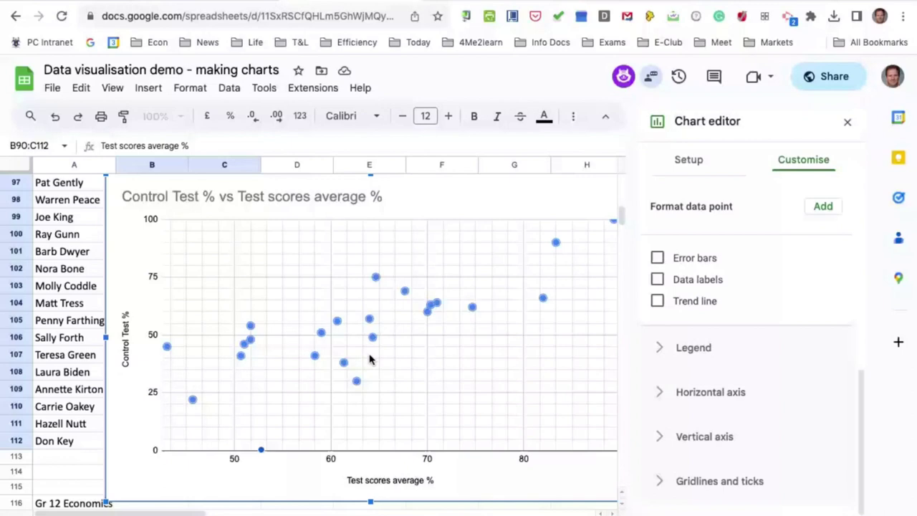
pyautogui.click(658, 279)
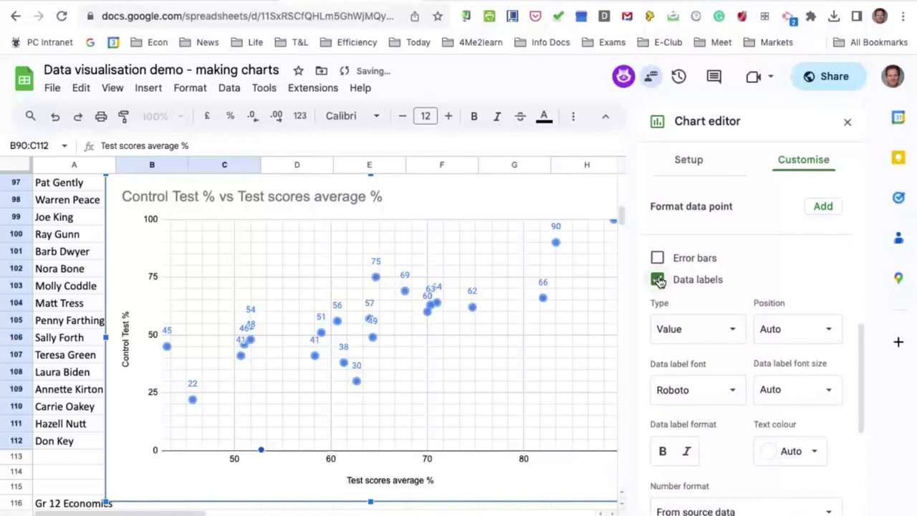
pyautogui.click(658, 280)
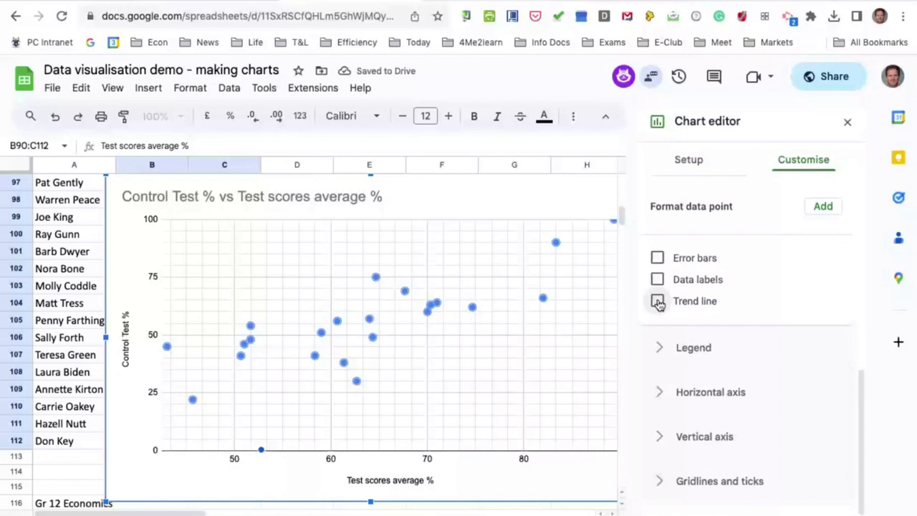
pyautogui.click(658, 302)
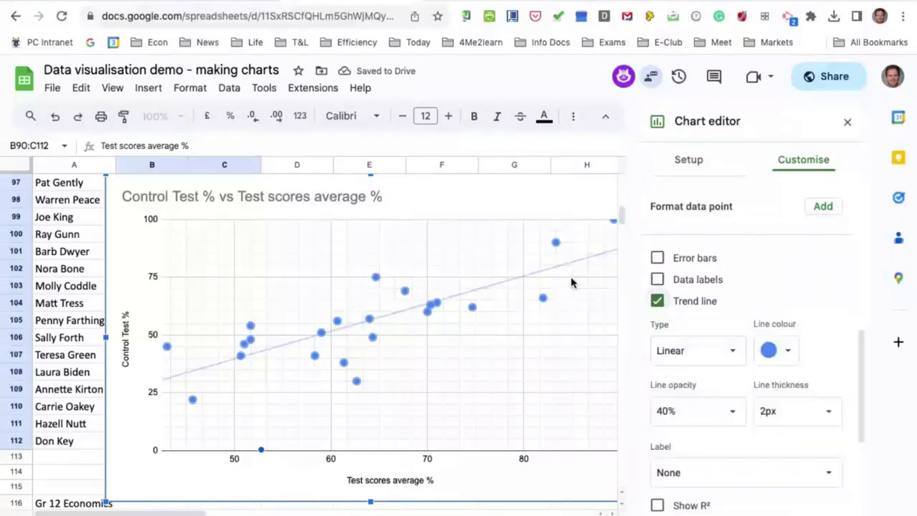
pyautogui.click(846, 121)
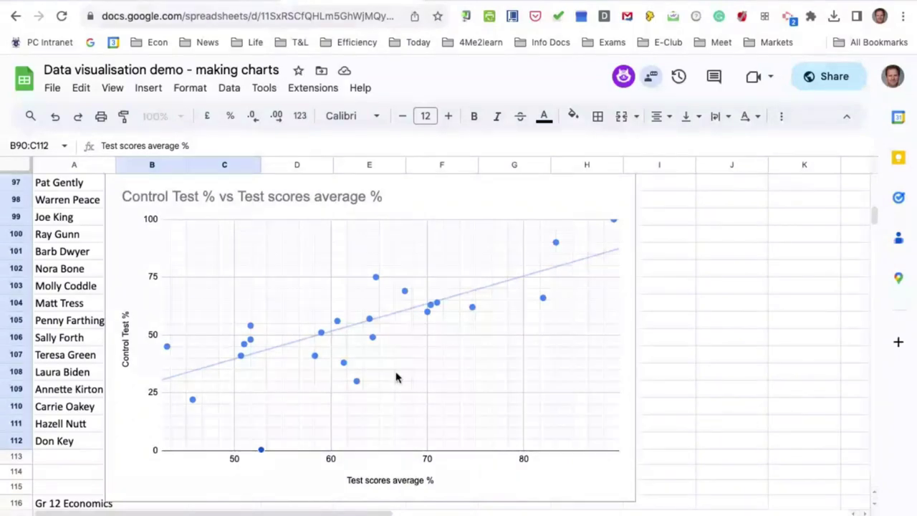
# Label the scatter chart's trend line with its equation and finish editing the chart.
pyautogui.doubleClick(403, 316)
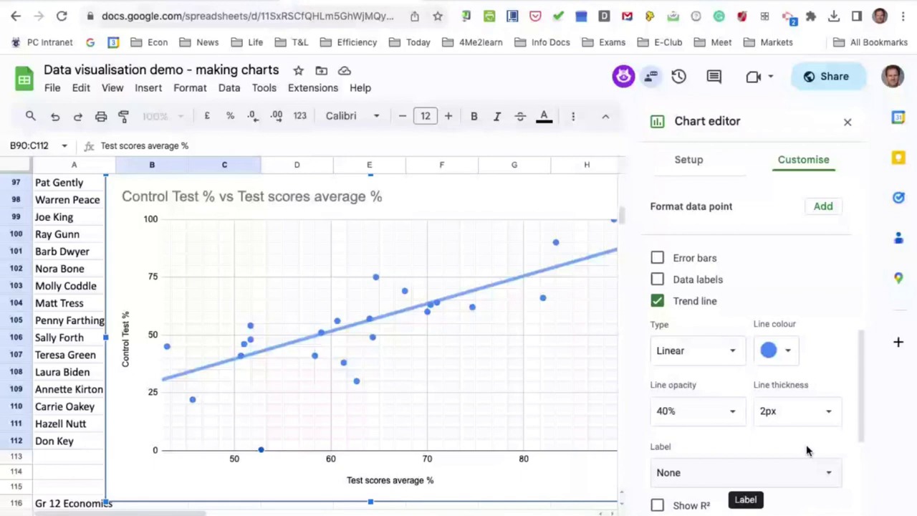
pyautogui.scroll(-1, 726, 404)
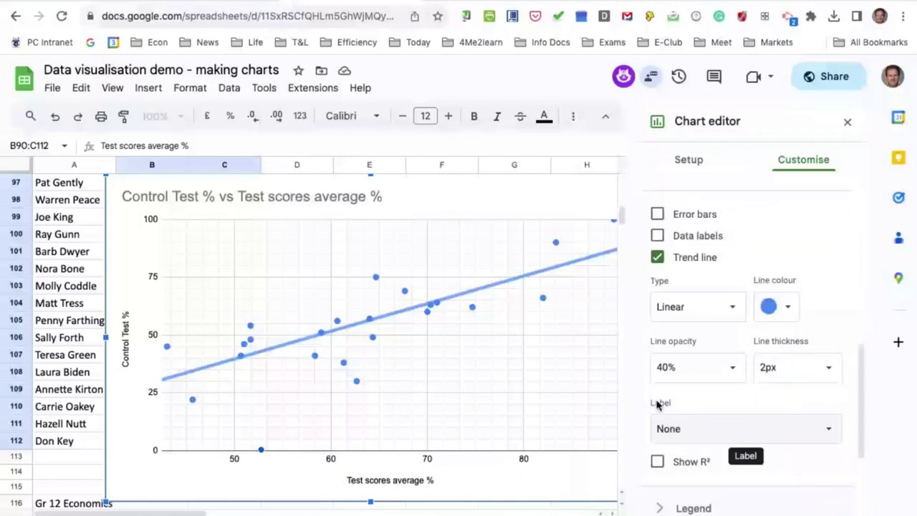
pyautogui.click(829, 429)
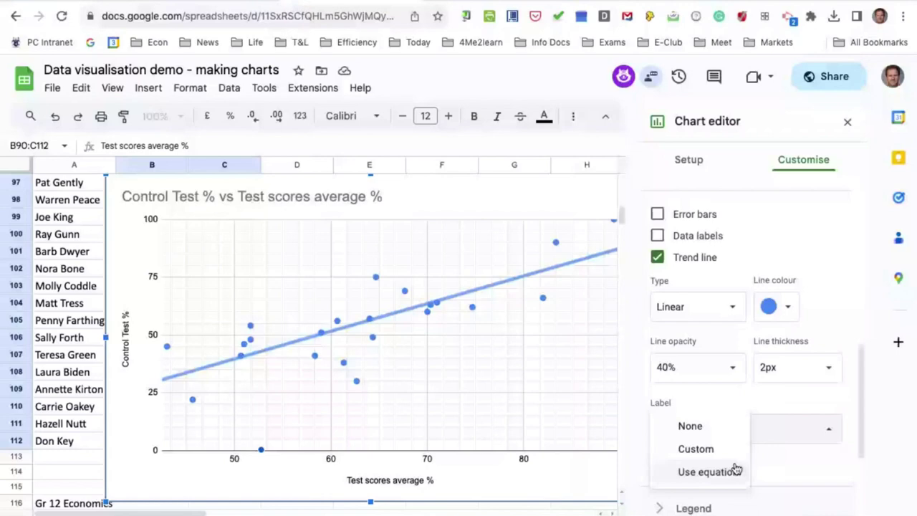
pyautogui.click(736, 469)
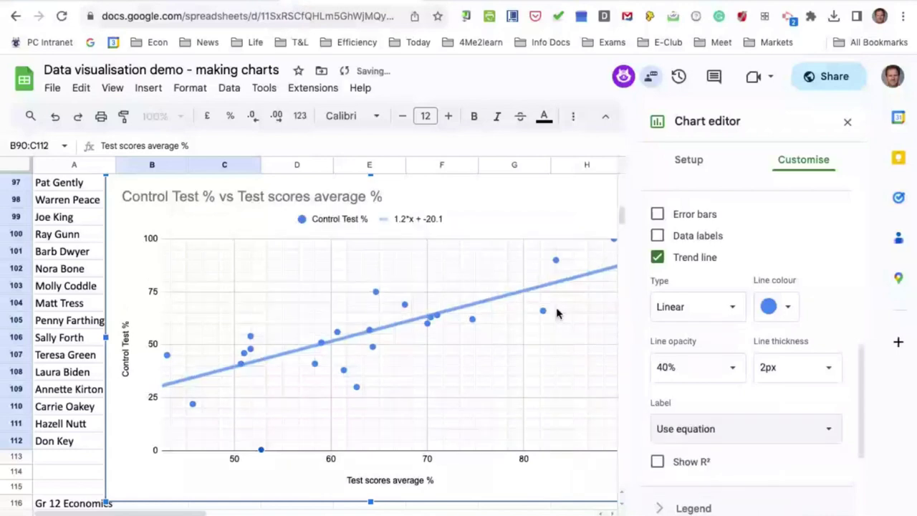
pyautogui.click(847, 124)
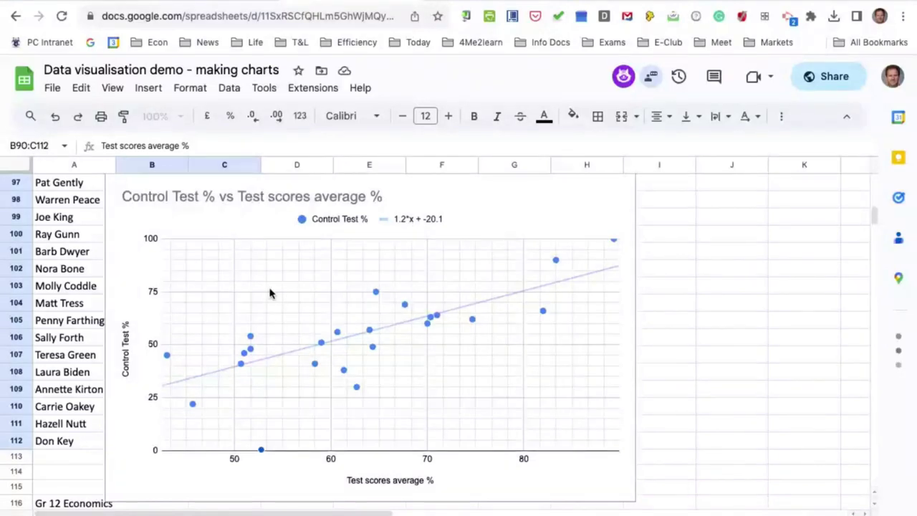
# View the file formats offered for downloading the scatter chart without downloading it.
pyautogui.click(179, 185)
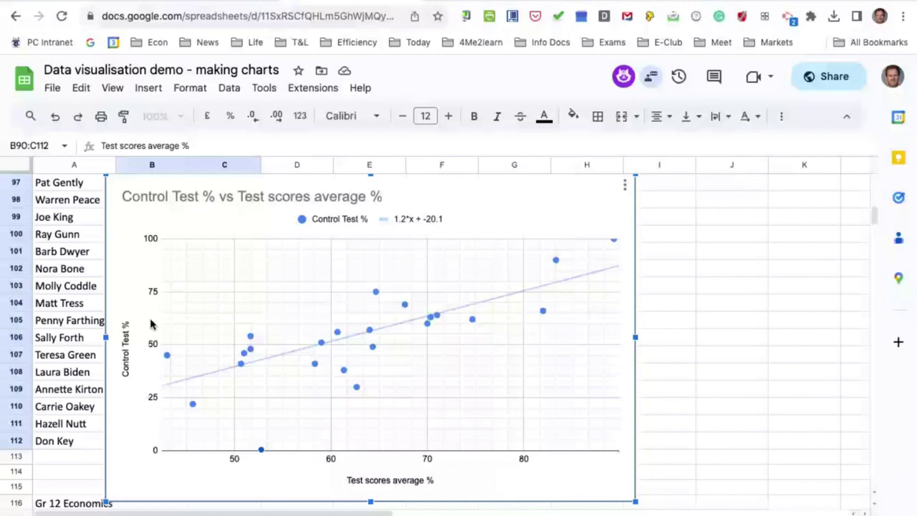
pyautogui.click(731, 234)
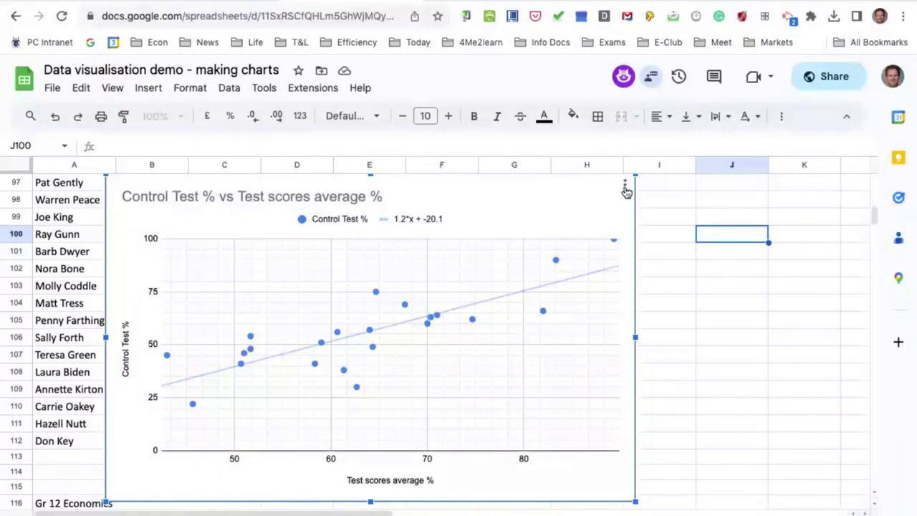
pyautogui.click(625, 189)
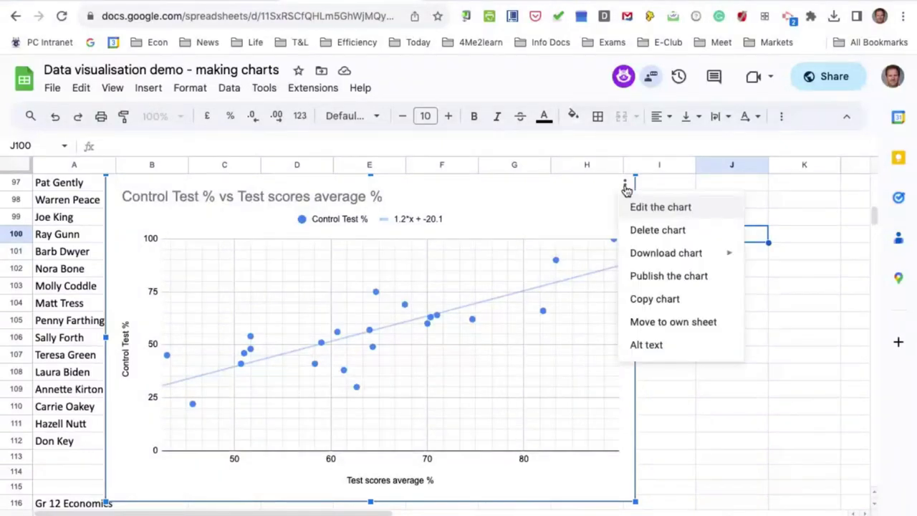
pyautogui.moveTo(666, 253)
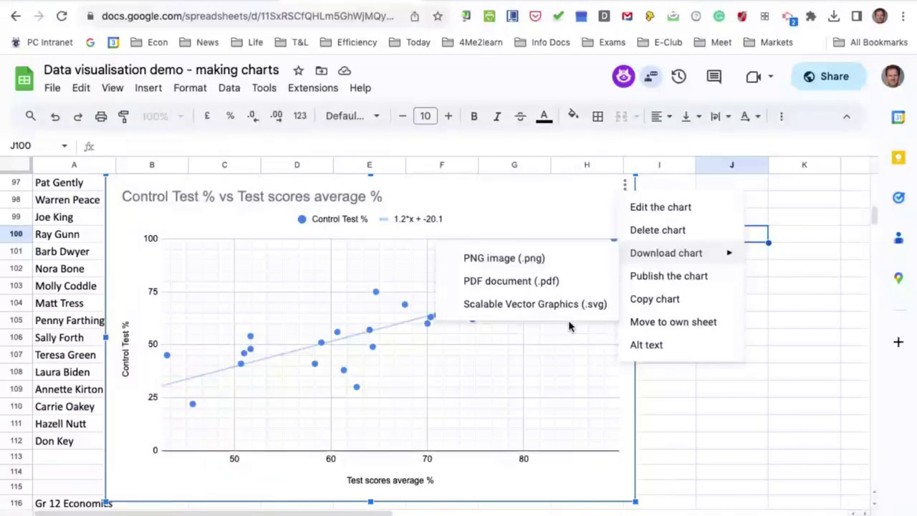
pyautogui.click(730, 423)
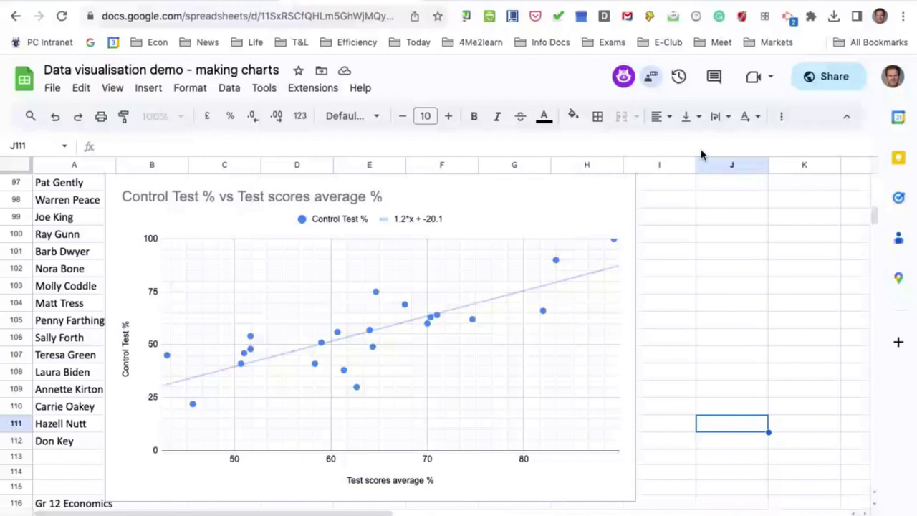
# Move the scatter chart about one column to the right, uncovering the scores in column B.
pyautogui.moveTo(545, 187); pyautogui.dragTo(621, 187)
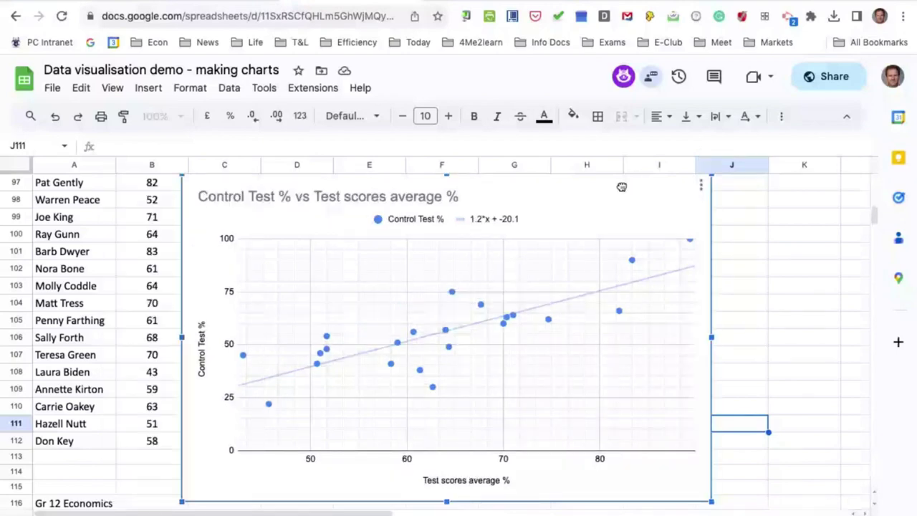
# Move the scatter chart about three columns further right and bring the Gr 12 Economics prelim table beneath it into view.
pyautogui.moveTo(621, 187); pyautogui.dragTo(820, 187)
pyautogui.scroll(-3, 236, 448)
pyautogui.scroll(-1, 236, 447)
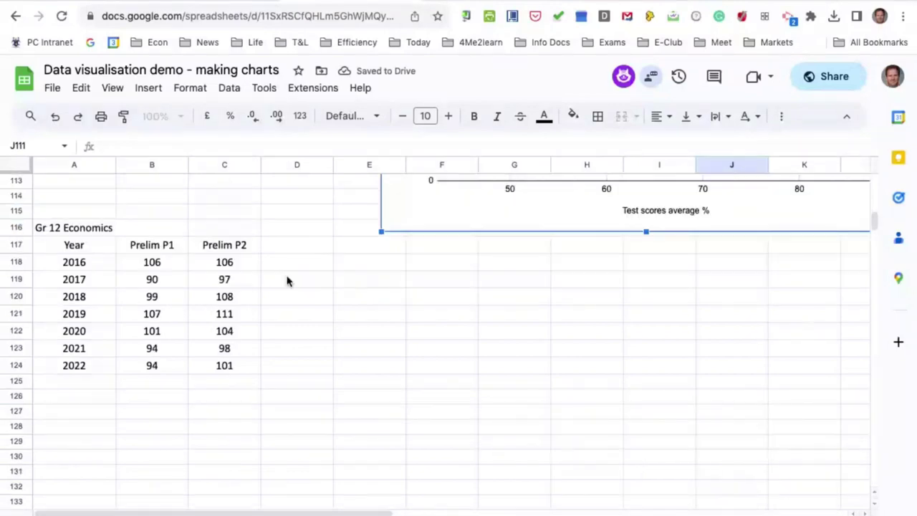
pyautogui.scroll(-1, 287, 281)
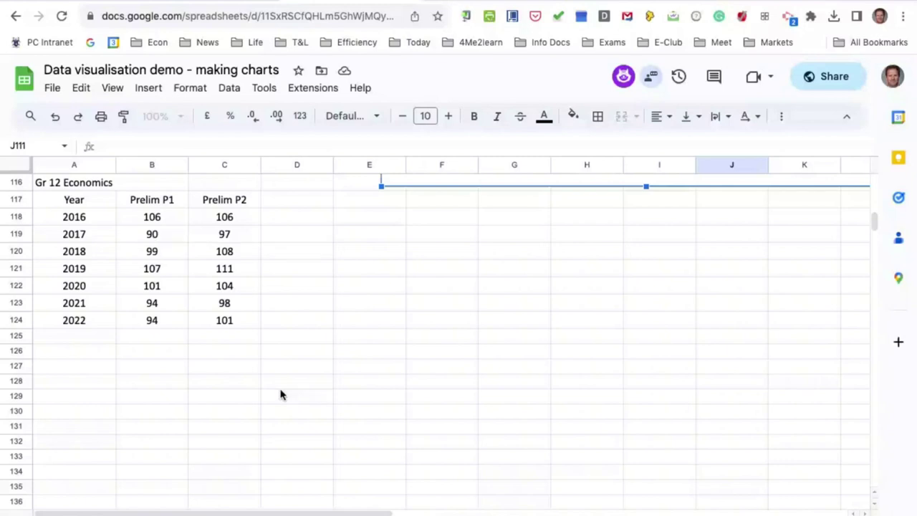
pyautogui.click(441, 350)
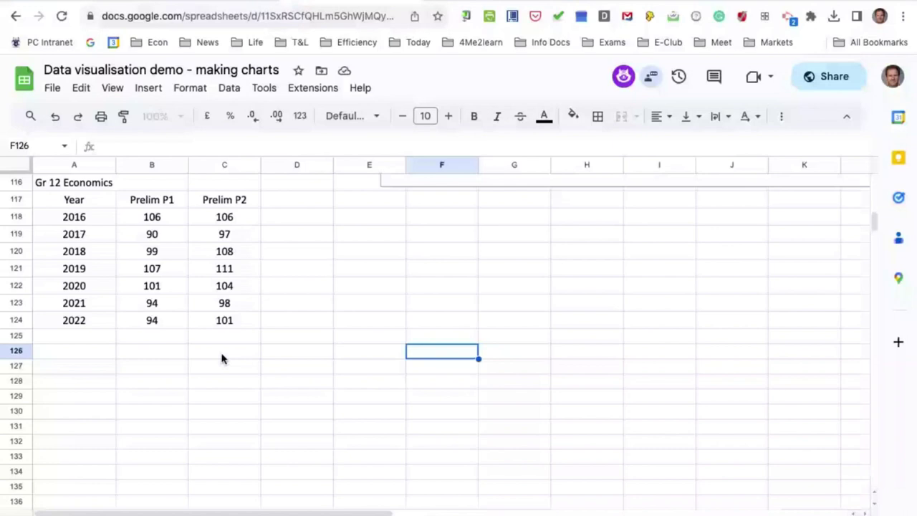
pyautogui.click(230, 413)
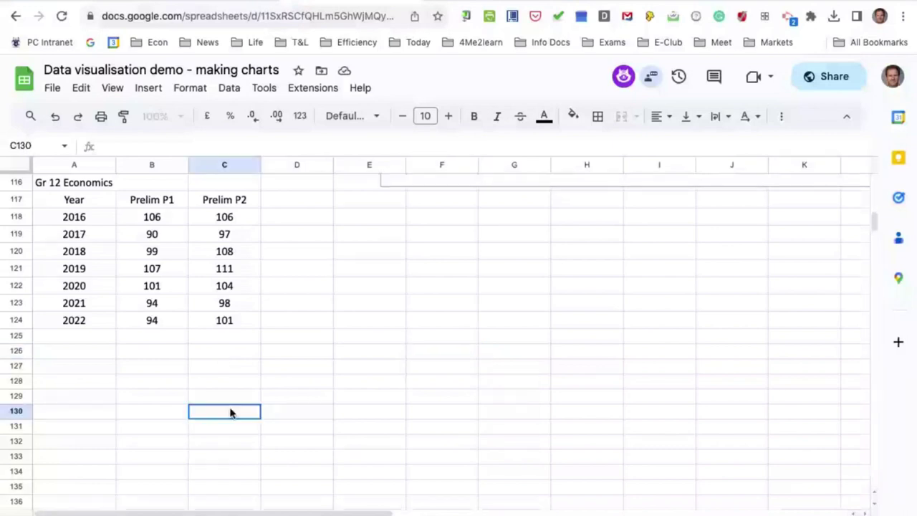
# Insert a scatter chart of the Prelim P1 and Prelim P2 results, including their headers, from range B117:C124.
pyautogui.moveTo(151, 199); pyautogui.dragTo(239, 321)
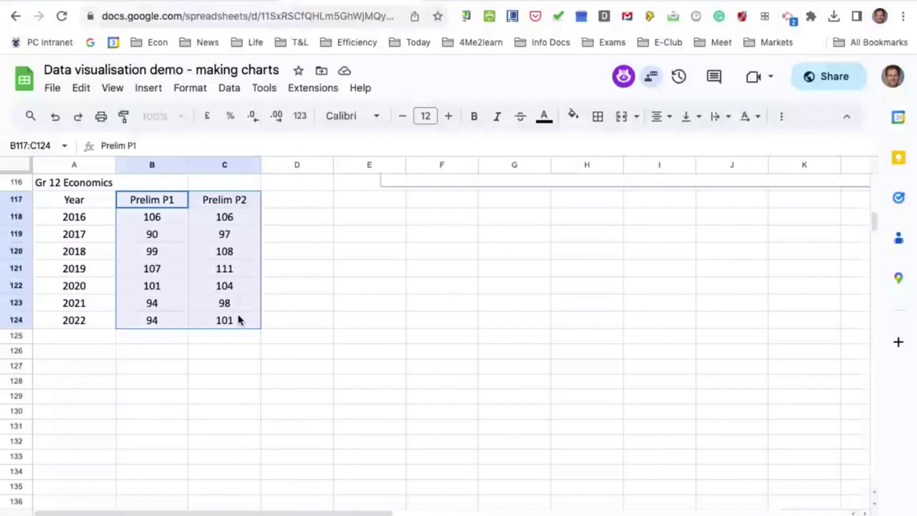
pyautogui.click(148, 88)
pyautogui.click(168, 205)
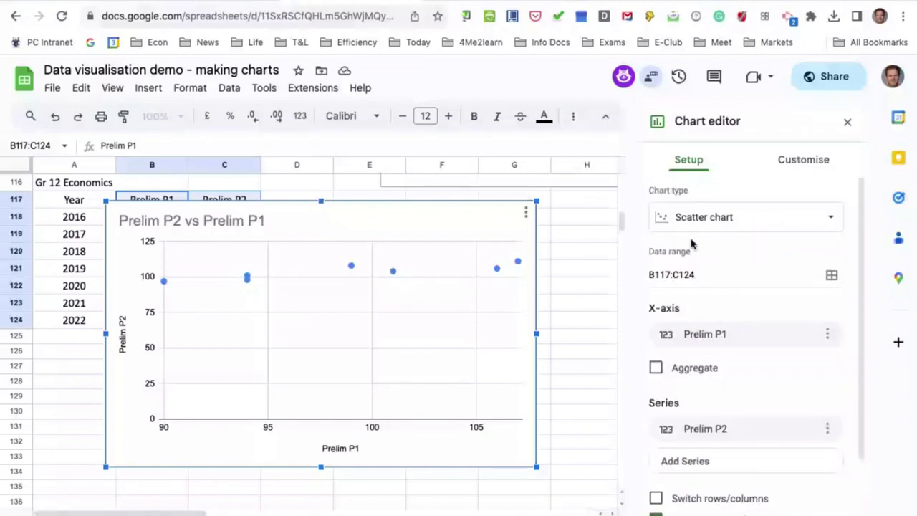
pyautogui.scroll(-1, 735, 364)
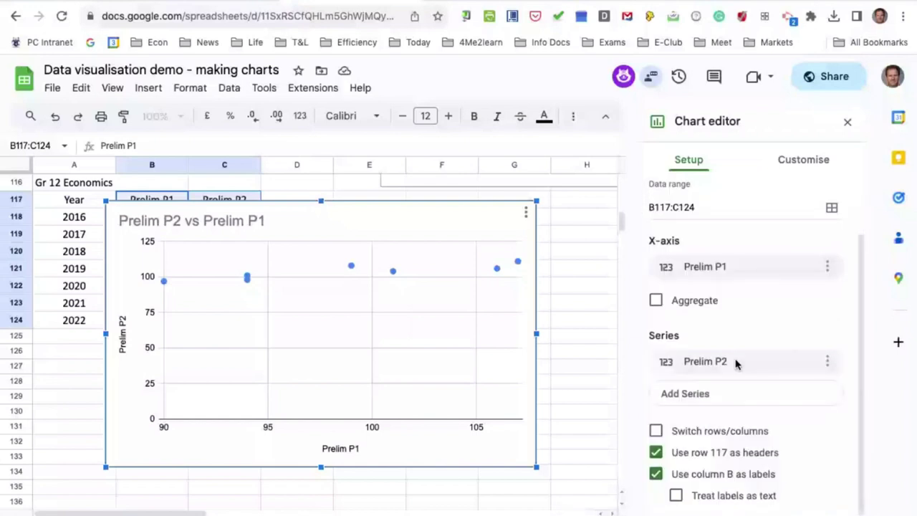
# Add a linear trend line to the Prelim P2 series of the new scatter chart.
pyautogui.click(334, 267)
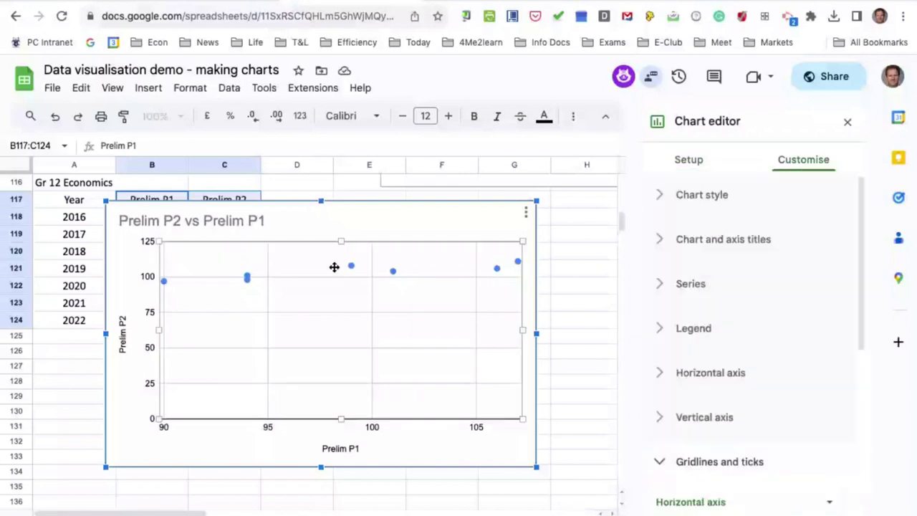
pyautogui.click(351, 266)
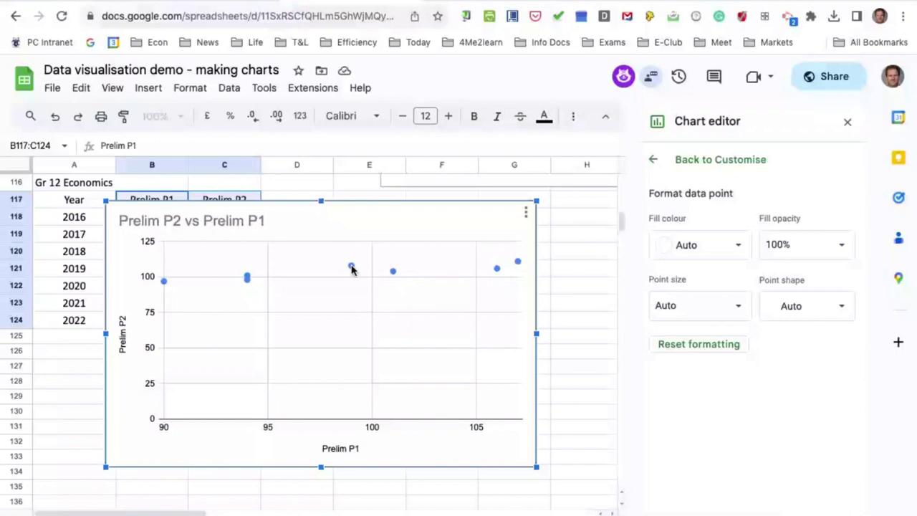
pyautogui.press('Escape')
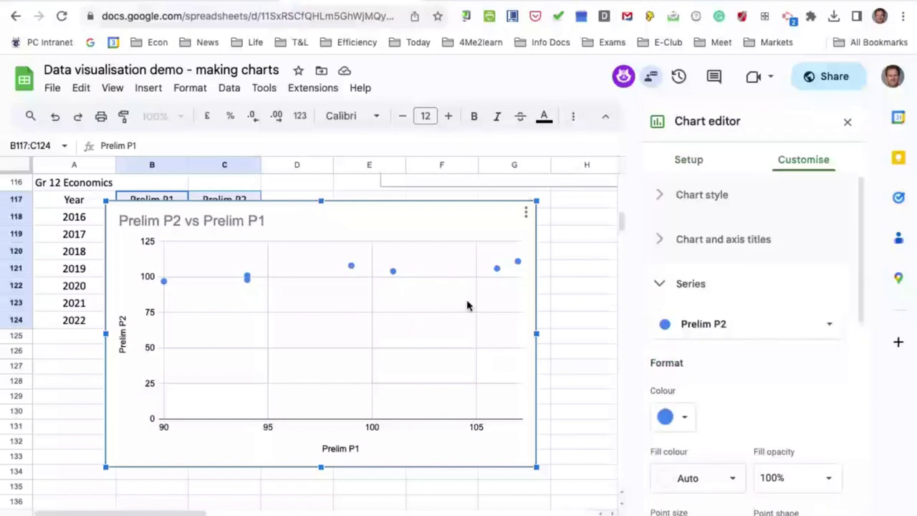
pyautogui.doubleClick(495, 269)
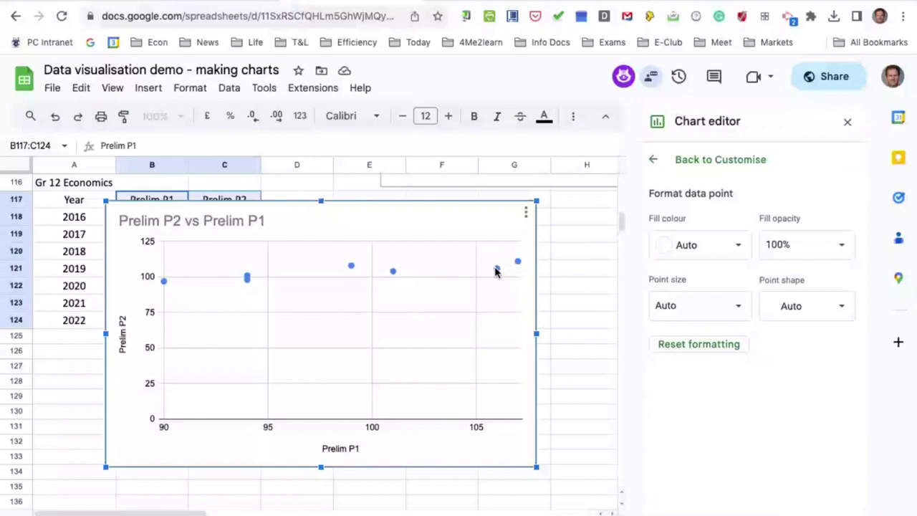
pyautogui.press('Escape')
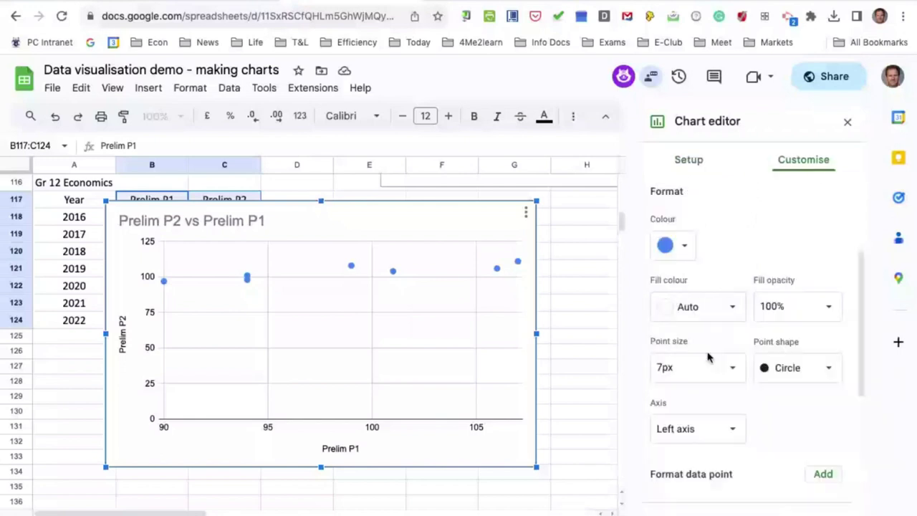
pyautogui.scroll(-2, 708, 357)
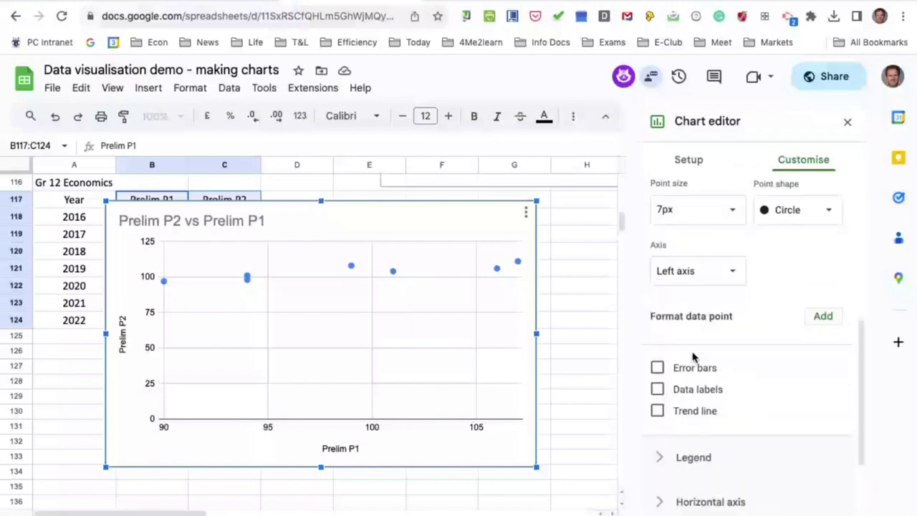
pyautogui.click(694, 411)
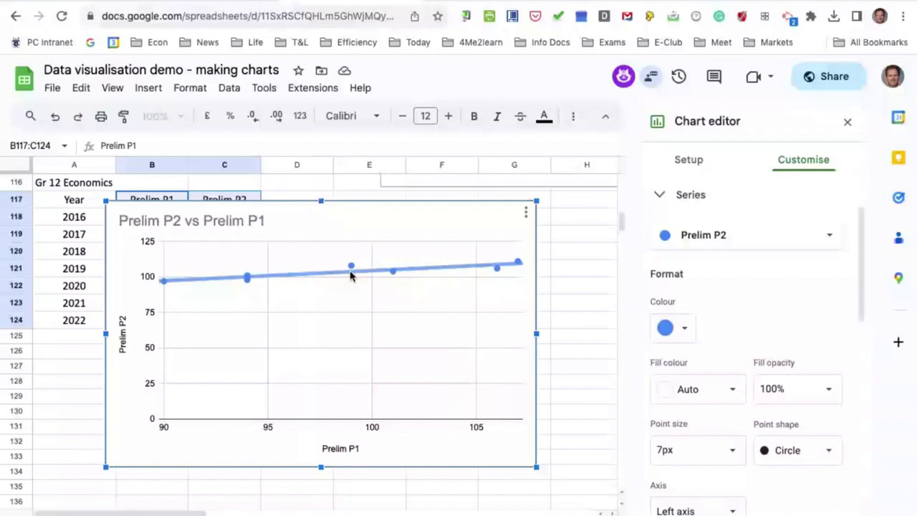
# Label the Prelim P2 trend line with its equation and finish editing the chart.
pyautogui.scroll(2, 754, 347)
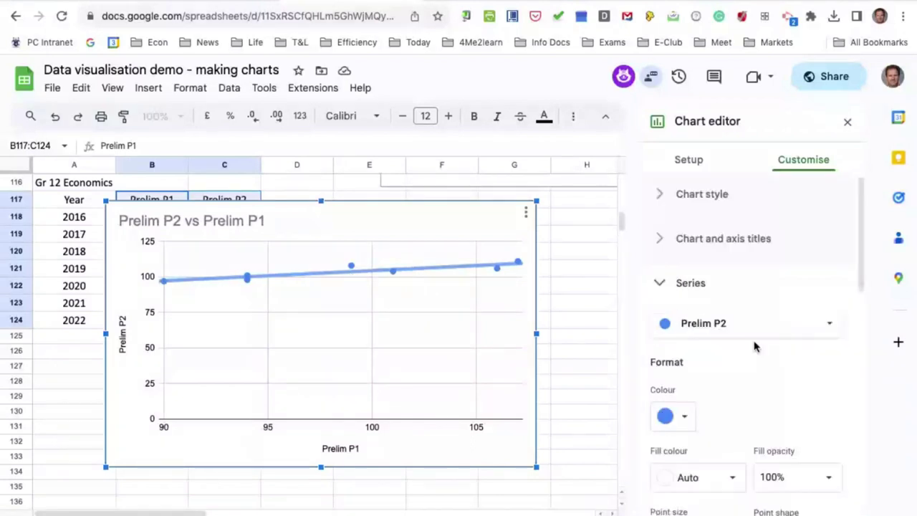
pyautogui.scroll(-5, 755, 347)
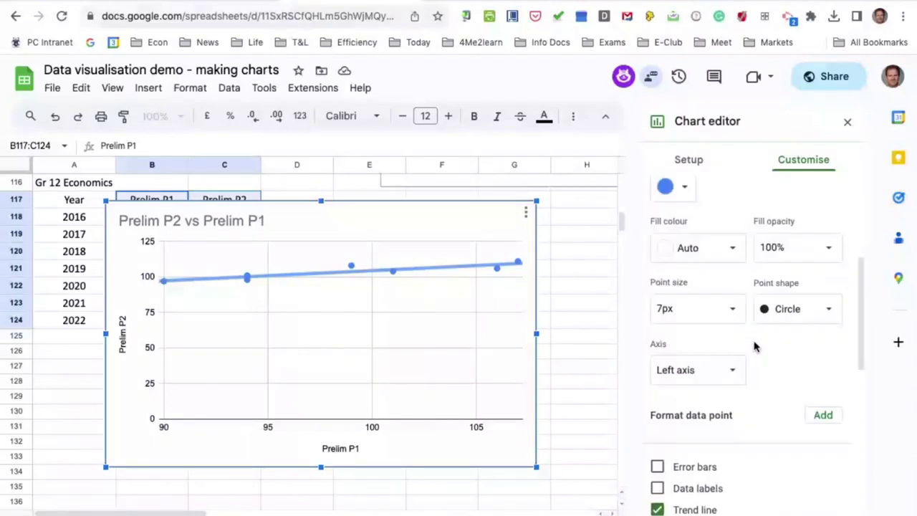
pyautogui.scroll(2, 754, 347)
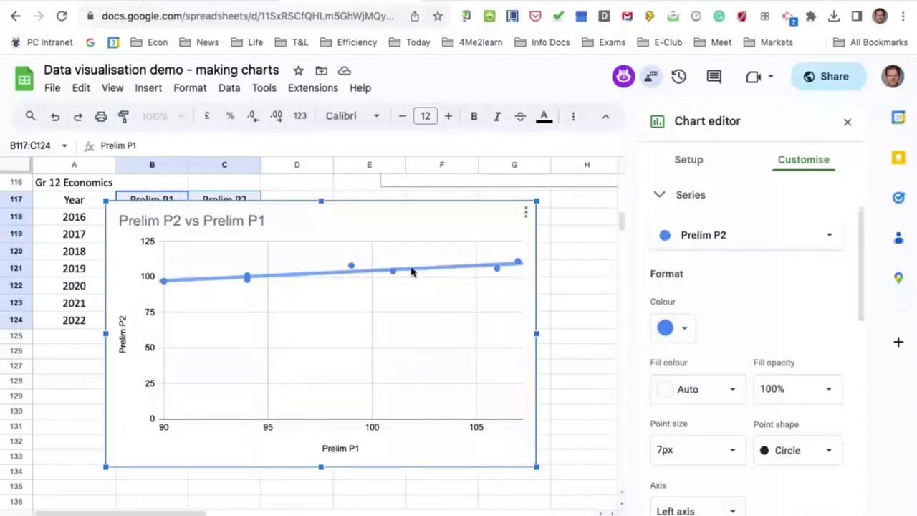
pyautogui.scroll(-2, 777, 330)
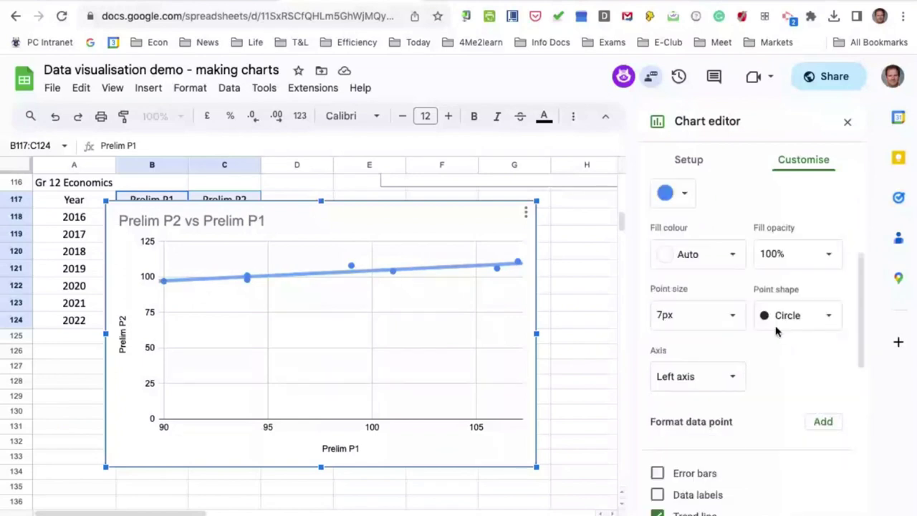
pyautogui.scroll(-5, 778, 331)
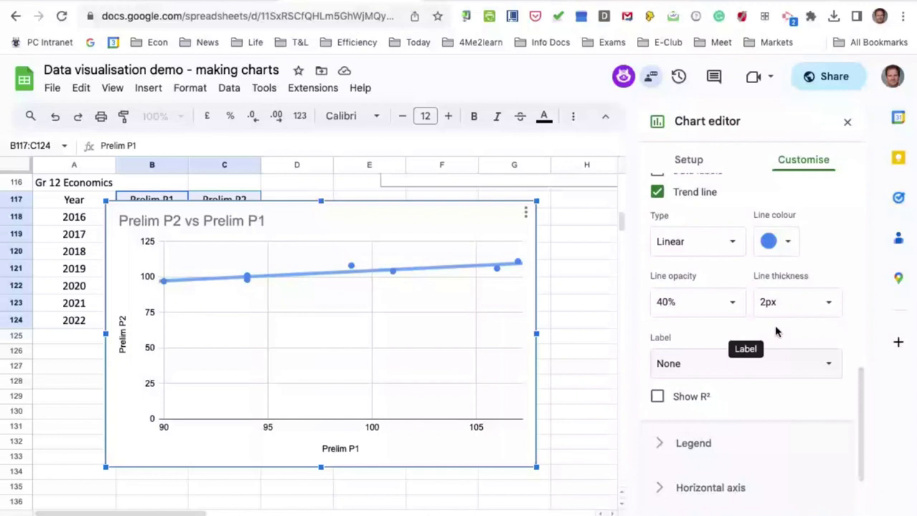
pyautogui.click(745, 363)
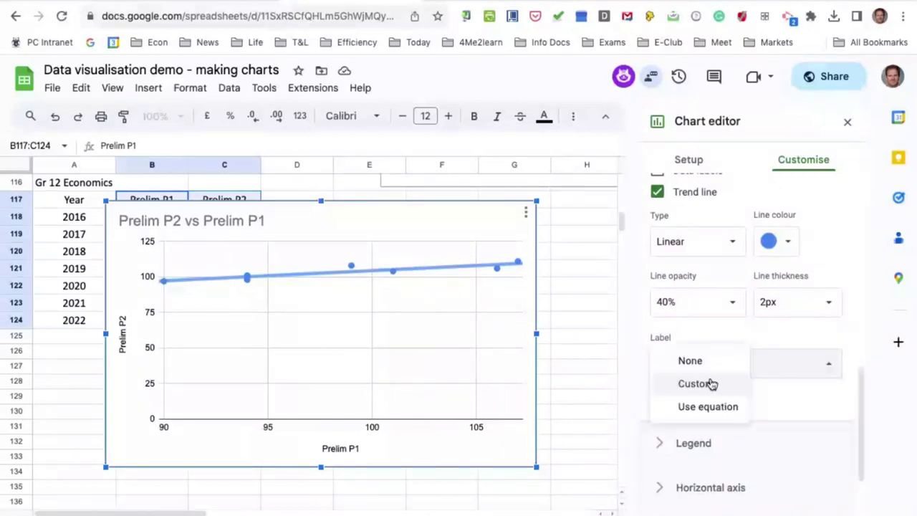
pyautogui.click(707, 406)
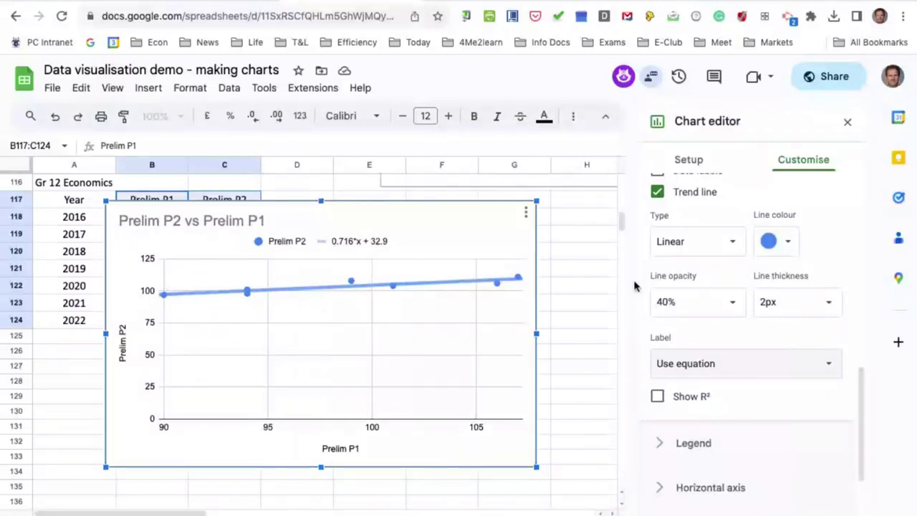
pyautogui.click(598, 285)
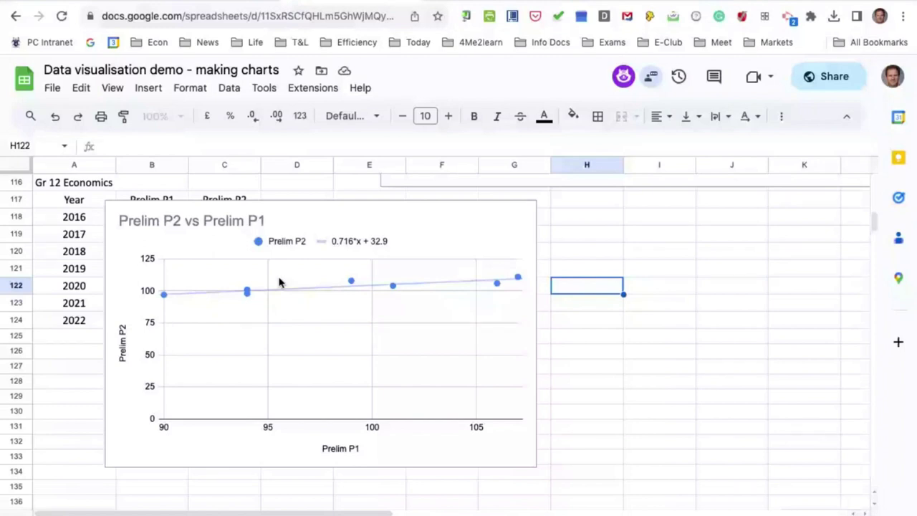
pyautogui.click(621, 251)
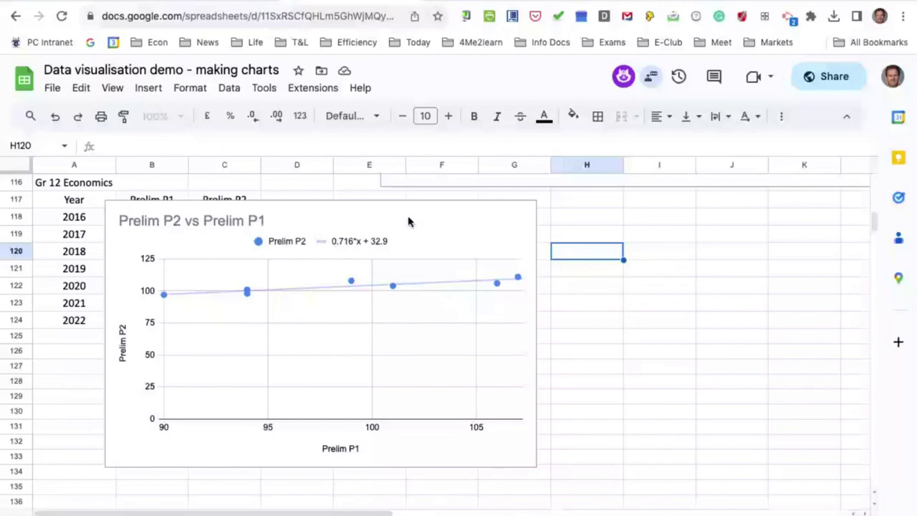
# Move the Prelim P2 vs Prelim P1 chart about three columns to the right and slightly down, clear of the Gr 12 Economics table.
pyautogui.hotkey('ctrl', 'Tab')
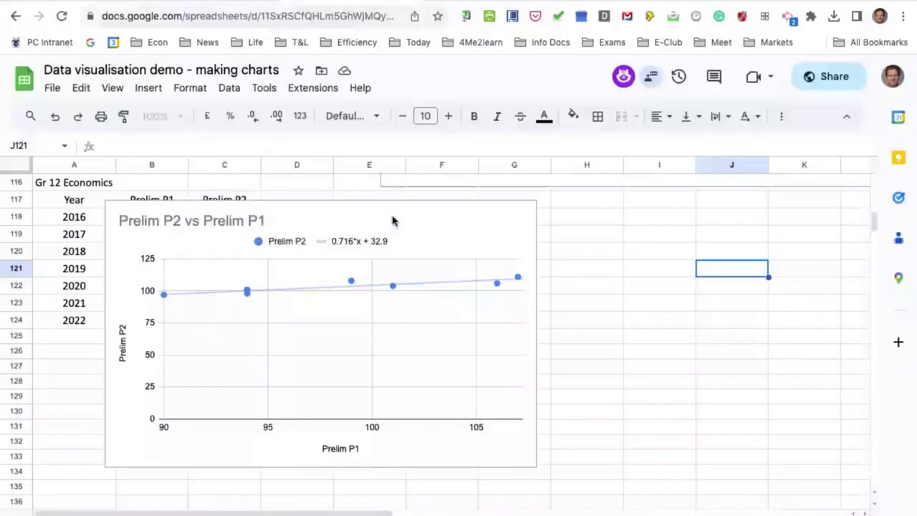
pyautogui.moveTo(391, 220); pyautogui.dragTo(605, 217)
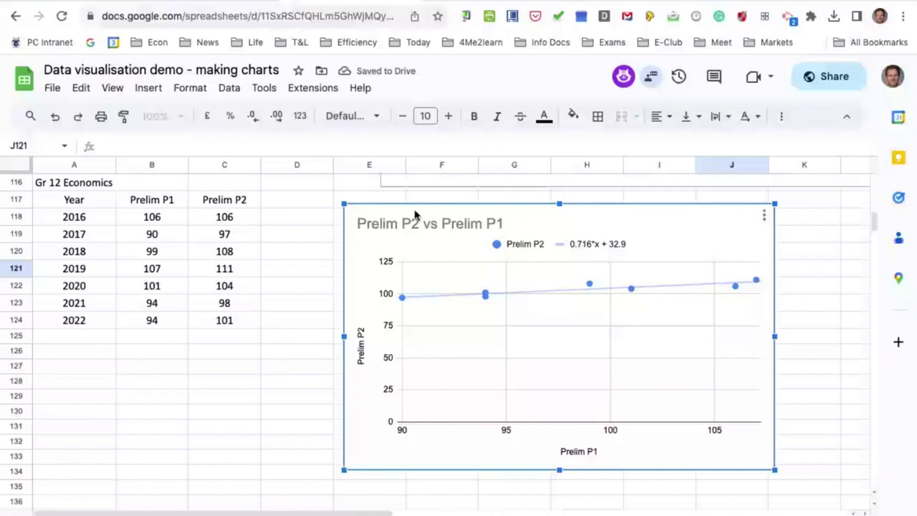
pyautogui.moveTo(414, 215); pyautogui.dragTo(403, 227)
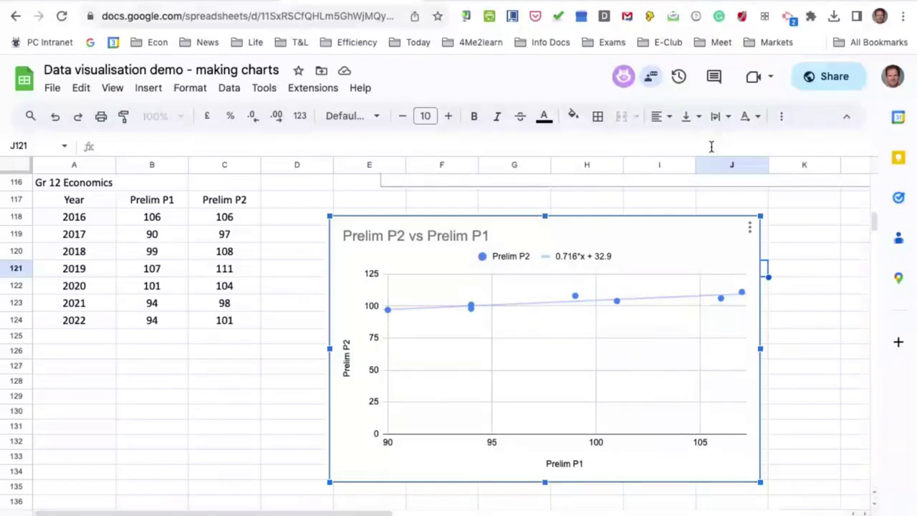
# View the spreadsheet's sharing settings and the suggested people to add, and leave without changing access.
pyautogui.click(813, 146)
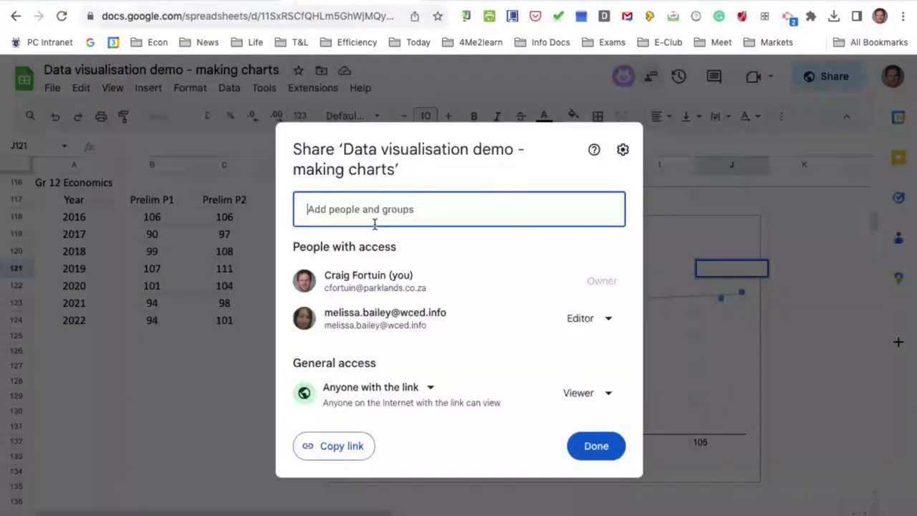
pyautogui.click(374, 222)
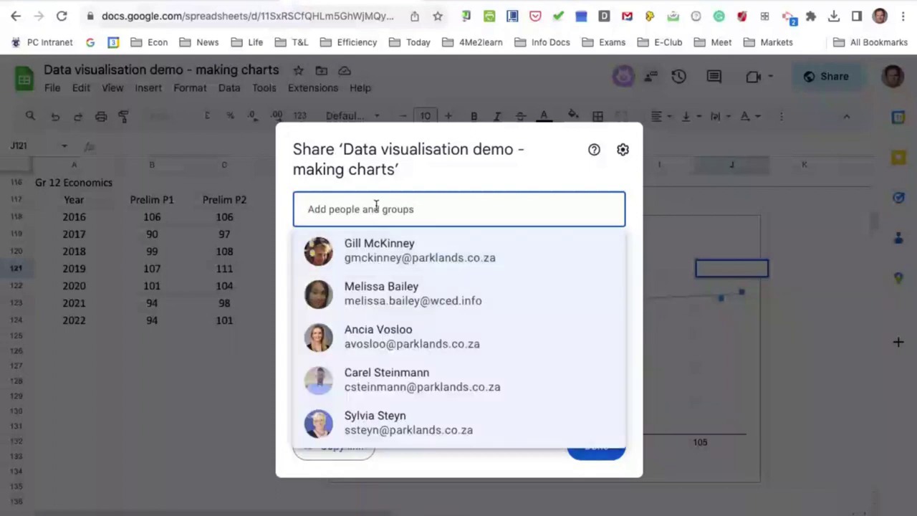
pyautogui.click(793, 310)
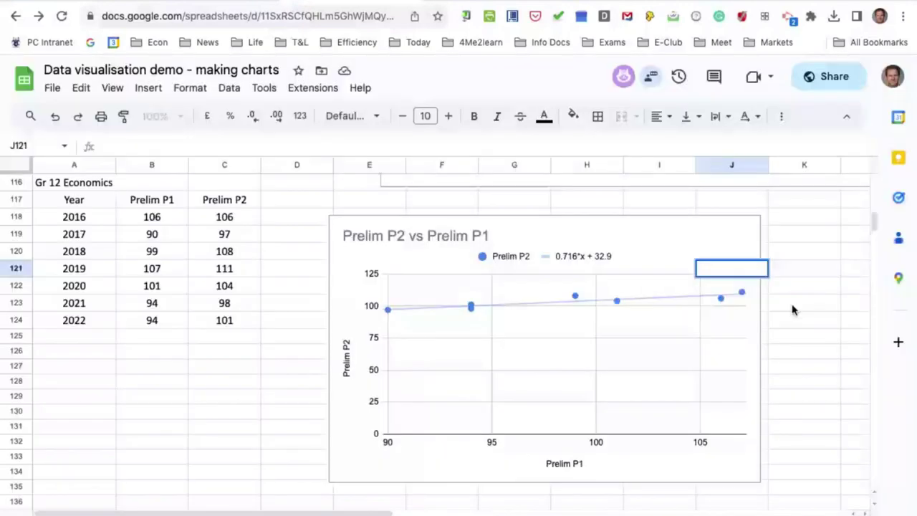
pyautogui.click(793, 308)
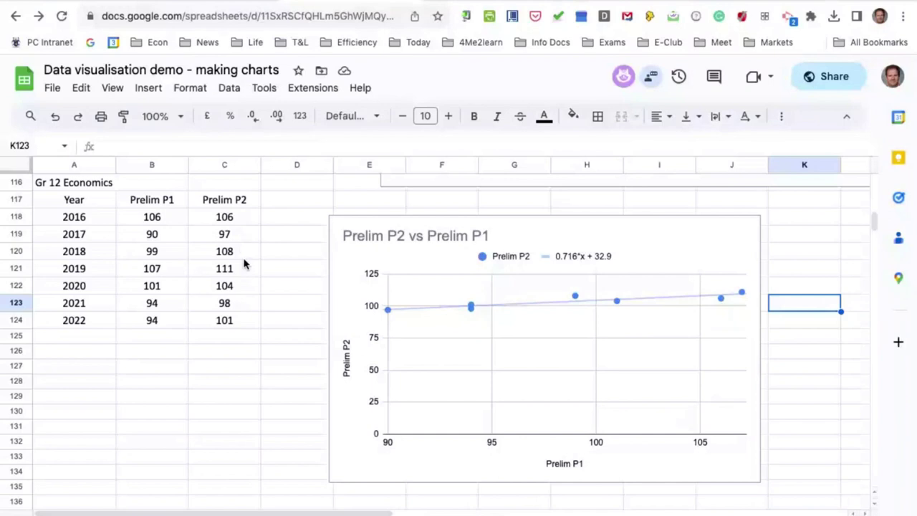
# Move the spreadsheet file to the WCED TRAINING folder.
pyautogui.click(322, 72)
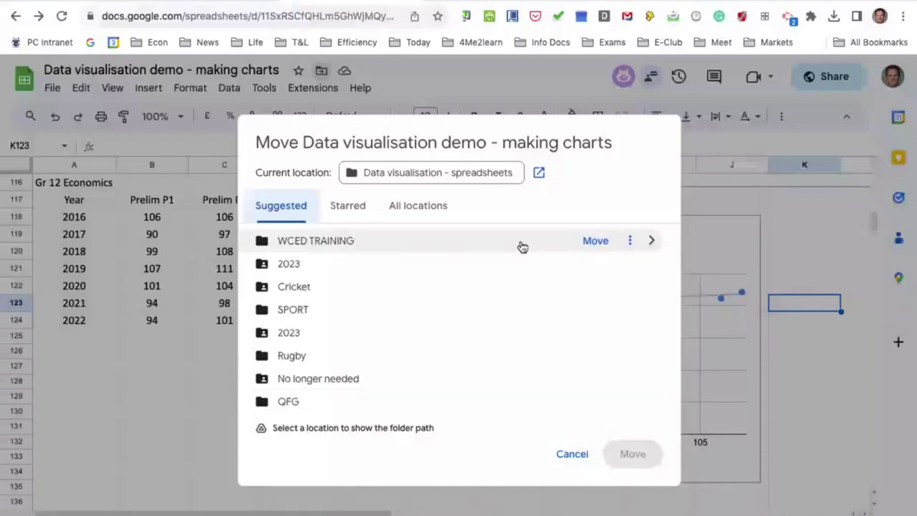
pyautogui.click(595, 241)
pyautogui.press('Return')
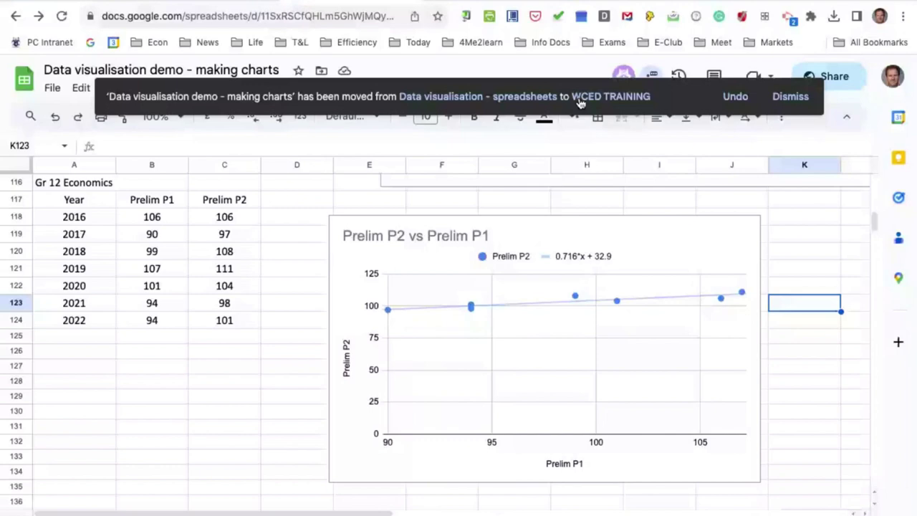
# Open the WCED TRAINING folder, view all locations the spreadsheet could be moved to, and return to the spreadsheet without moving it.
pyautogui.click(621, 97)
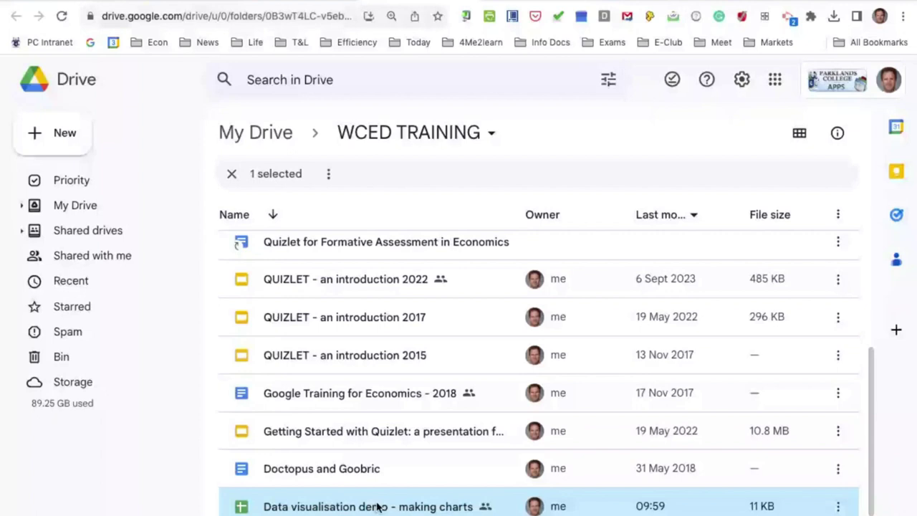
pyautogui.rightClick(377, 506)
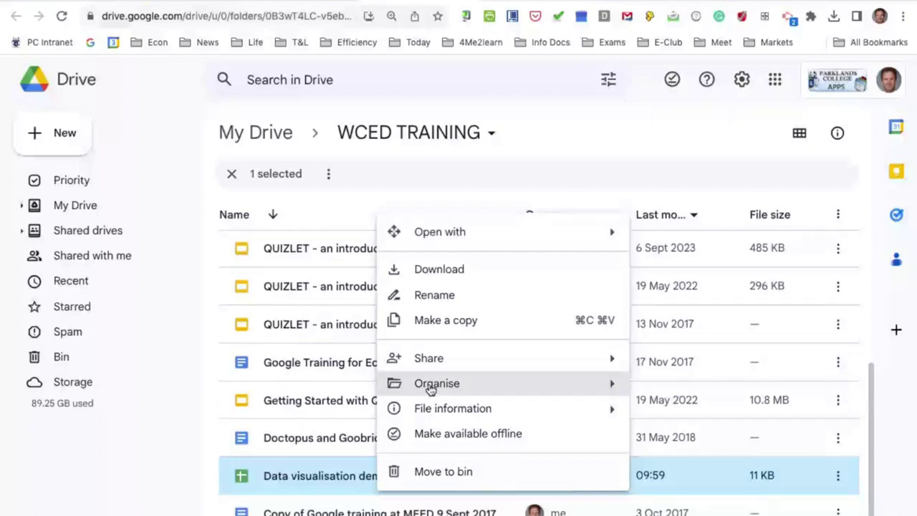
pyautogui.click(430, 384)
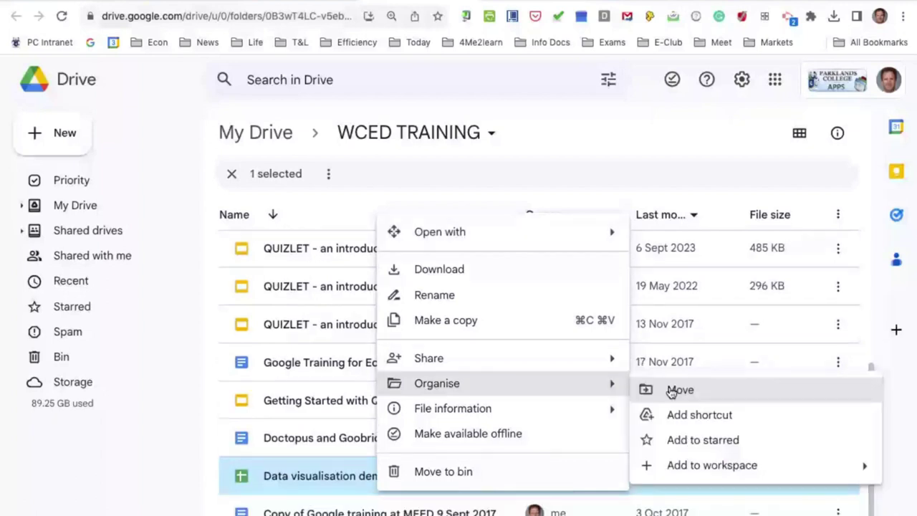
pyautogui.scroll(1, 595, 368)
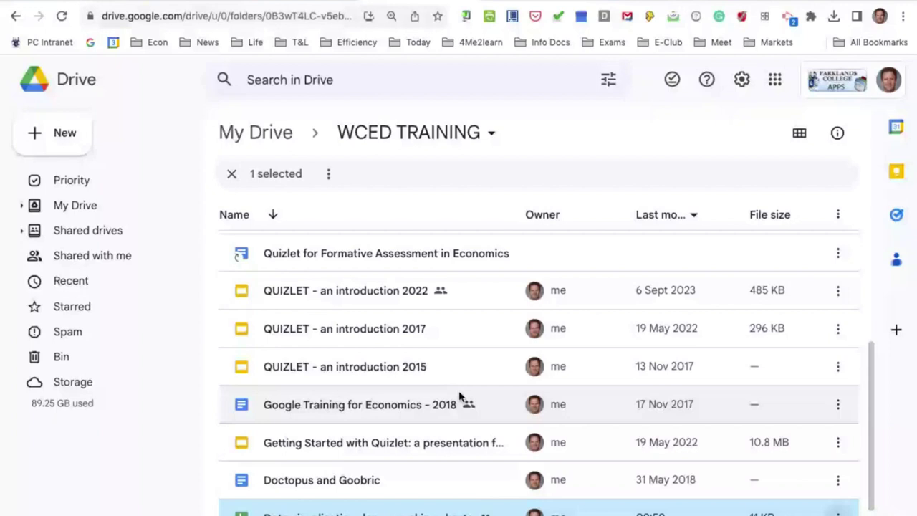
pyautogui.press('z')
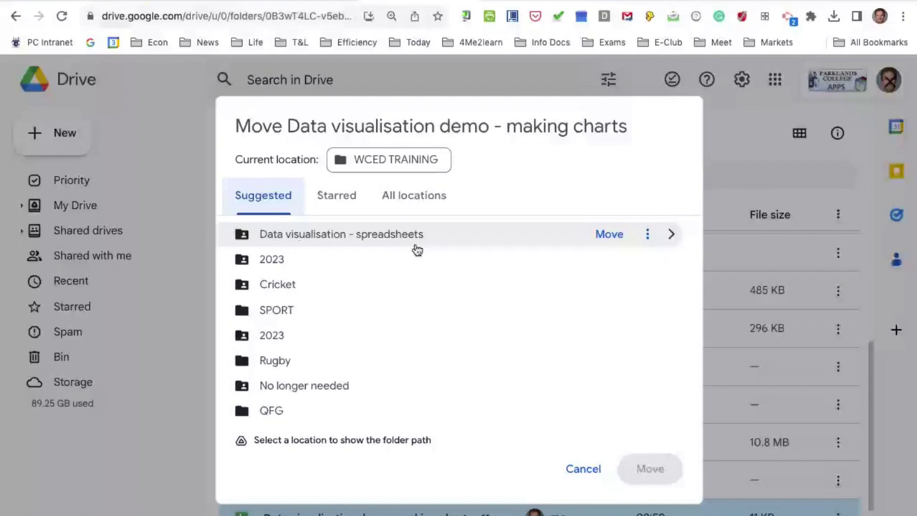
pyautogui.click(401, 199)
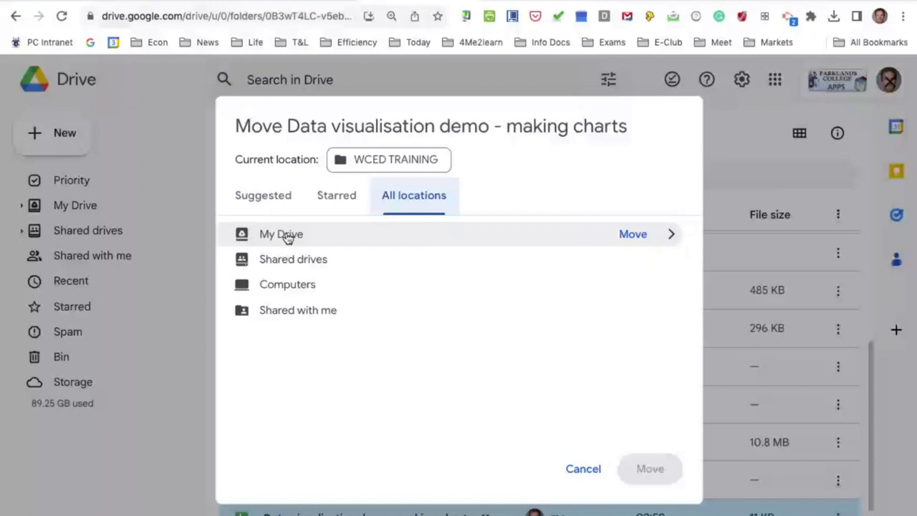
pyautogui.press('Escape')
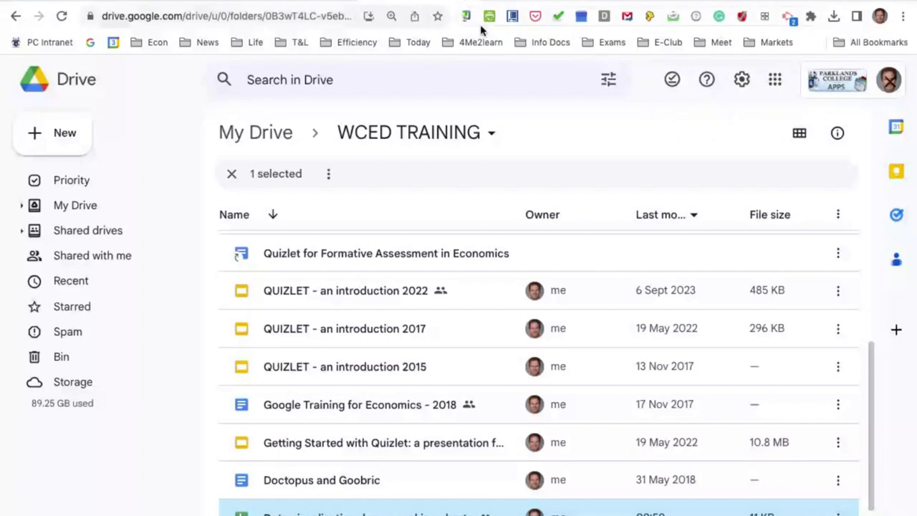
pyautogui.hotkey('alt', 'Left')
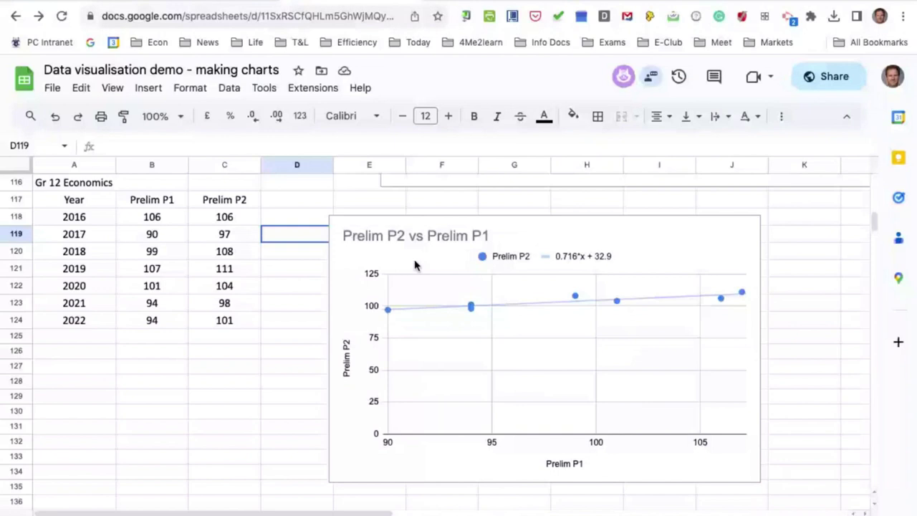
pyautogui.press('Down')
pyautogui.press('Down')
pyautogui.press('Down')
pyautogui.press('Down')
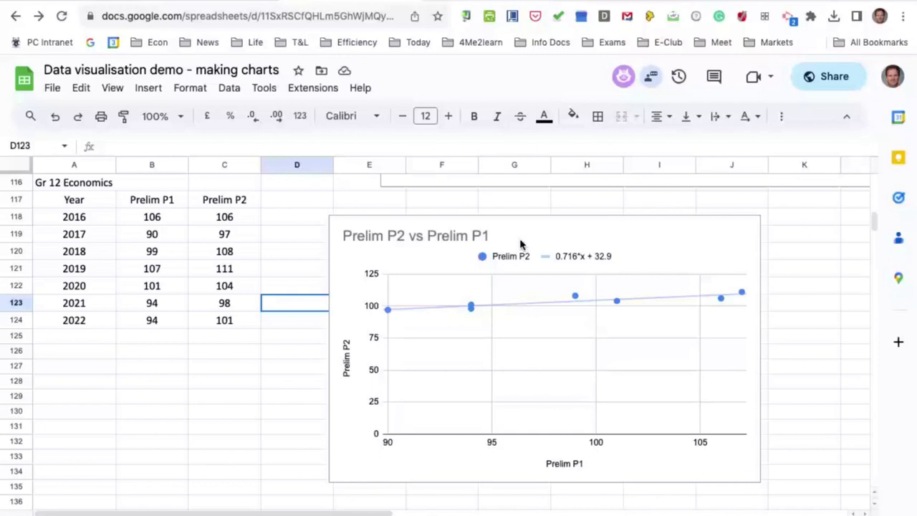
# Start downloading the Prelim P2 vs Prelim P1 chart as a PDF document.
pyautogui.click(752, 233)
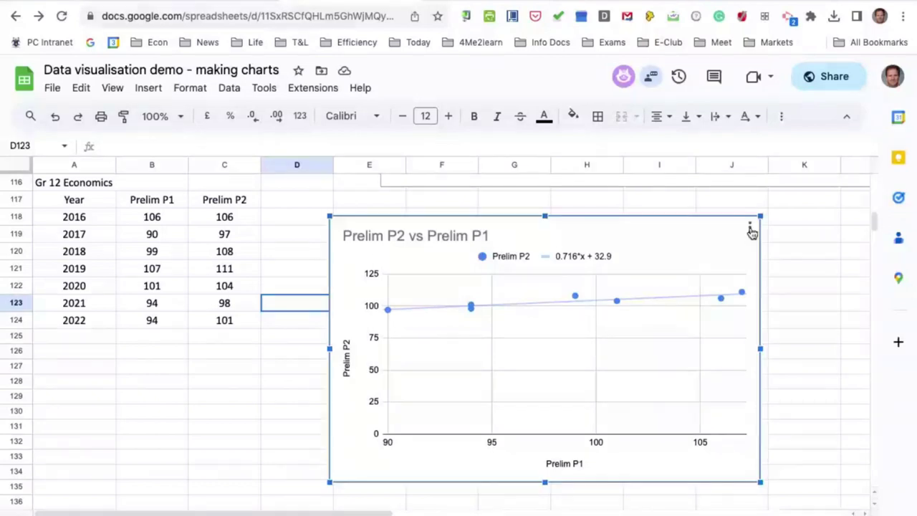
pyautogui.click(749, 229)
pyautogui.moveTo(782, 307)
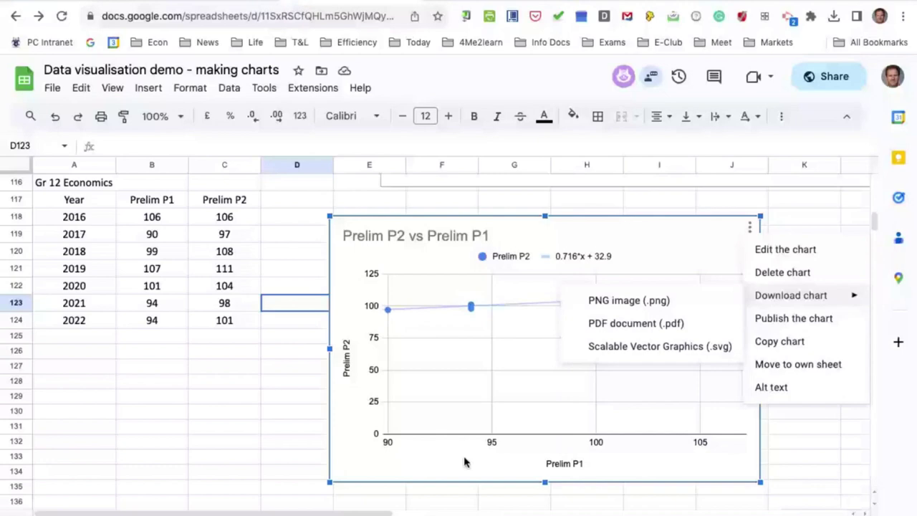
pyautogui.click(608, 324)
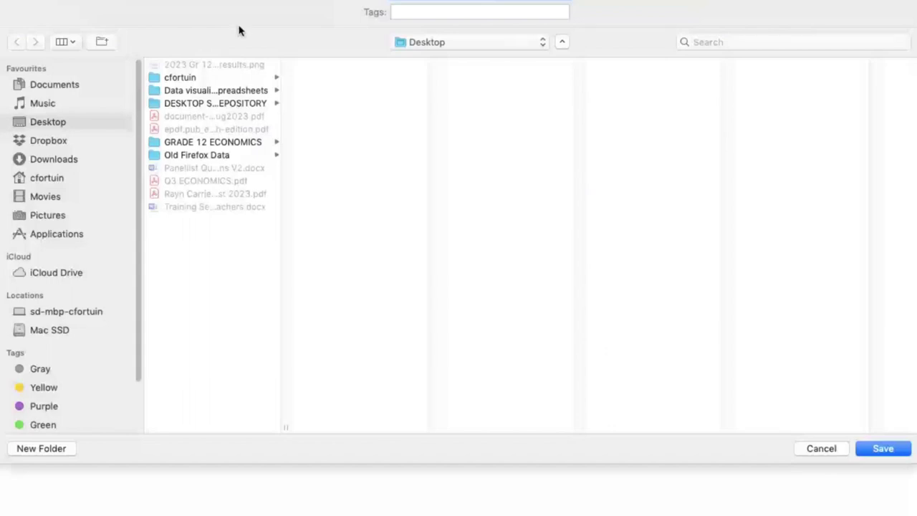
# Save the chart PDF in the 2023 folder of Grade 12 Economics, within the ACADEMIC documents.
pyautogui.click(543, 44)
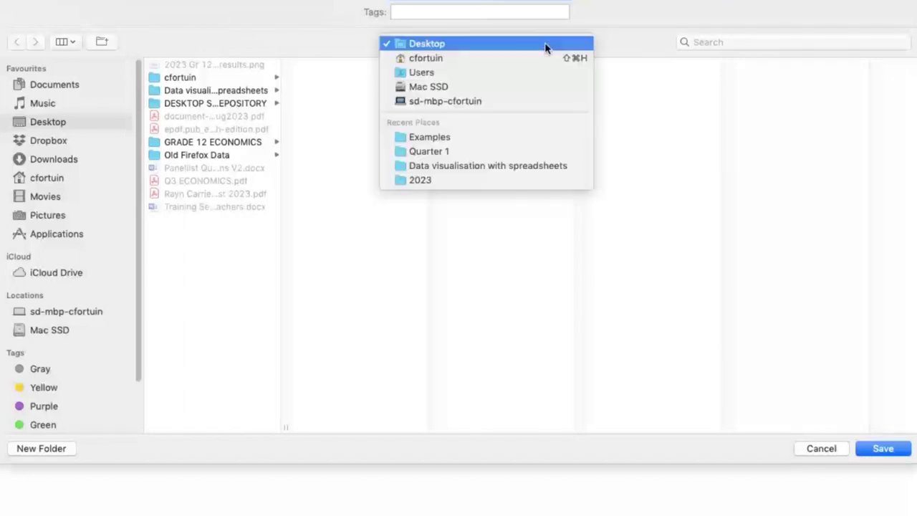
pyautogui.click(467, 43)
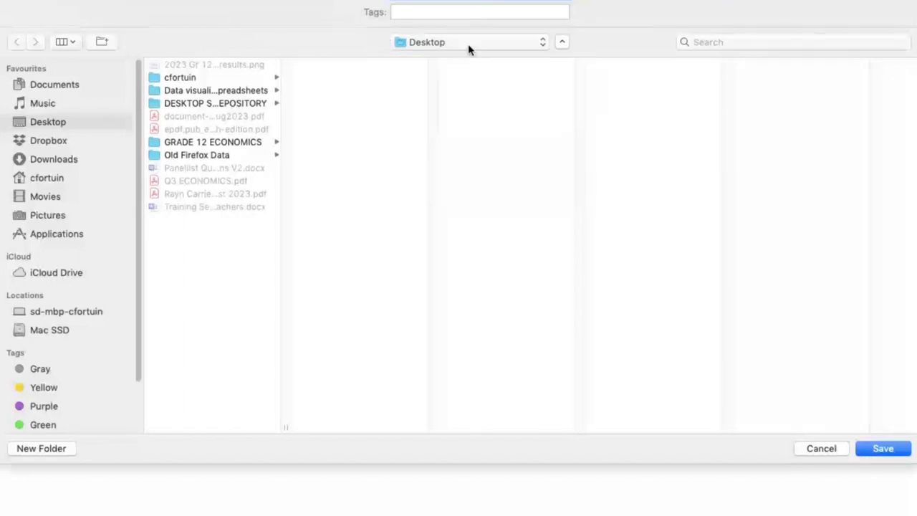
pyautogui.click(37, 86)
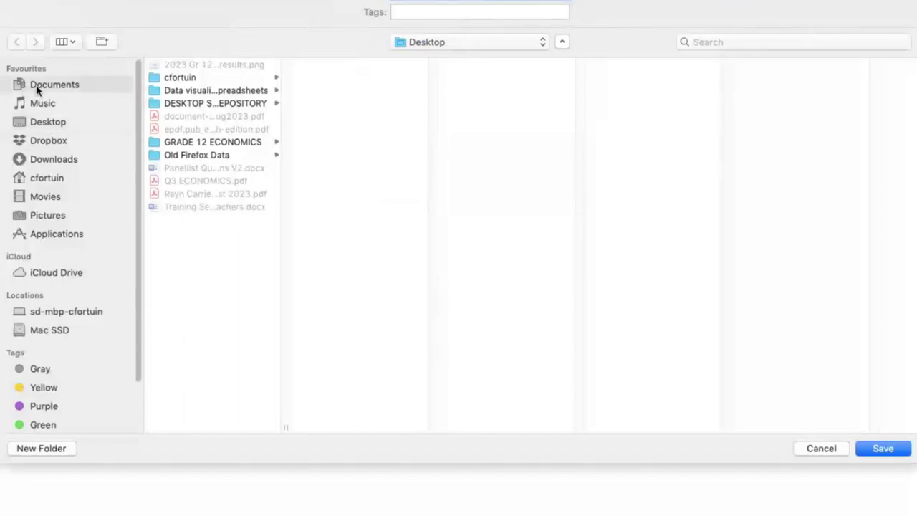
pyautogui.click(175, 66)
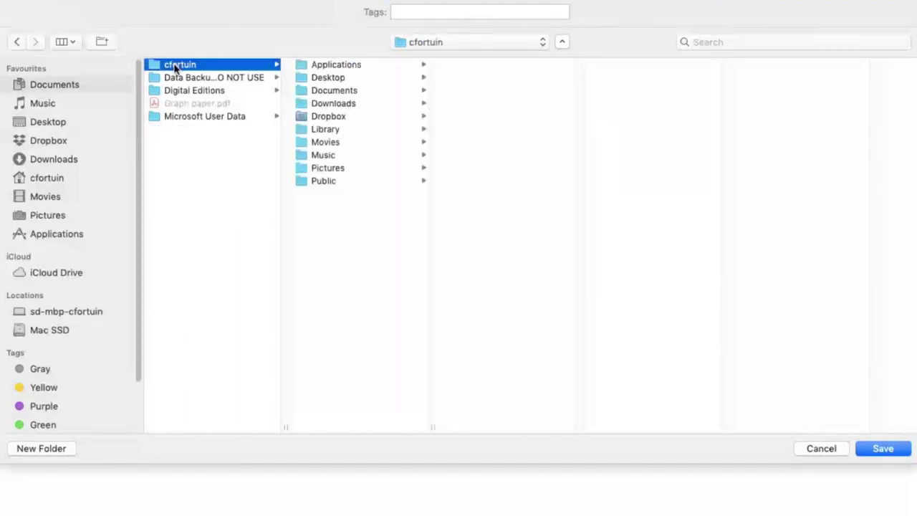
pyautogui.click(332, 92)
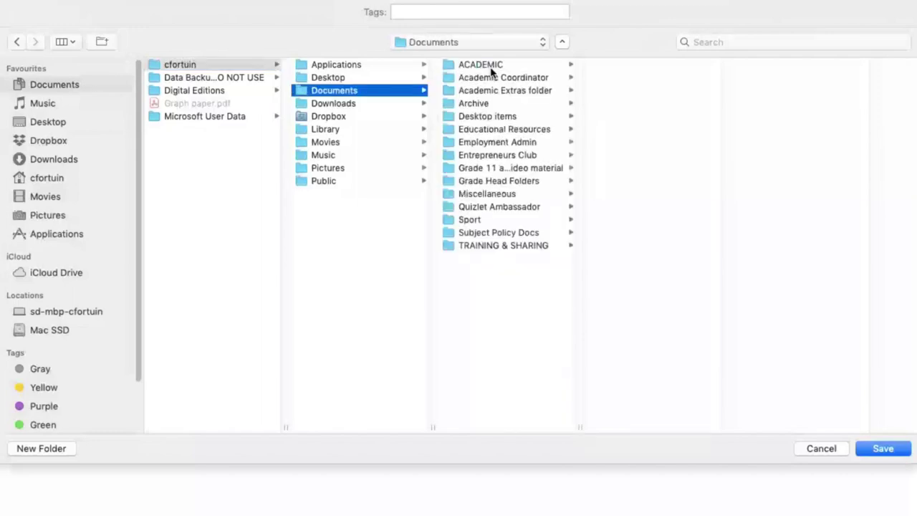
pyautogui.click(490, 68)
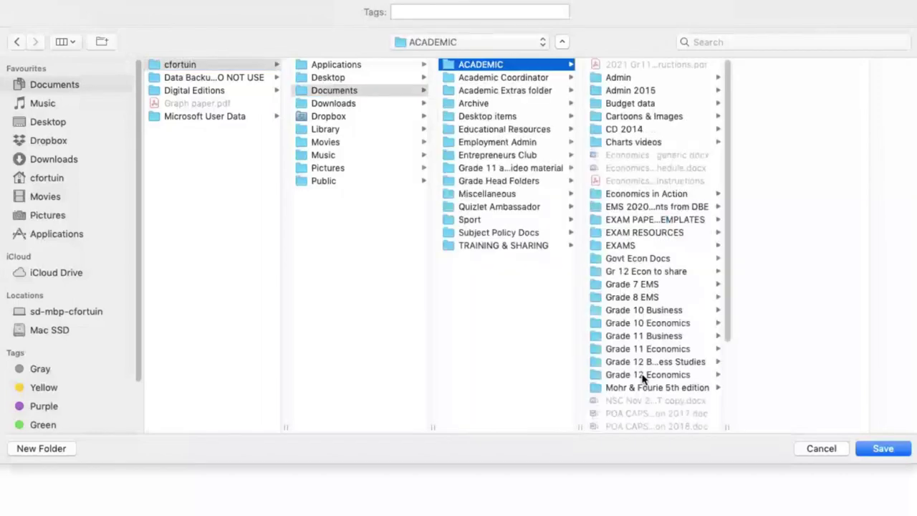
pyautogui.click(645, 374)
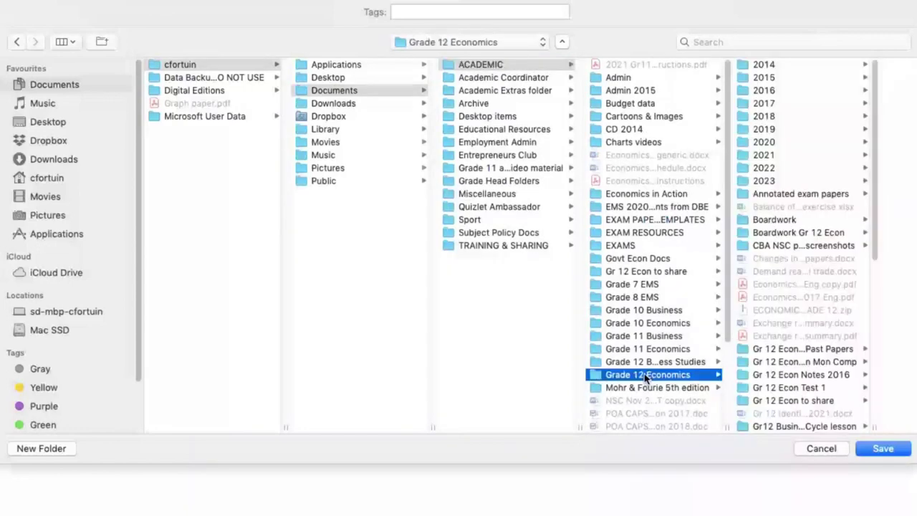
pyautogui.click(764, 180)
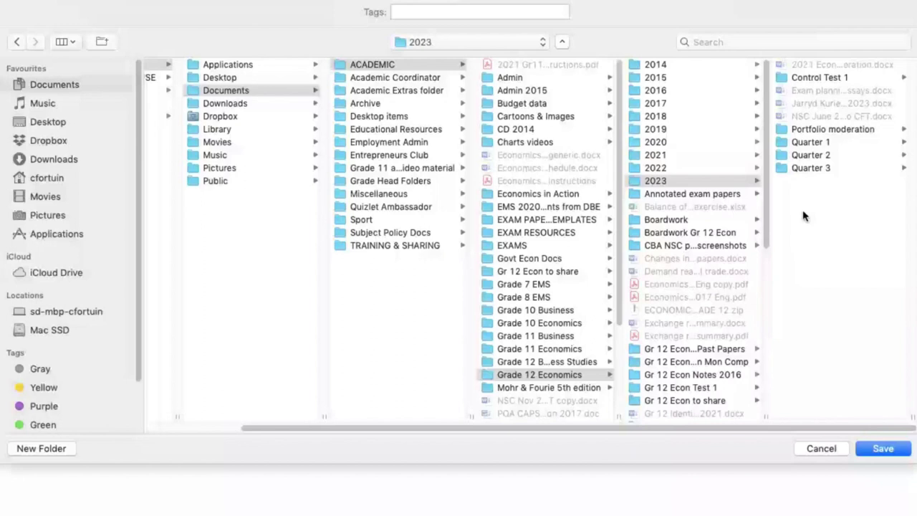
pyautogui.click(886, 449)
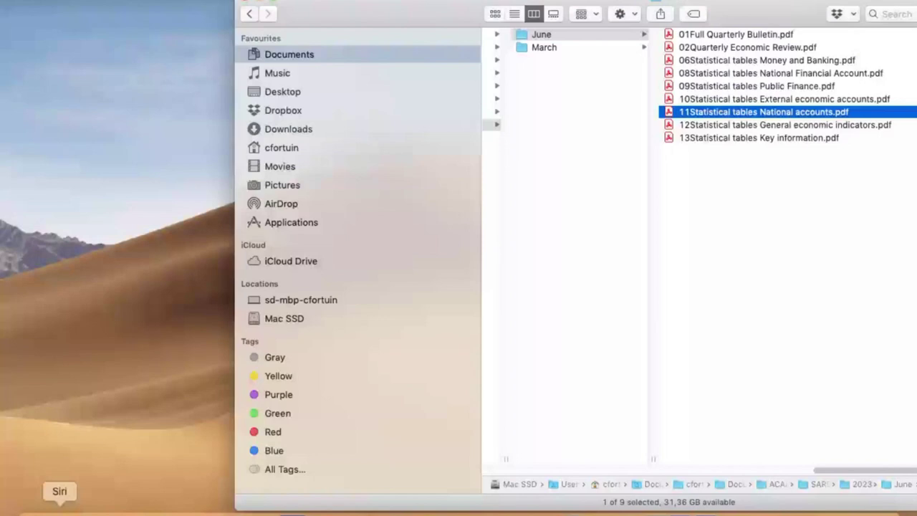
# Check the saved chart PDF from the Grade 12 Economics 2023 folder in Finder, close it and return to the spreadsheet.
pyautogui.hscroll(-10, 631, 473)
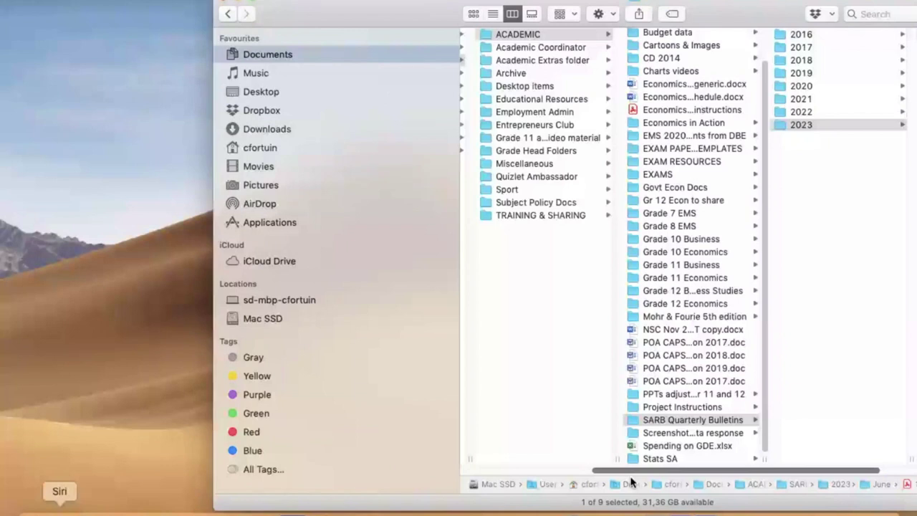
pyautogui.hscroll(-3, 609, 215)
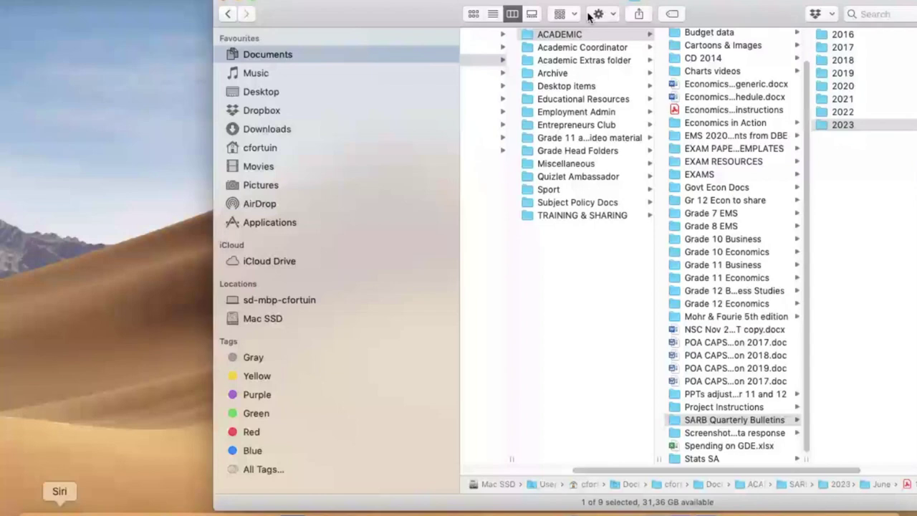
pyautogui.press('super+bracketleft')
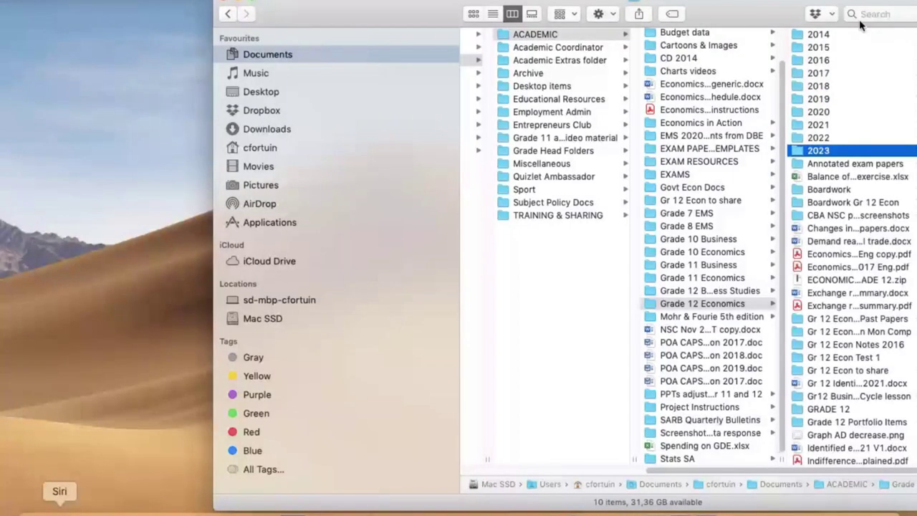
pyautogui.moveTo(861, 25); pyautogui.dragTo(479, 24)
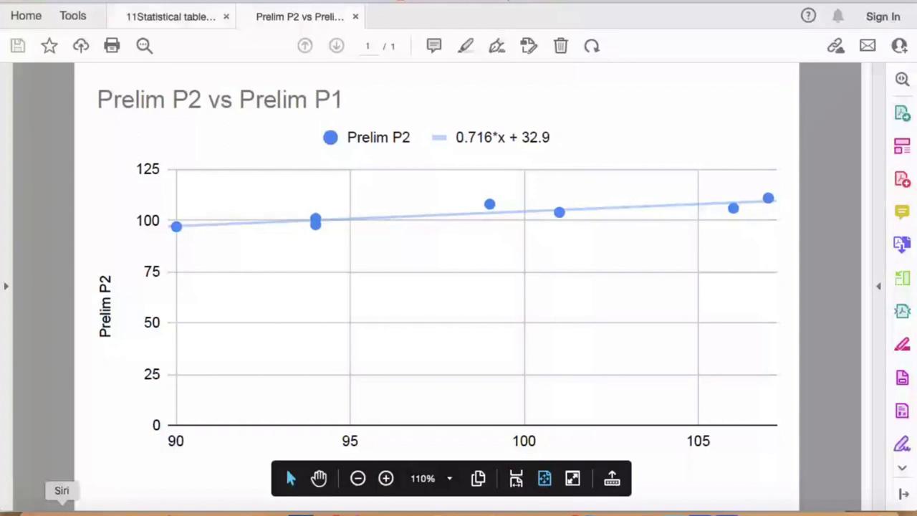
pyautogui.click(352, 16)
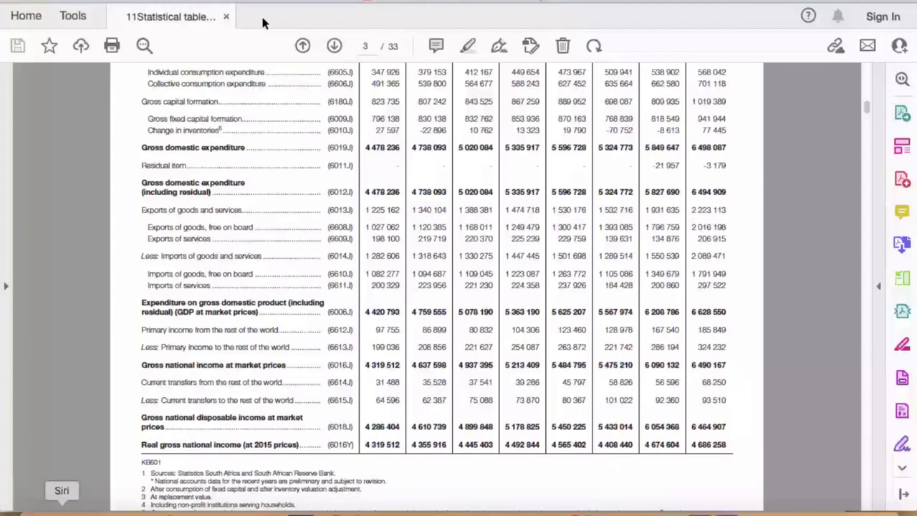
pyautogui.press('super+Tab')
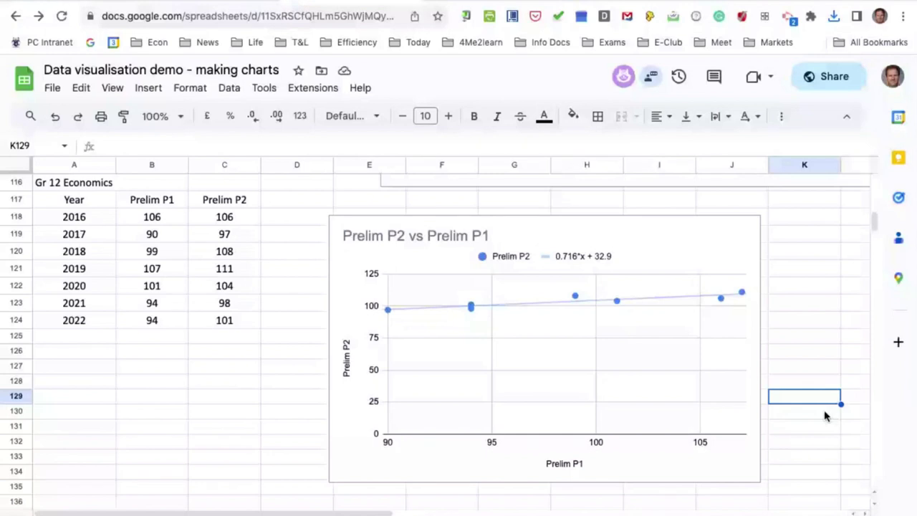
# Go to the Spending on durable goods table and highlight its Year and R millions data in A2:B10.
pyautogui.click(225, 441)
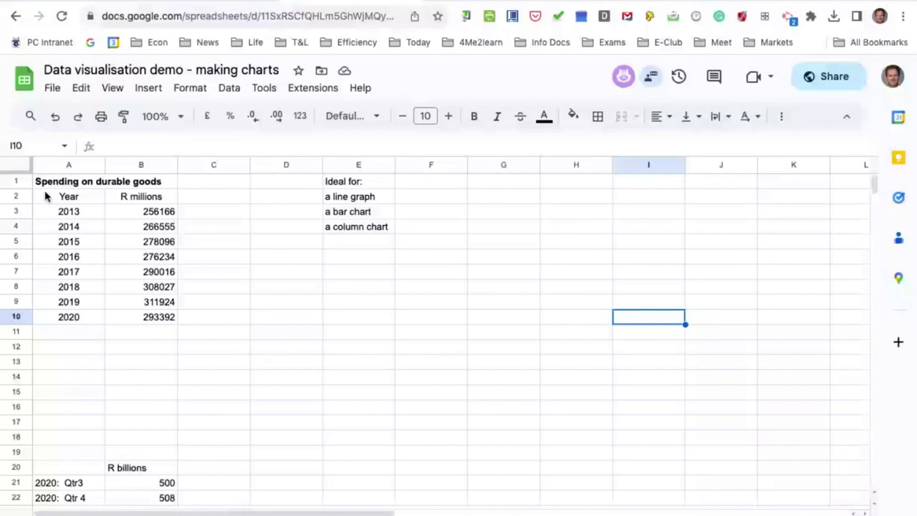
pyautogui.moveTo(46, 196); pyautogui.dragTo(159, 317)
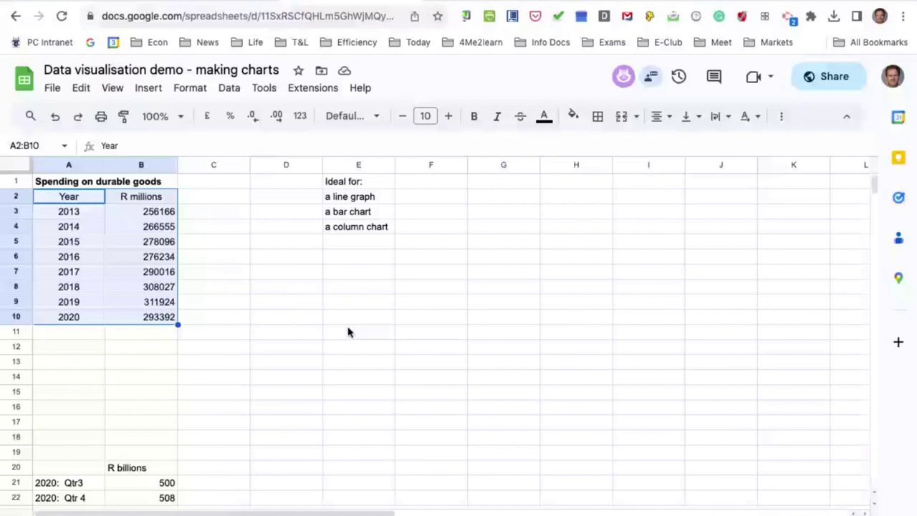
pyautogui.click(430, 391)
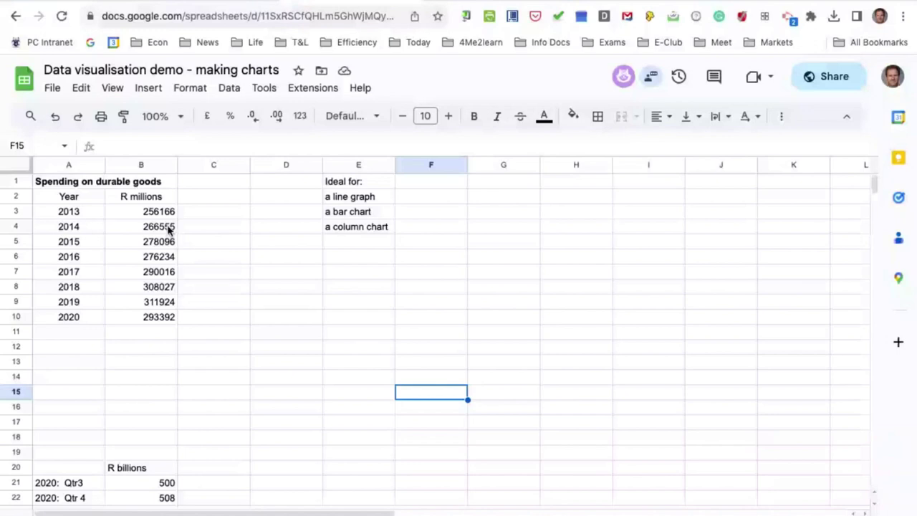
pyautogui.click(80, 211)
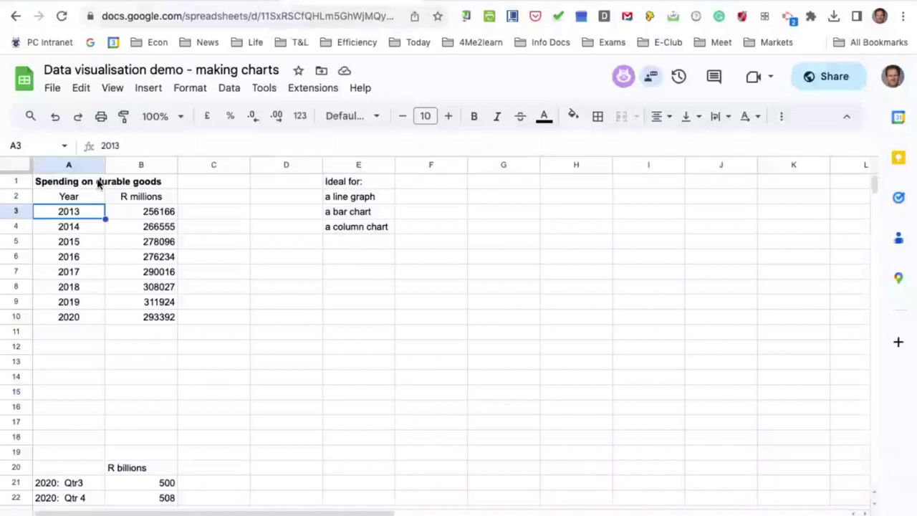
pyautogui.press('Right')
pyautogui.press('Right')
pyautogui.press('Right')
pyautogui.press('Down')
pyautogui.press('Down')
pyautogui.press('Down')
pyautogui.press('Down')
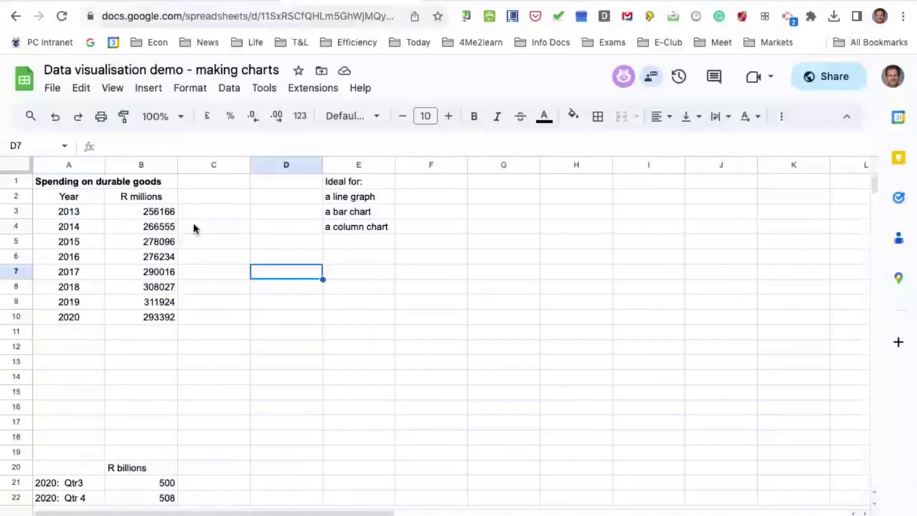
# Calculate the yearly percentage change in C4 with =((B4/B3)-1)*100 and accept the suggested auto-fill for C5:C10.
pyautogui.click(194, 227)
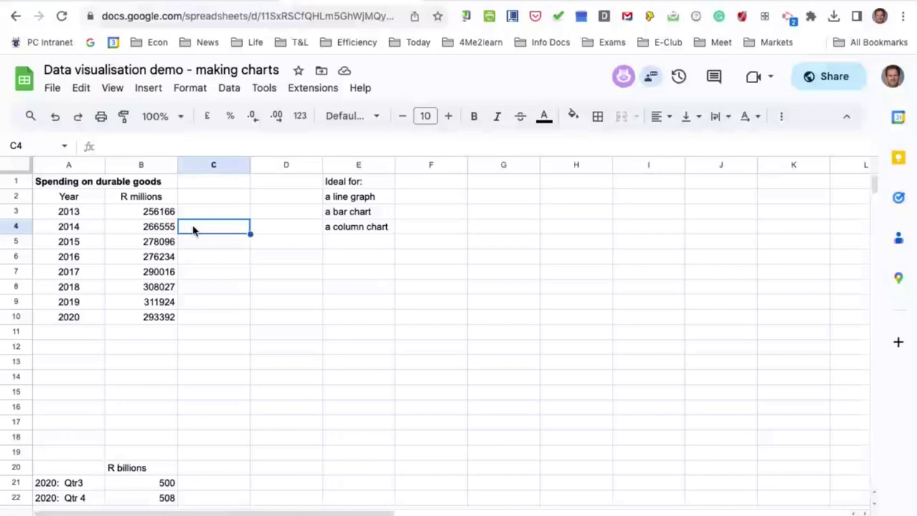
pyautogui.write('=')
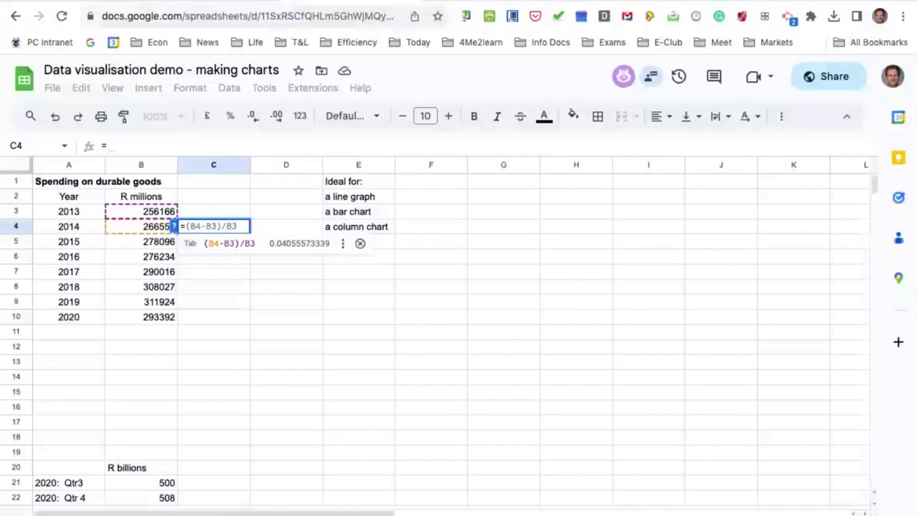
pyautogui.write('((B4/')
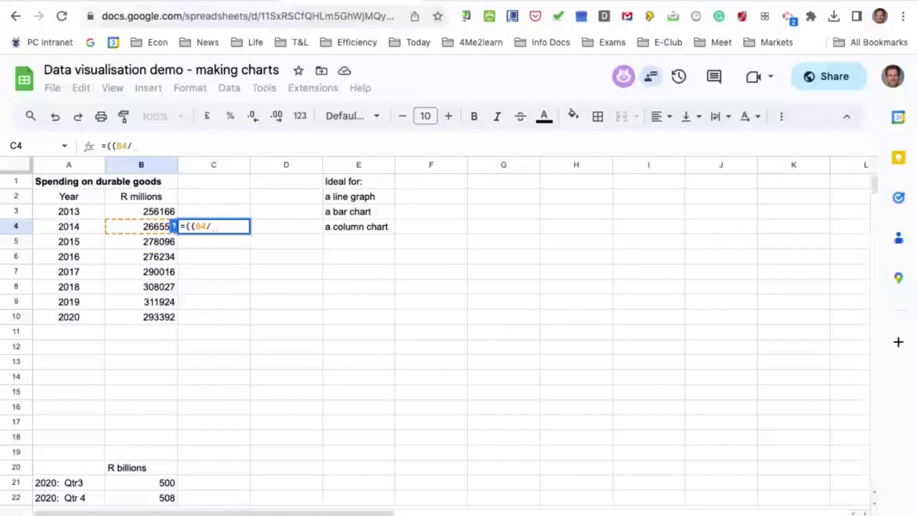
pyautogui.write('B3)')
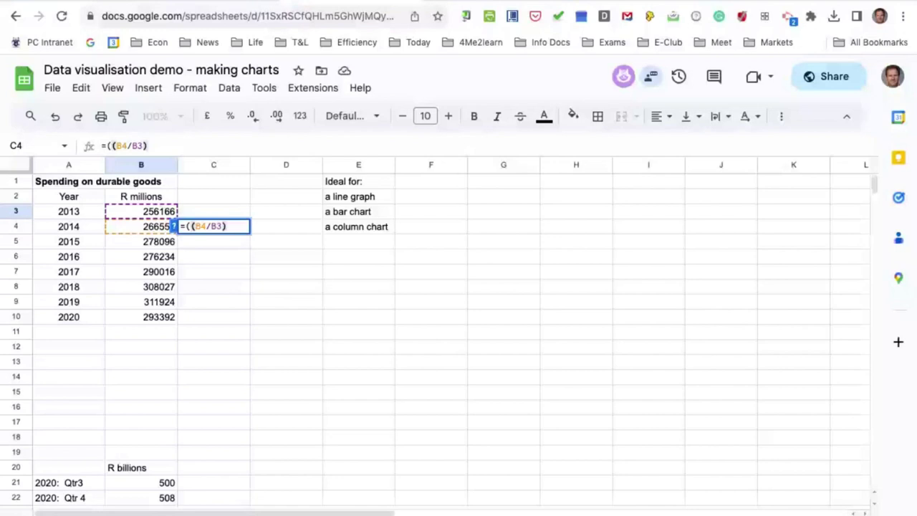
pyautogui.write('-1)')
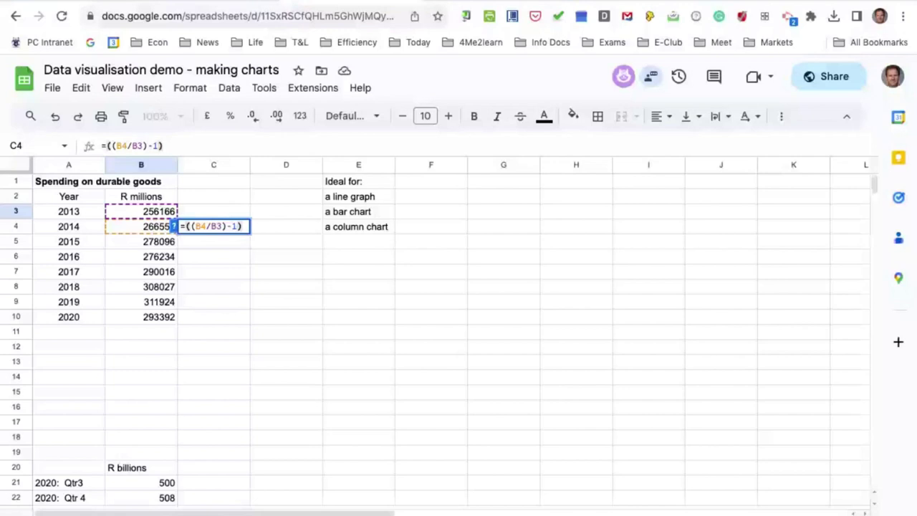
pyautogui.write('*100')
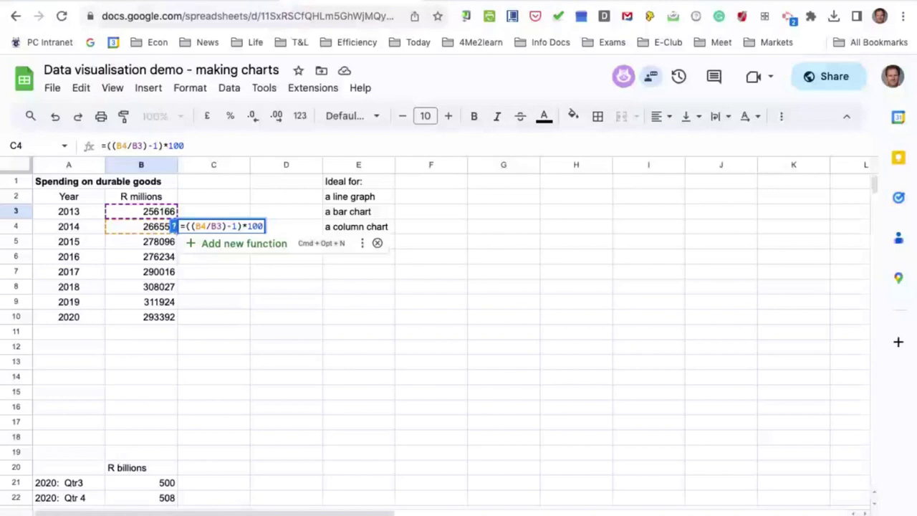
pyautogui.press('Return')
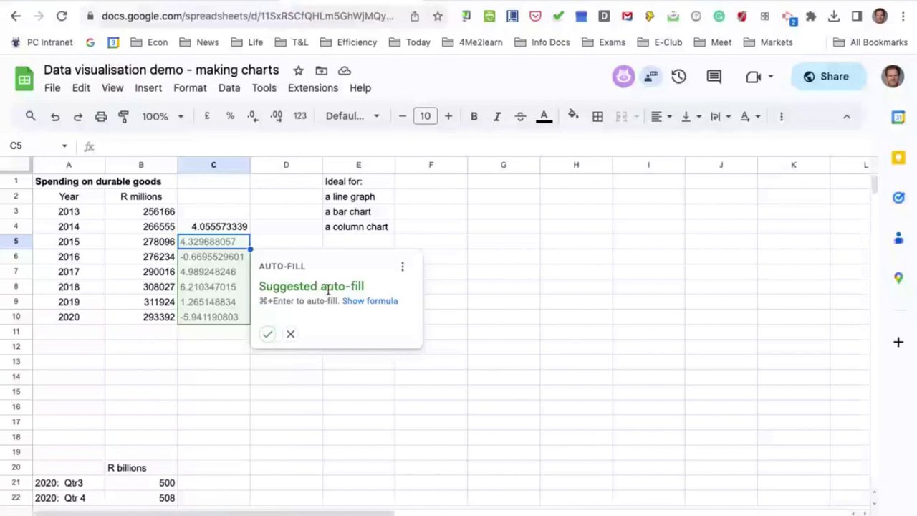
pyautogui.press('super+Return')
pyautogui.click(378, 354)
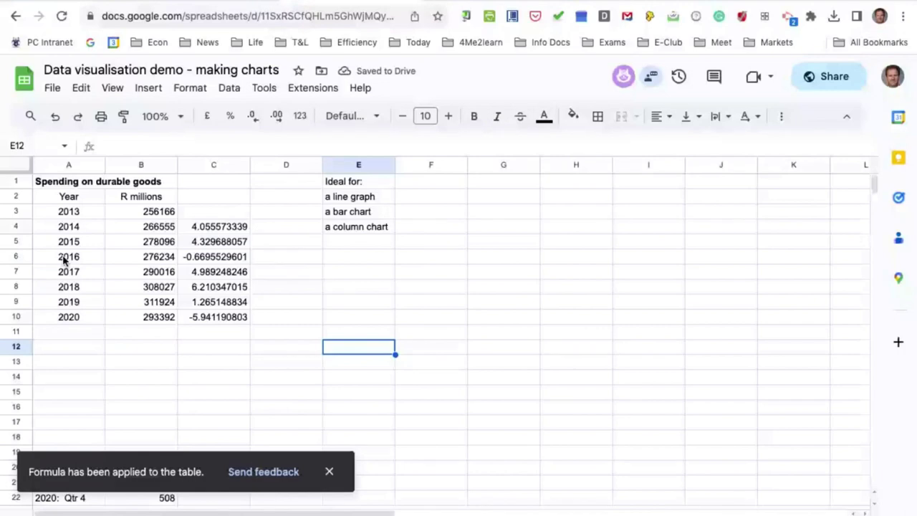
# Reduce the percentage change figures in C4:C10 to one decimal place.
pyautogui.moveTo(215, 227); pyautogui.dragTo(224, 320)
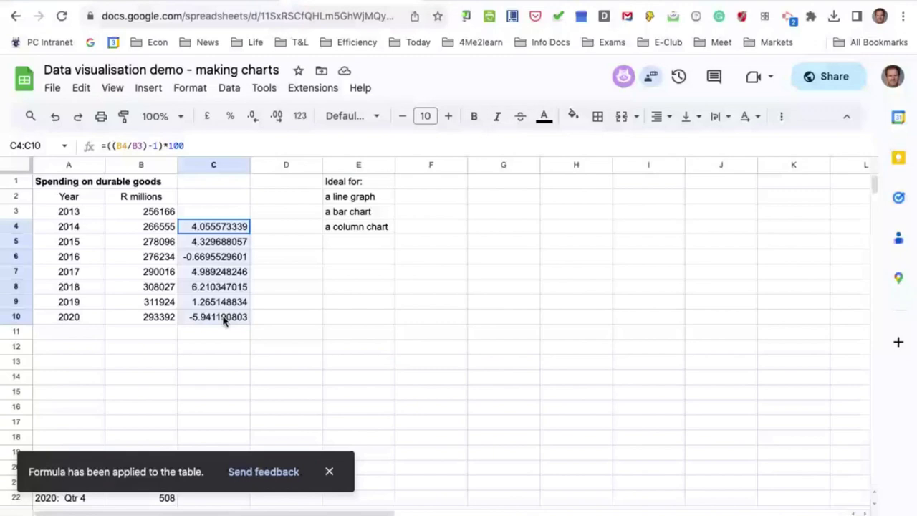
pyautogui.click(250, 116)
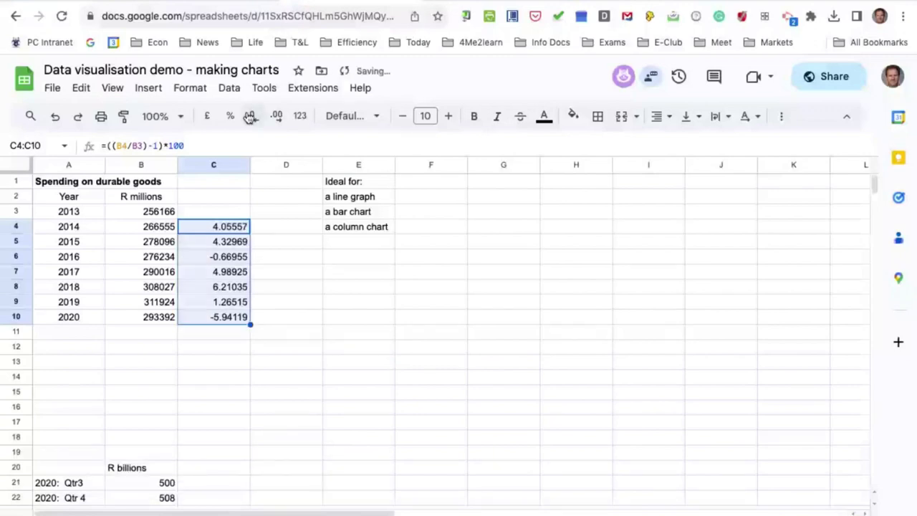
pyautogui.click(333, 366)
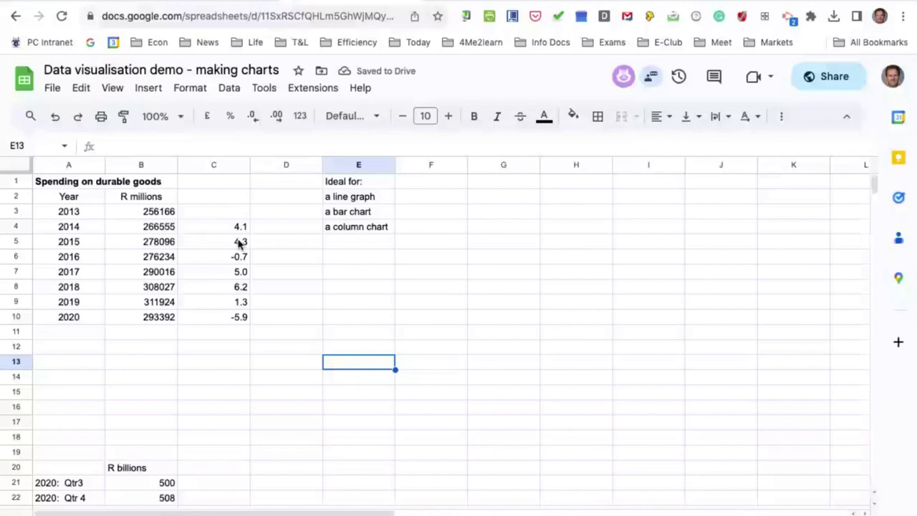
# Try to copy the Year column A2:A10 into the cells starting at A12, then undo the paste.
pyautogui.moveTo(69, 211); pyautogui.dragTo(185, 284)
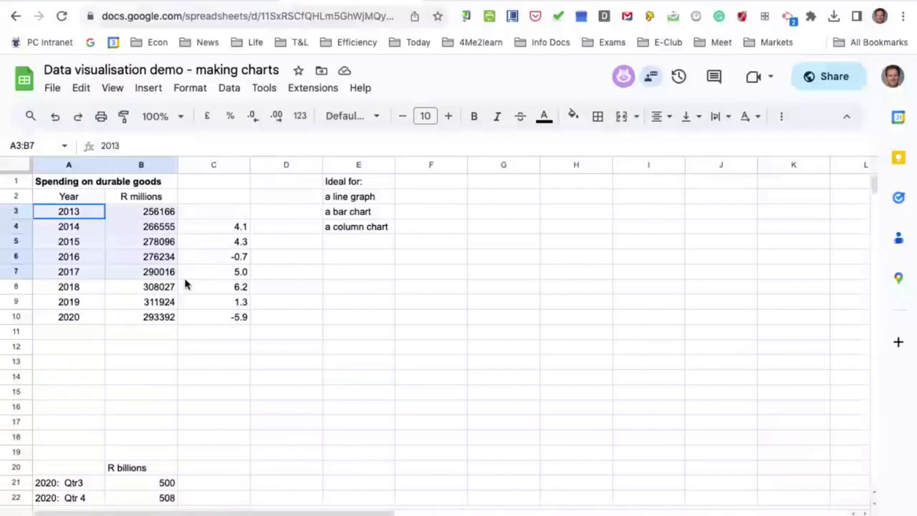
pyautogui.hotkey('ctrl', 'z')
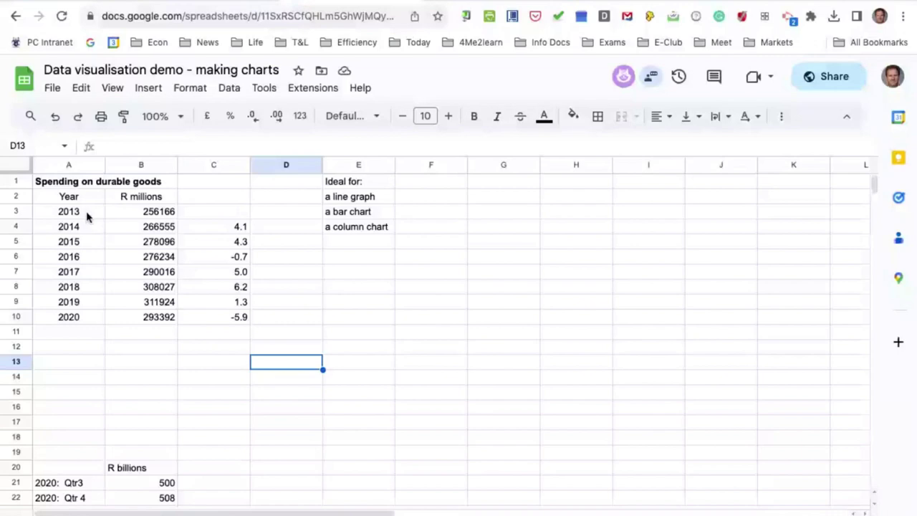
pyautogui.moveTo(68, 197); pyautogui.dragTo(69, 317)
pyautogui.hotkey('ctrl', 'c')
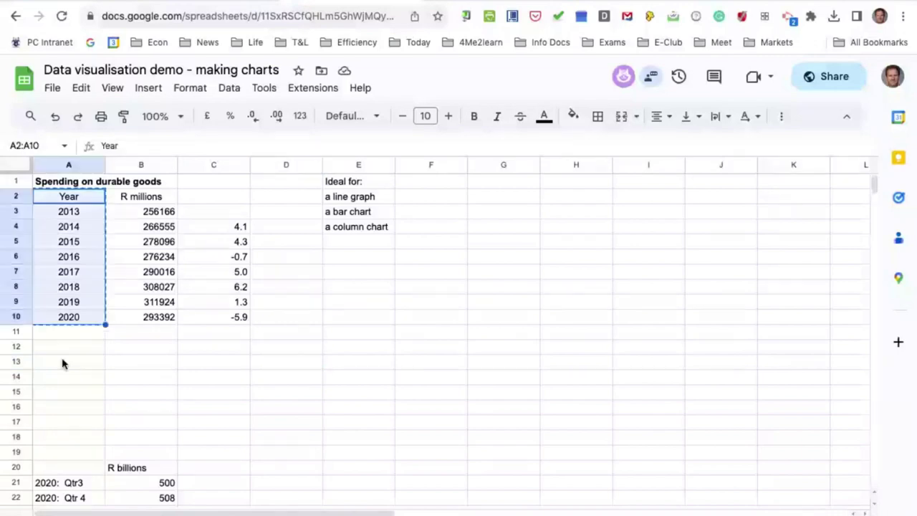
pyautogui.click(65, 347)
pyautogui.hotkey('ctrl', 'v')
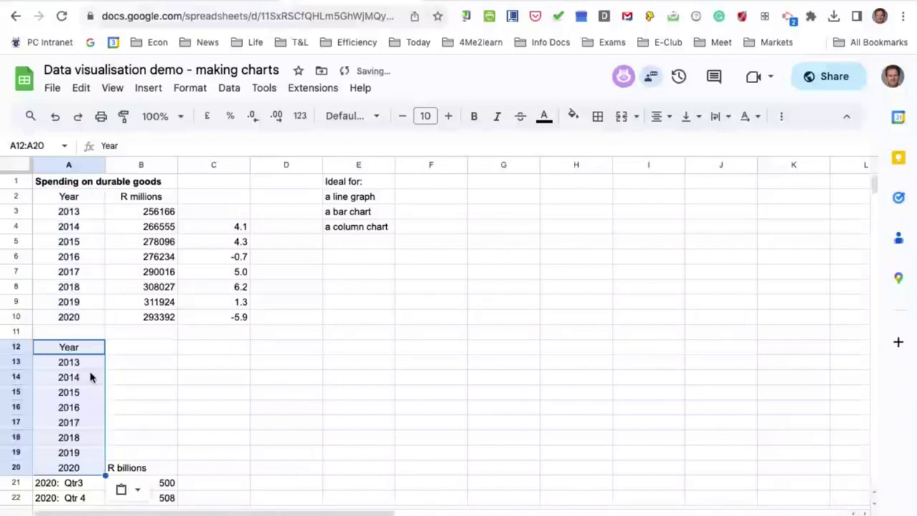
pyautogui.hotkey('ctrl', 'z')
# Make room below the durable goods table by inserting one row above row 16 and four rows above row 13.
pyautogui.click(68, 408)
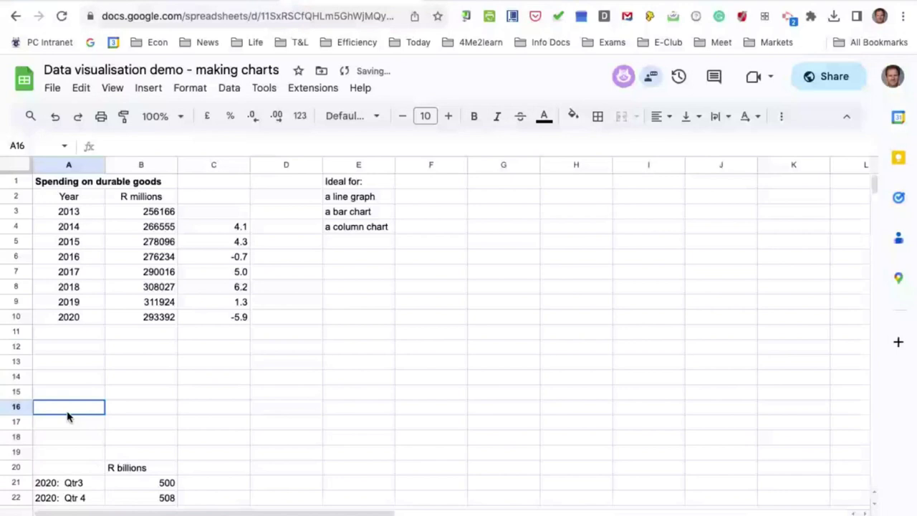
pyautogui.rightClick(68, 416)
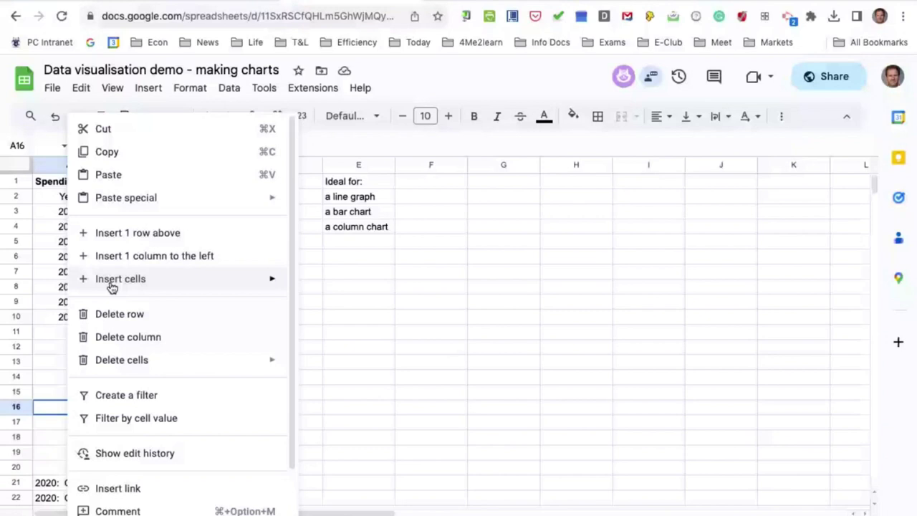
pyautogui.hotkey('ctrl', 'z')
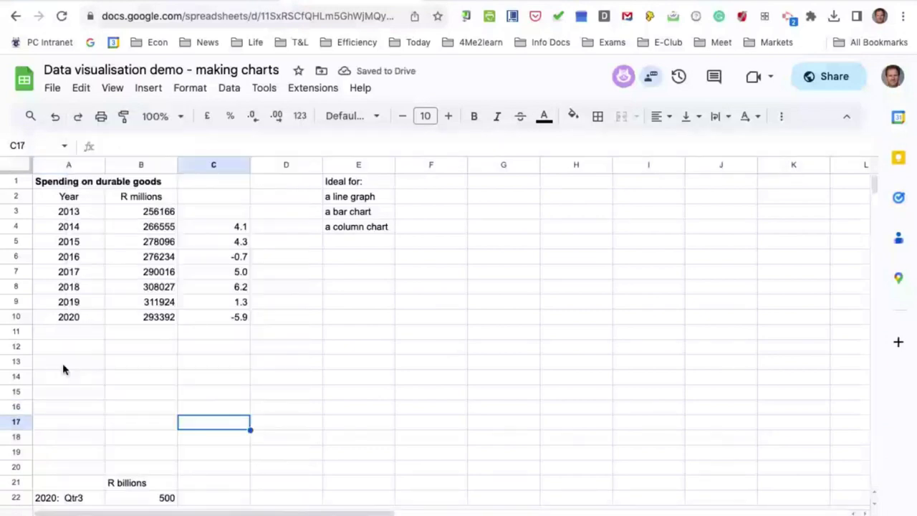
pyautogui.moveTo(63, 366); pyautogui.dragTo(65, 414)
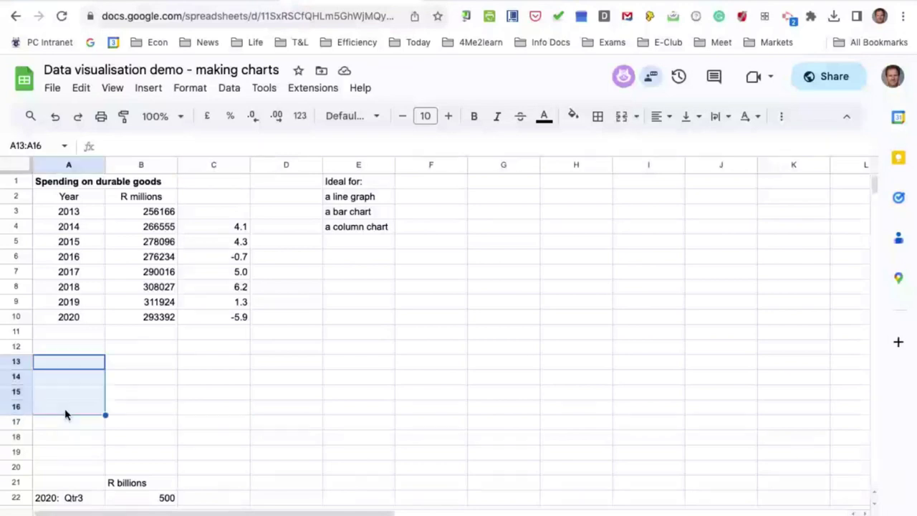
pyautogui.rightClick(65, 414)
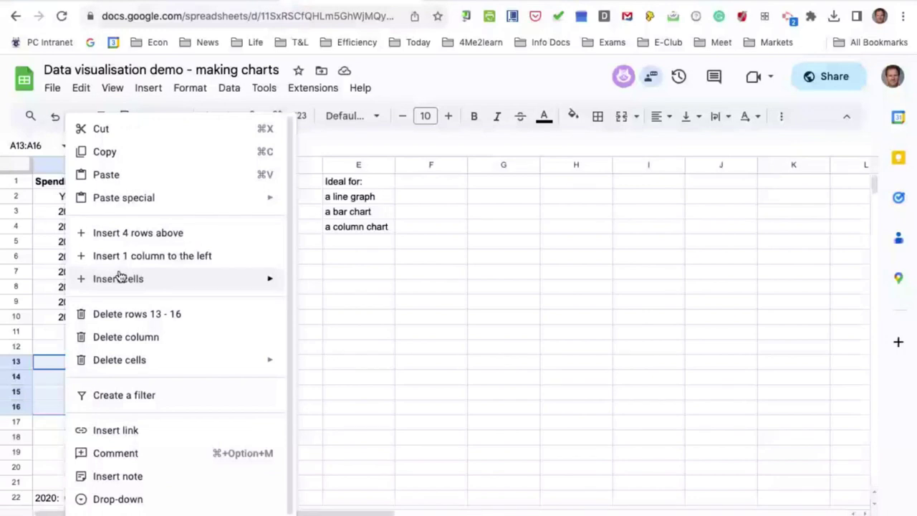
pyautogui.click(136, 314)
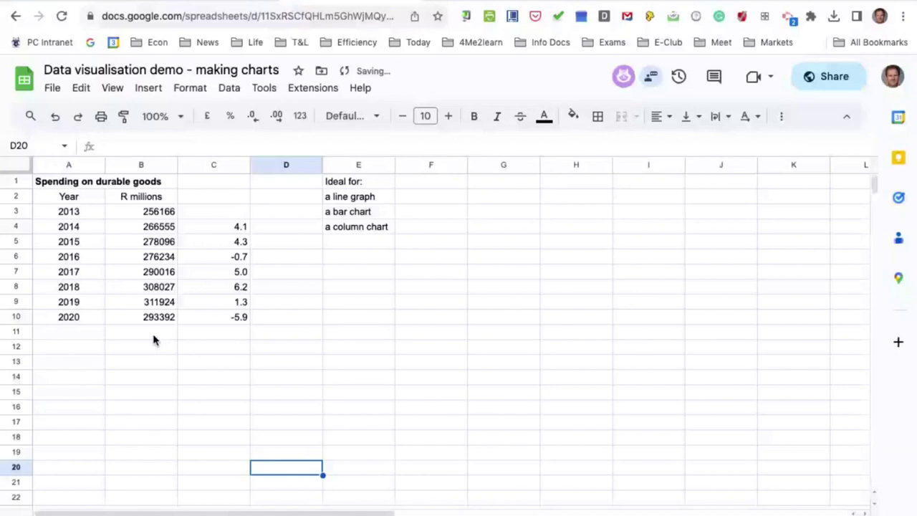
# Copy the Year column A2:A10 to A13:A21 and head the adjacent column in B13 with "% change".
pyautogui.moveTo(69, 196); pyautogui.dragTo(79, 324)
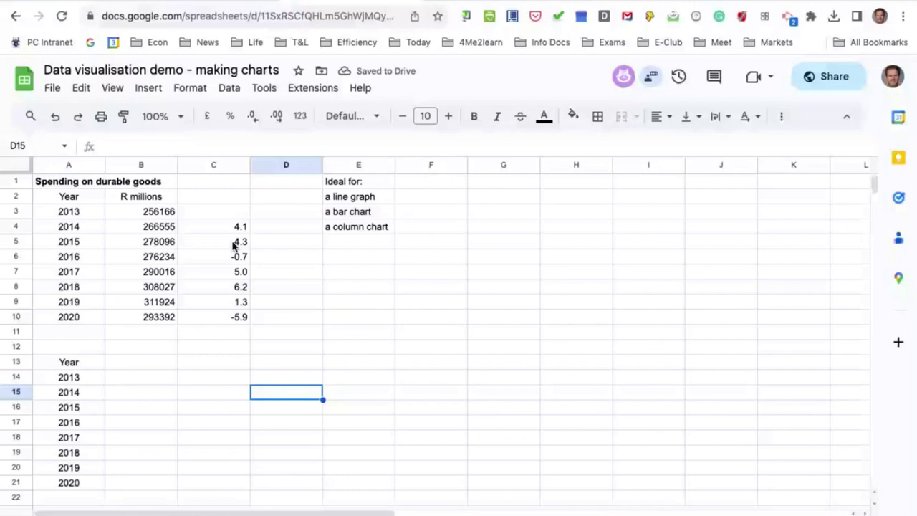
pyautogui.click(141, 362)
pyautogui.write('=')
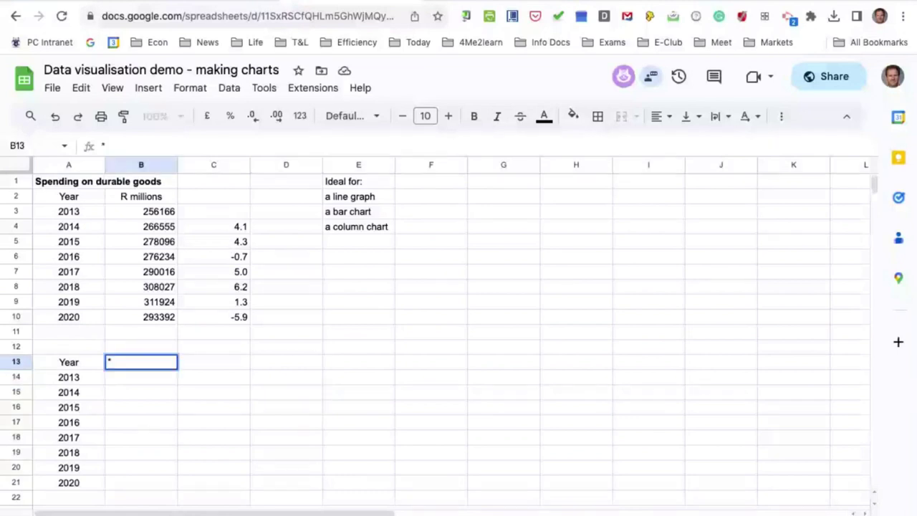
pyautogui.write('% change')
pyautogui.click(286, 406)
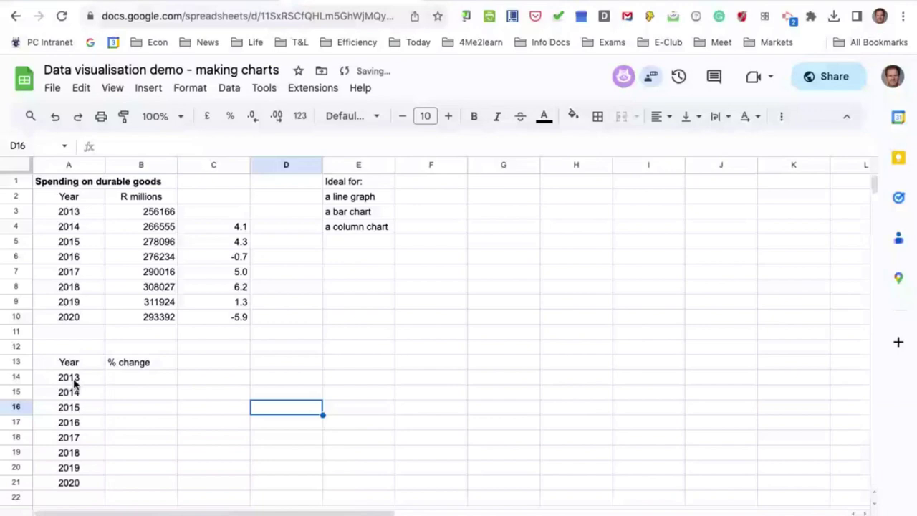
pyautogui.press('Up')
pyautogui.press('Up')
pyautogui.press('Up')
pyautogui.press('Right')
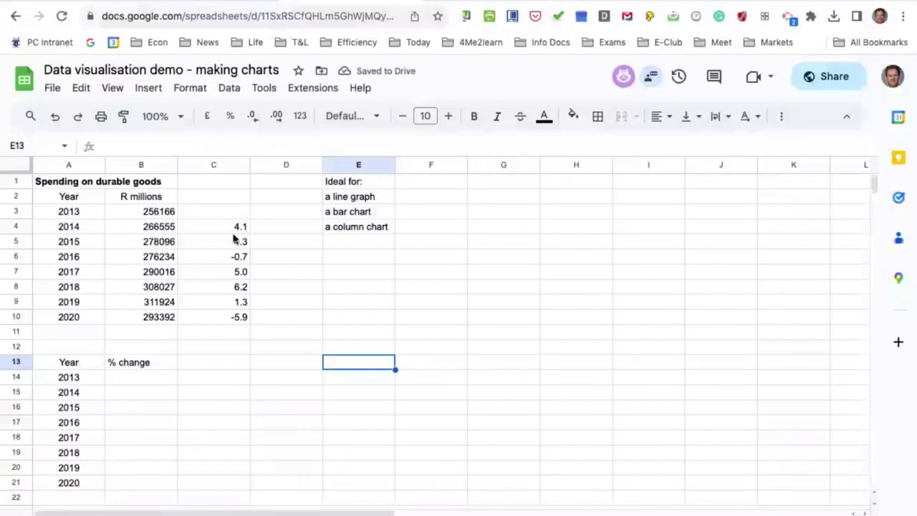
# Copy the percentage changes from C4:C10 into B15:B21 as values only.
pyautogui.moveTo(233, 226); pyautogui.dragTo(233, 317)
pyautogui.hotkey('ctrl', 'c')
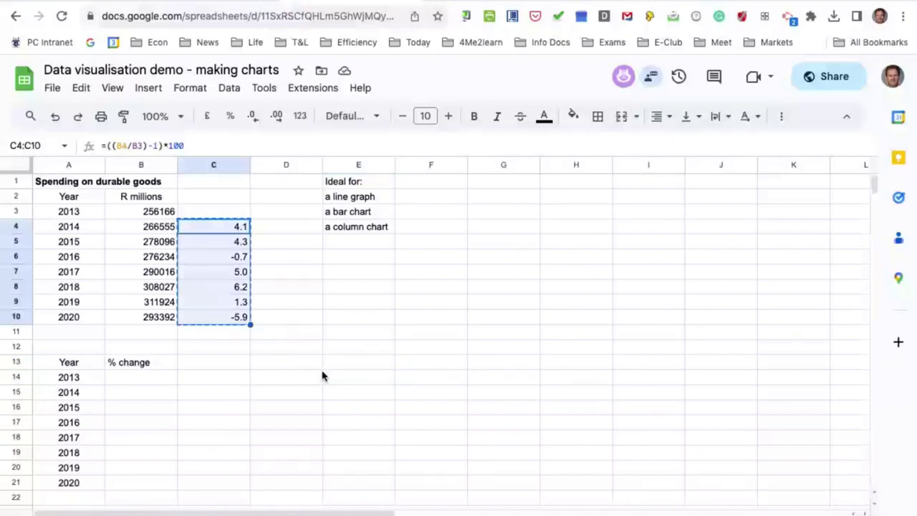
pyautogui.click(144, 395)
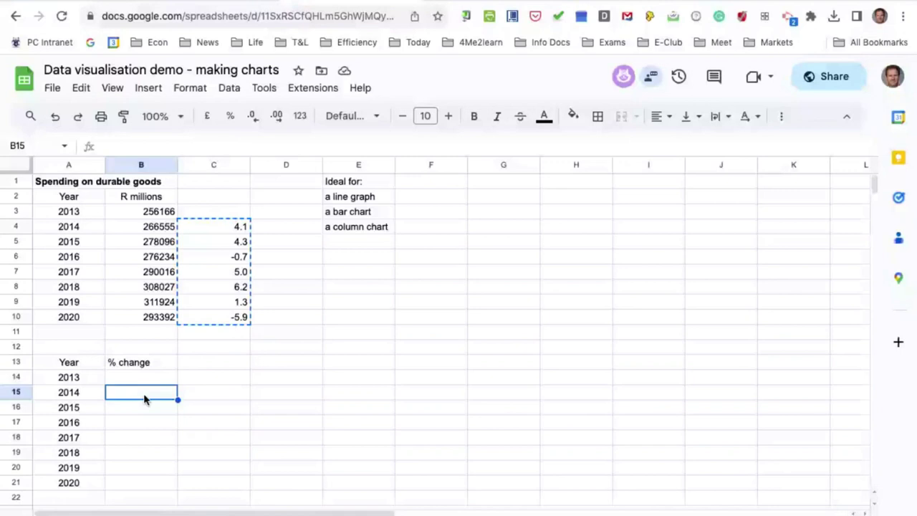
pyautogui.hotkey('ctrl', 'v')
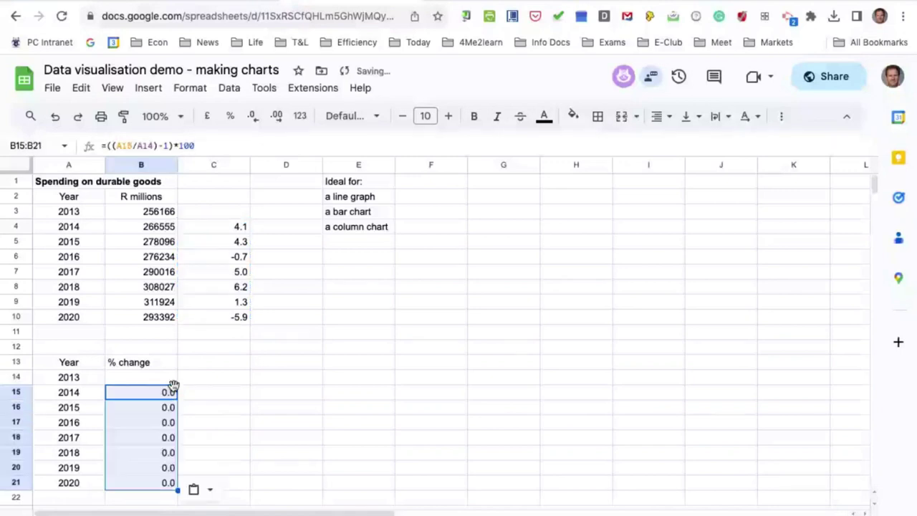
pyautogui.click(194, 490)
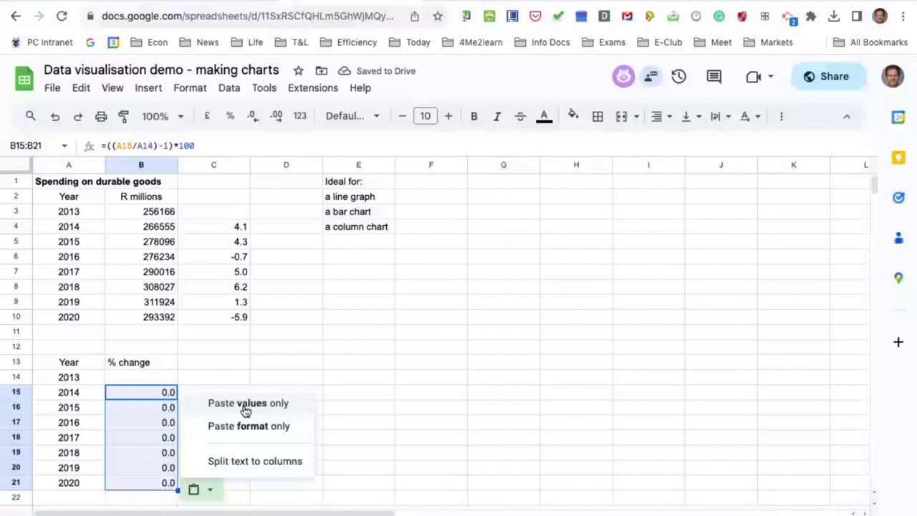
pyautogui.click(245, 404)
pyautogui.click(336, 393)
# Insert a chart from the Year and % change data in A13:B21.
pyautogui.scroll(-1, 338, 399)
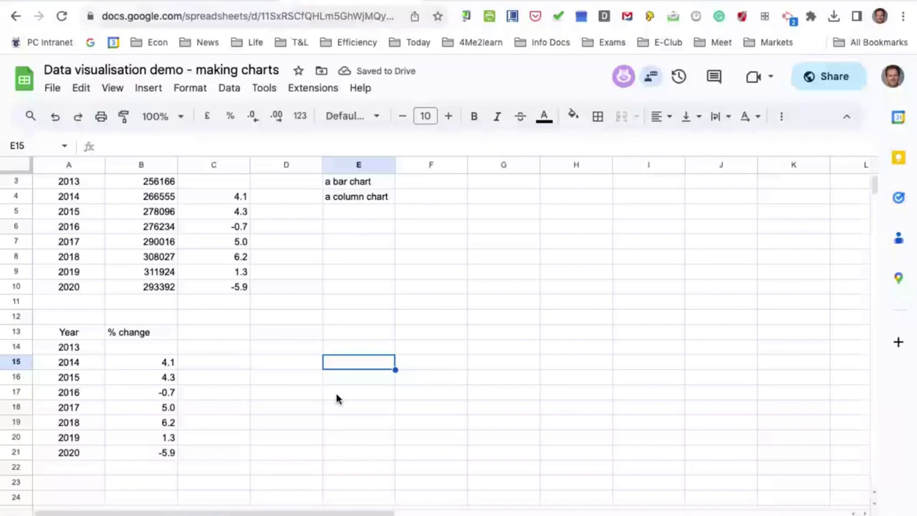
pyautogui.moveTo(69, 332); pyautogui.dragTo(159, 456)
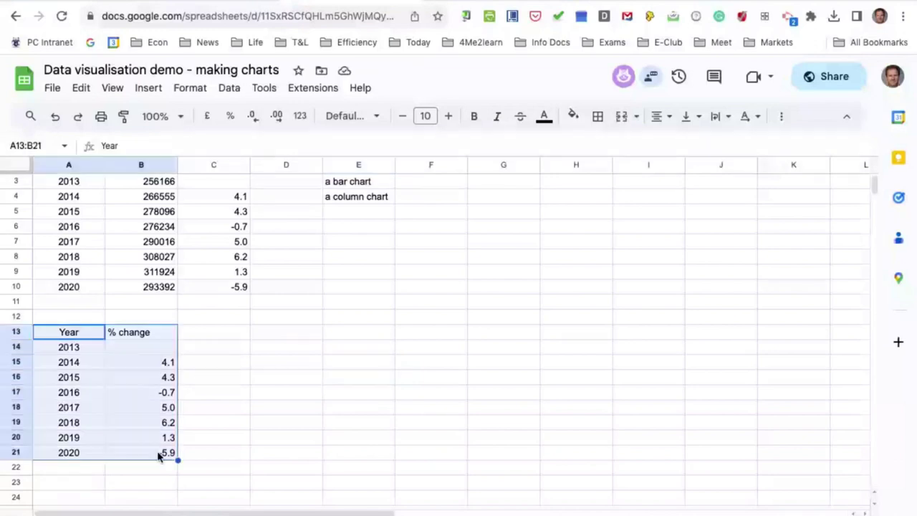
pyautogui.click(146, 88)
pyautogui.click(169, 212)
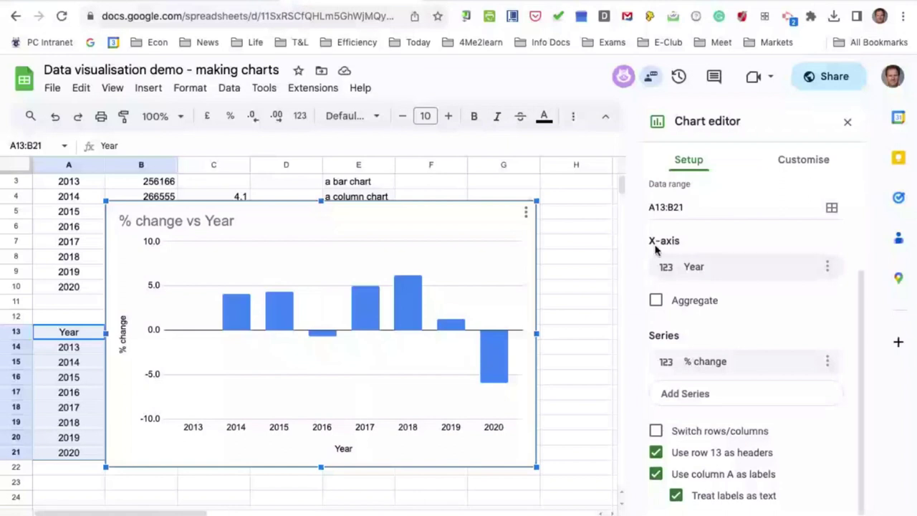
# Change the % change vs Year chart from a column chart to a line chart.
pyautogui.scroll(2, 765, 190)
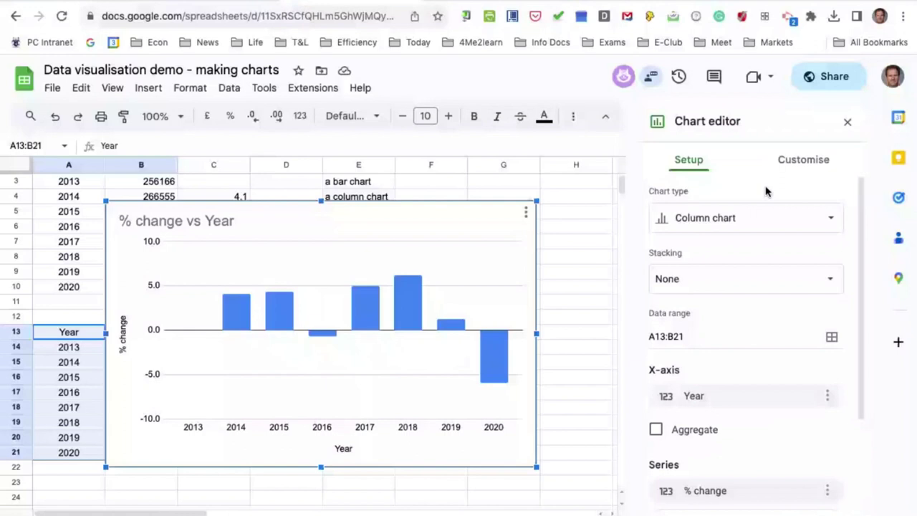
pyautogui.click(754, 218)
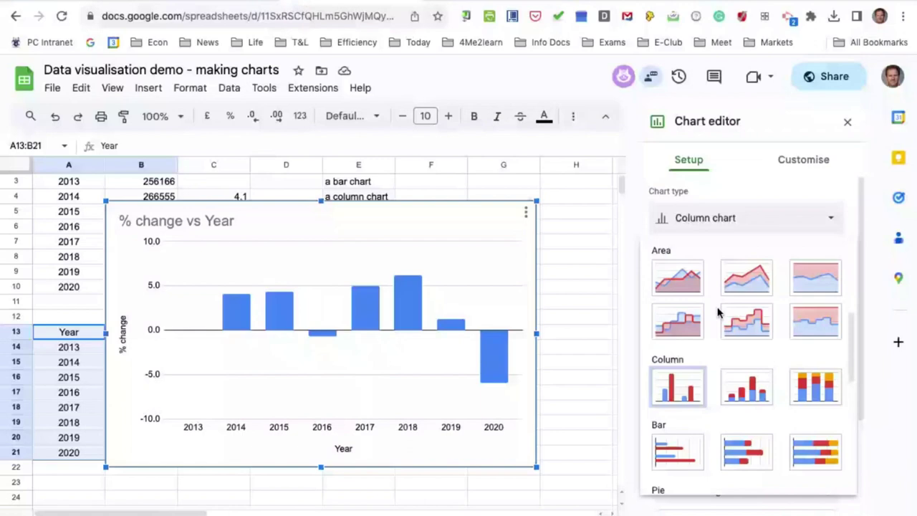
pyautogui.scroll(2, 718, 313)
pyautogui.click(677, 280)
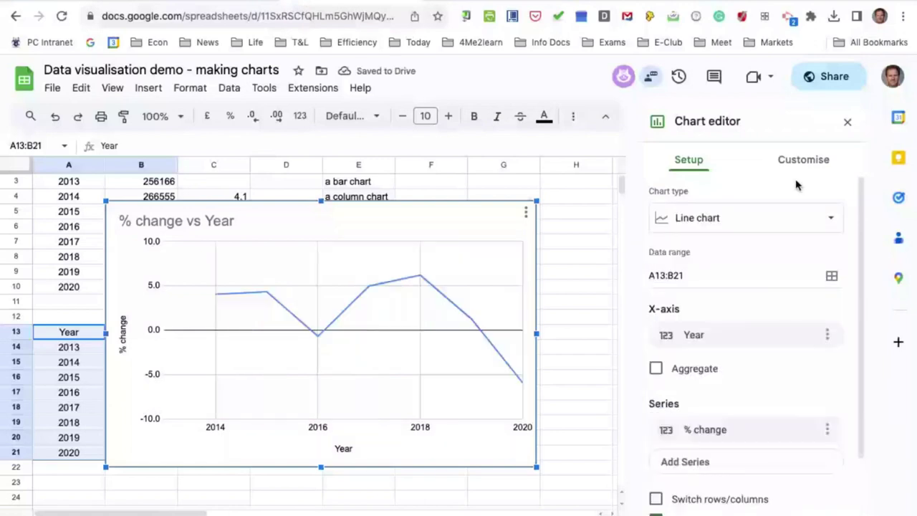
# Review the prepared yearly durable goods spending table and the separate Year and % Change table beneath it.
pyautogui.press('Escape')
pyautogui.scroll(1, 708, 263)
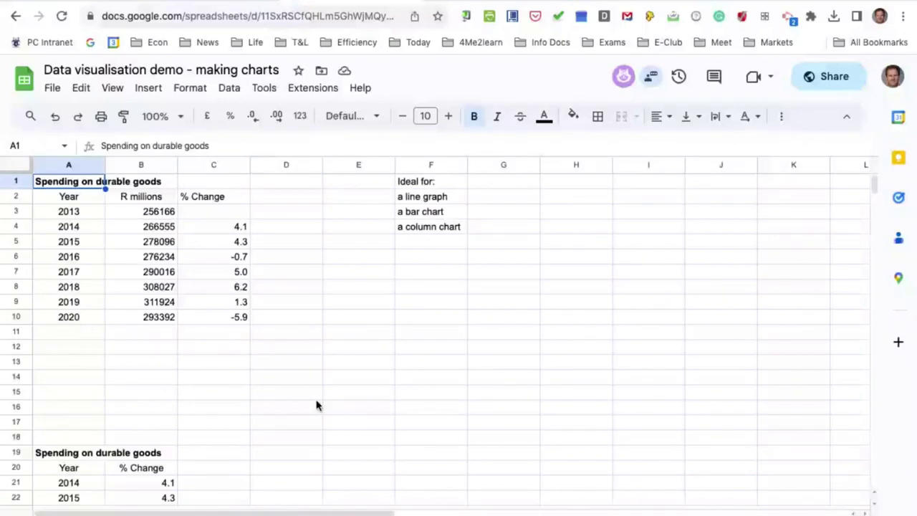
pyautogui.scroll(-2, 318, 406)
pyautogui.click(338, 364)
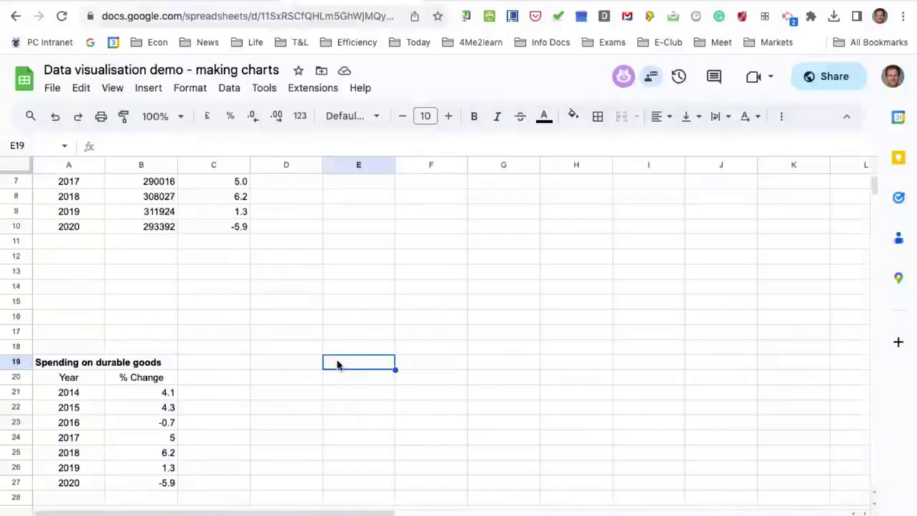
pyautogui.scroll(2, 253, 257)
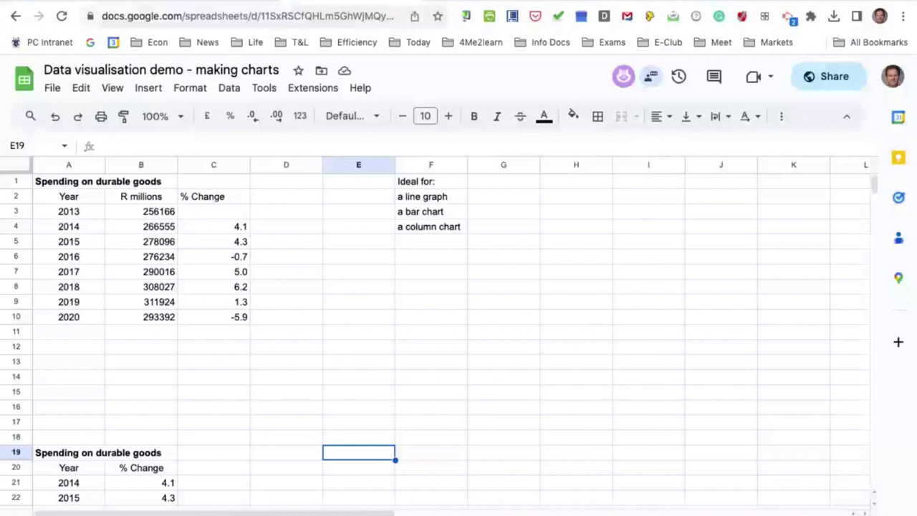
# Switch to the 2020 durable goods components sheet and examine the categories, their amounts, the total and the percentage formula in C3.
pyautogui.hotkey('ctrl', 'pagedown')
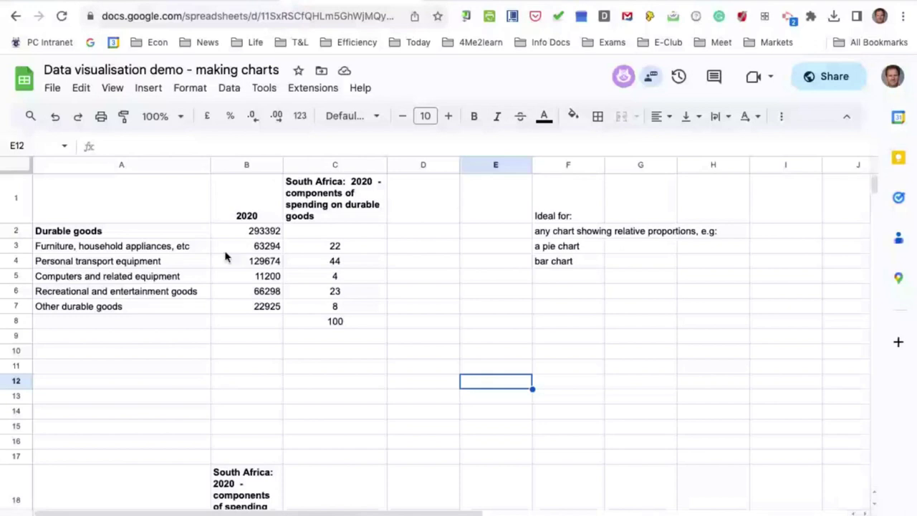
pyautogui.moveTo(200, 246); pyautogui.dragTo(244, 247)
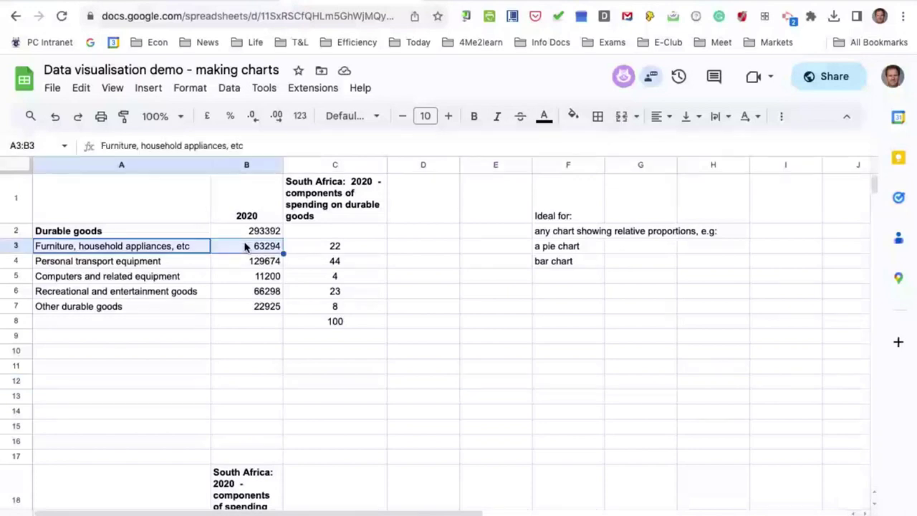
pyautogui.click(384, 389)
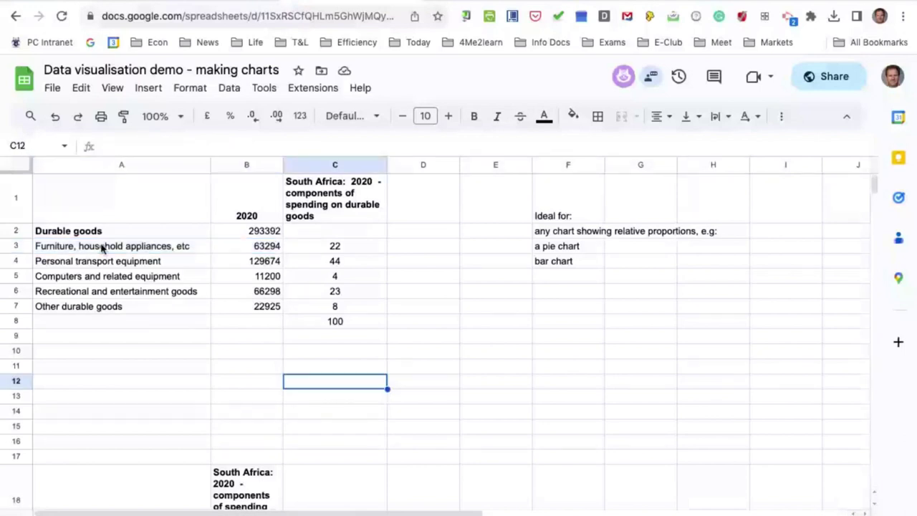
pyautogui.click(106, 249)
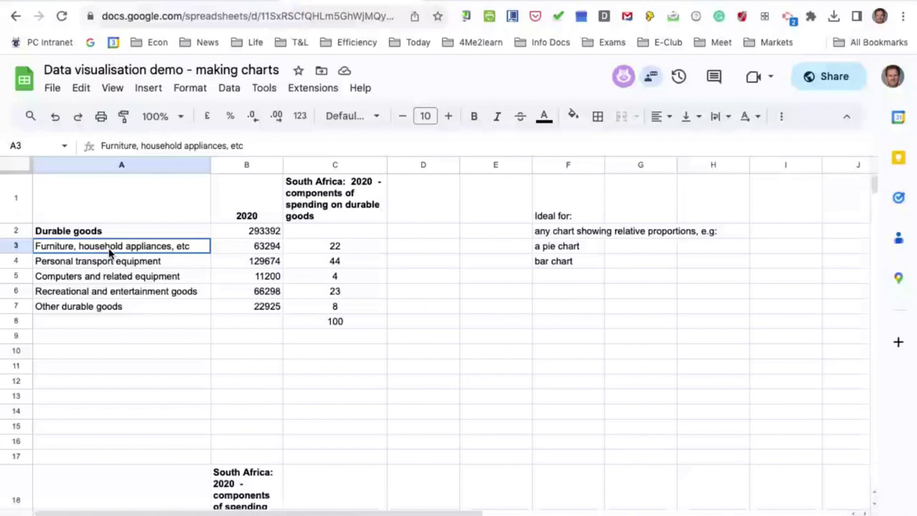
pyautogui.moveTo(108, 252); pyautogui.dragTo(108, 306)
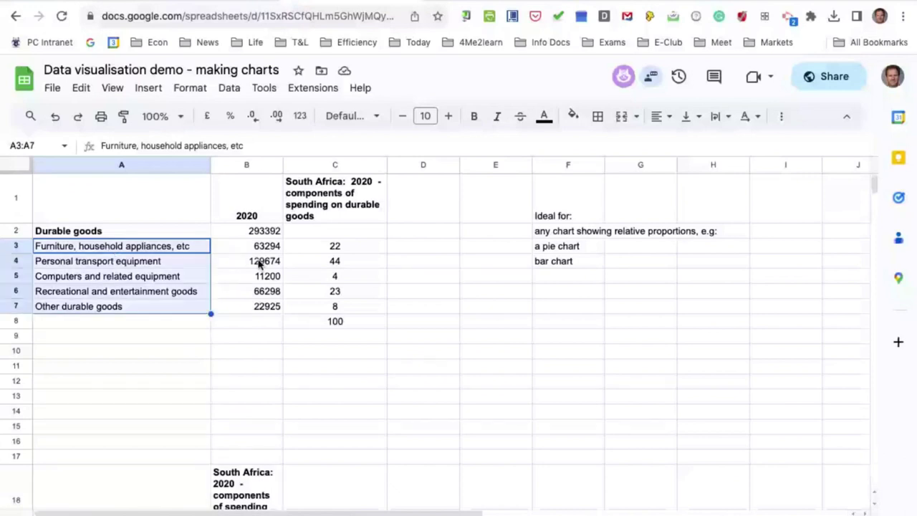
pyautogui.moveTo(260, 246); pyautogui.dragTo(256, 302)
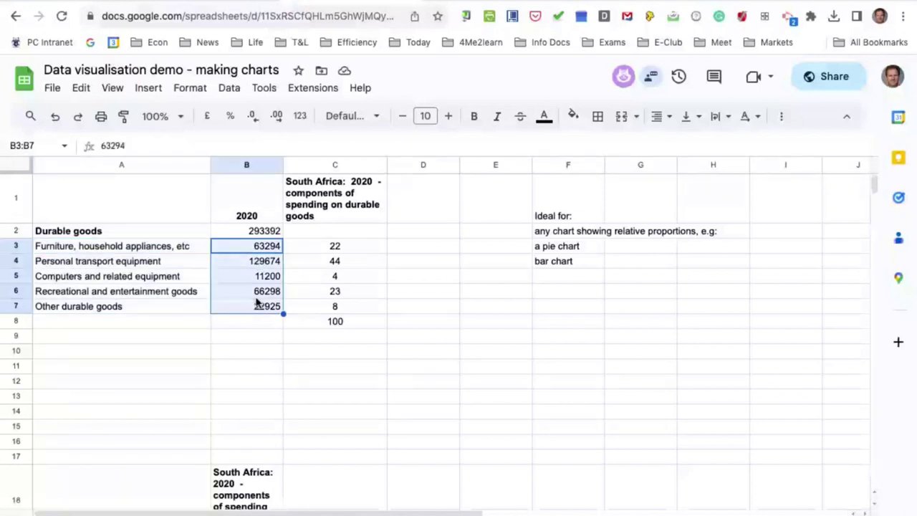
pyautogui.click(475, 394)
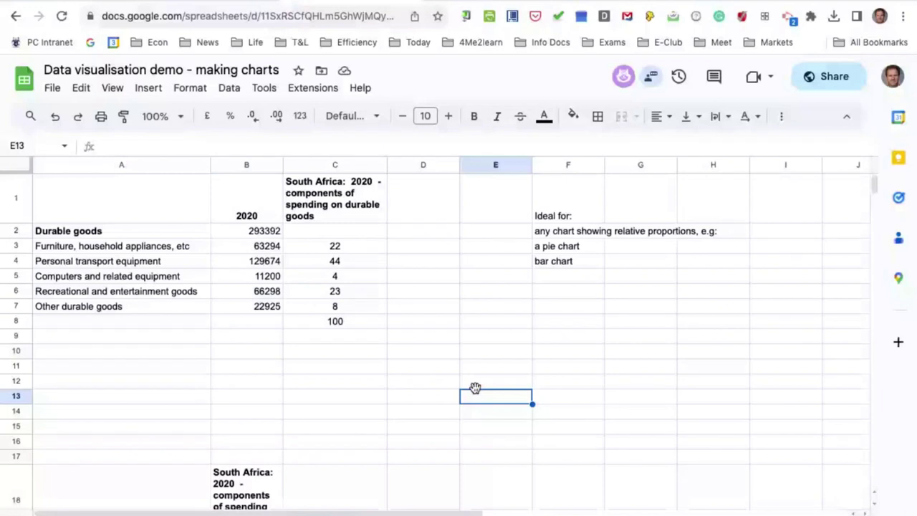
pyautogui.click(342, 247)
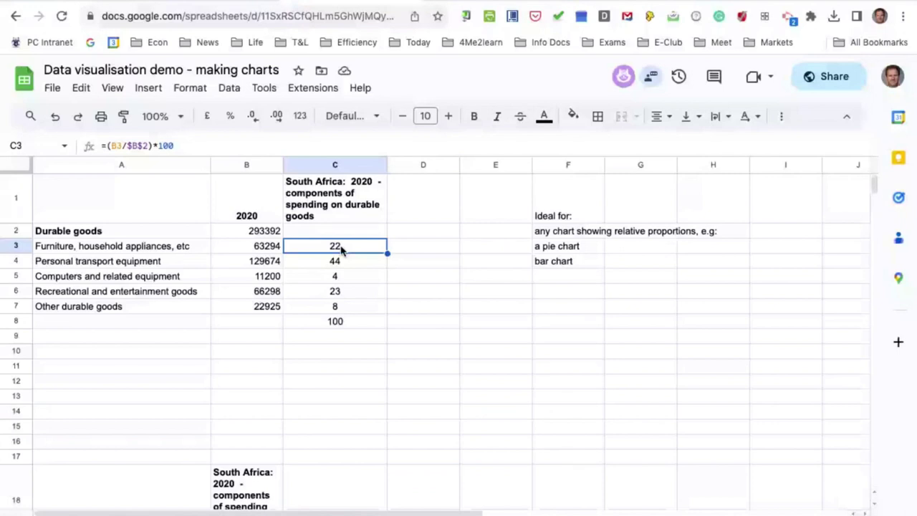
pyautogui.click(269, 232)
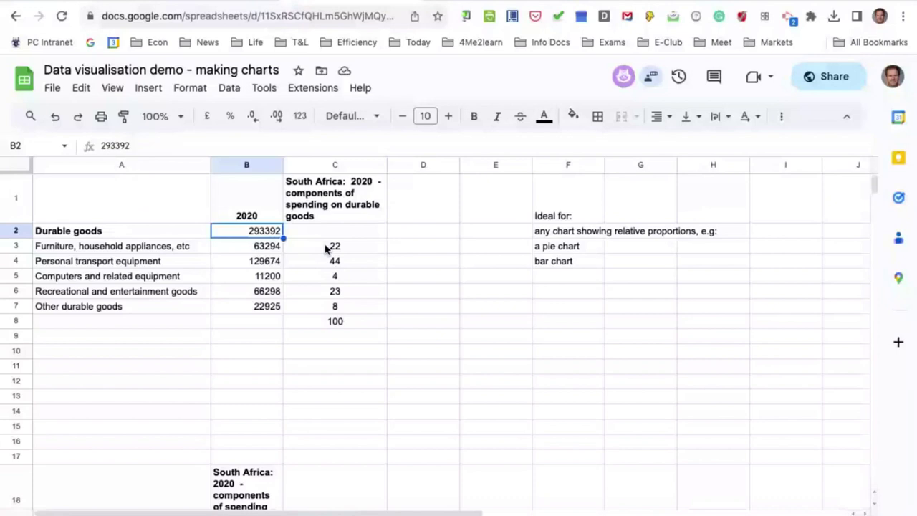
pyautogui.press('Right')
pyautogui.press('Down')
pyautogui.press('Down')
pyautogui.press('Down')
pyautogui.press('Down')
pyautogui.press('Down')
pyautogui.press('Down')
pyautogui.press('Down')
pyautogui.press('Down')
pyautogui.press('Down')
pyautogui.press('Down')
pyautogui.press('Down')
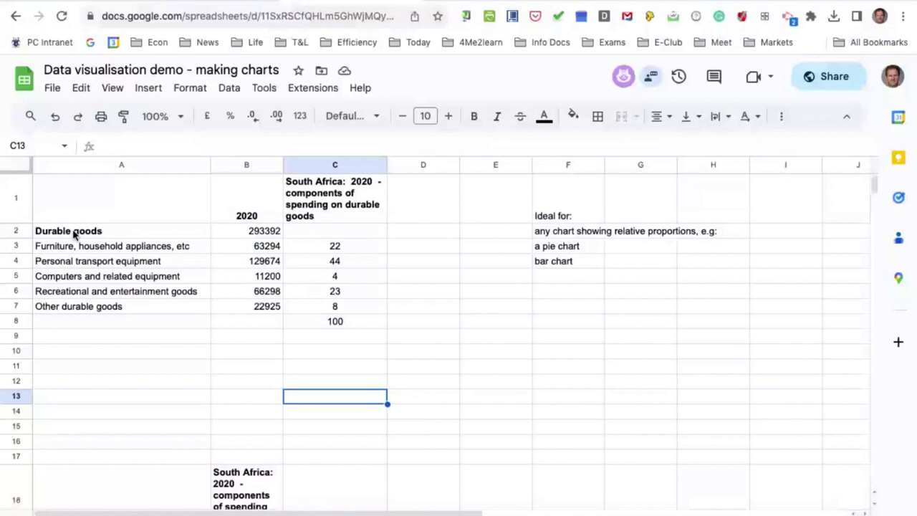
# Copy the durable goods categories and amounts from A2:B7 to A10:B15.
pyautogui.moveTo(74, 233); pyautogui.dragTo(251, 305)
pyautogui.hotkey('ctrl', 'c')
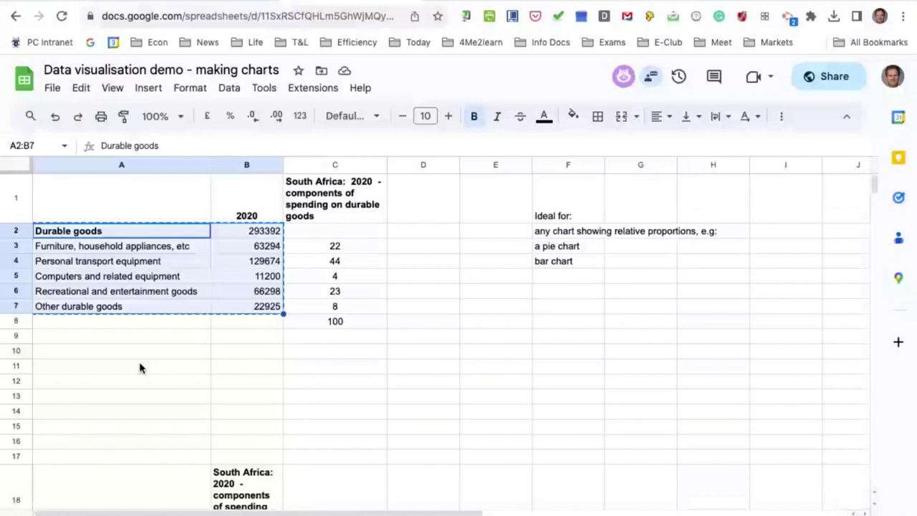
pyautogui.click(50, 335)
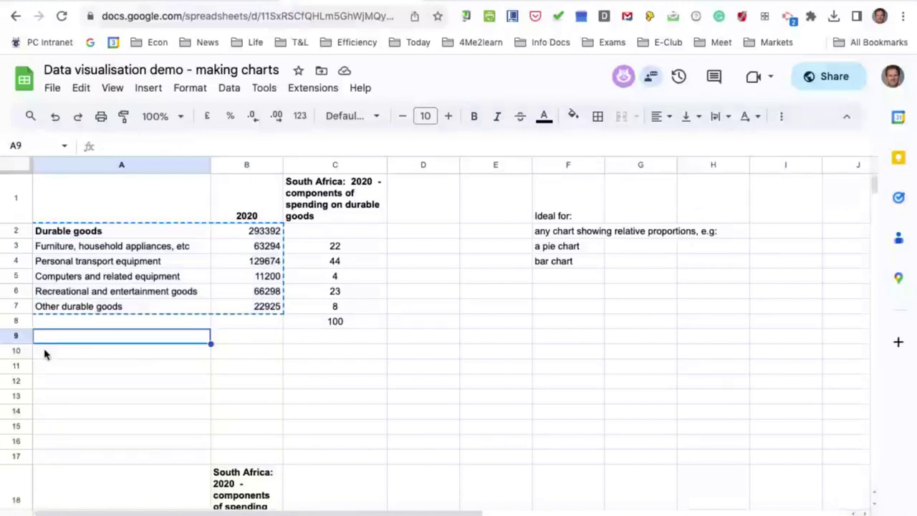
pyautogui.click(44, 354)
pyautogui.hotkey('ctrl', 'v')
pyautogui.click(319, 389)
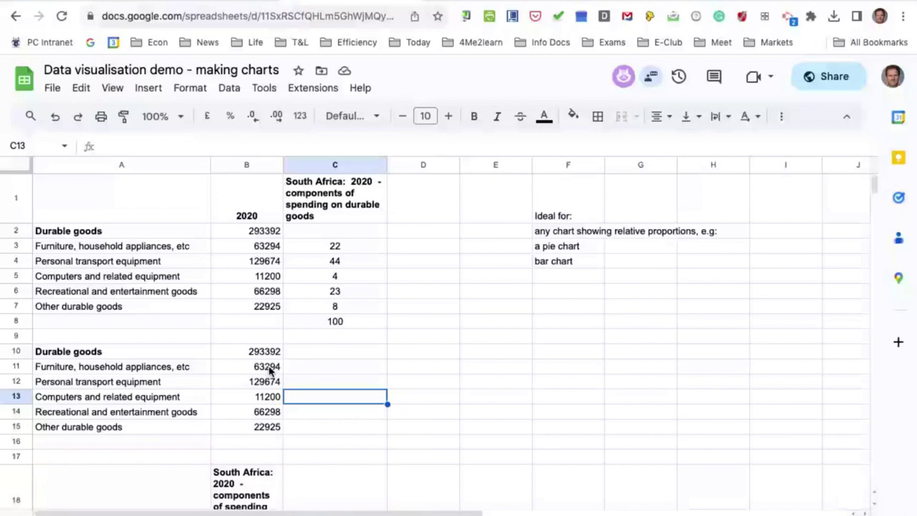
# Try the share formula =B11/B10*100 in C11 for furniture and household appliances and undo the entry.
pyautogui.click(266, 369)
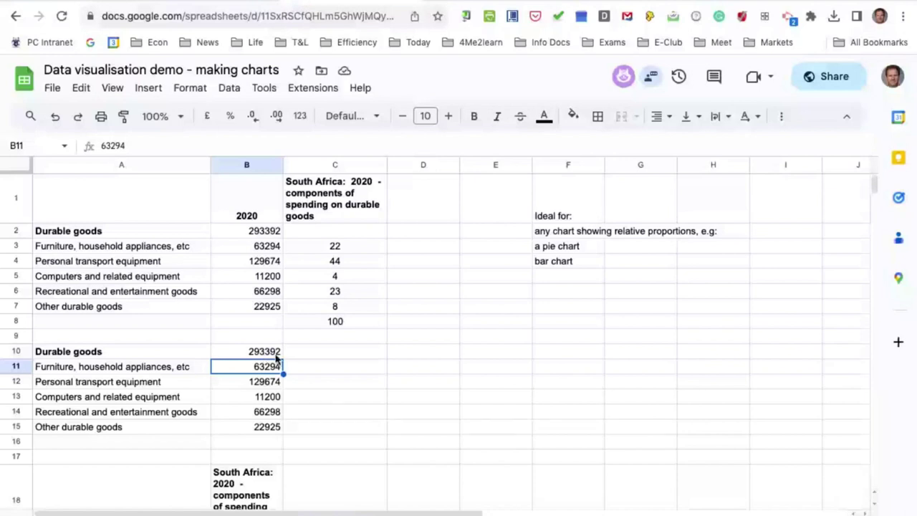
pyautogui.press('Right')
pyautogui.write('=')
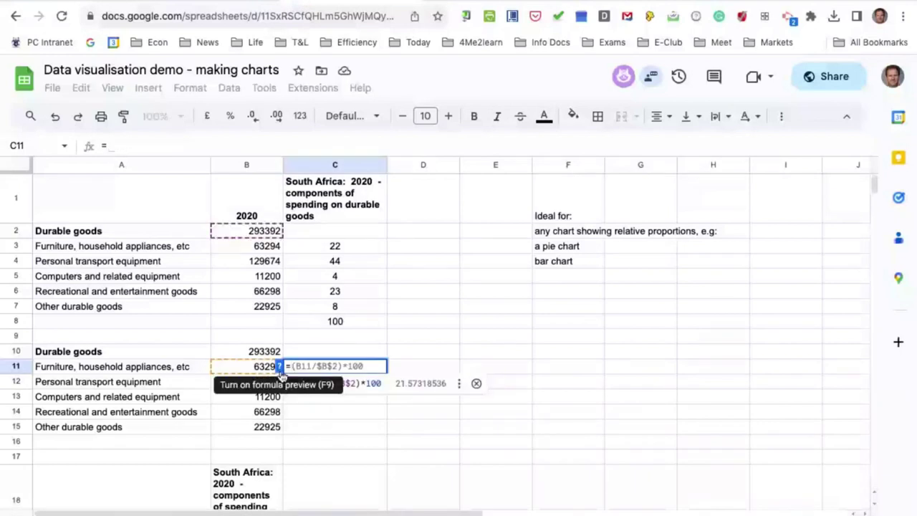
pyautogui.click(259, 368)
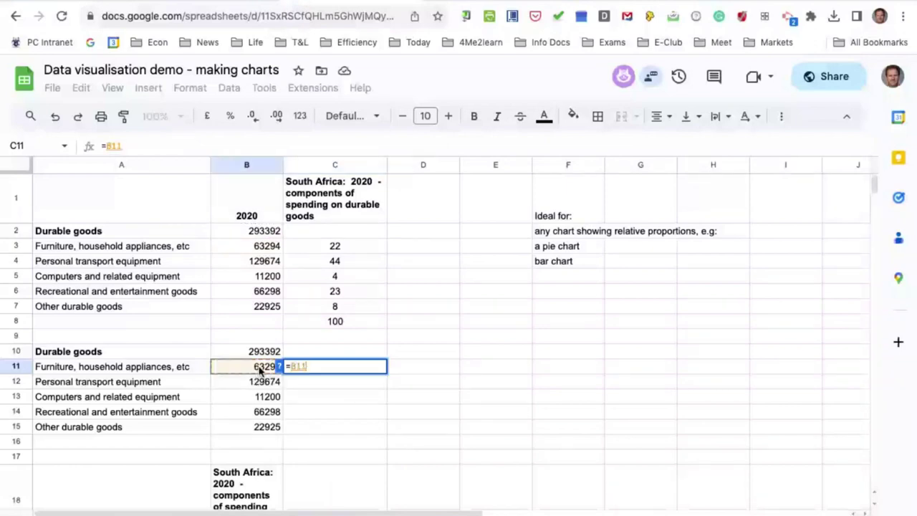
pyautogui.write('/B10*')
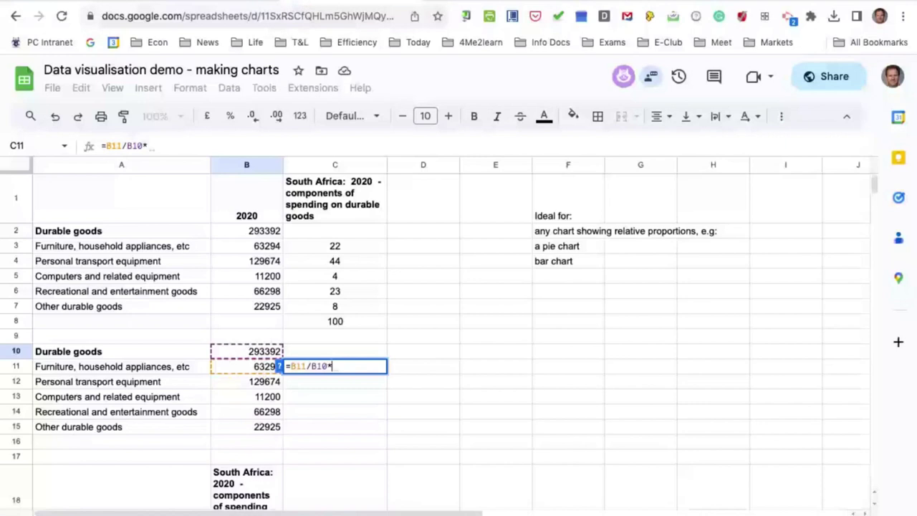
pyautogui.write('100')
pyautogui.press('Return')
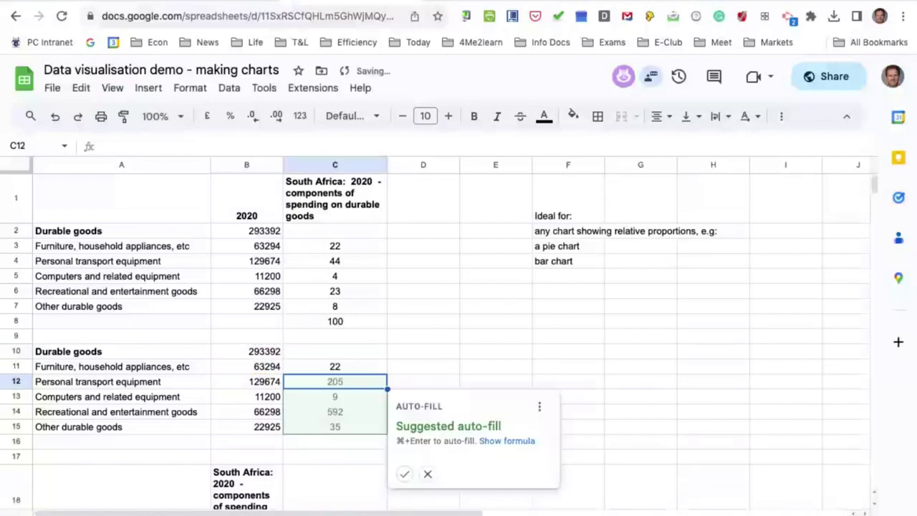
pyautogui.click(357, 370)
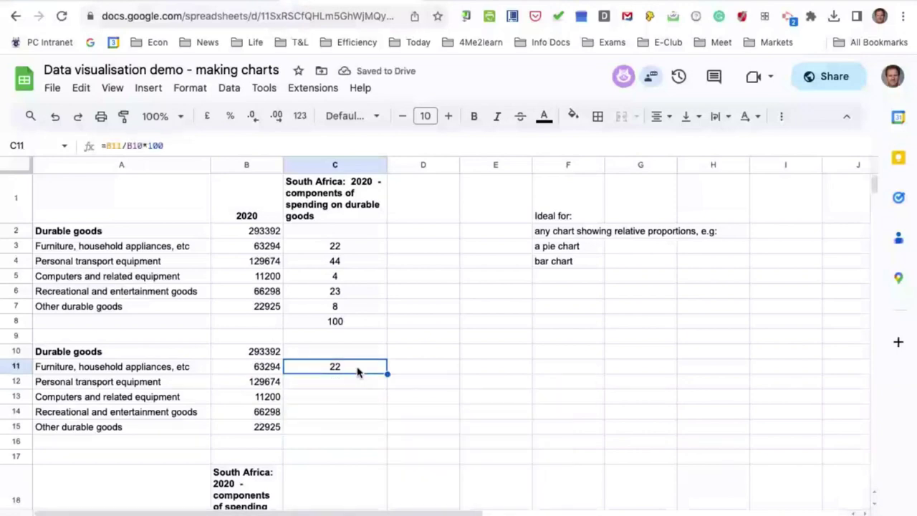
pyautogui.click(55, 116)
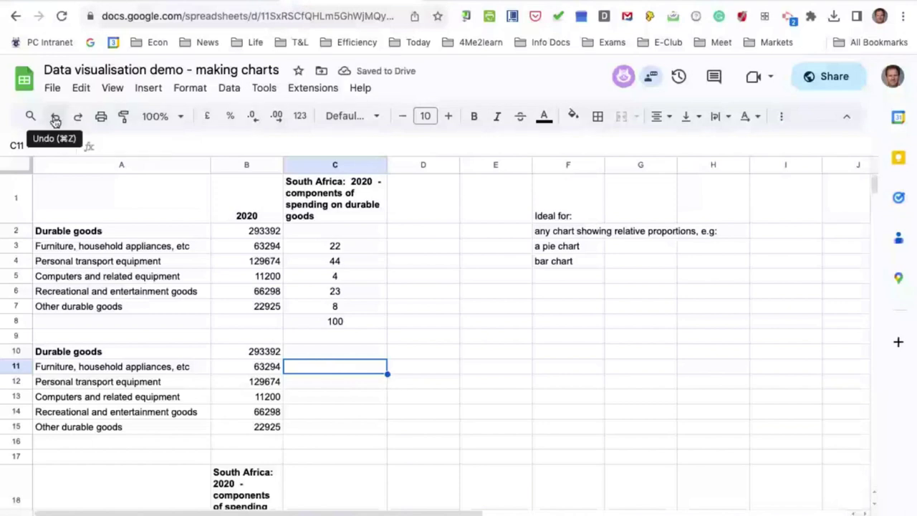
# Enter =B11/B10*100 in C11 and fill the formula down through C15.
pyautogui.write('=')
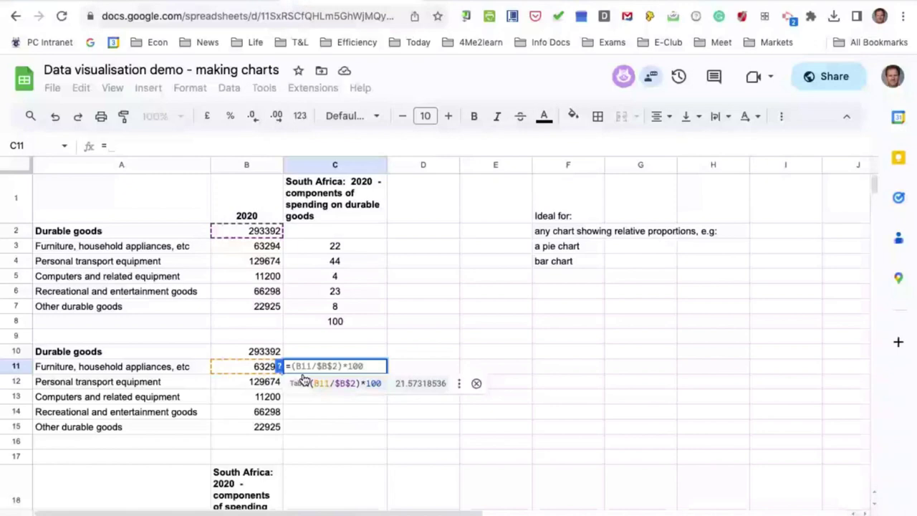
pyautogui.write('B11/')
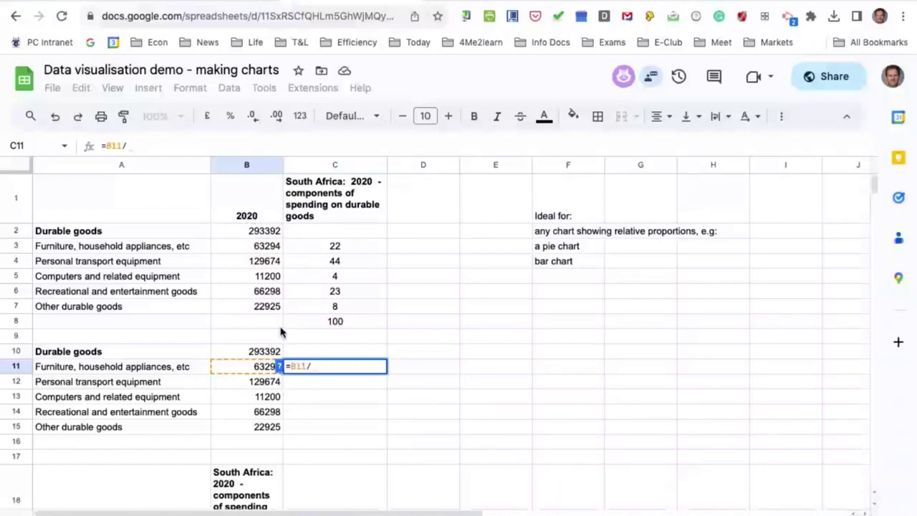
pyautogui.press('Return')
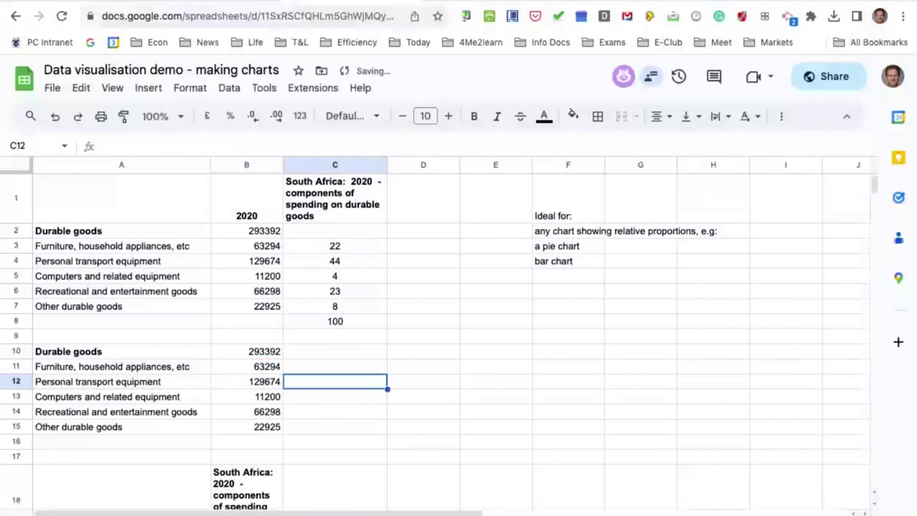
pyautogui.click(376, 366)
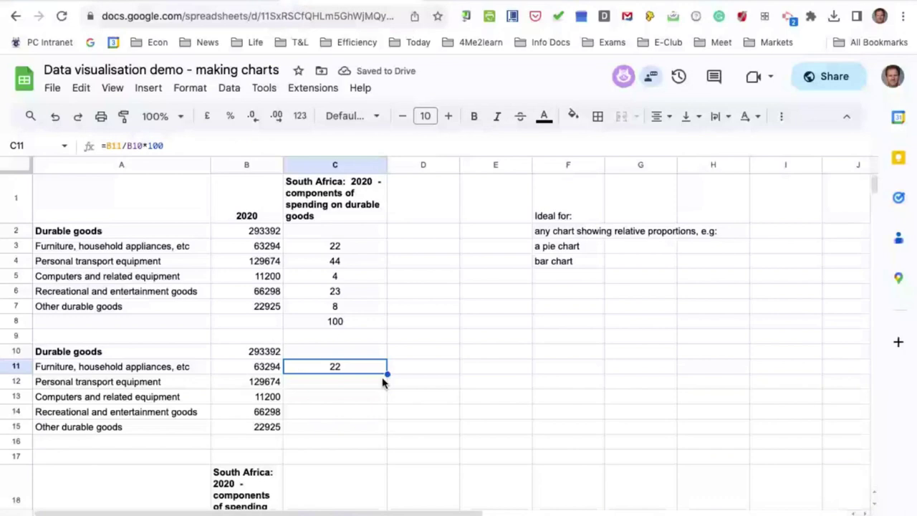
pyautogui.moveTo(387, 374); pyautogui.dragTo(380, 427)
pyautogui.click(495, 426)
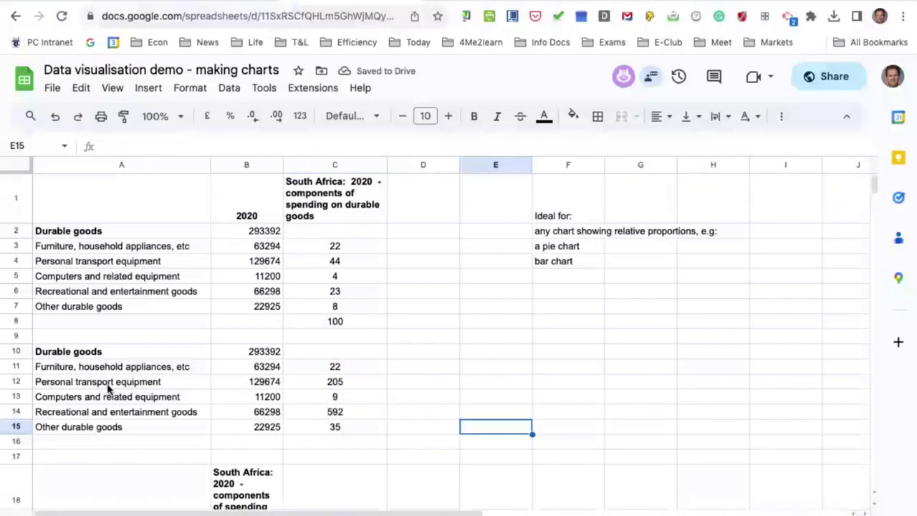
# Inspect the cell references in the filled formulas in C11:C15 and compare them with the absolute-reference formulas in C3:C7.
pyautogui.click(333, 416)
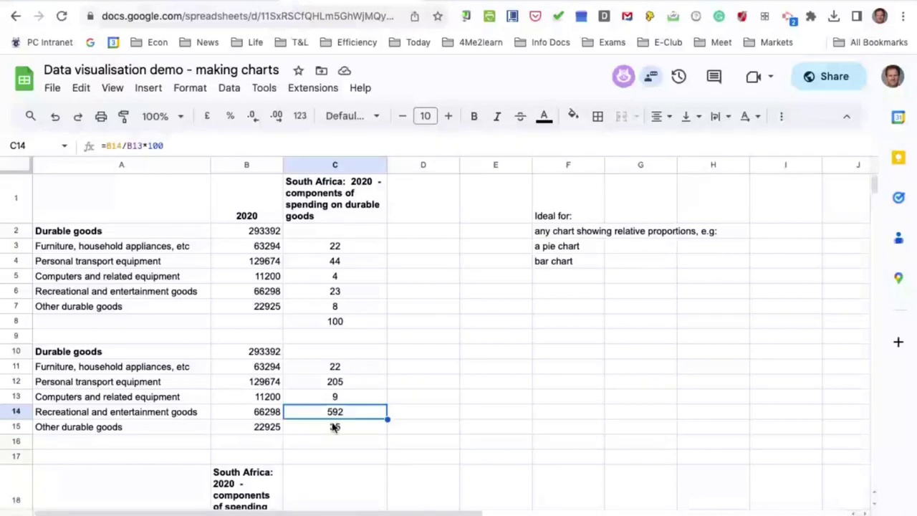
pyautogui.click(339, 383)
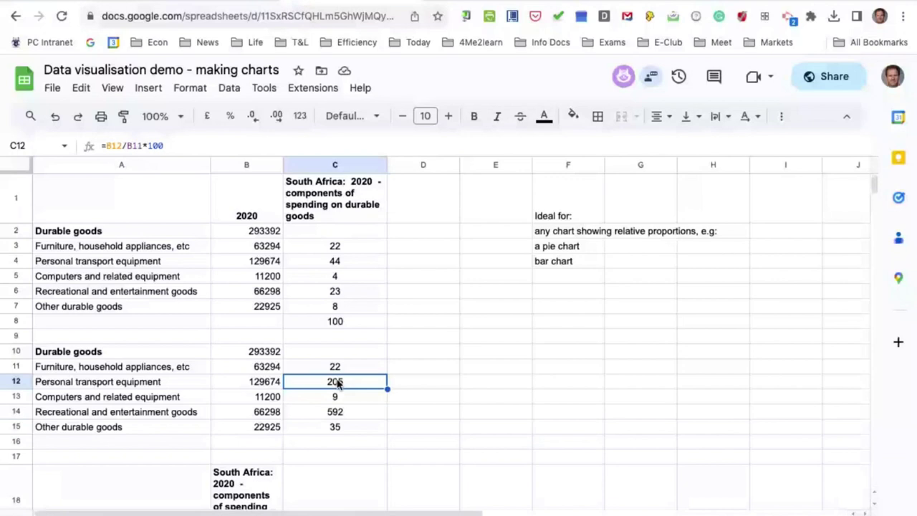
pyautogui.click(265, 383)
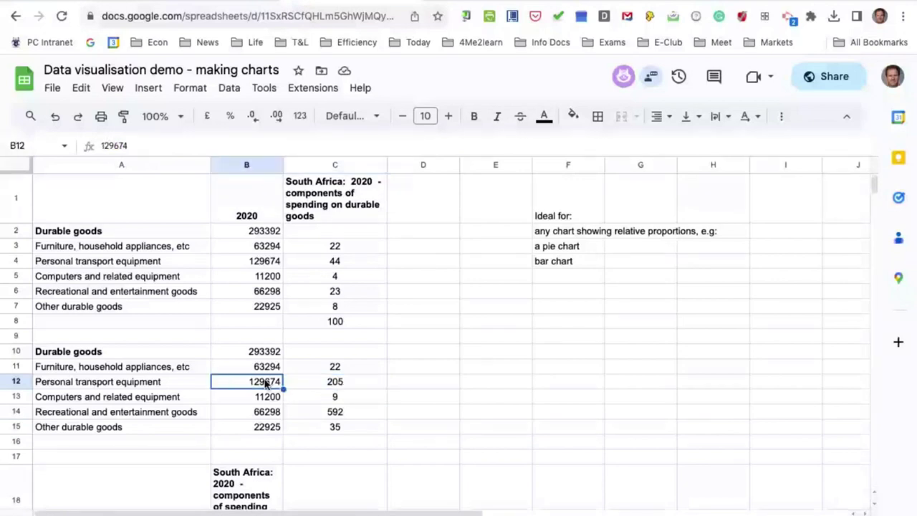
pyautogui.press('Up')
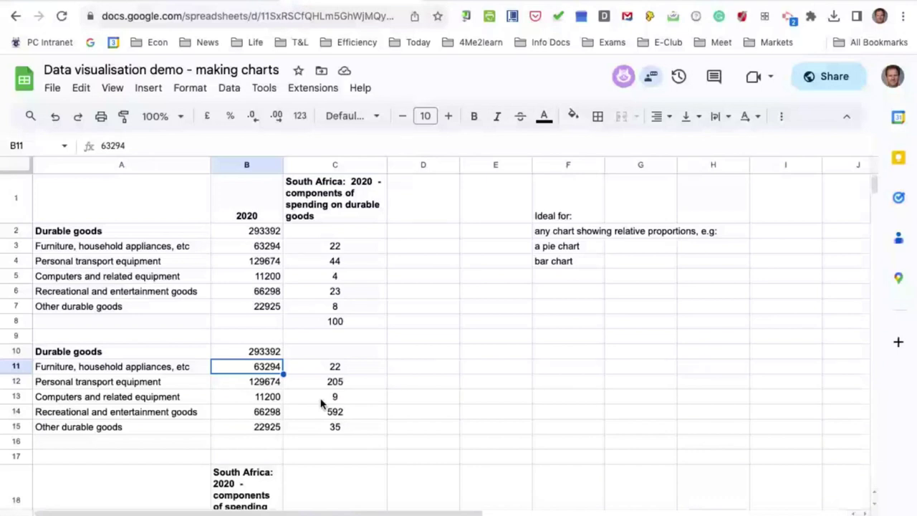
pyautogui.click(270, 385)
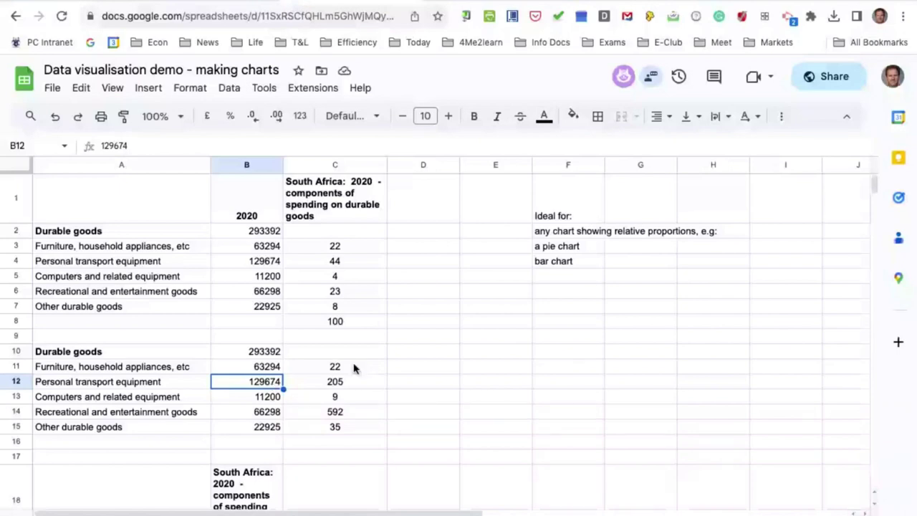
pyautogui.moveTo(334, 246); pyautogui.dragTo(343, 310)
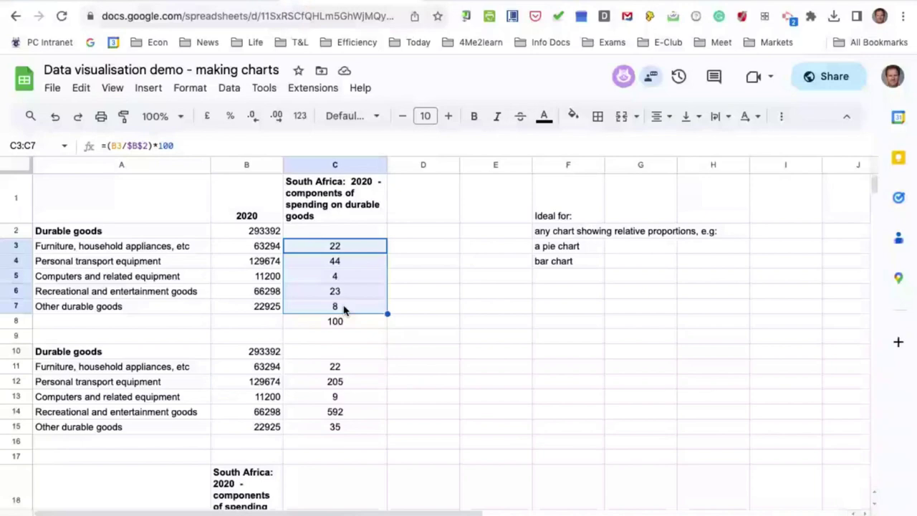
pyautogui.click(331, 367)
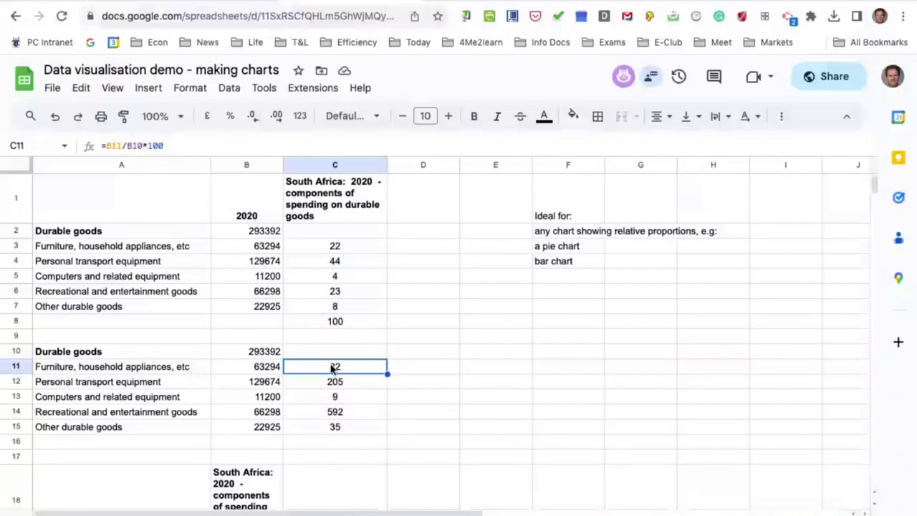
# Review the category amounts in B11:B14 and the durable goods total in B10 that the share formulas refer to.
pyautogui.click(273, 368)
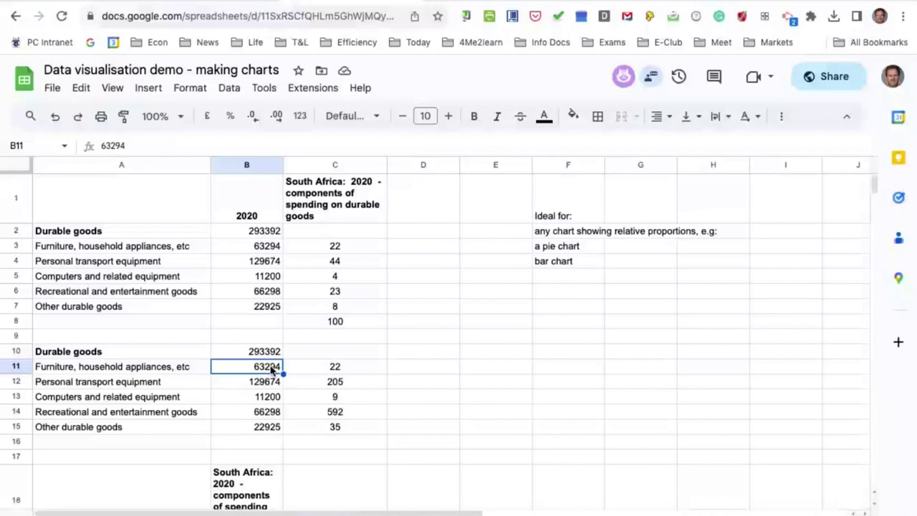
pyautogui.press('Down')
pyautogui.press('Down')
pyautogui.press('Down')
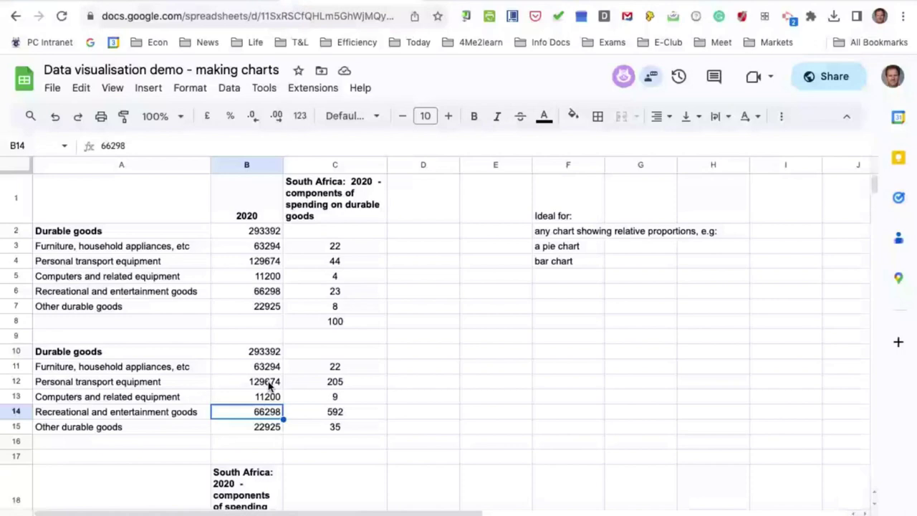
pyautogui.click(266, 353)
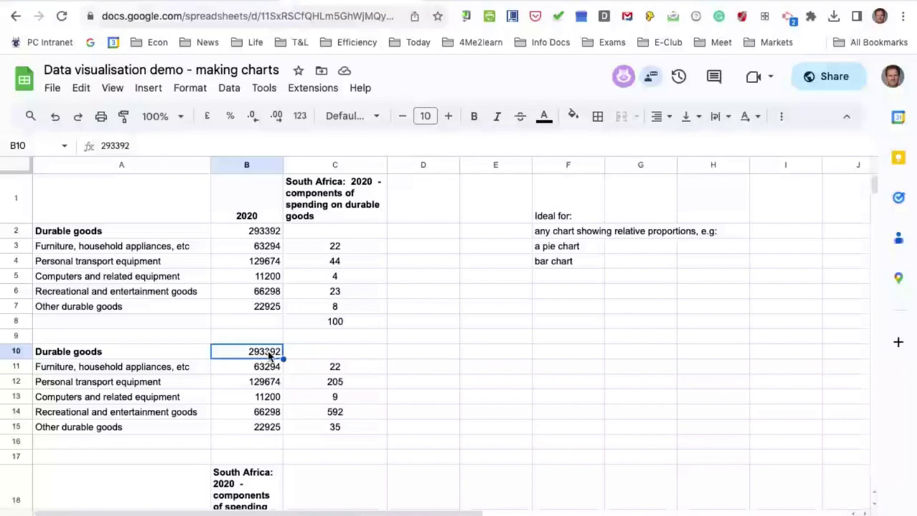
# Make the total reference absolute in C11 with =B11/$B$10*100 and fill the formula down through C15.
pyautogui.press('Down')
pyautogui.press('Right')
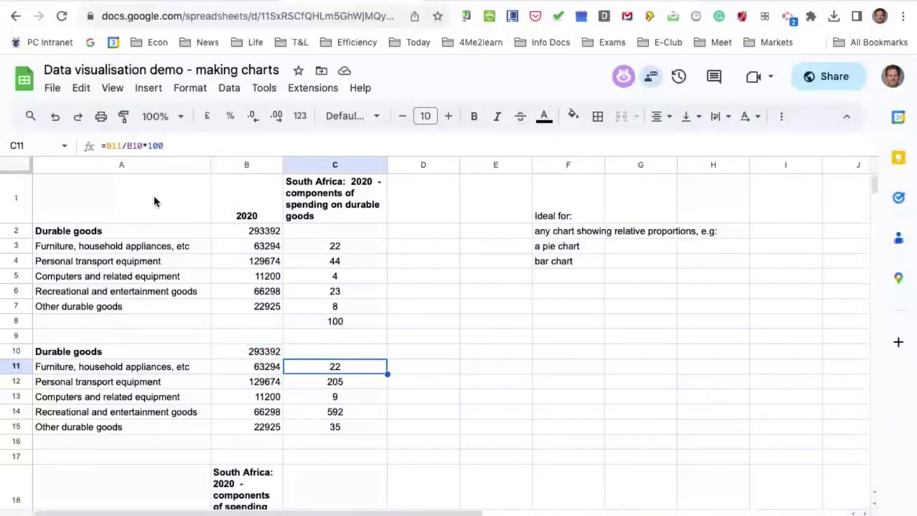
pyautogui.click(130, 146)
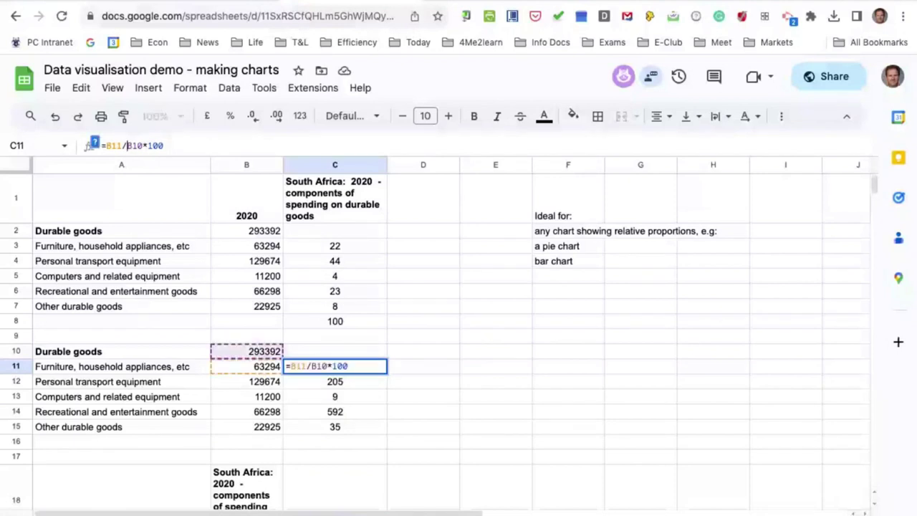
pyautogui.press('F4')
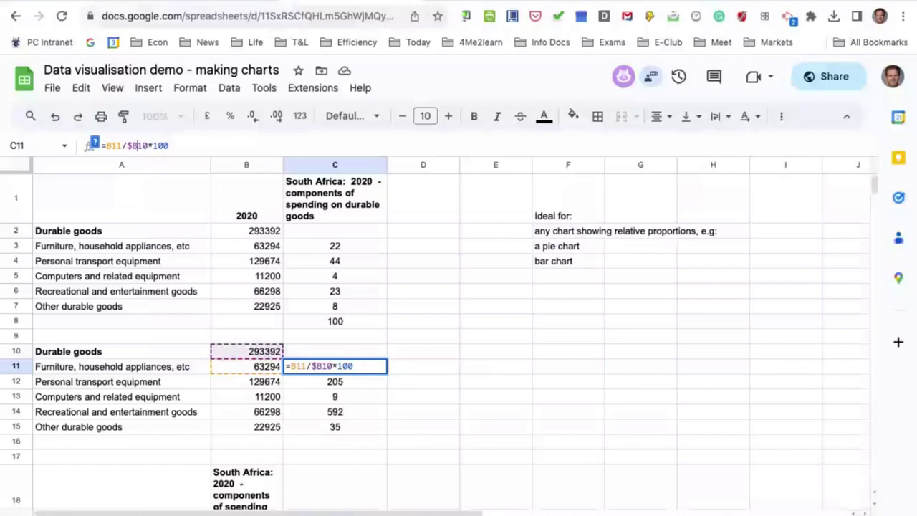
pyautogui.write('$')
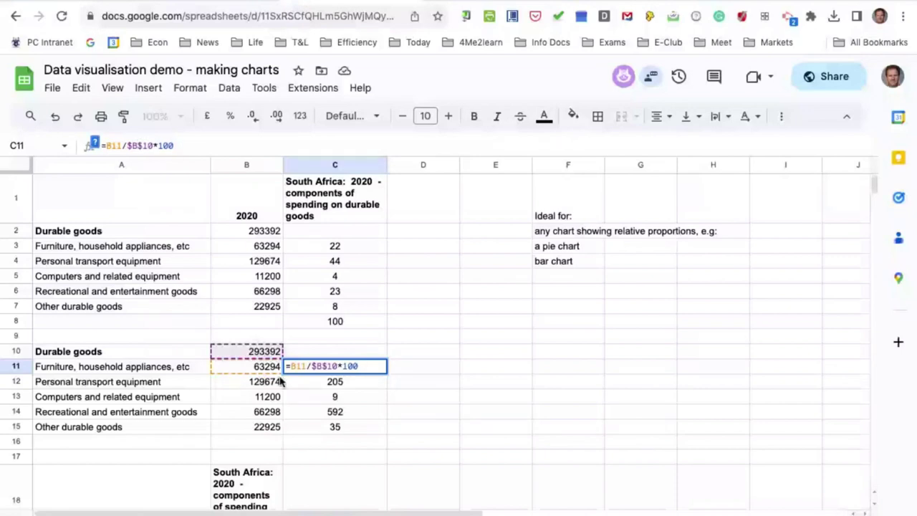
pyautogui.press('Return')
pyautogui.click(337, 369)
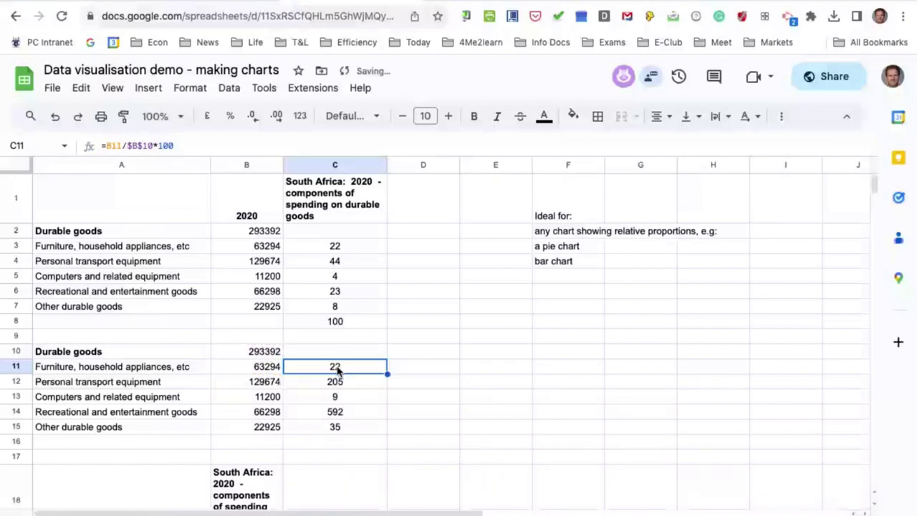
pyautogui.doubleClick(387, 373)
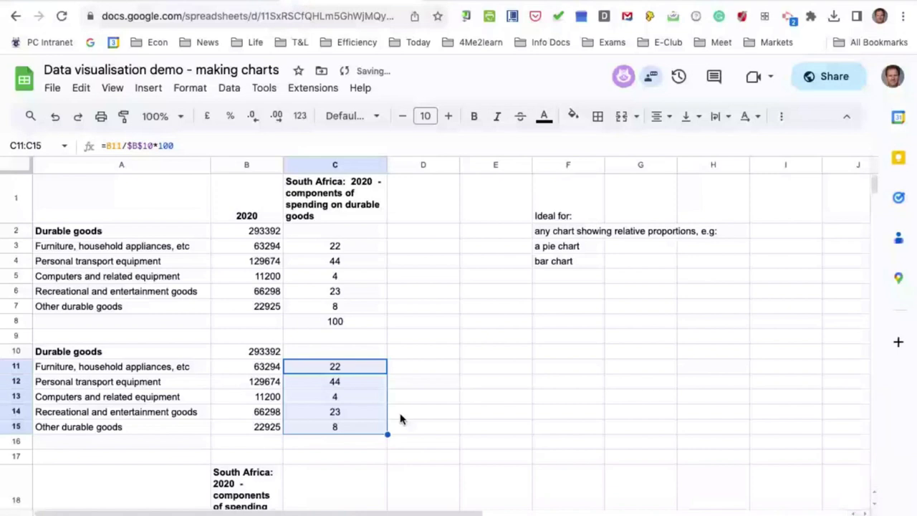
pyautogui.click(494, 427)
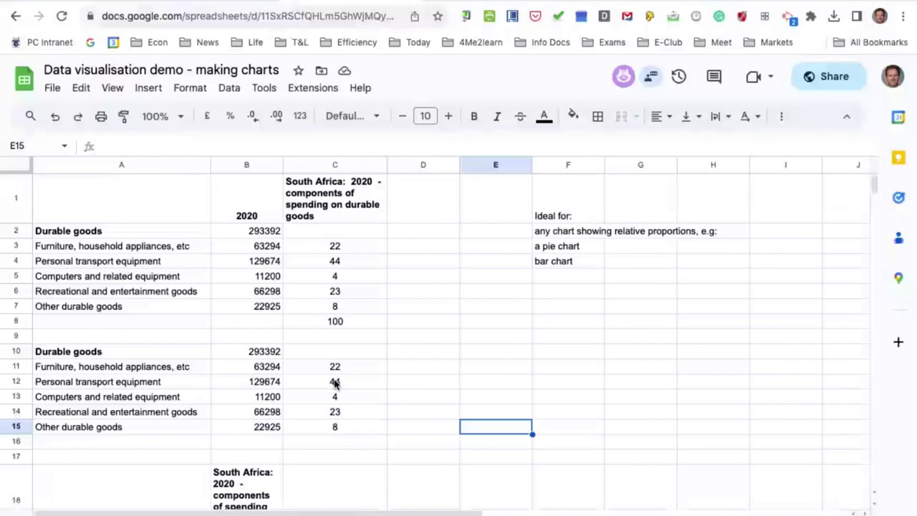
# Check the total in B10 against the formula in C14, and review the percentage shares in C11:C15.
pyautogui.click(246, 351)
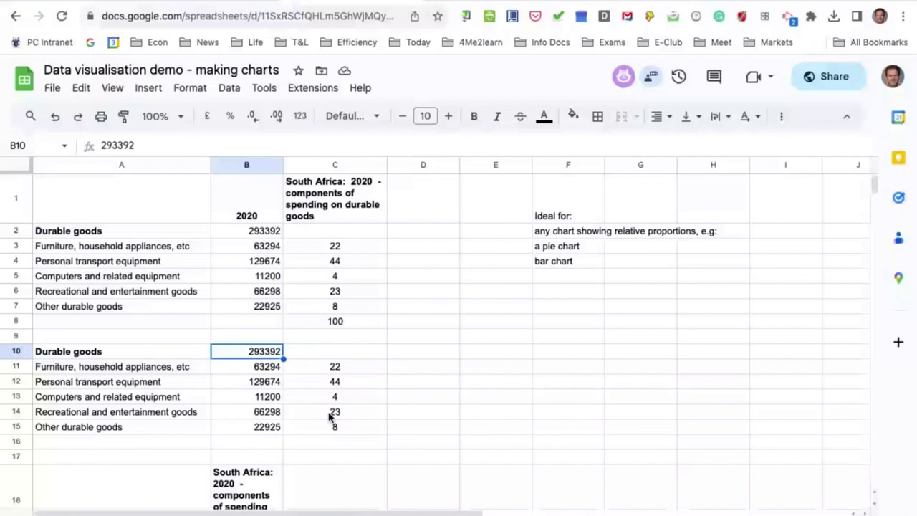
pyautogui.click(331, 417)
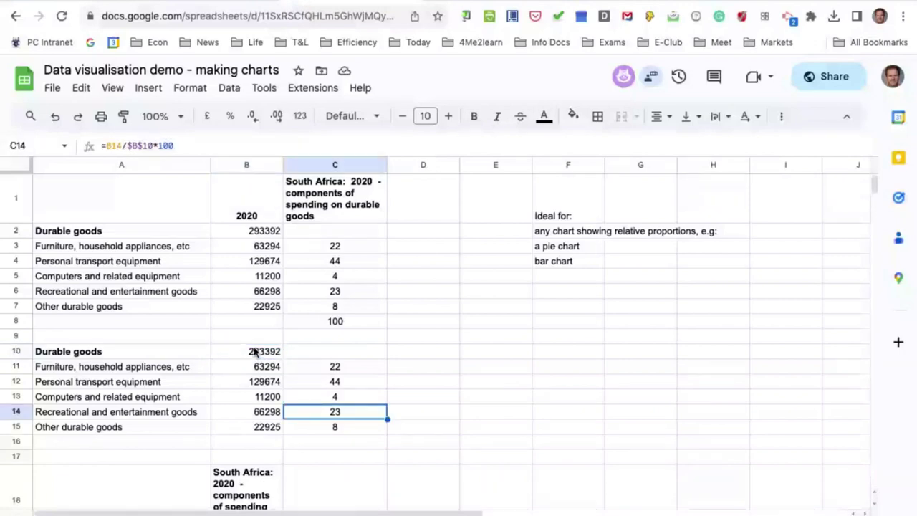
pyautogui.click(564, 441)
pyautogui.scroll(-1, 564, 447)
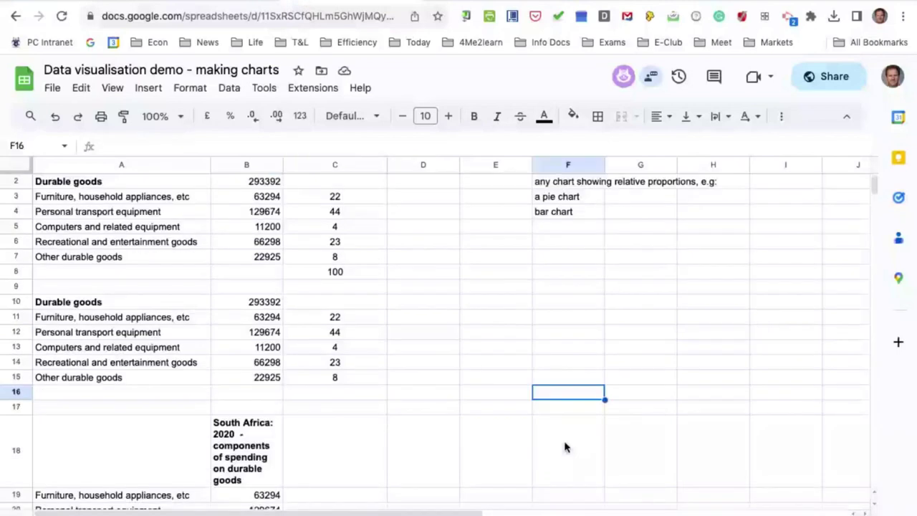
pyautogui.scroll(-3, 564, 447)
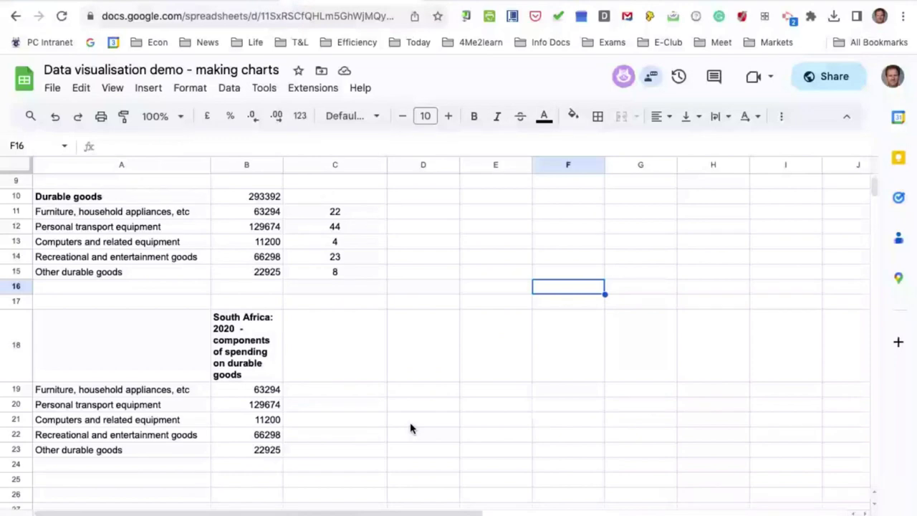
pyautogui.scroll(1, 410, 428)
pyautogui.moveTo(334, 241); pyautogui.dragTo(341, 301)
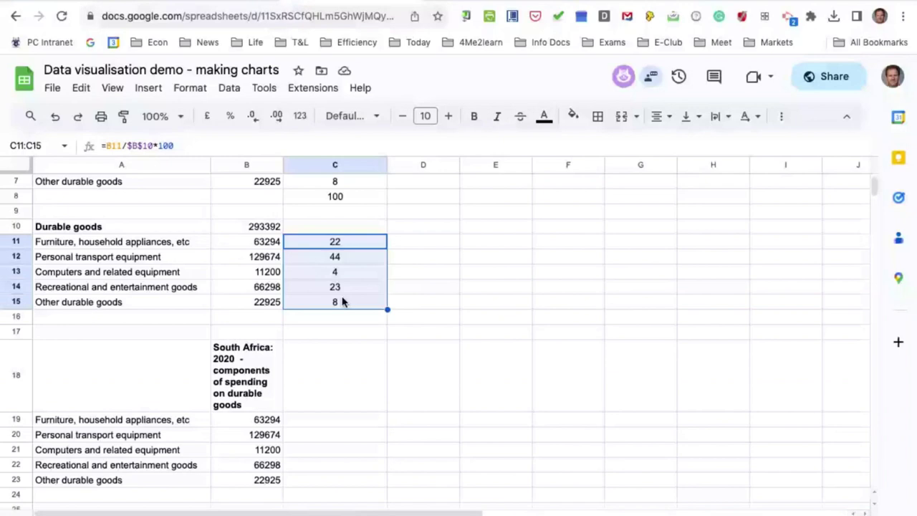
pyautogui.click(568, 419)
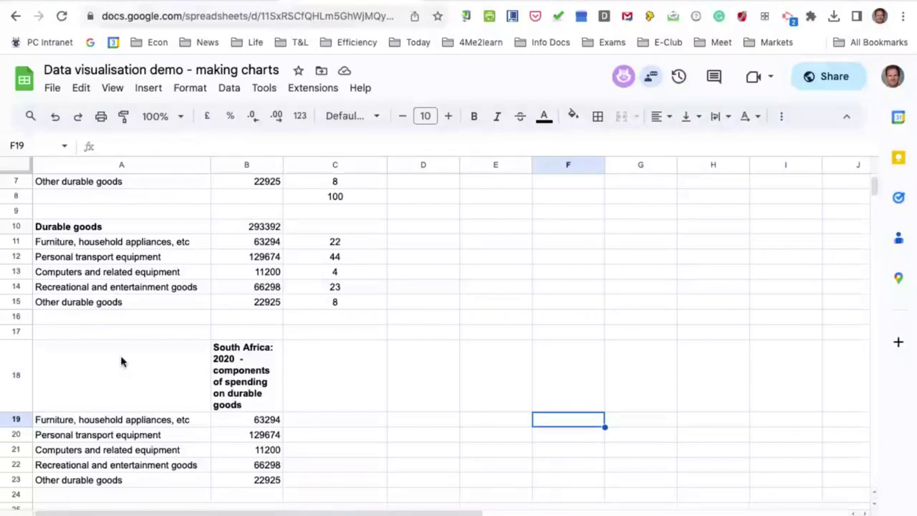
# Examine the spending amounts by category in B19:B23 of the lower table.
pyautogui.scroll(-1, 136, 348)
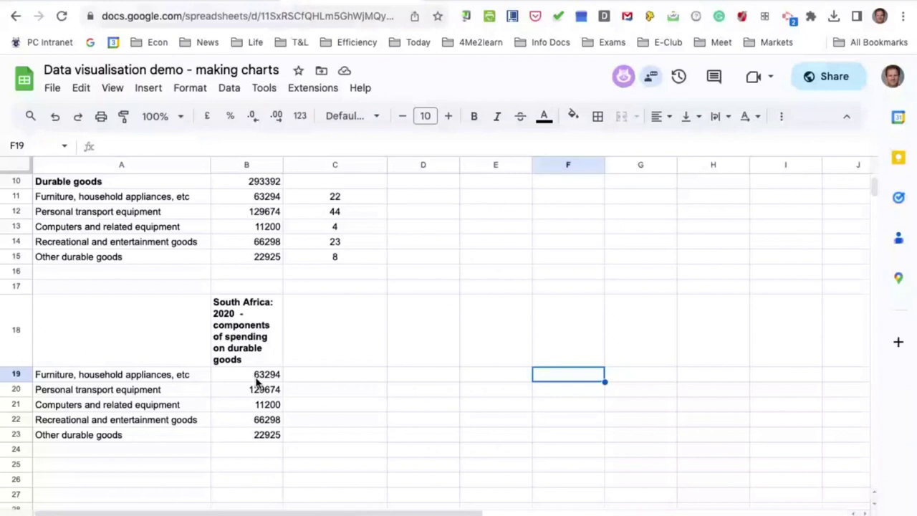
pyautogui.moveTo(257, 382); pyautogui.dragTo(263, 438)
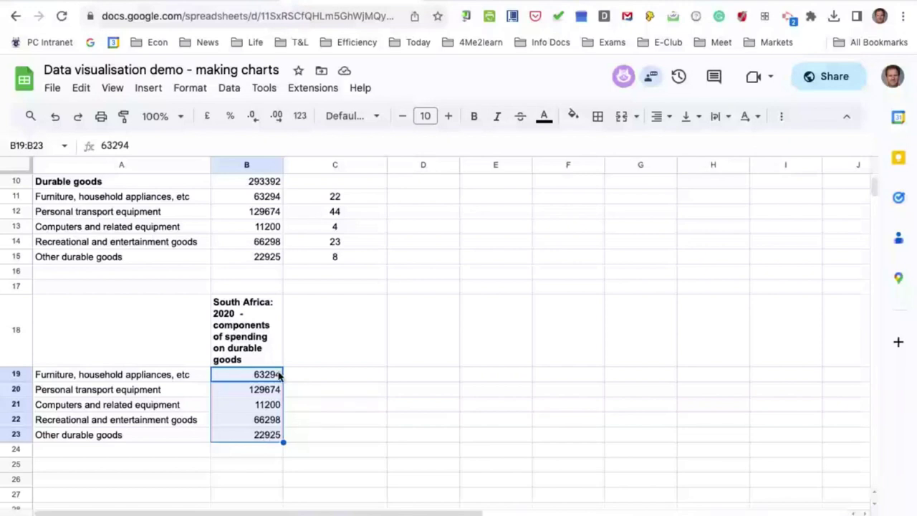
pyautogui.click(264, 423)
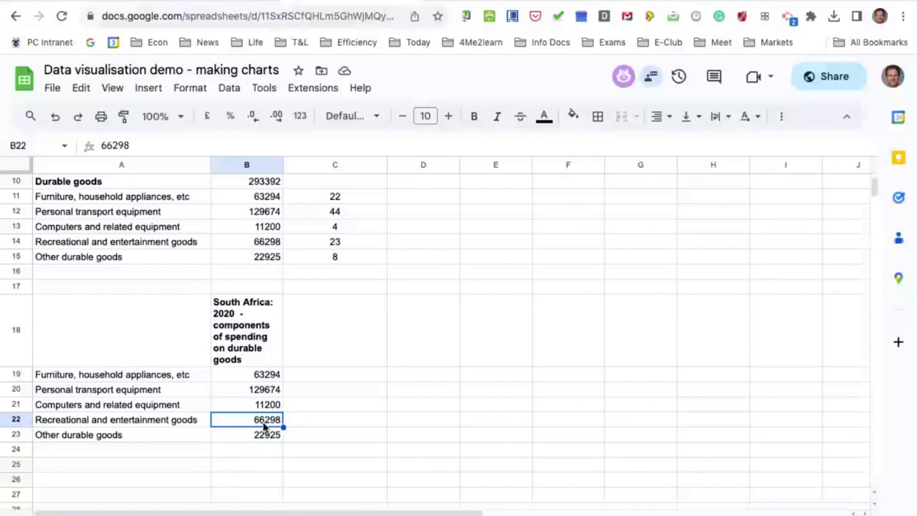
pyautogui.click(420, 408)
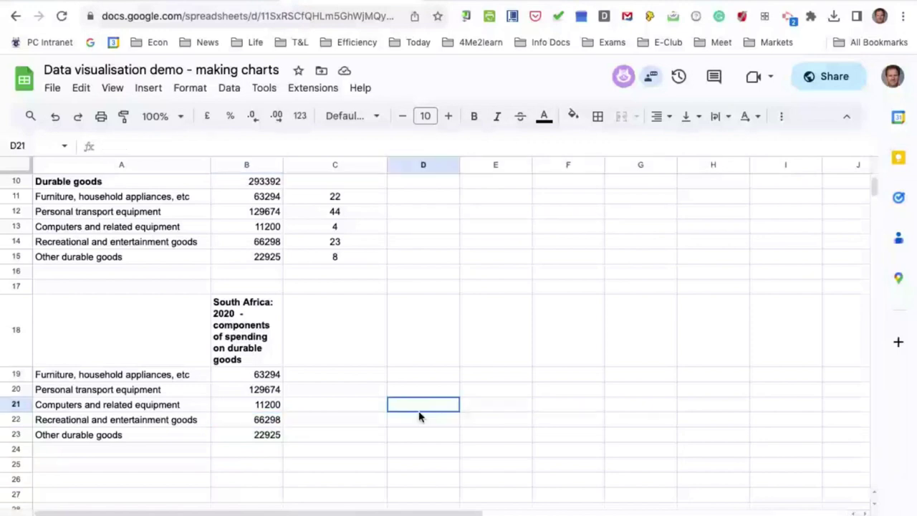
# Insert a chart from A18:B23, change it to a standard pie chart and enlarge it.
pyautogui.scroll(-1, 420, 417)
pyautogui.moveTo(121, 300); pyautogui.dragTo(260, 406)
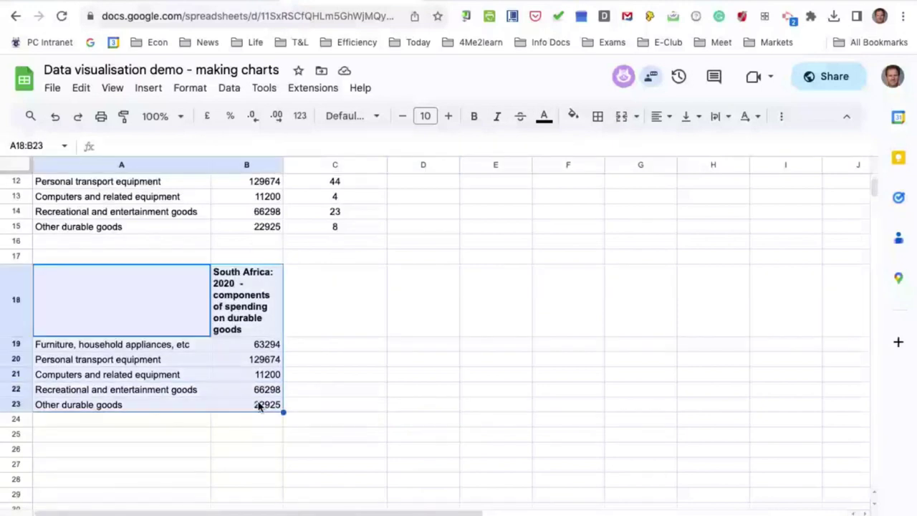
pyautogui.click(148, 89)
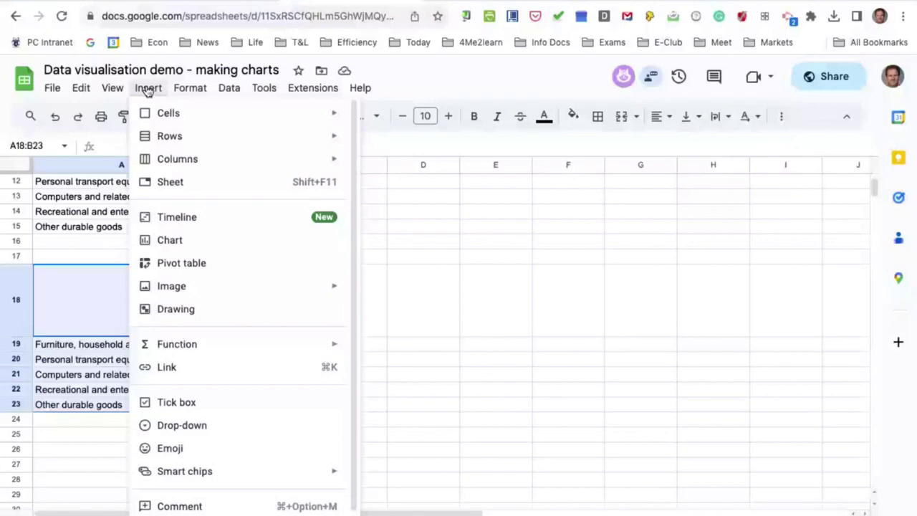
pyautogui.click(170, 240)
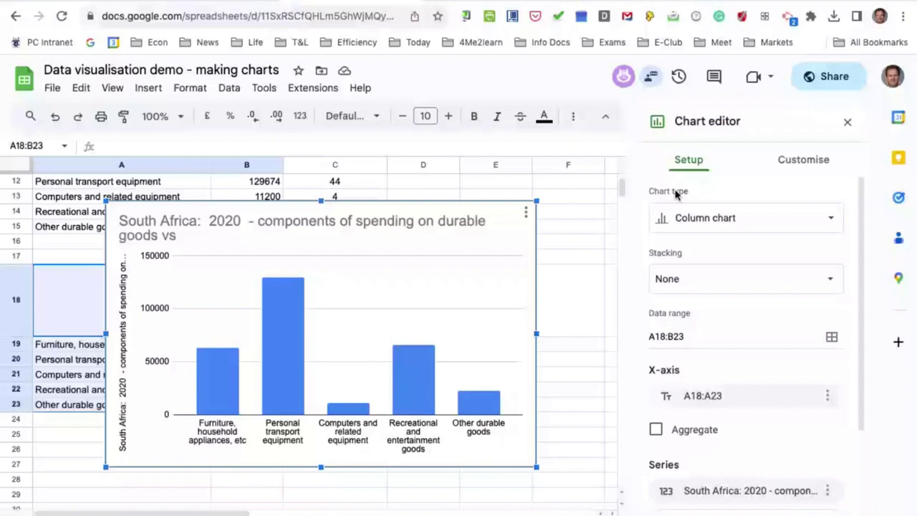
pyautogui.click(686, 218)
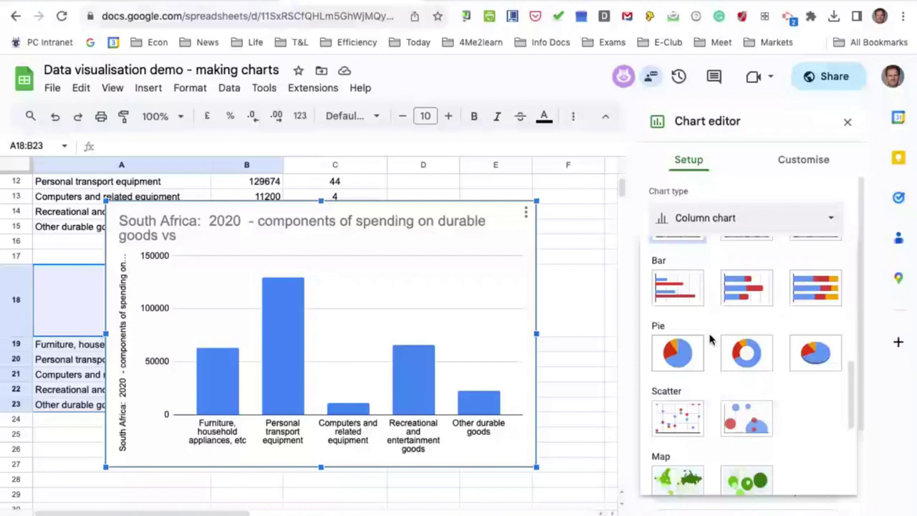
pyautogui.click(689, 351)
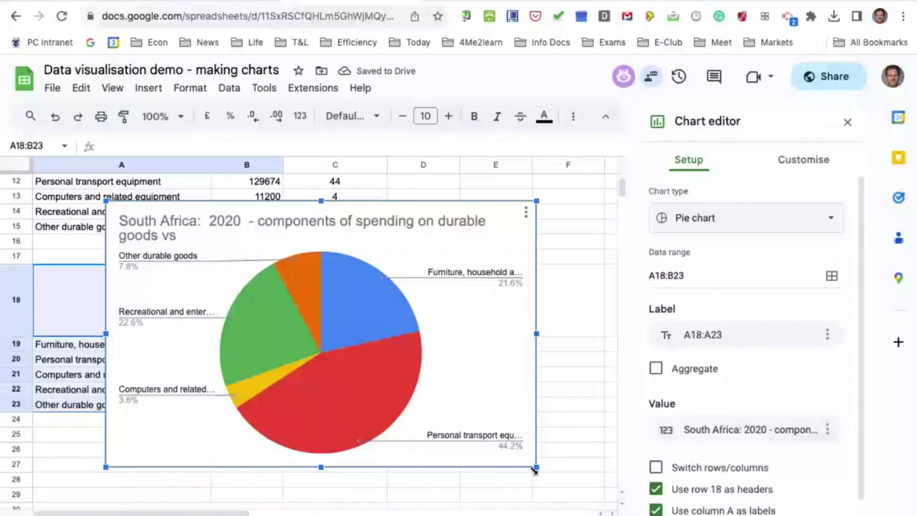
pyautogui.moveTo(535, 467); pyautogui.dragTo(608, 510)
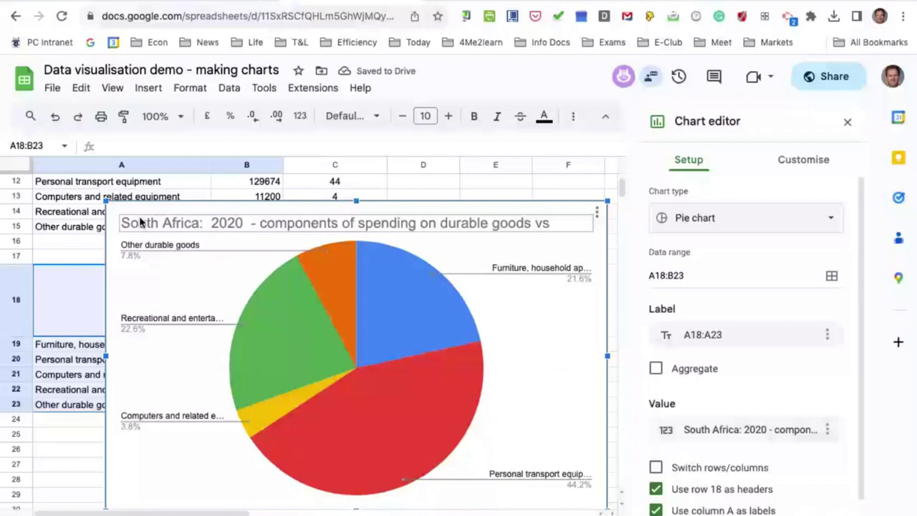
# Format the pie chart's title as bold red text at font size 14.
pyautogui.click(141, 223)
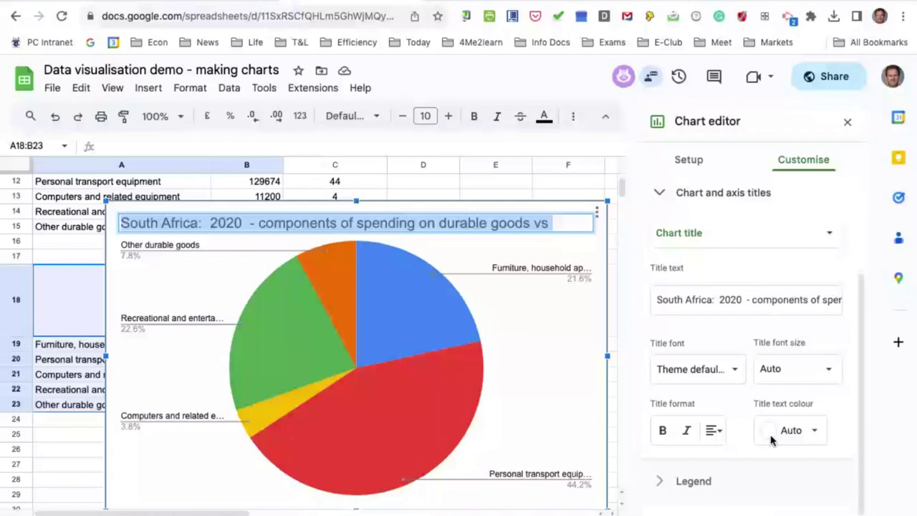
pyautogui.hotkey('ctrl', 'b')
pyautogui.click(771, 438)
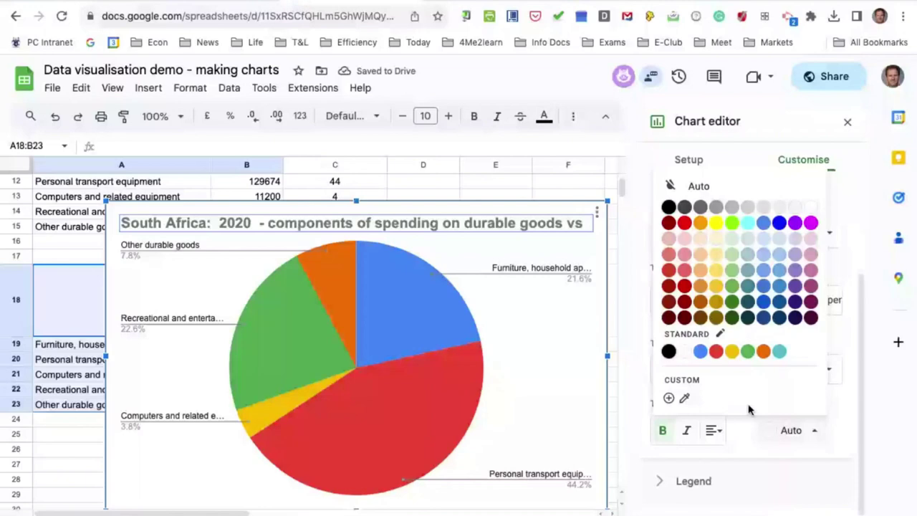
pyautogui.click(684, 223)
pyautogui.click(826, 370)
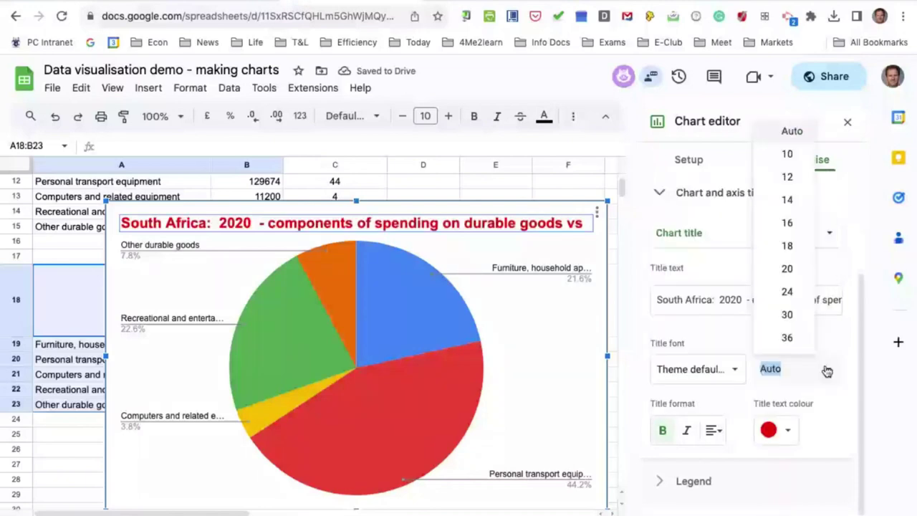
pyautogui.press('Down')
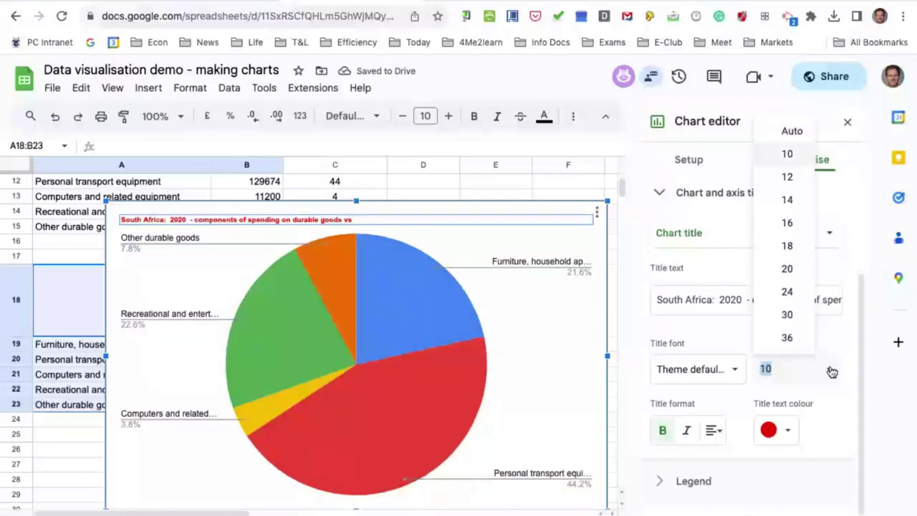
pyautogui.write('14')
pyautogui.press('Return')
pyautogui.scroll(-1, 529, 349)
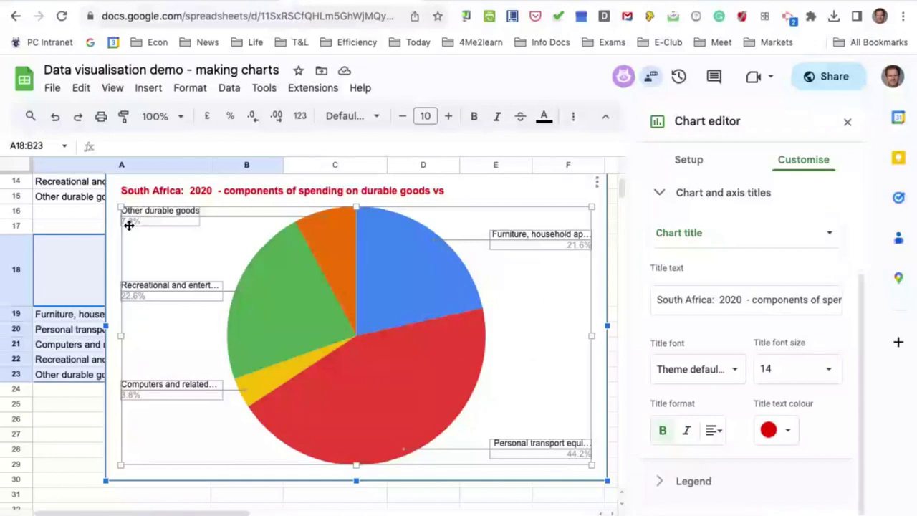
# Switch to the household final consumption expenditure sheet and review the 2019 and 2020 durable goods figures.
pyautogui.click(361, 399)
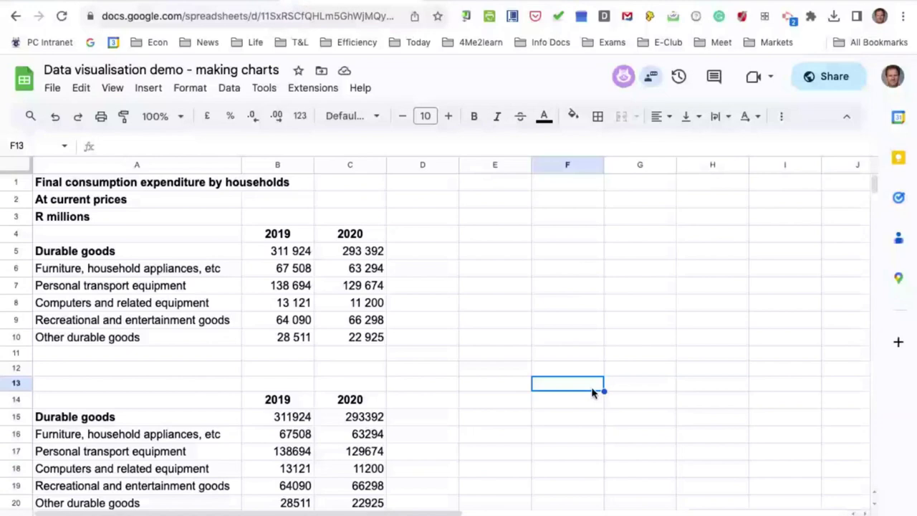
pyautogui.scroll(-1, 593, 393)
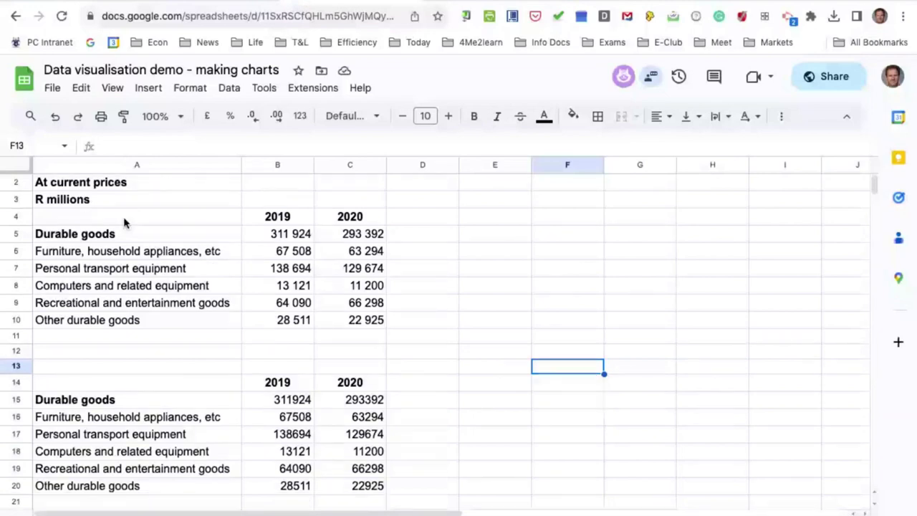
pyautogui.moveTo(123, 219); pyautogui.dragTo(119, 233)
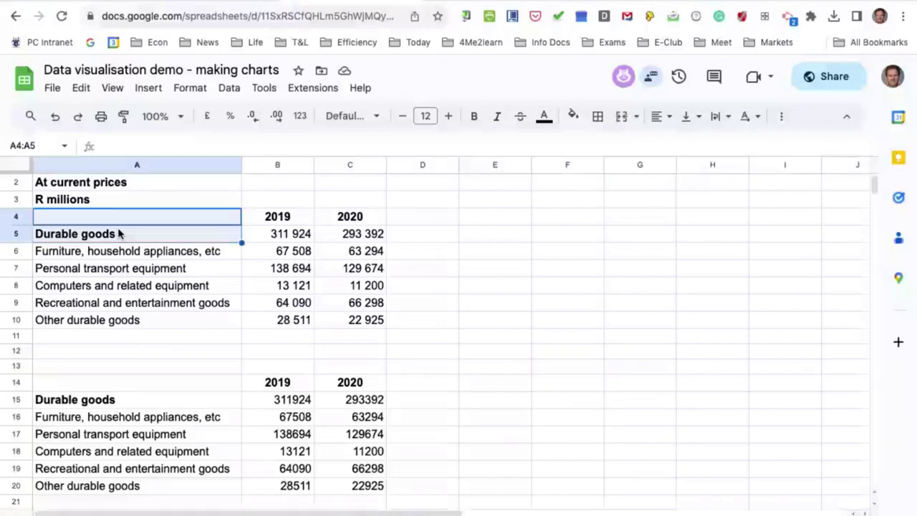
pyautogui.click(283, 228)
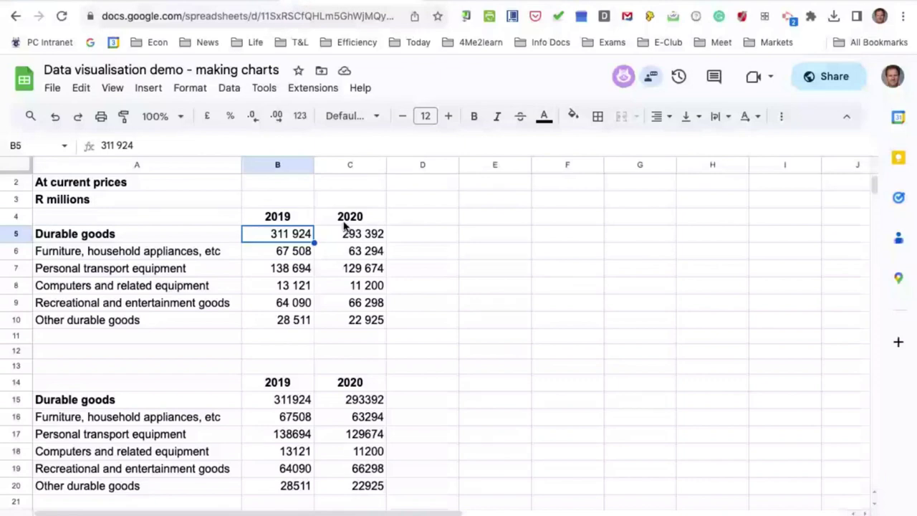
# Try to insert a chart from the upper durable goods table in A4:C10 and review the available chart types.
pyautogui.moveTo(143, 217); pyautogui.dragTo(312, 304)
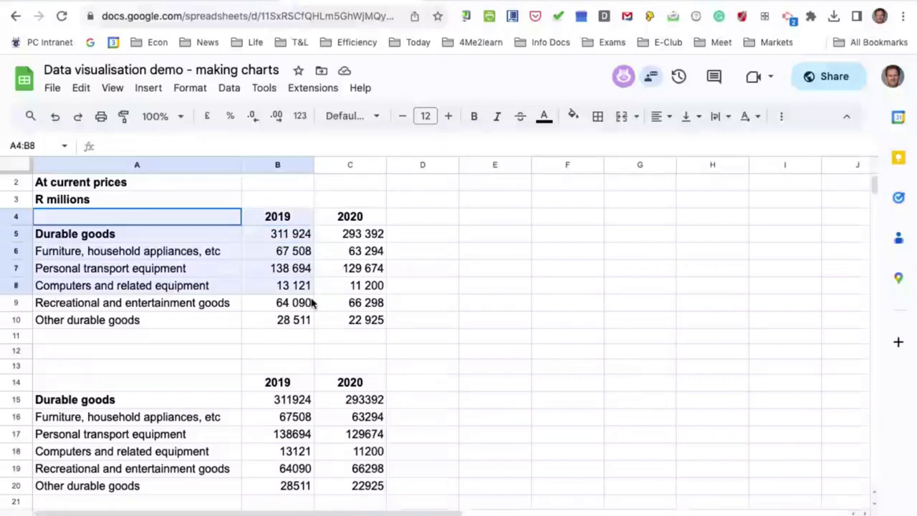
pyautogui.moveTo(312, 304); pyautogui.dragTo(362, 320)
pyautogui.click(148, 88)
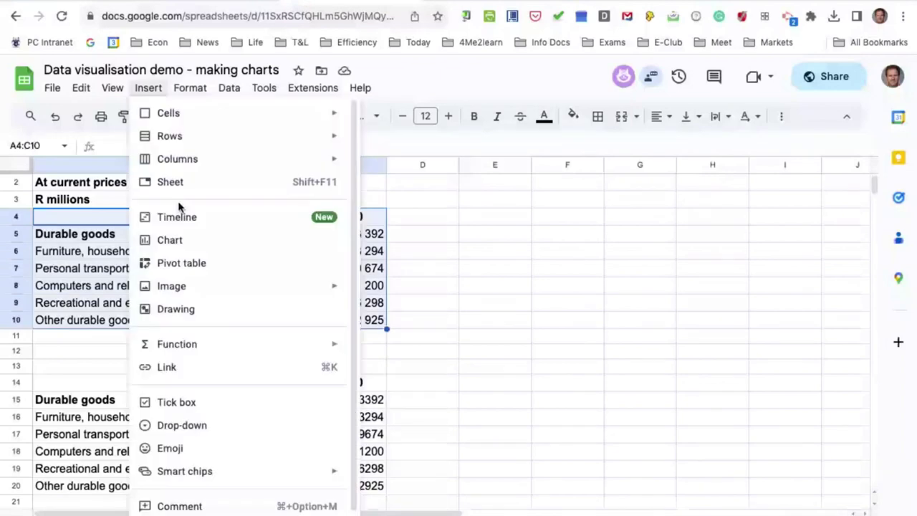
pyautogui.click(170, 240)
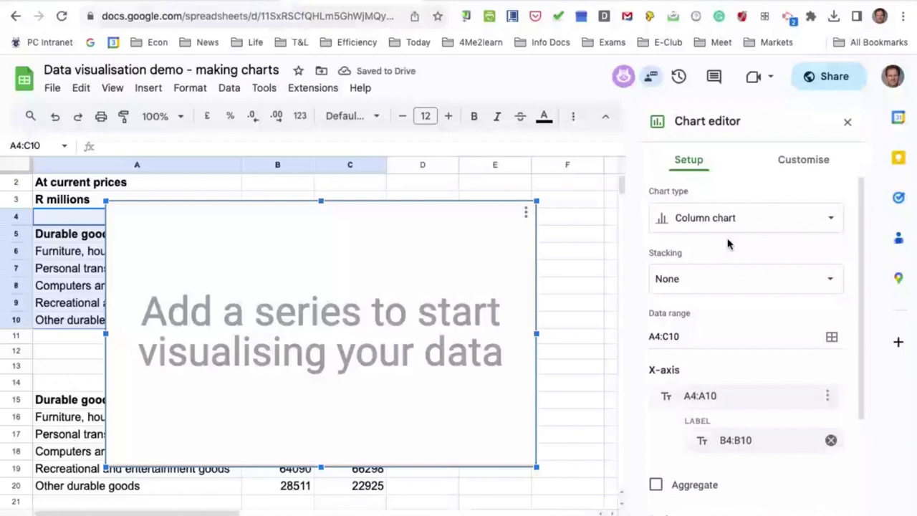
pyautogui.click(727, 228)
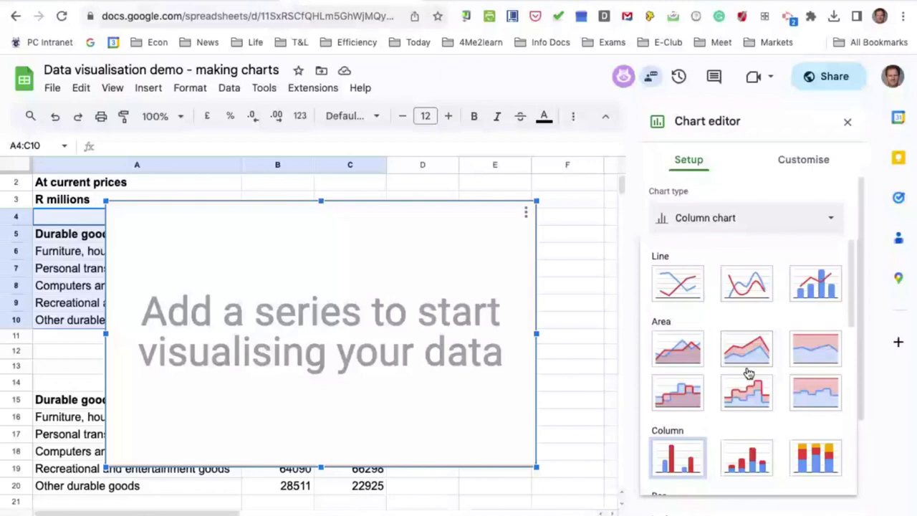
pyautogui.click(525, 213)
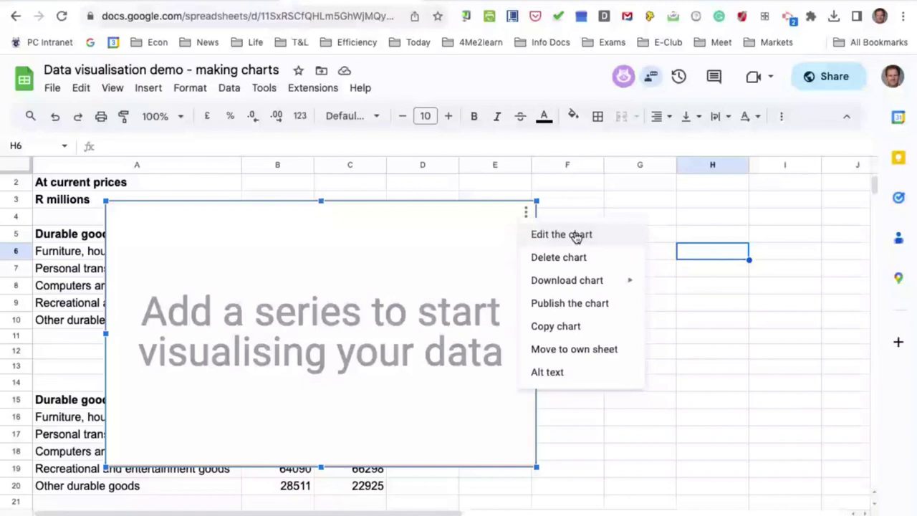
pyautogui.hotkey('ctrl', 'z')
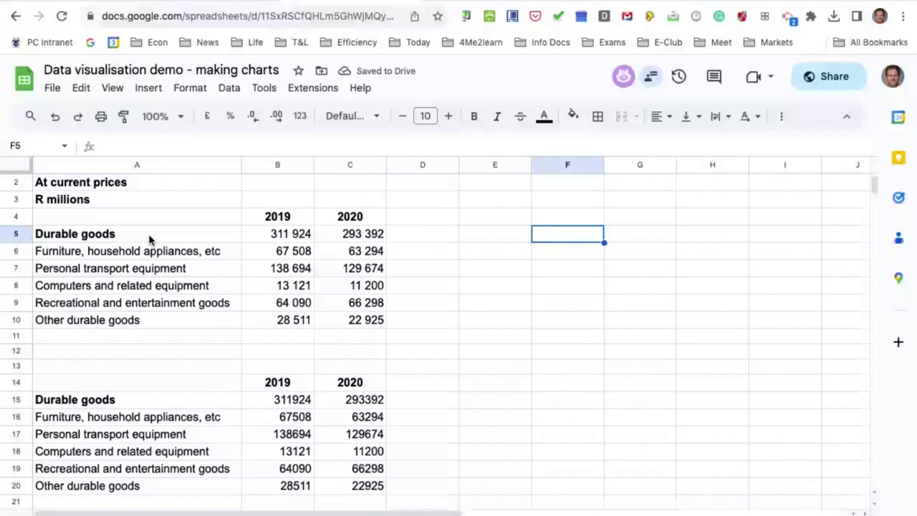
# Retry charting the 2019 and 2020 figures in A4:C10, and delete the inserted chart.
pyautogui.moveTo(147, 217); pyautogui.dragTo(367, 320)
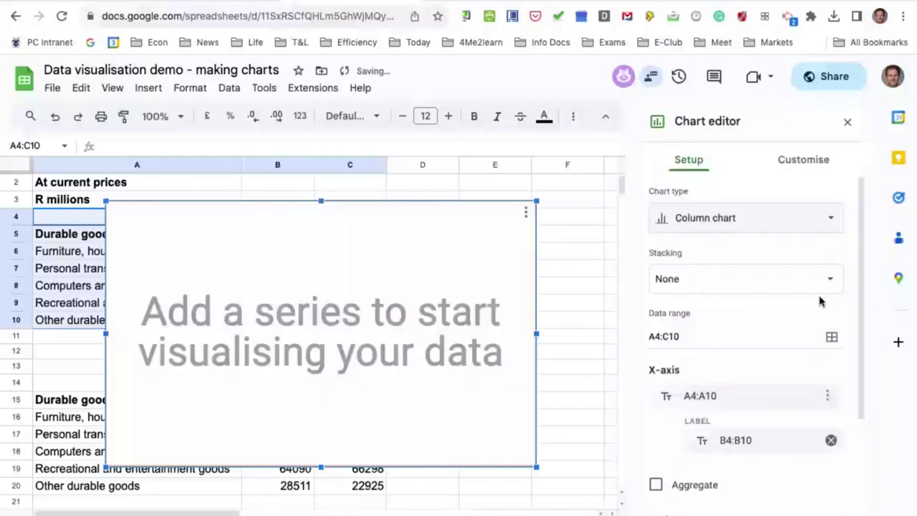
pyautogui.click(586, 205)
pyautogui.click(526, 212)
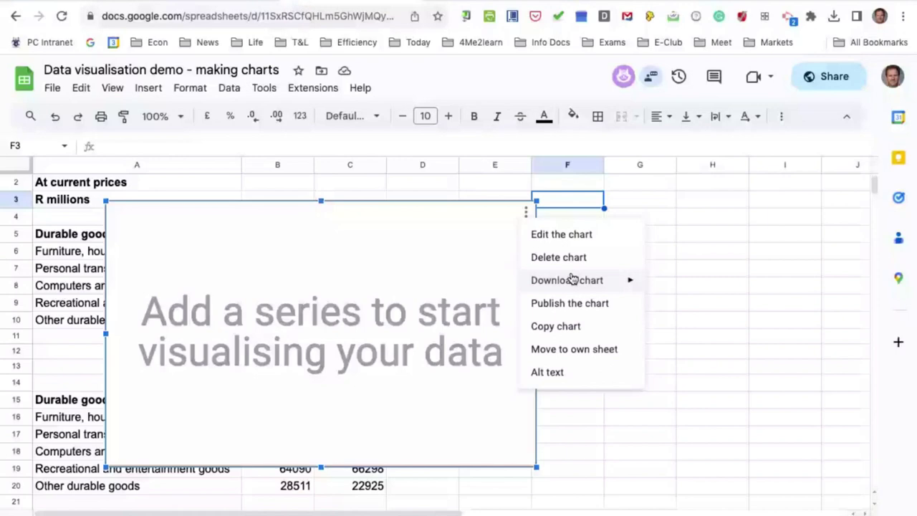
pyautogui.click(562, 257)
pyautogui.click(698, 299)
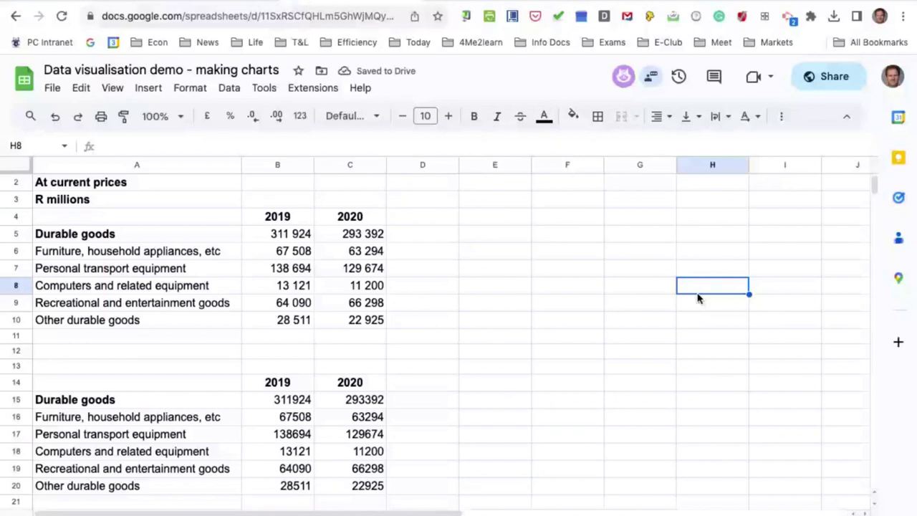
# Insert a column chart from the lower durable goods table in A14:C20.
pyautogui.scroll(-1, 698, 299)
pyautogui.moveTo(107, 330); pyautogui.dragTo(356, 416)
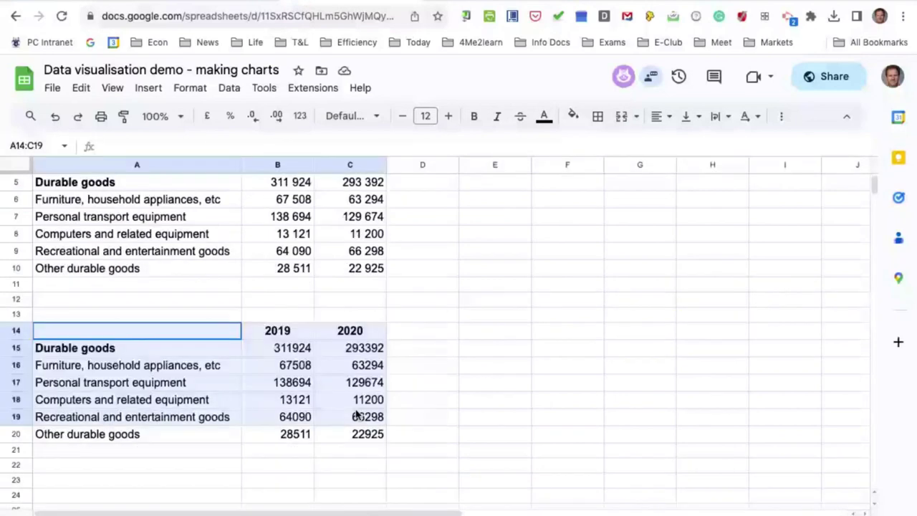
pyautogui.moveTo(356, 415); pyautogui.dragTo(358, 434)
pyautogui.click(148, 88)
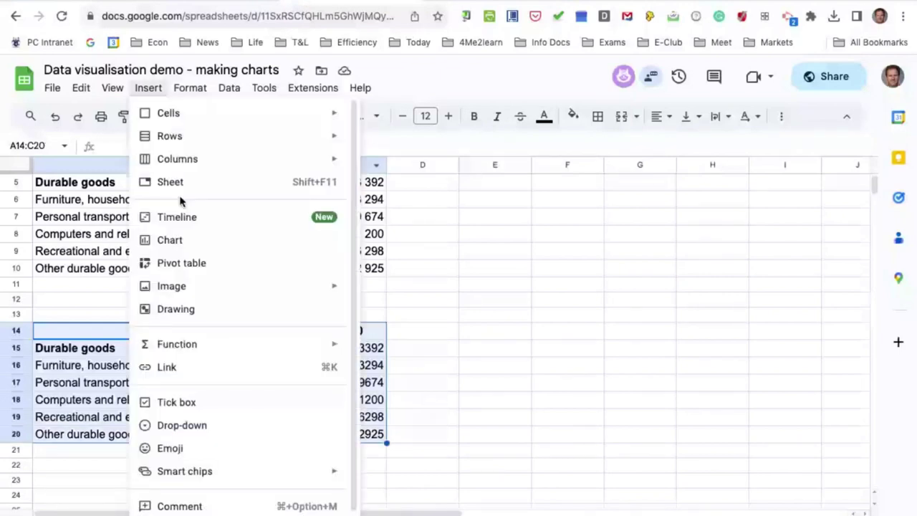
pyautogui.click(172, 240)
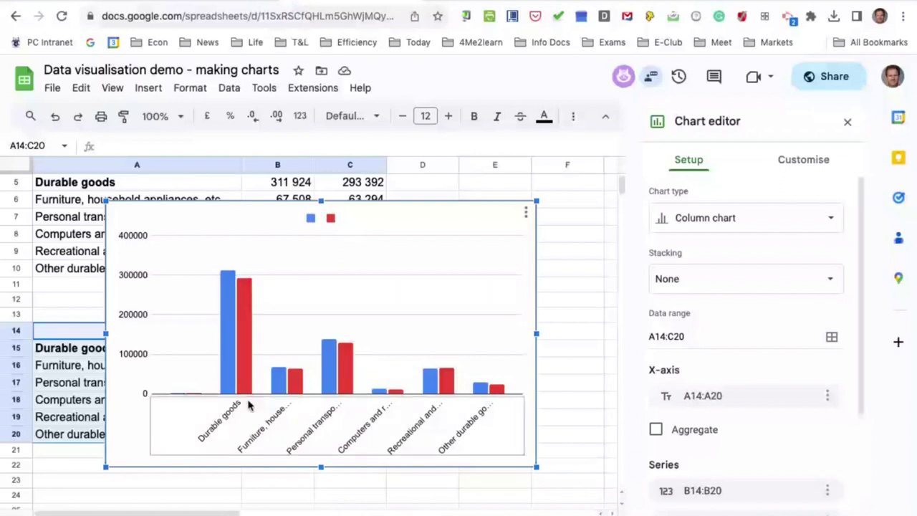
# Examine the column chart's customisation options for its legend, titles and axes to find where series labels are edited.
pyautogui.click(311, 220)
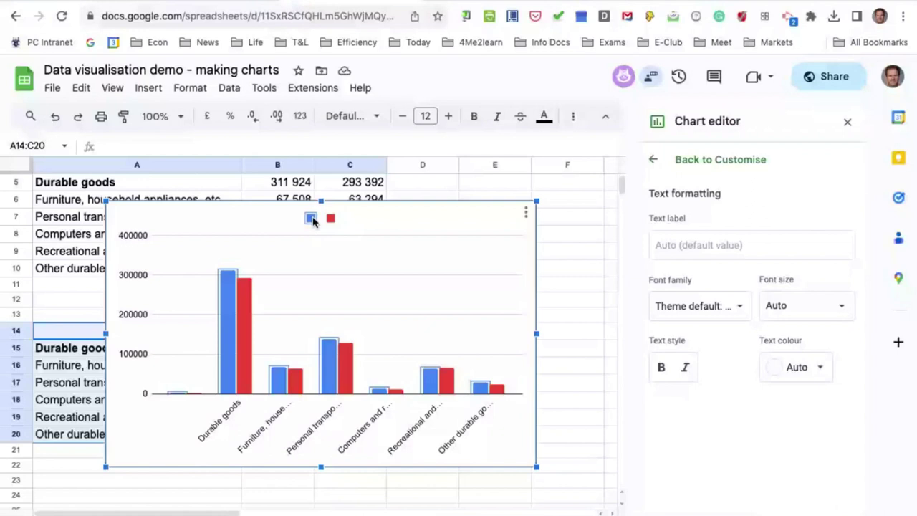
pyautogui.click(312, 221)
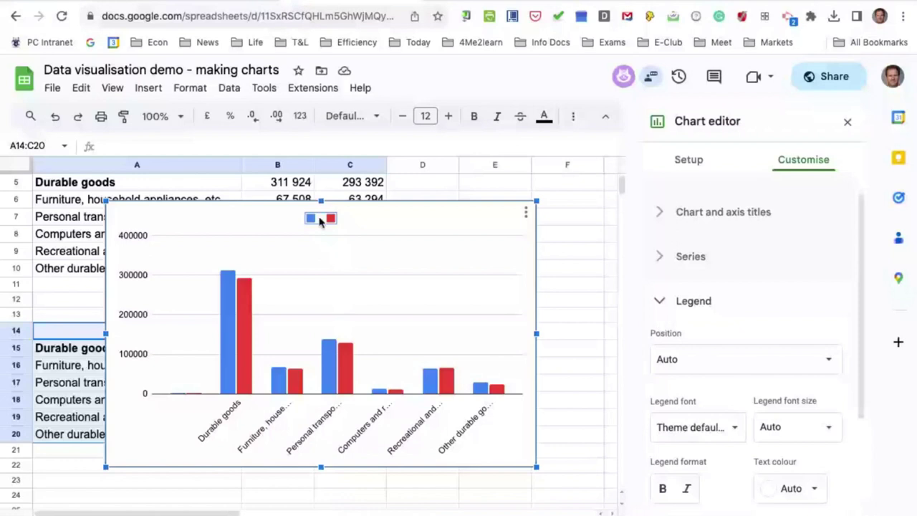
pyautogui.scroll(-1, 704, 358)
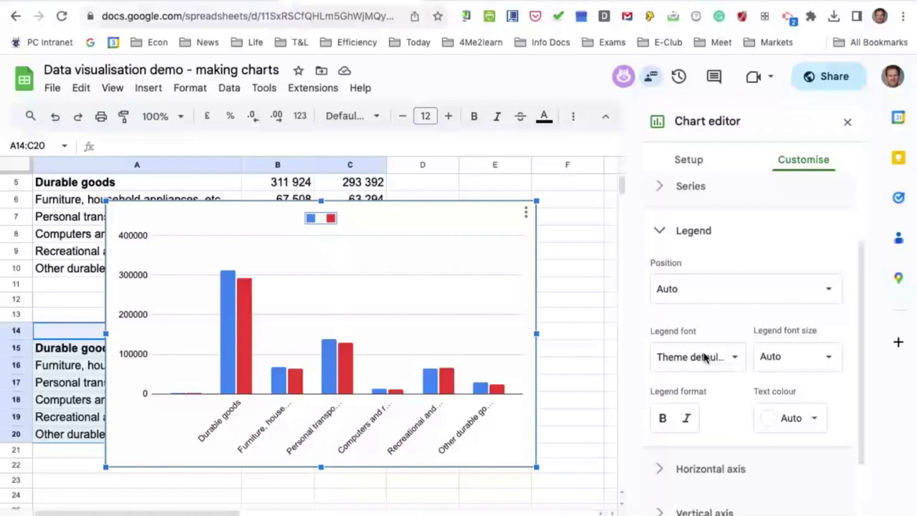
pyautogui.scroll(-1, 704, 358)
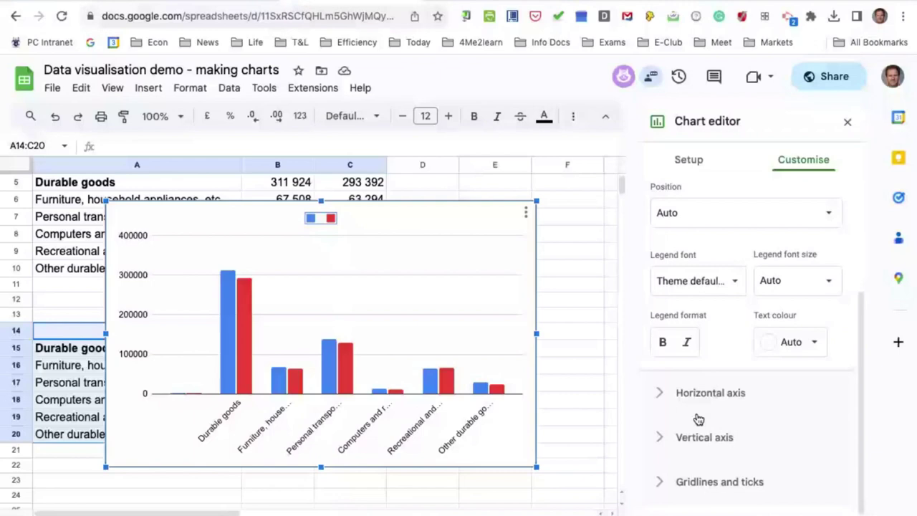
pyautogui.scroll(2, 737, 332)
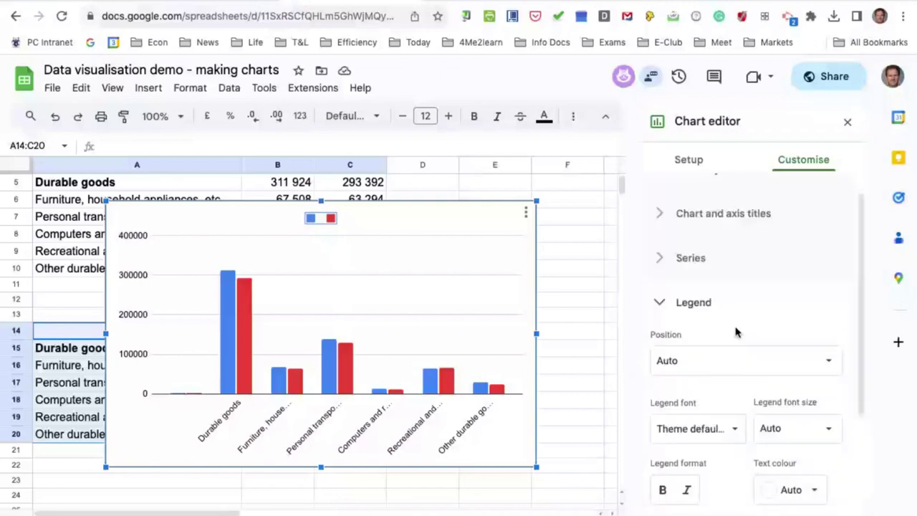
pyautogui.scroll(1, 736, 331)
pyautogui.click(737, 332)
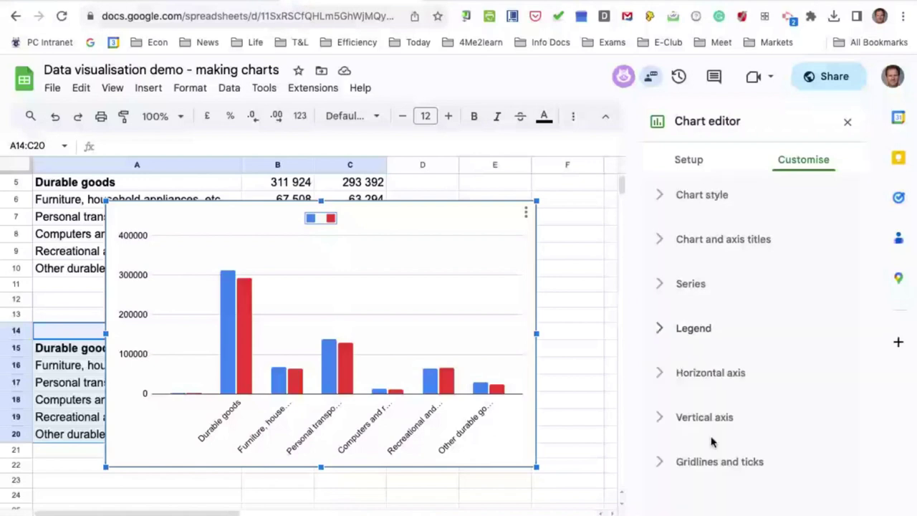
pyautogui.click(705, 239)
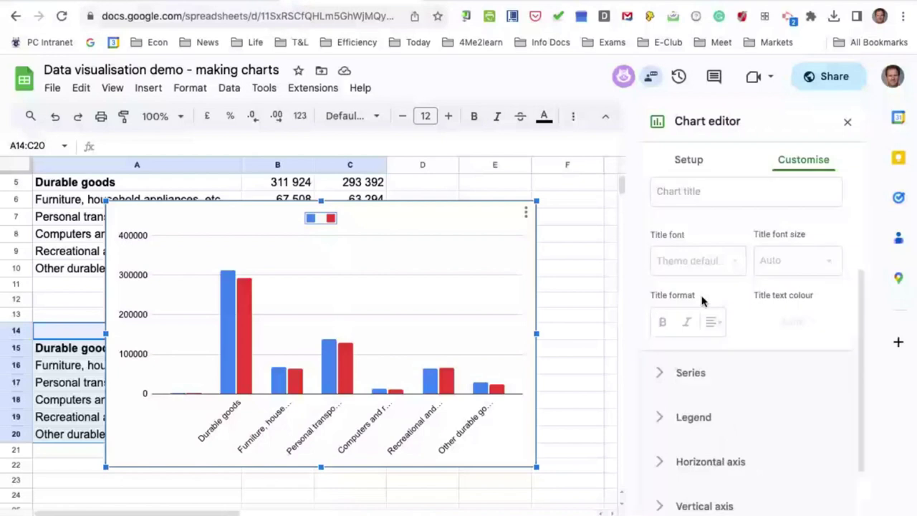
pyautogui.scroll(-2, 716, 287)
pyautogui.click(729, 264)
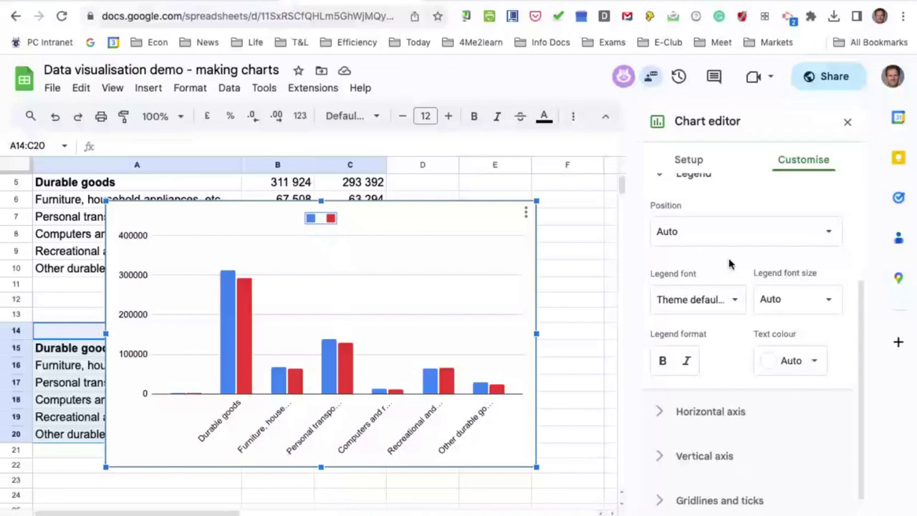
# Set the column chart's legend position to Right.
pyautogui.click(330, 218)
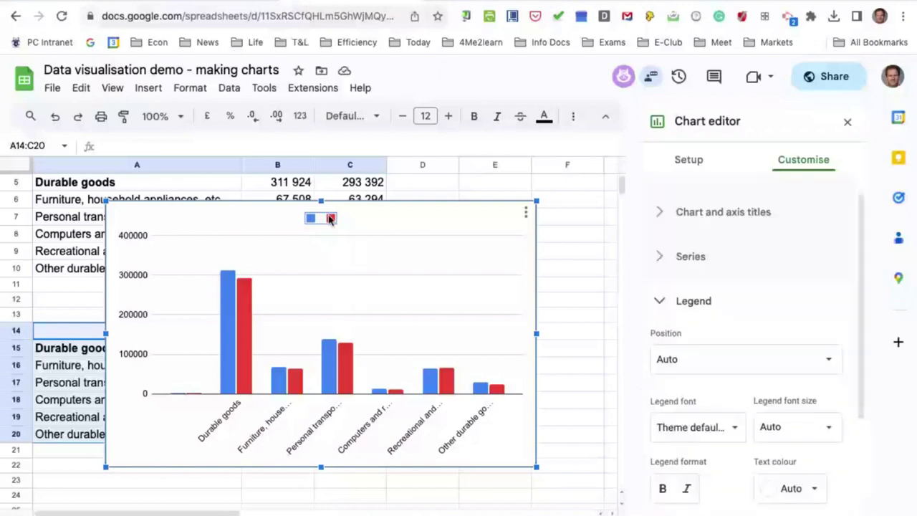
pyautogui.click(692, 359)
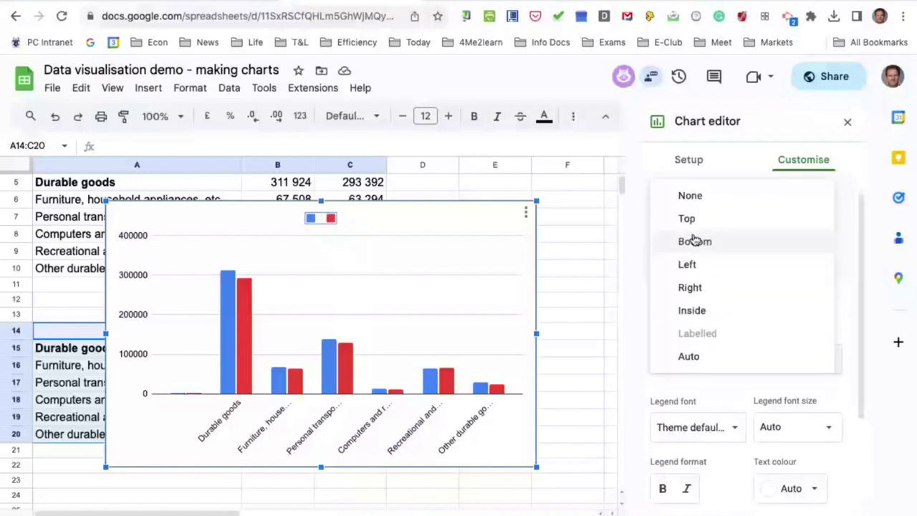
pyautogui.scroll(2, 745, 362)
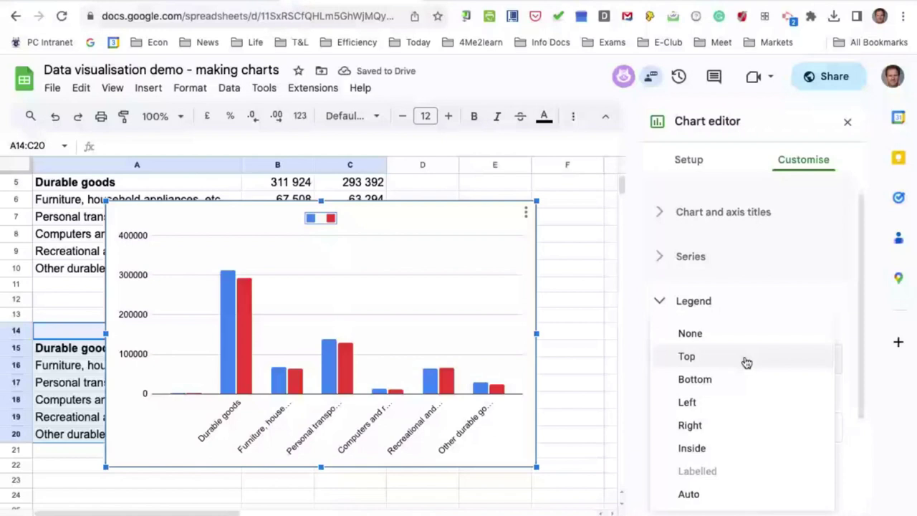
pyautogui.click(690, 425)
# Label the blue series' legend entry 2019.
pyautogui.click(512, 222)
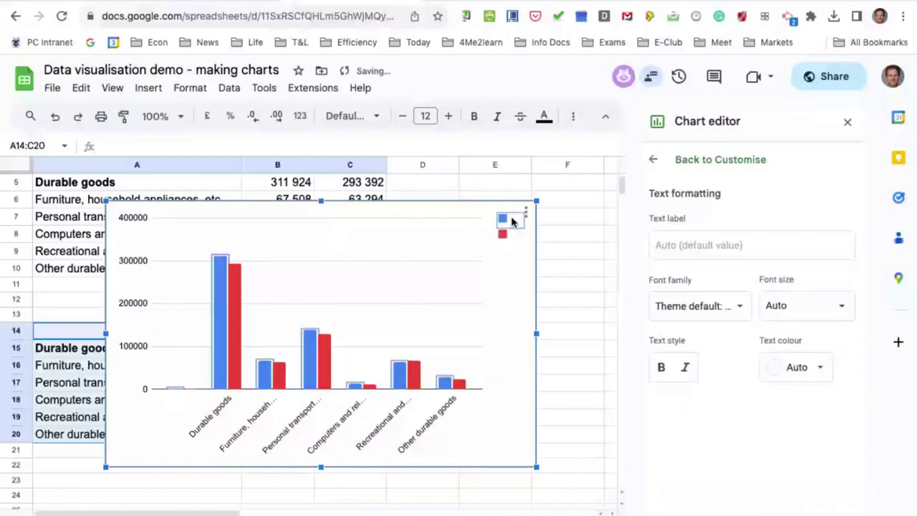
pyautogui.click(512, 222)
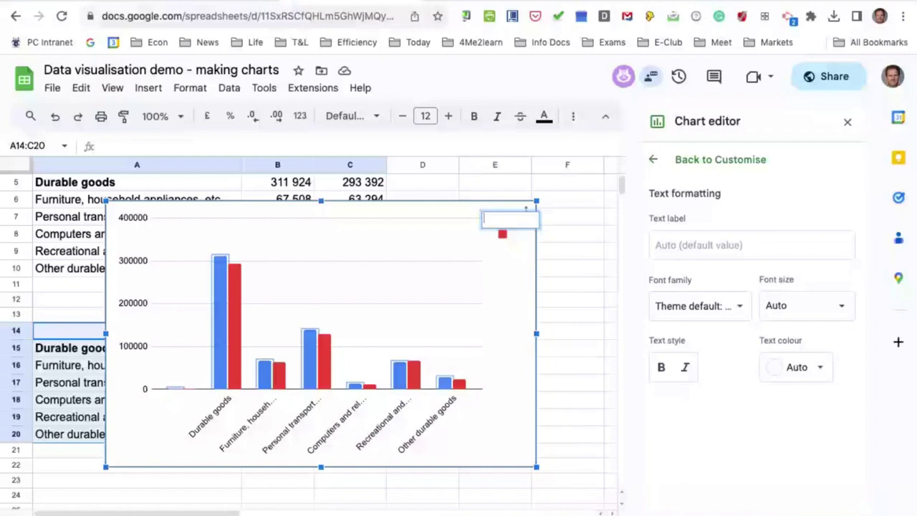
pyautogui.write('2019')
pyautogui.click(567, 251)
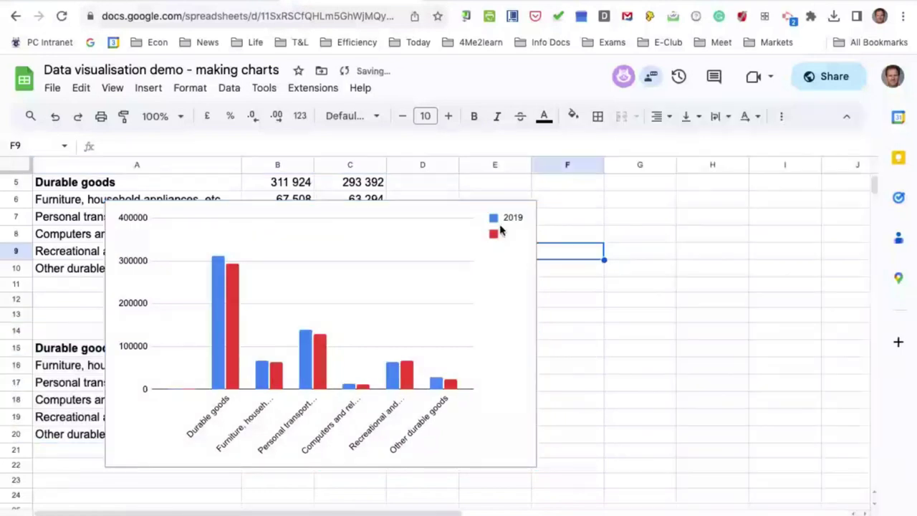
# Label the red series' legend entry 2020.
pyautogui.doubleClick(504, 235)
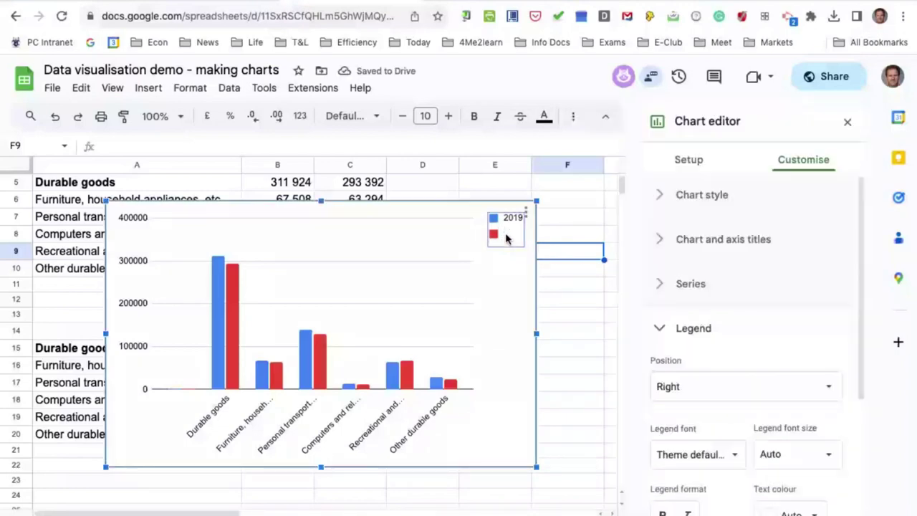
pyautogui.click(506, 237)
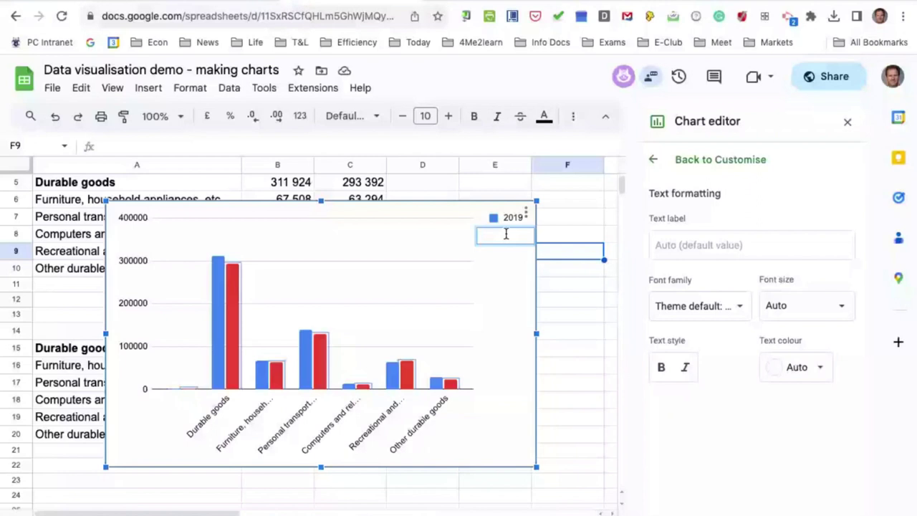
pyautogui.write('2020')
pyautogui.click(573, 290)
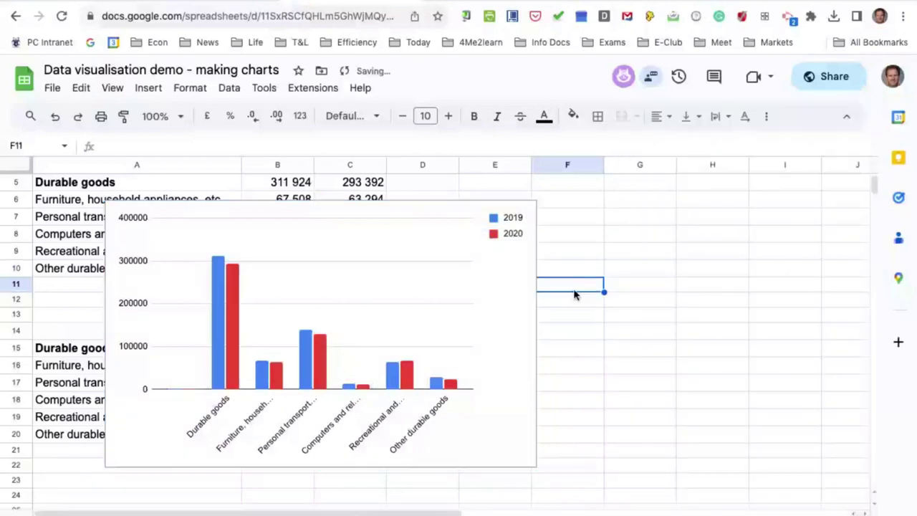
pyautogui.scroll(1, 263, 272)
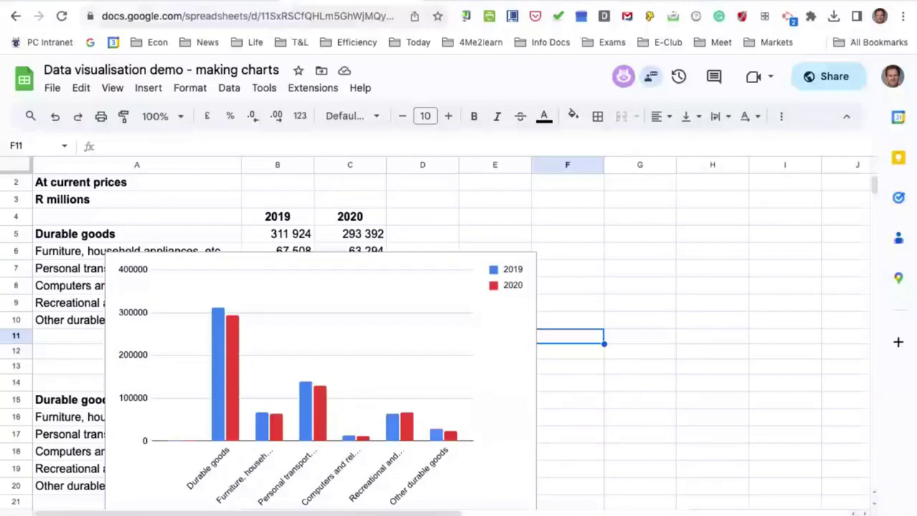
# Insert a pie chart of the U/14A tries from A1:B10, leaving out the Total row.
pyautogui.click(640, 451)
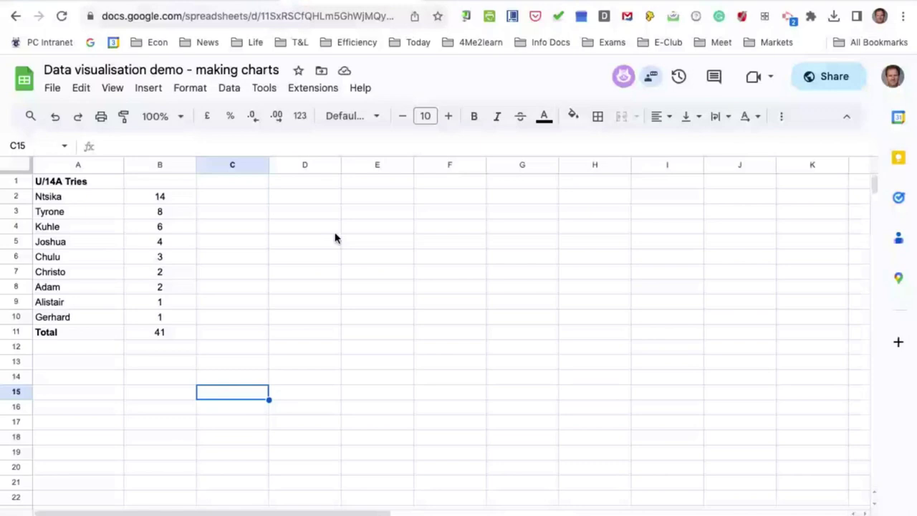
pyautogui.click(304, 332)
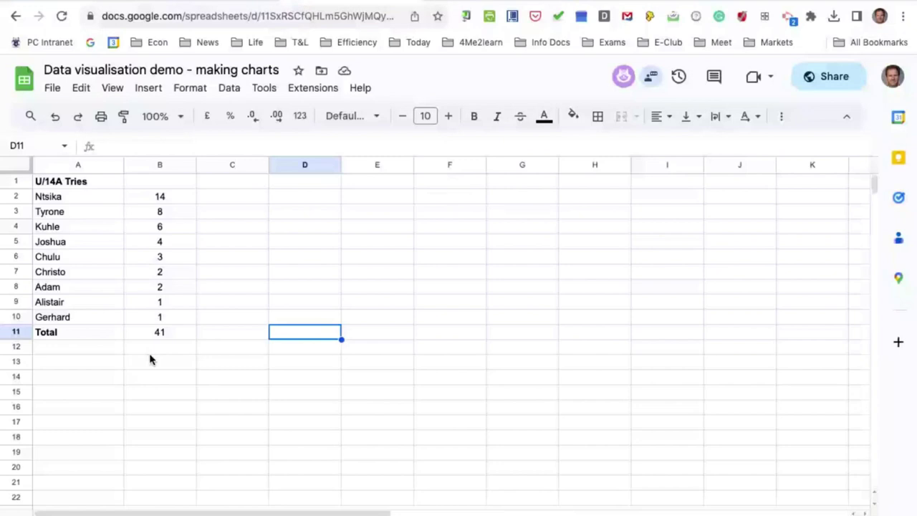
pyautogui.moveTo(72, 184); pyautogui.dragTo(81, 200)
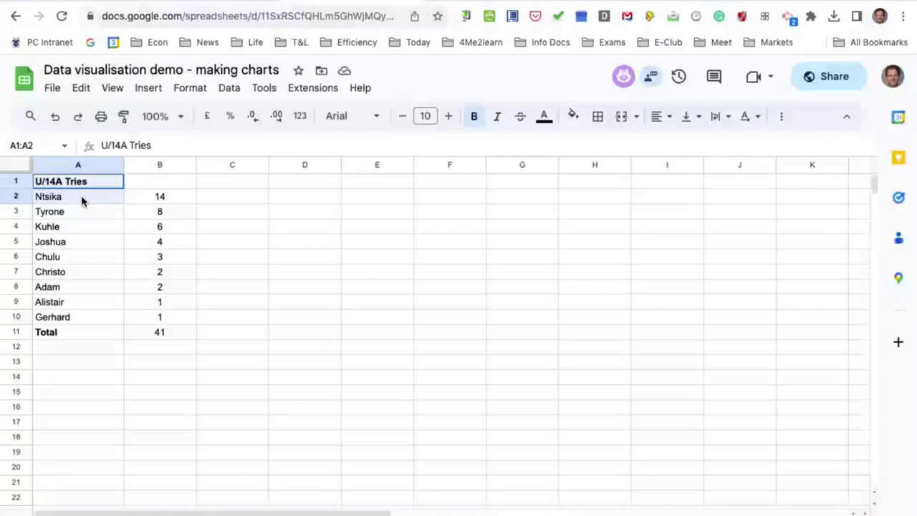
pyautogui.moveTo(81, 200); pyautogui.dragTo(172, 322)
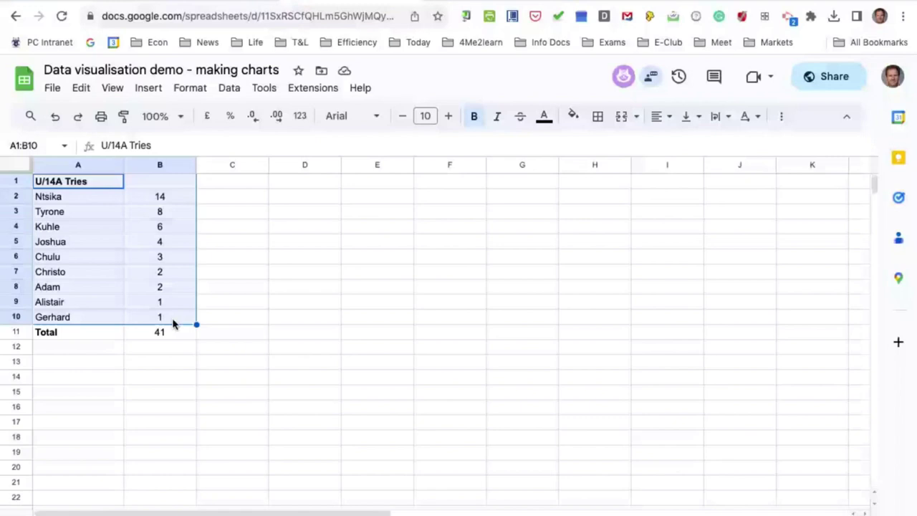
pyautogui.click(148, 87)
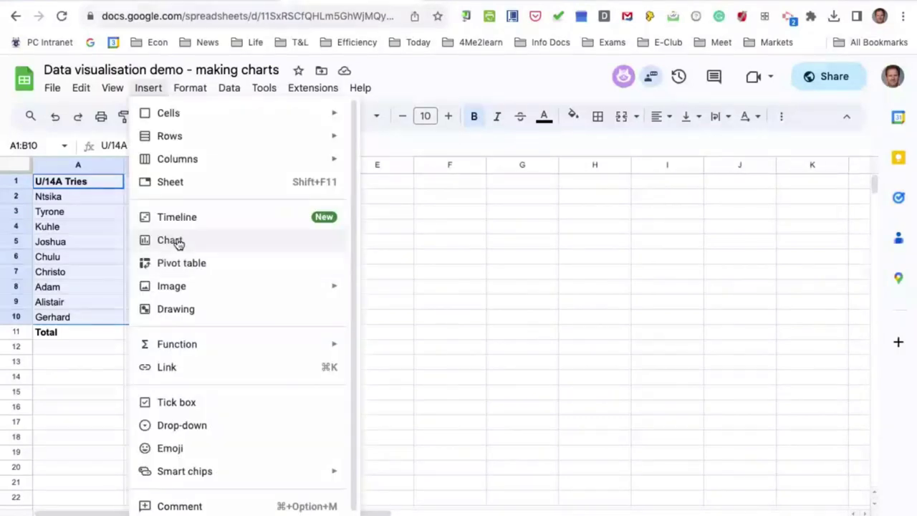
pyautogui.click(178, 243)
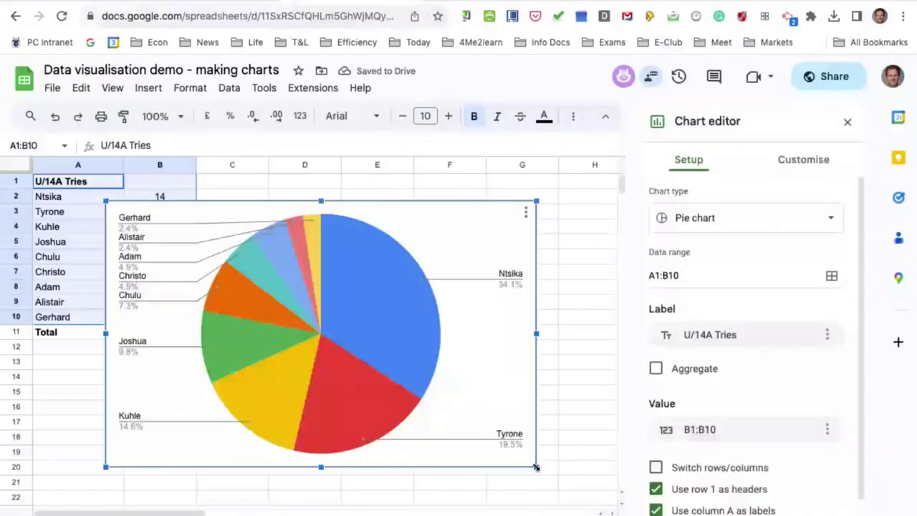
# Enlarge the U/14A tries pie chart to reach about column H and row 22, and close its chart editor.
pyautogui.moveTo(535, 467); pyautogui.dragTo(581, 494)
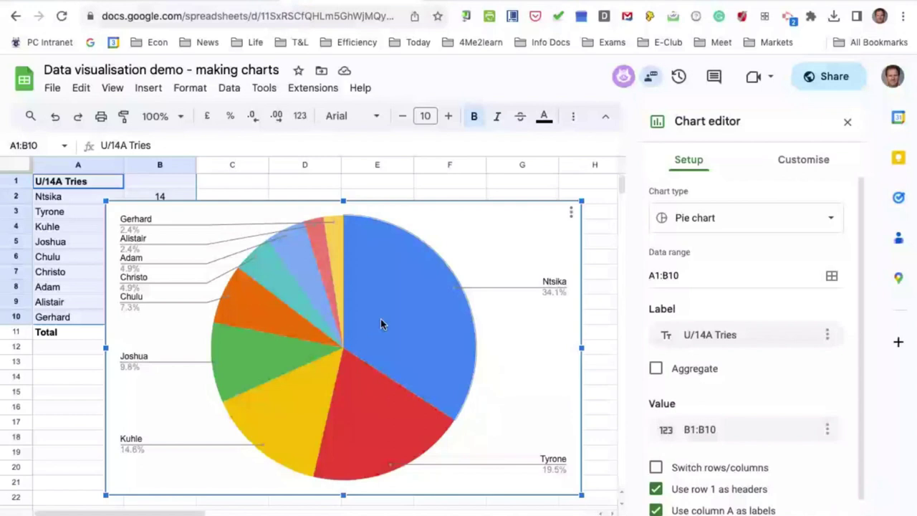
pyautogui.click(848, 122)
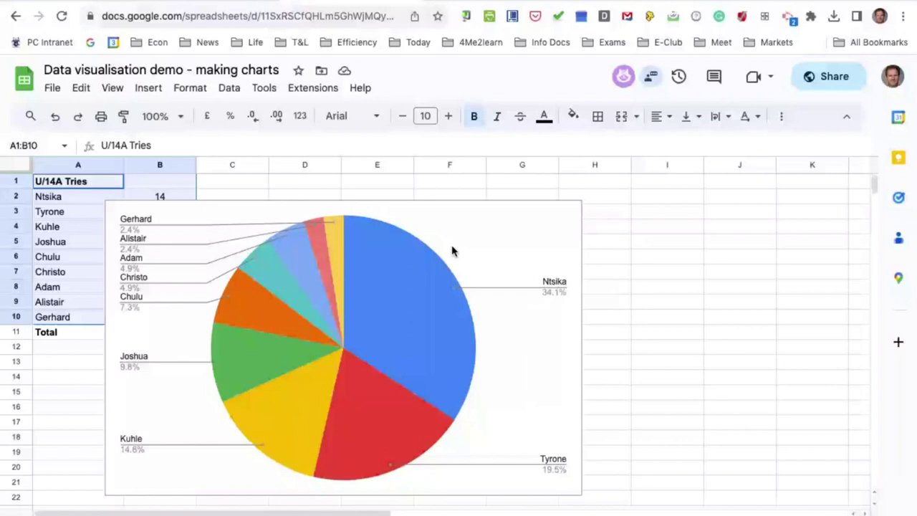
pyautogui.click(661, 329)
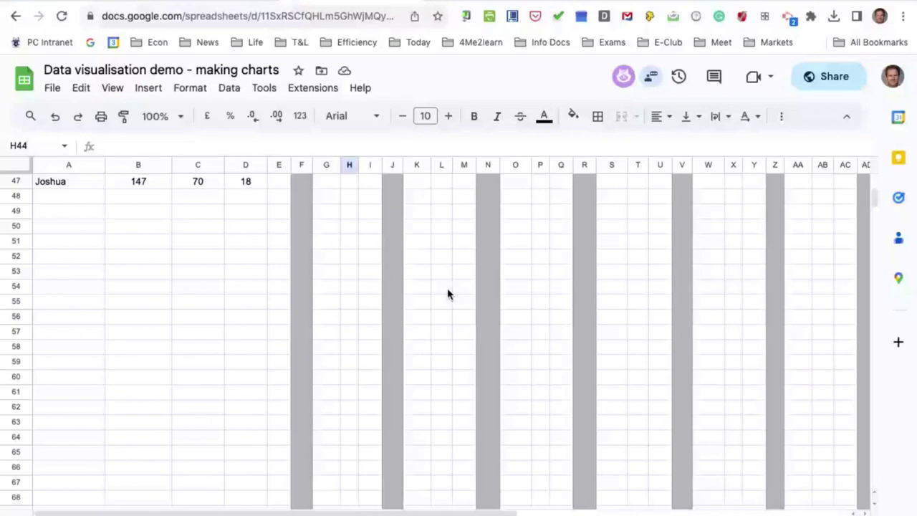
# Examine the cricket batting sheet's runs, totals, strike rates and average scores per player, and the summary table below them.
pyautogui.scroll(10, 447, 294)
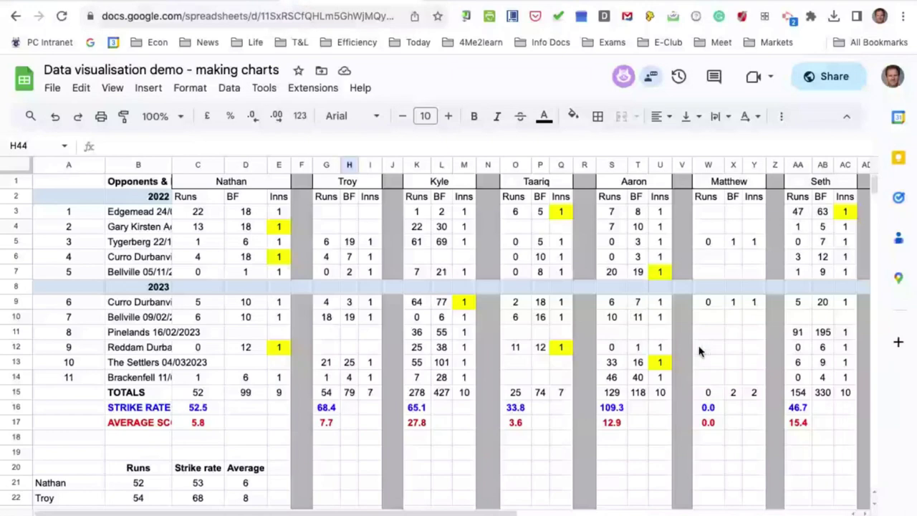
pyautogui.hscroll(5, 709, 348)
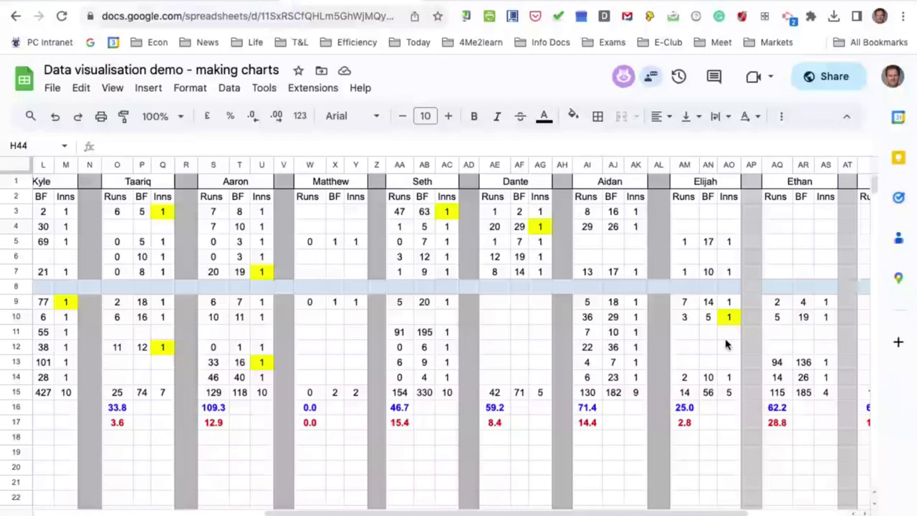
pyautogui.hscroll(-5, 725, 344)
pyautogui.scroll(-1, 585, 317)
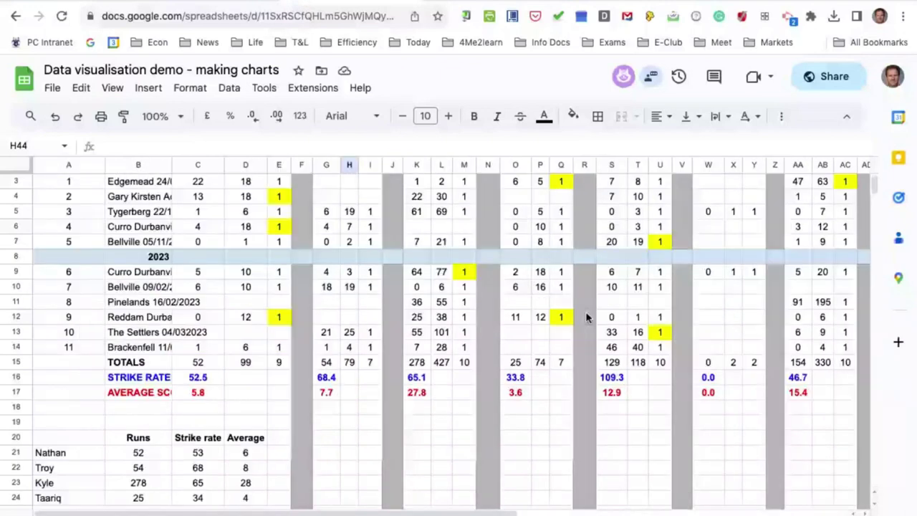
pyautogui.scroll(-1, 585, 317)
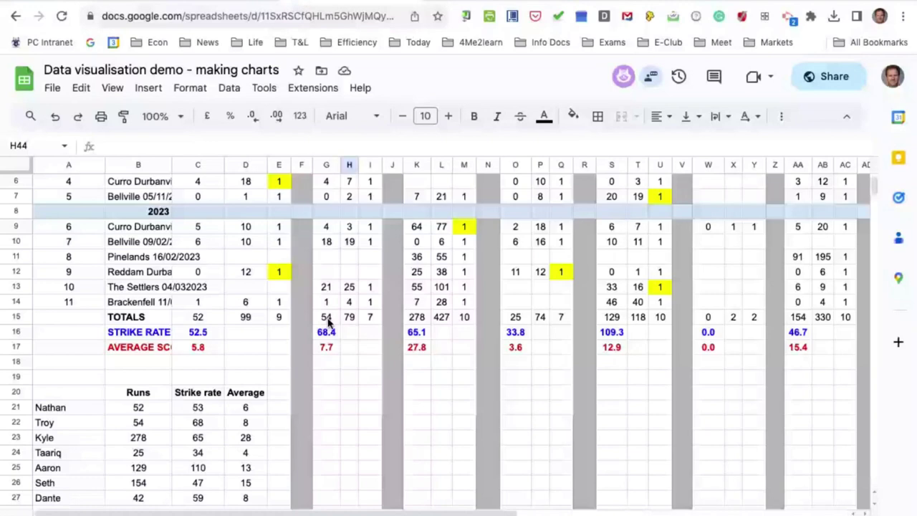
pyautogui.moveTo(328, 323); pyautogui.dragTo(330, 349)
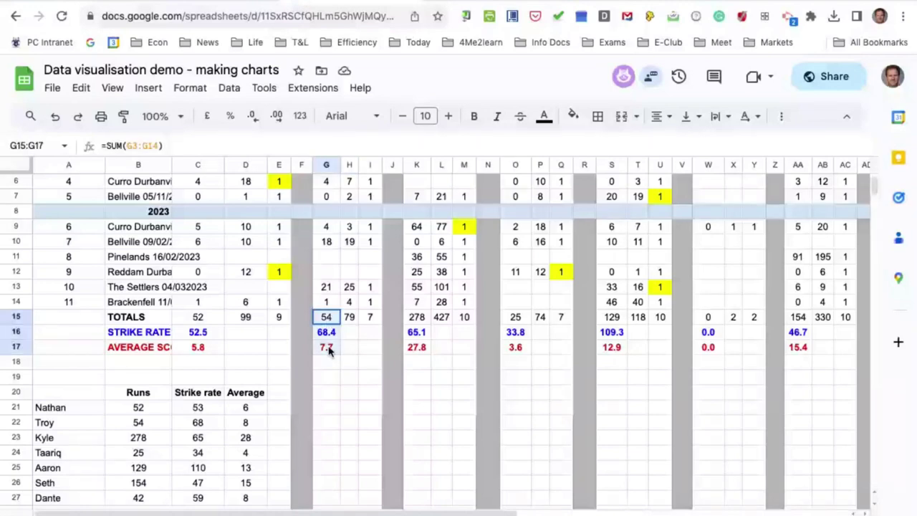
pyautogui.click(487, 407)
pyautogui.scroll(-2, 412, 405)
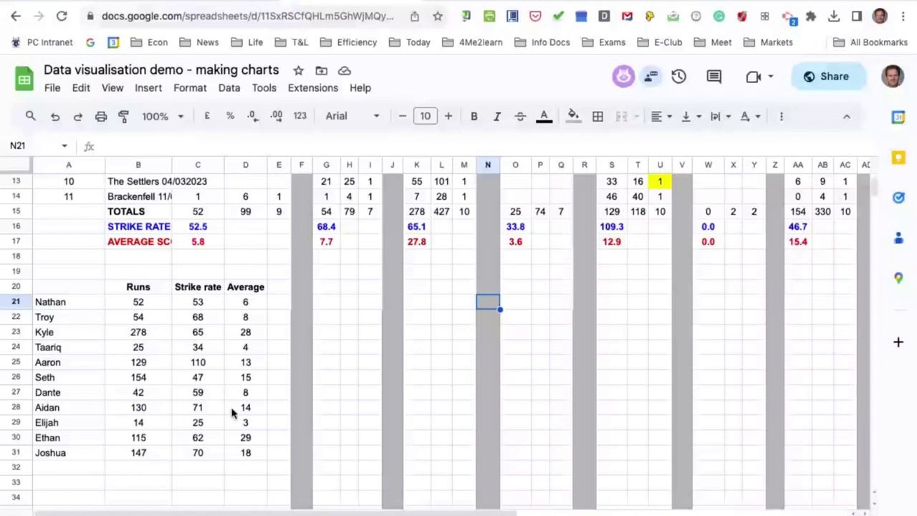
# Insert a column chart of runs, strike rate and average per player from A20:D31.
pyautogui.moveTo(65, 287); pyautogui.dragTo(248, 451)
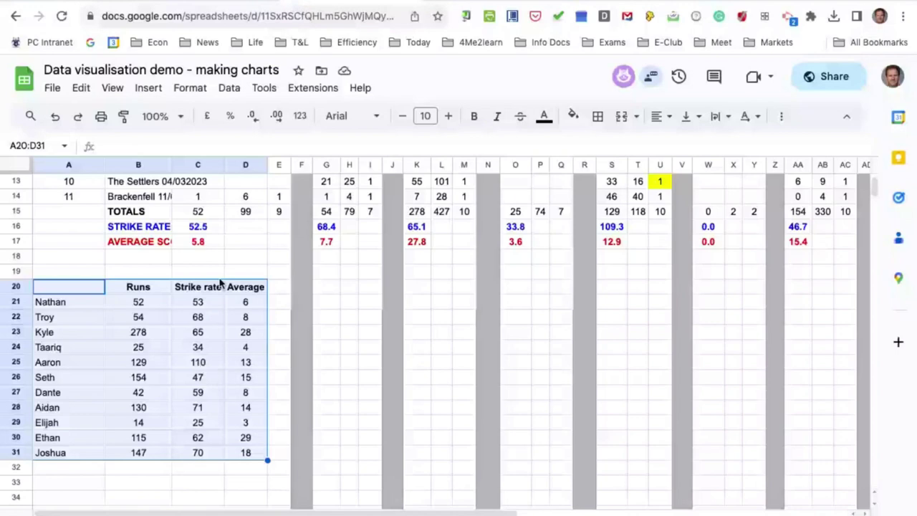
pyautogui.click(149, 89)
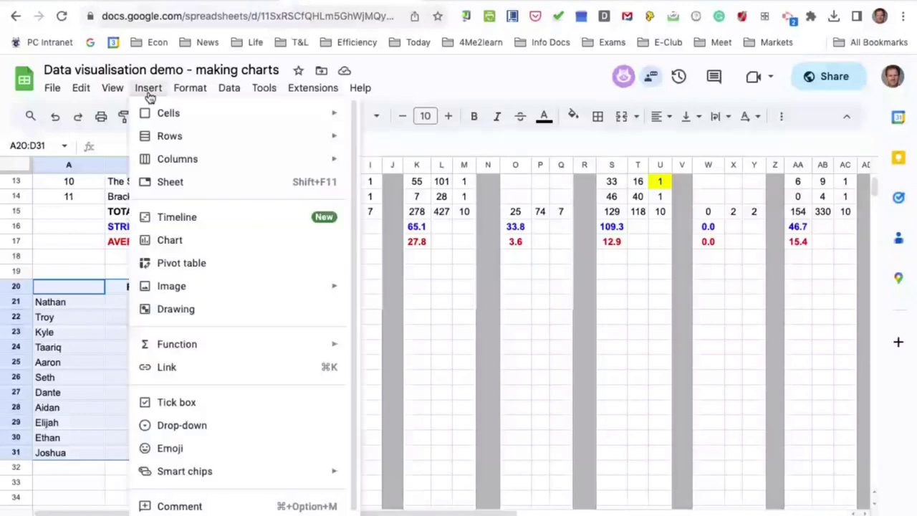
pyautogui.click(172, 240)
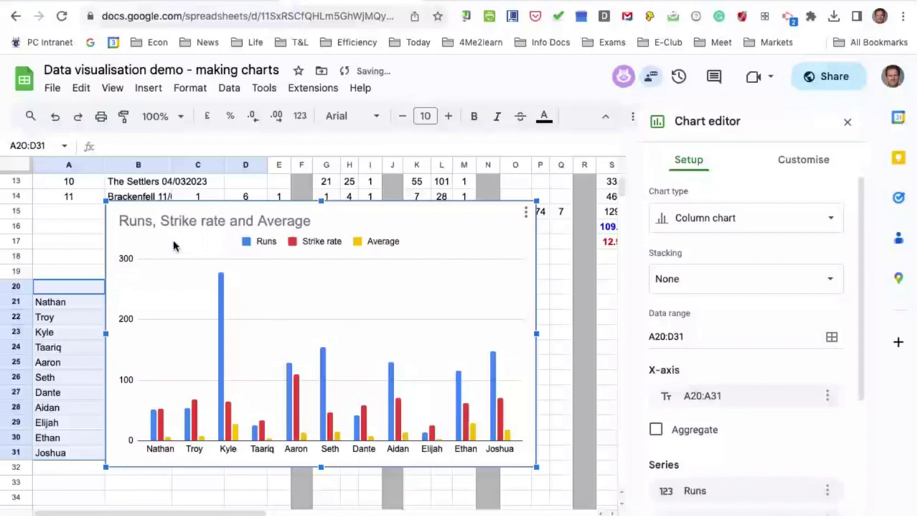
# Close the chart editor and enlarge the runs, strike rate and average chart to reach about column S and row 35.
pyautogui.click(847, 122)
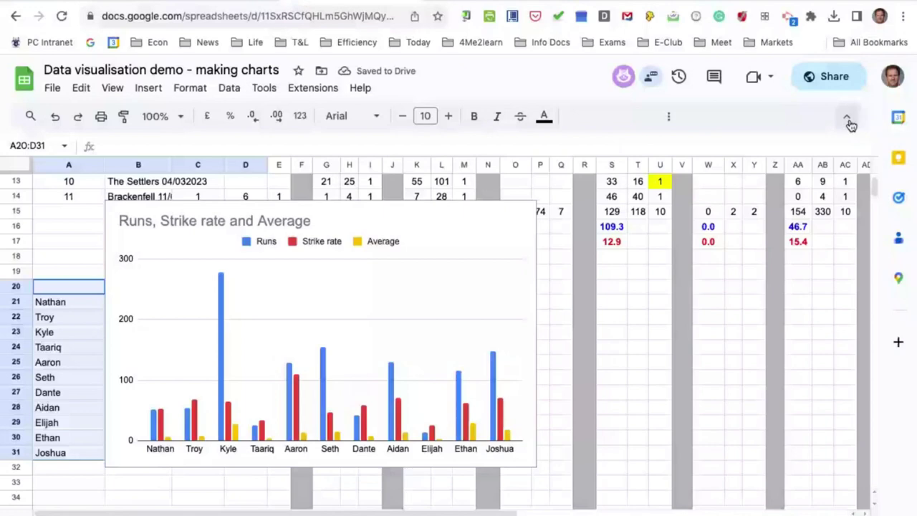
pyautogui.moveTo(535, 467); pyautogui.dragTo(622, 509)
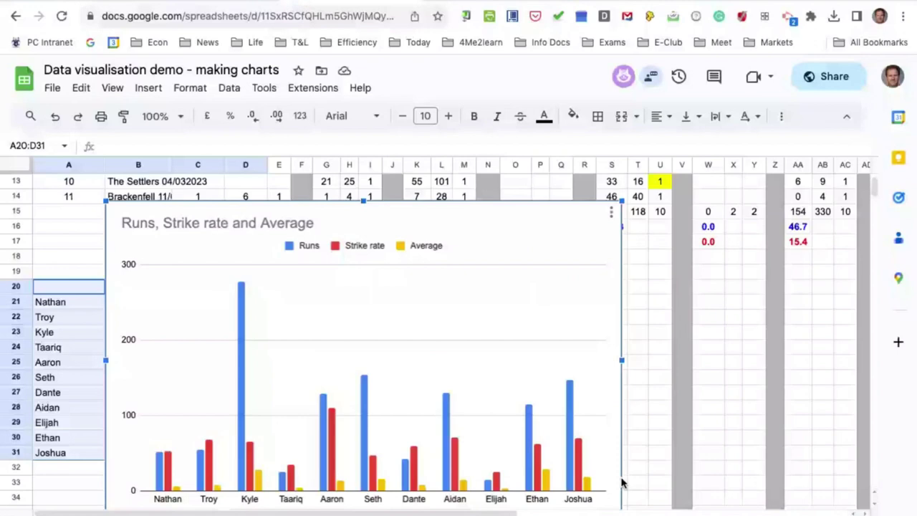
pyautogui.scroll(-1, 622, 484)
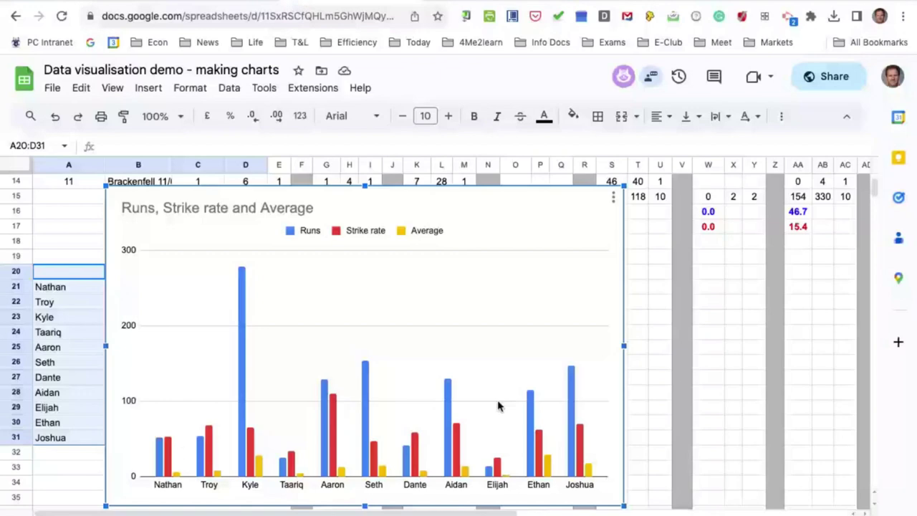
pyautogui.click(639, 437)
# Insert a chart of only the players' runs from A36:B47 in the second summary table.
pyautogui.scroll(-5, 641, 449)
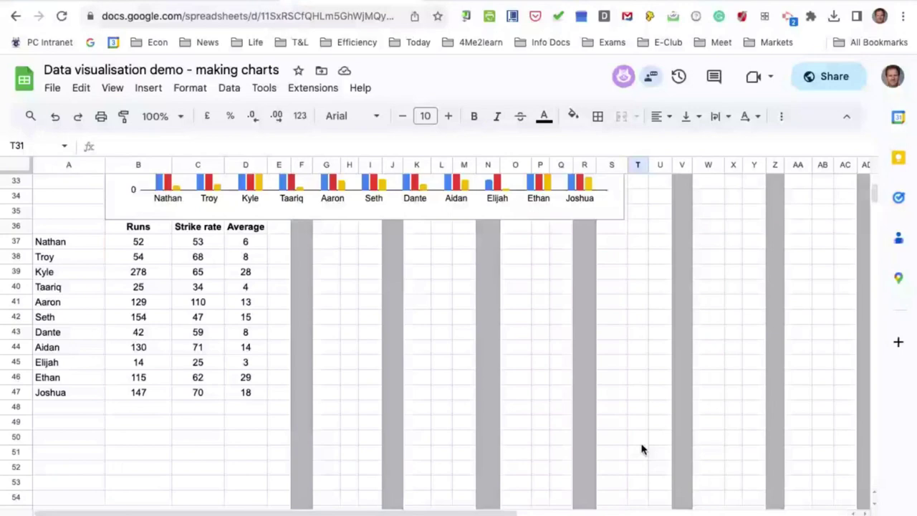
pyautogui.click(442, 301)
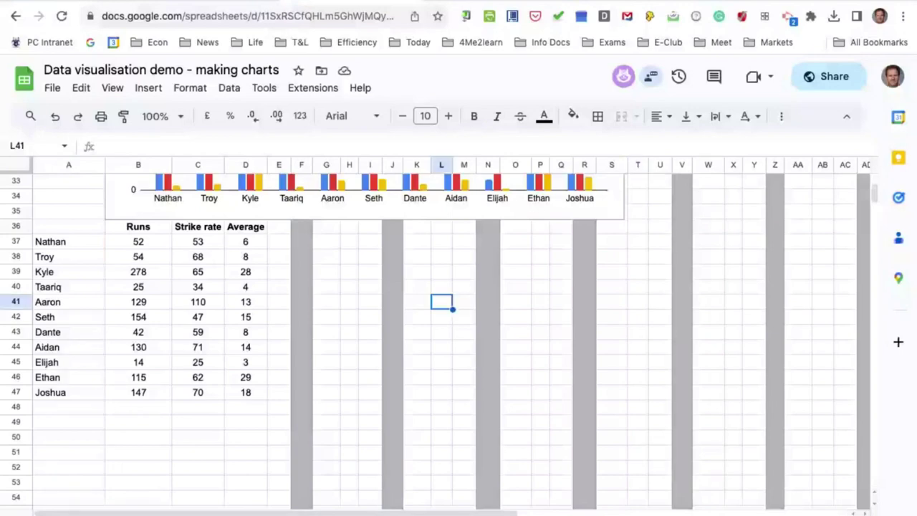
pyautogui.scroll(1, 54, 294)
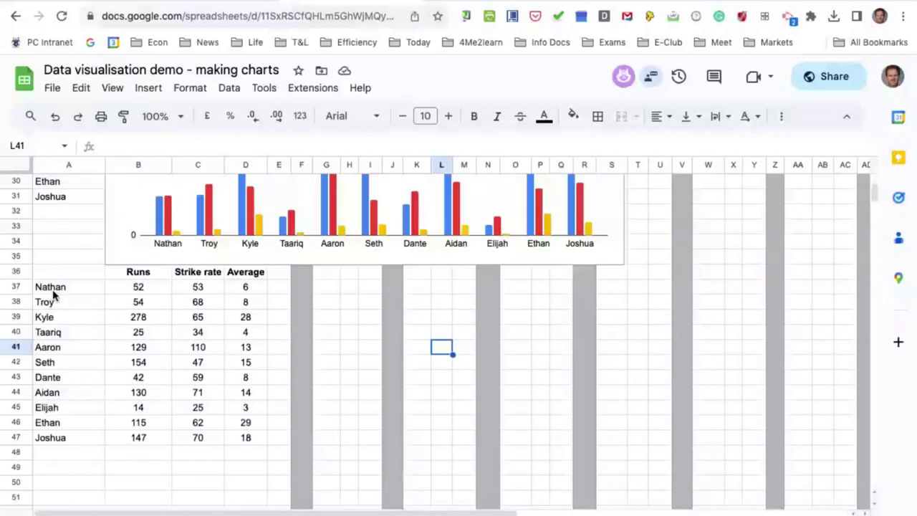
pyautogui.moveTo(57, 273); pyautogui.dragTo(141, 443)
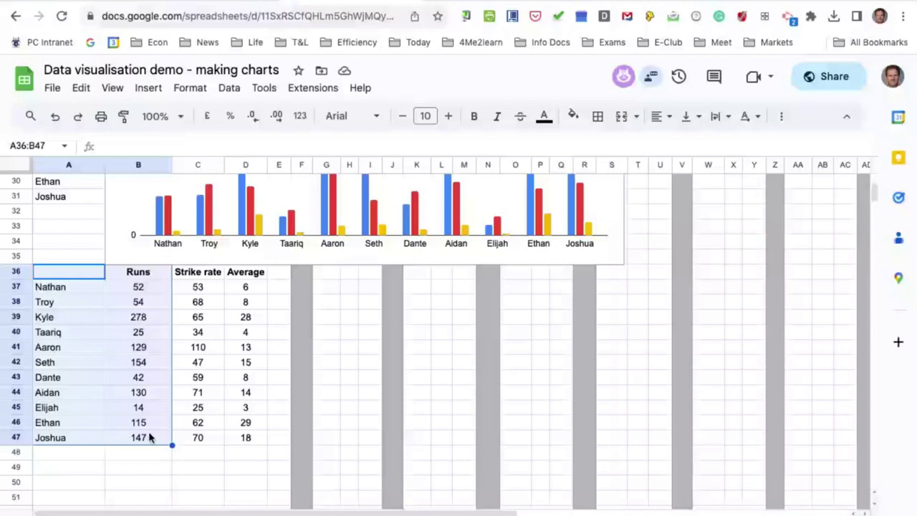
pyautogui.keyDown('shift'); pyautogui.click(151, 285); pyautogui.keyUp('shift')
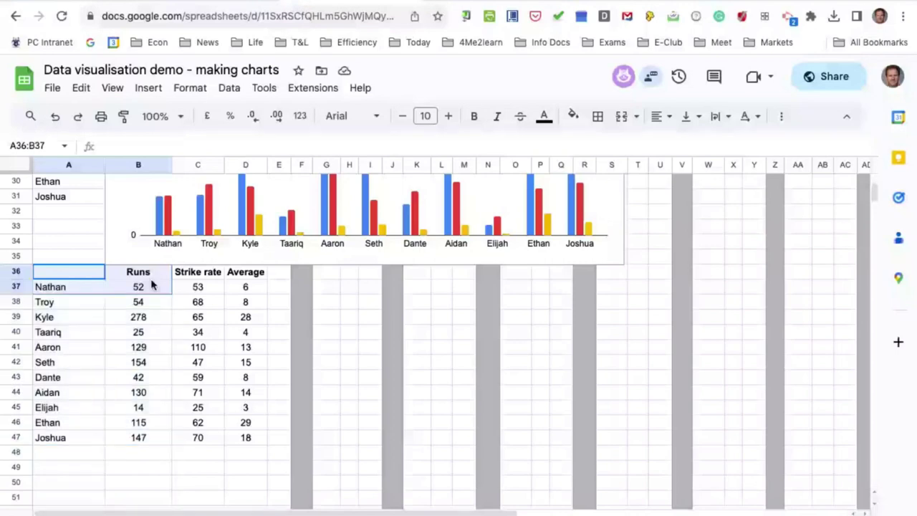
pyautogui.hotkey('ctrl', 'shift', 'Down')
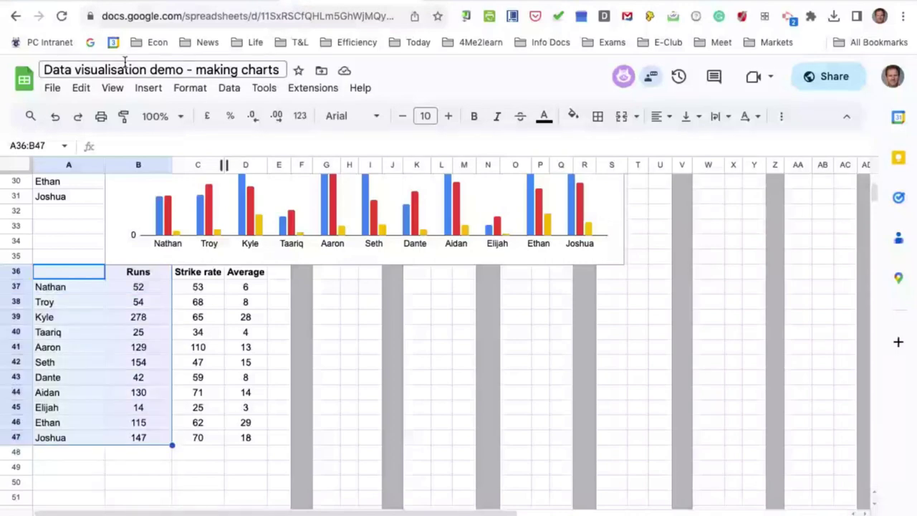
pyautogui.click(148, 88)
pyautogui.click(185, 245)
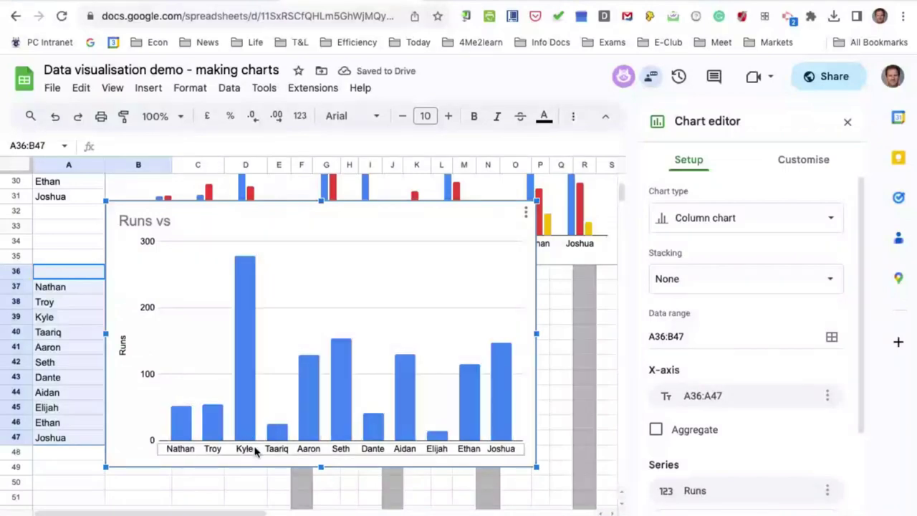
# Change the runs chart to a pie chart and enlarge it to reach about column Q and row 50.
pyautogui.click(254, 450)
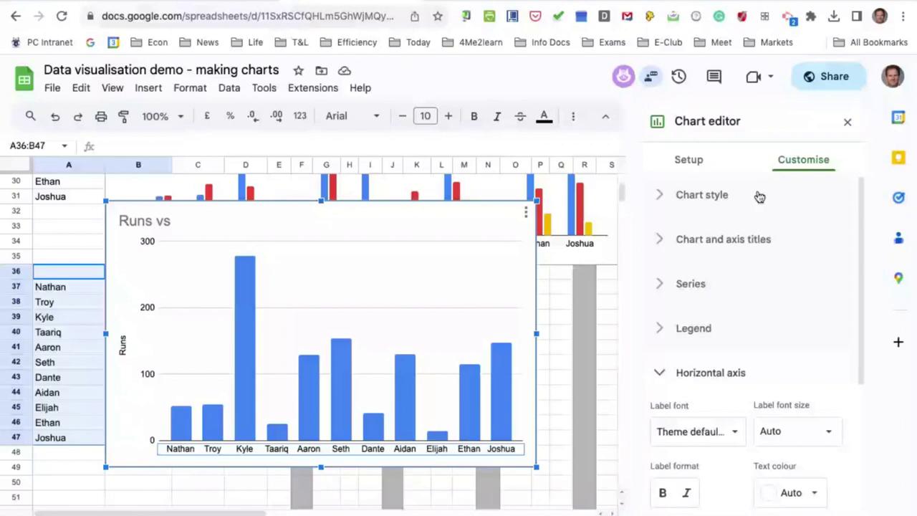
pyautogui.click(738, 194)
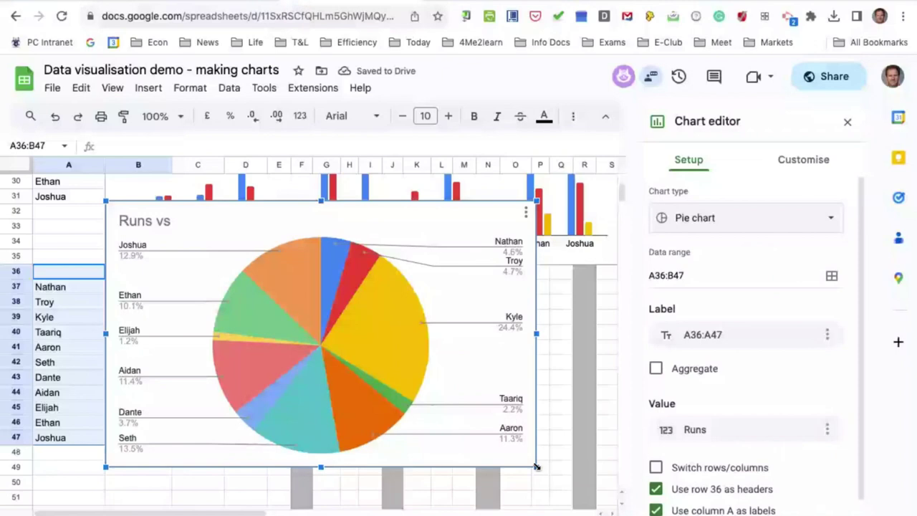
pyautogui.moveTo(536, 467); pyautogui.dragTo(571, 489)
pyautogui.hscroll(2, 442, 401)
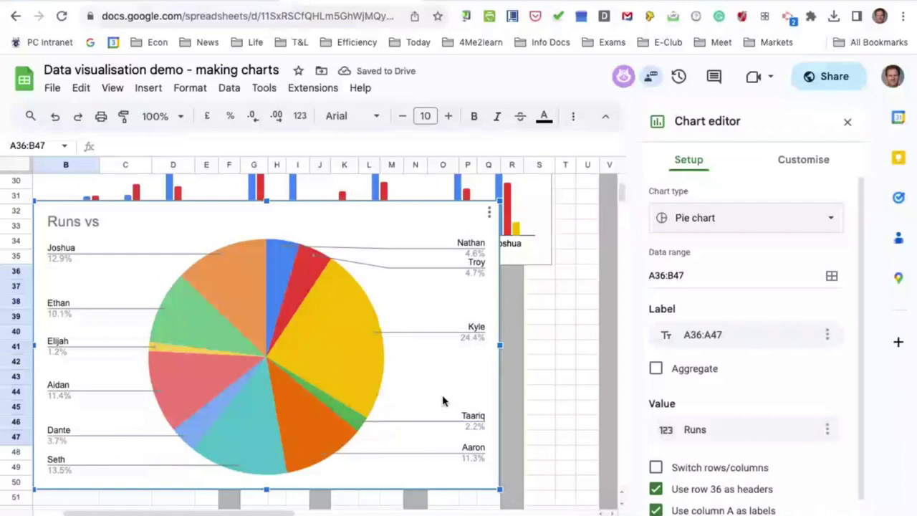
# Try the doughnut chart type on the runs chart.
pyautogui.click(831, 222)
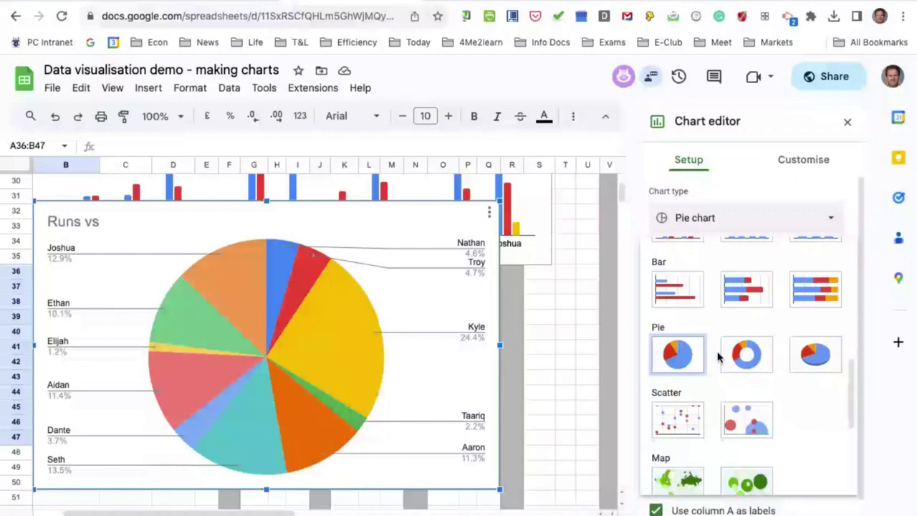
pyautogui.click(745, 354)
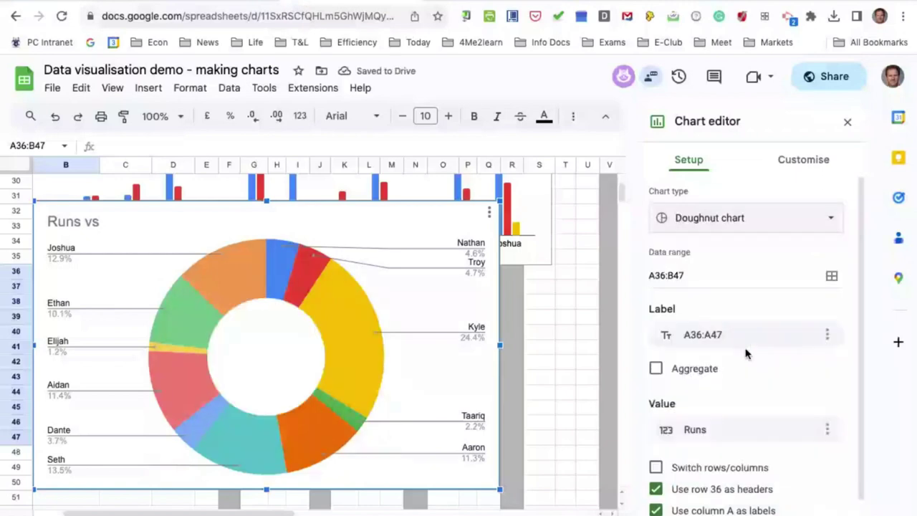
pyautogui.click(830, 219)
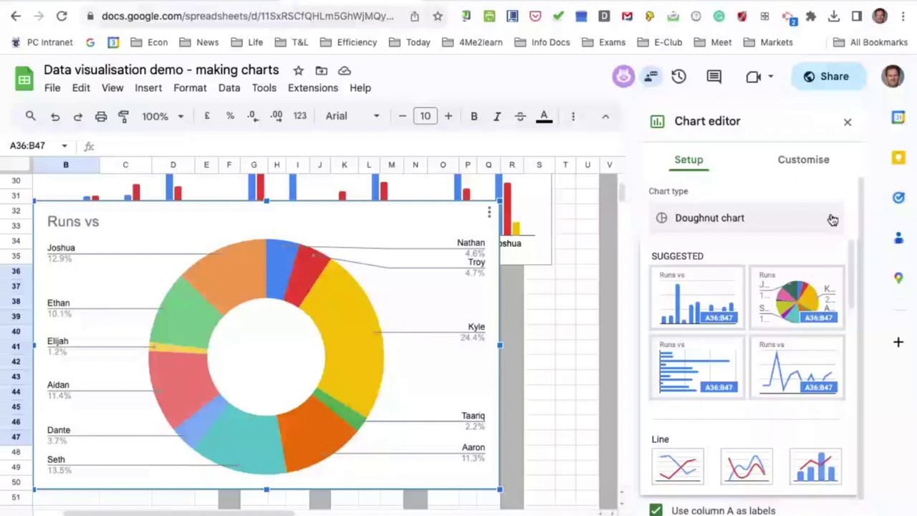
pyautogui.click(831, 218)
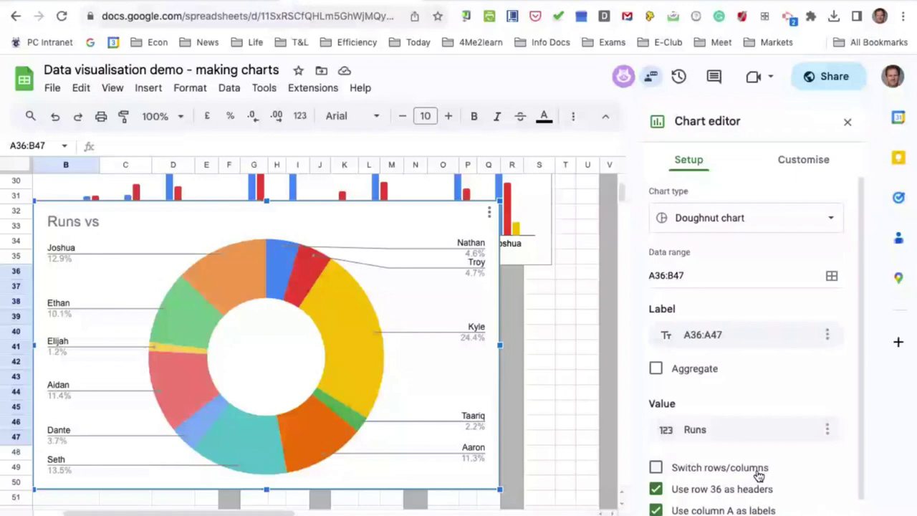
# Change the runs chart's type to 3D pie chart.
pyautogui.click(745, 218)
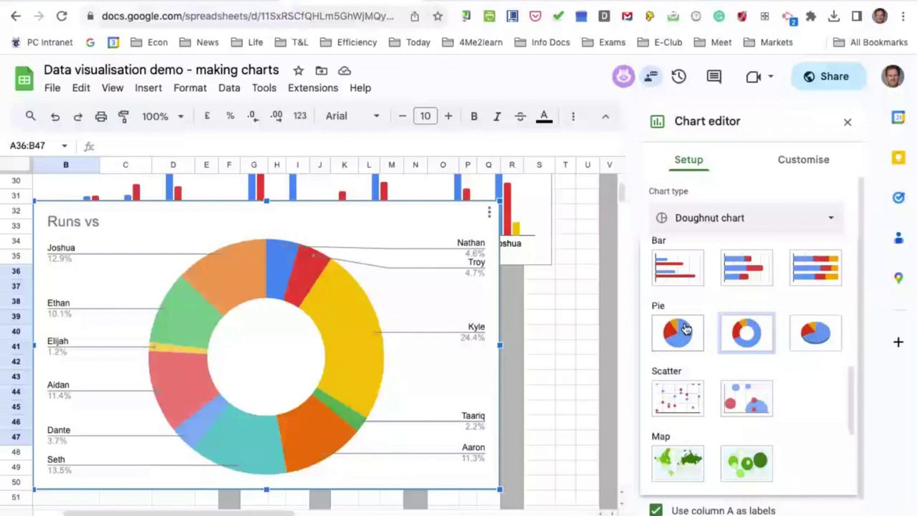
pyautogui.click(685, 329)
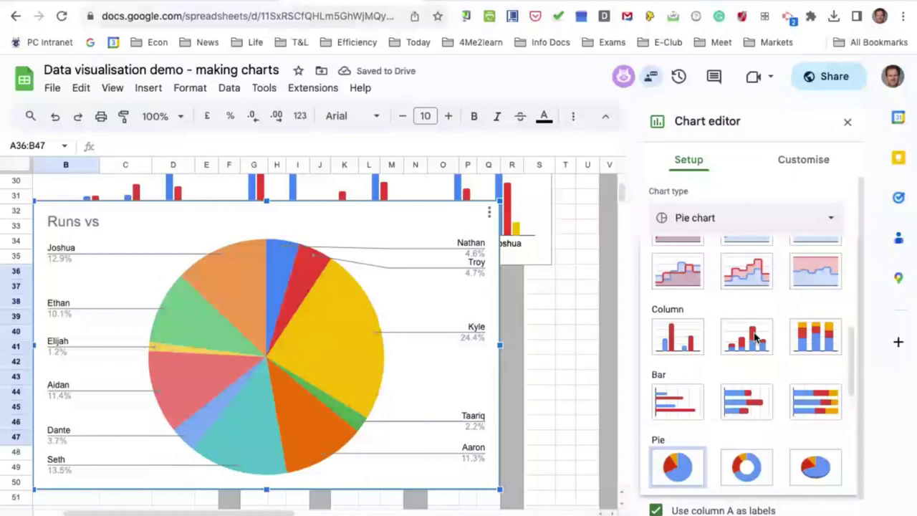
pyautogui.click(815, 466)
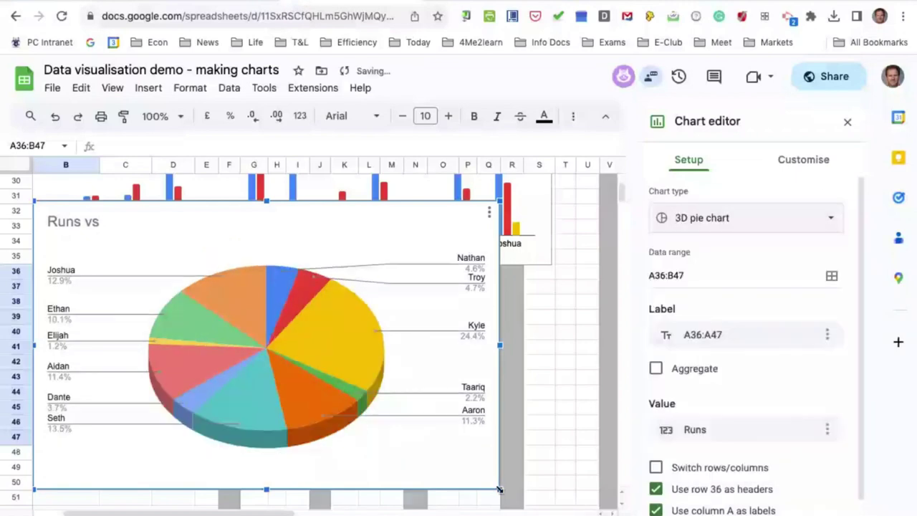